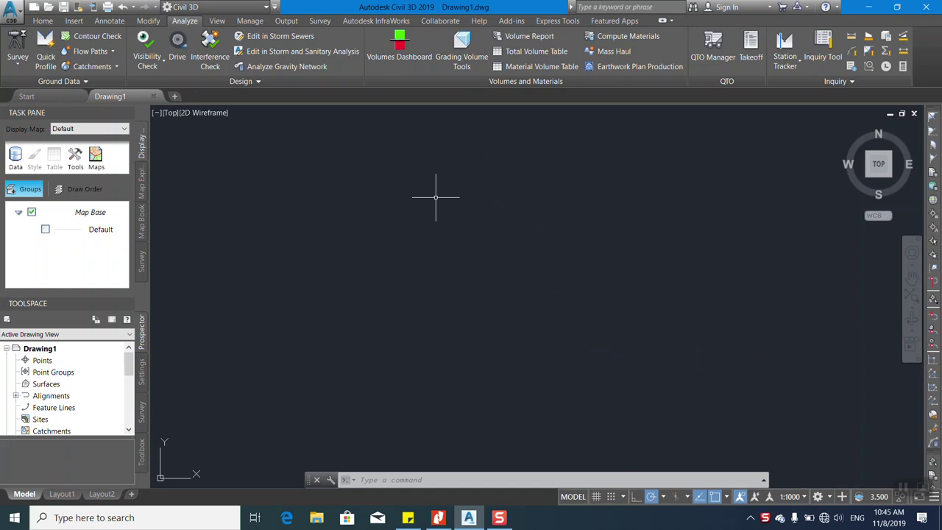
click(376, 191)
click(490, 257)
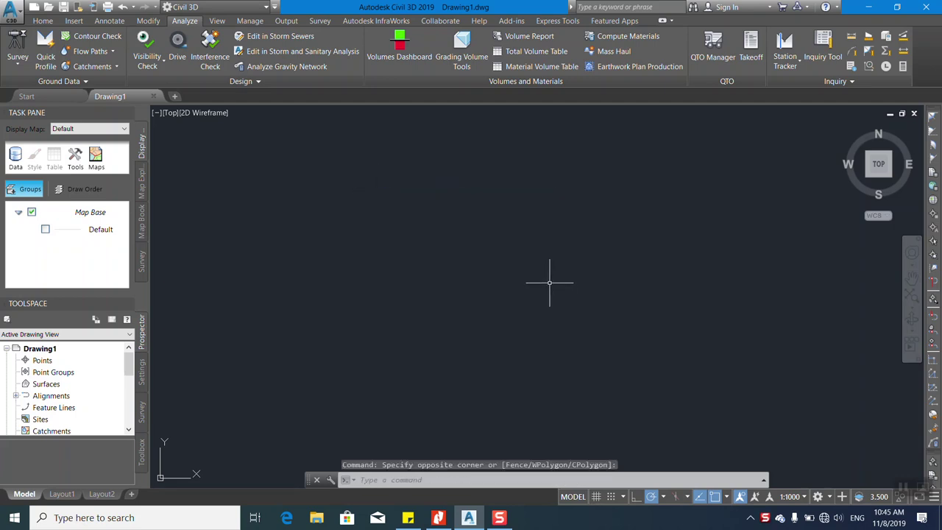
click(437, 199)
click(548, 276)
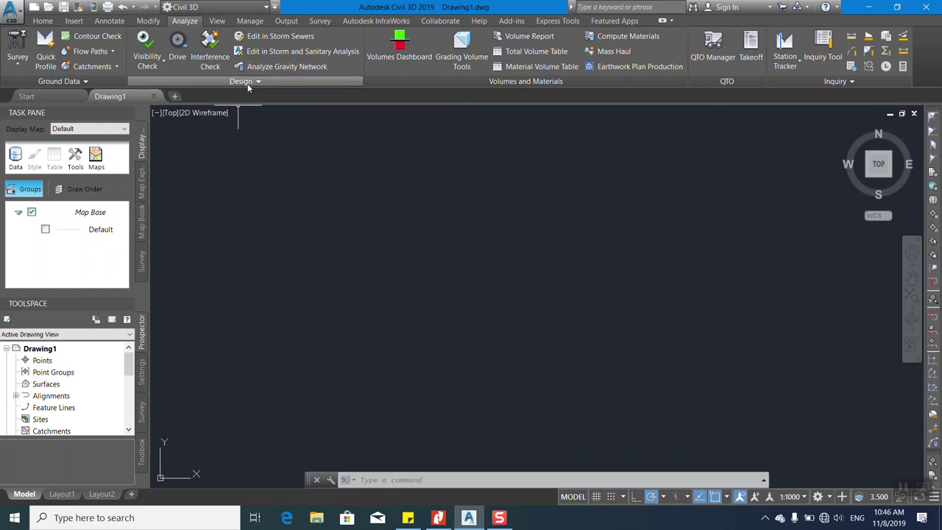
click(42, 20)
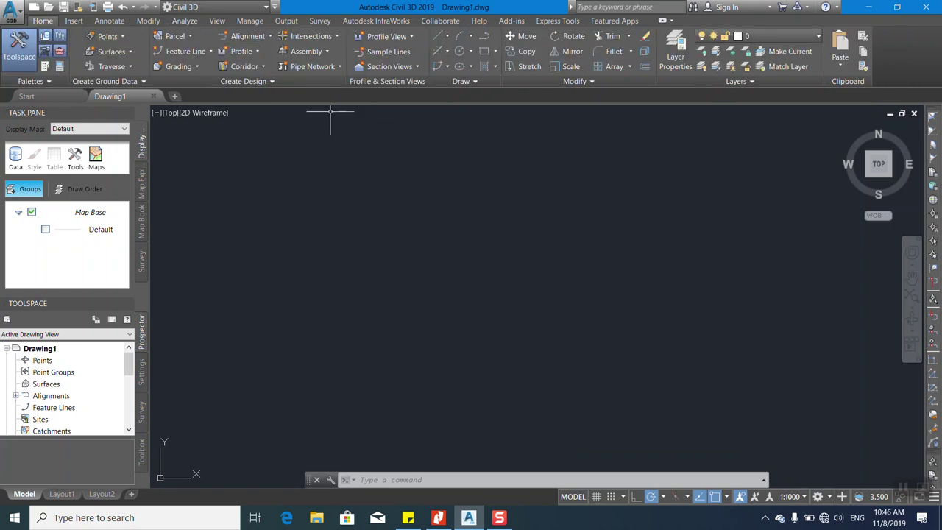
click(185, 22)
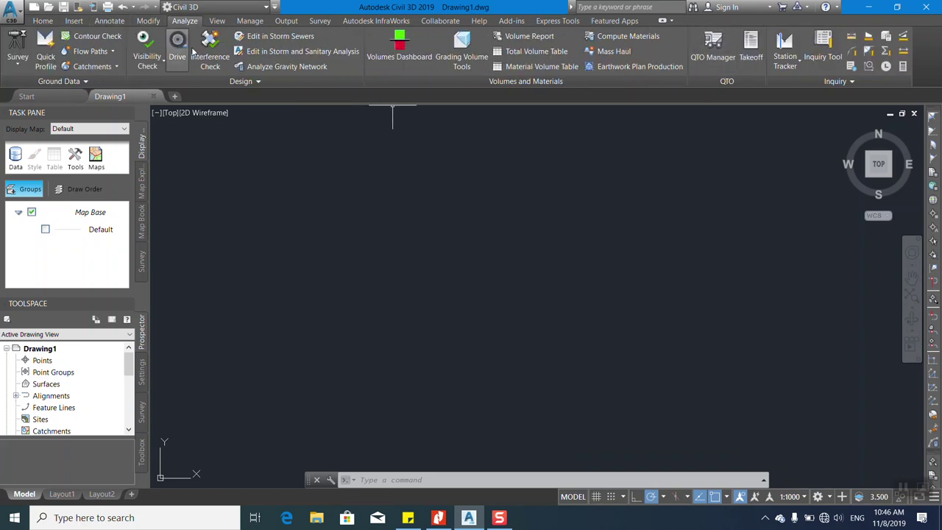
Launch the Hydraflow Hydrographs extension from Civil 3D's design tools, minimise Civil 3D, and set the Hydrographs units to SI.
click(228, 81)
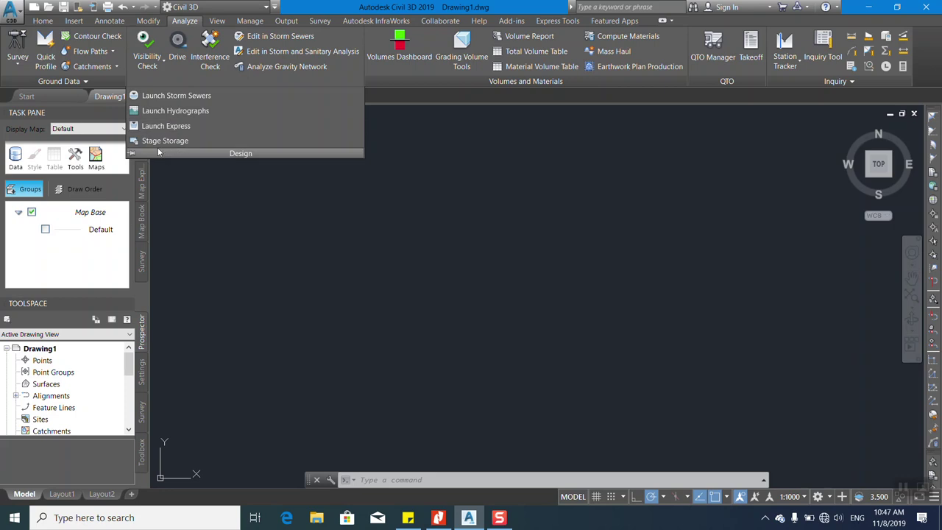
click(153, 112)
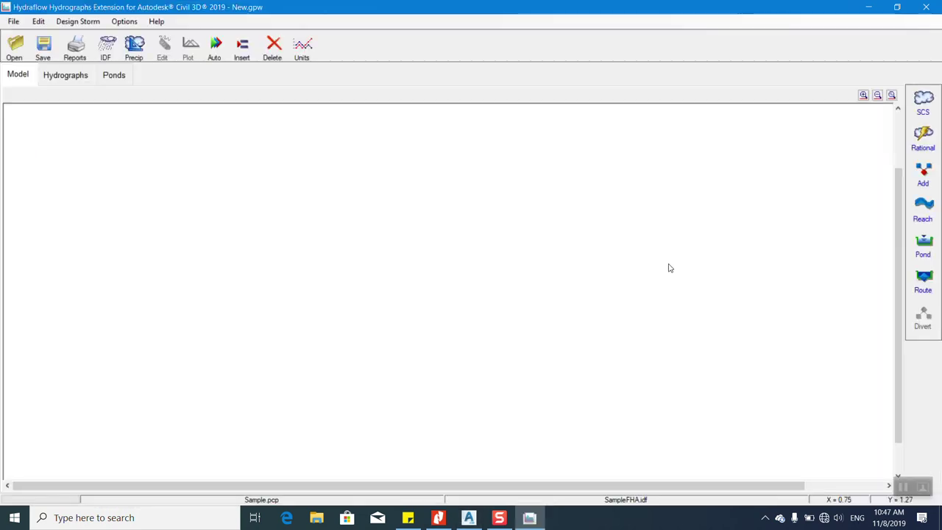
click(468, 517)
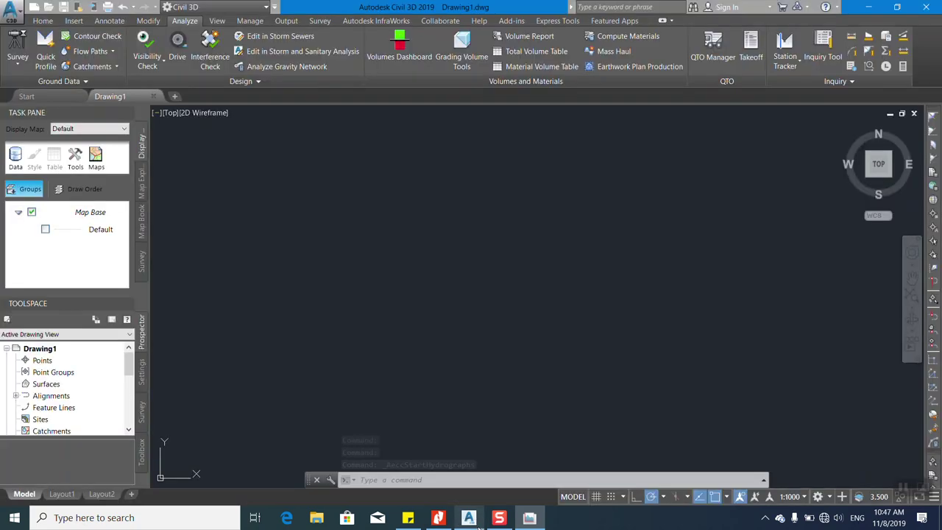
click(868, 6)
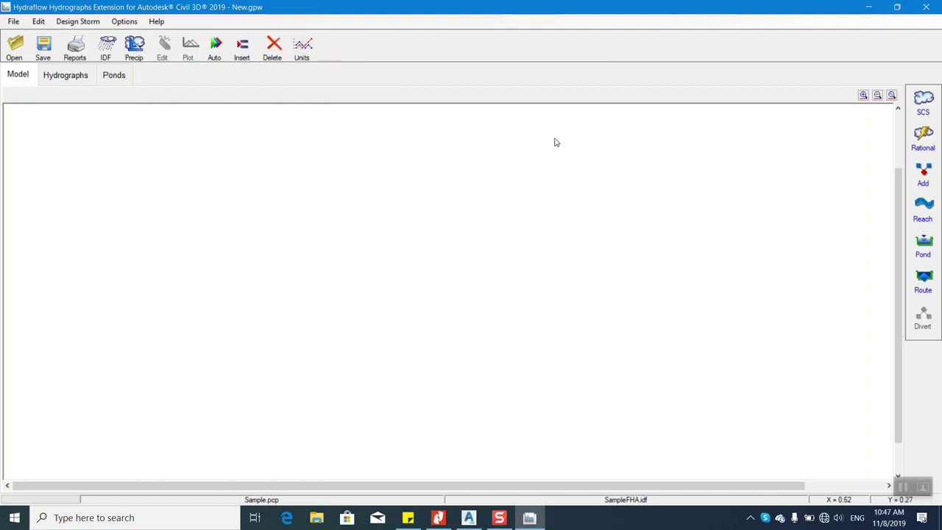
click(303, 46)
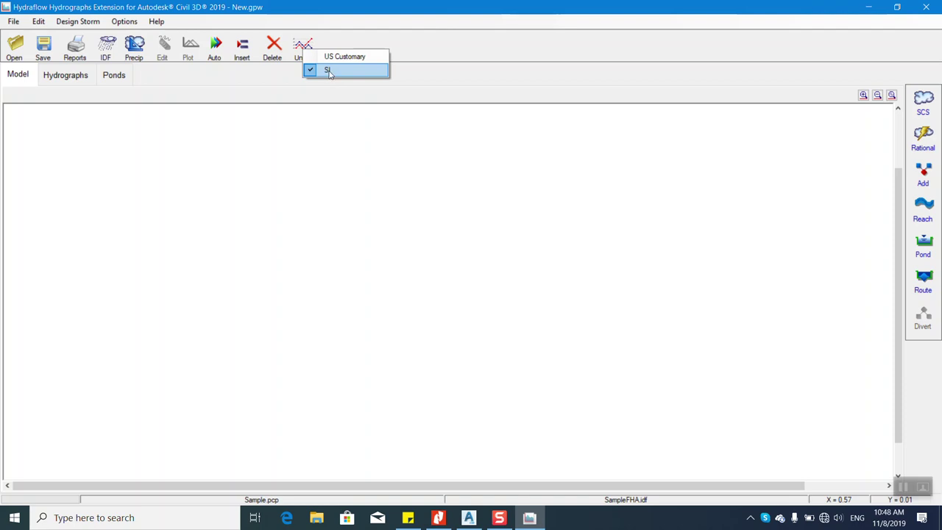
click(328, 71)
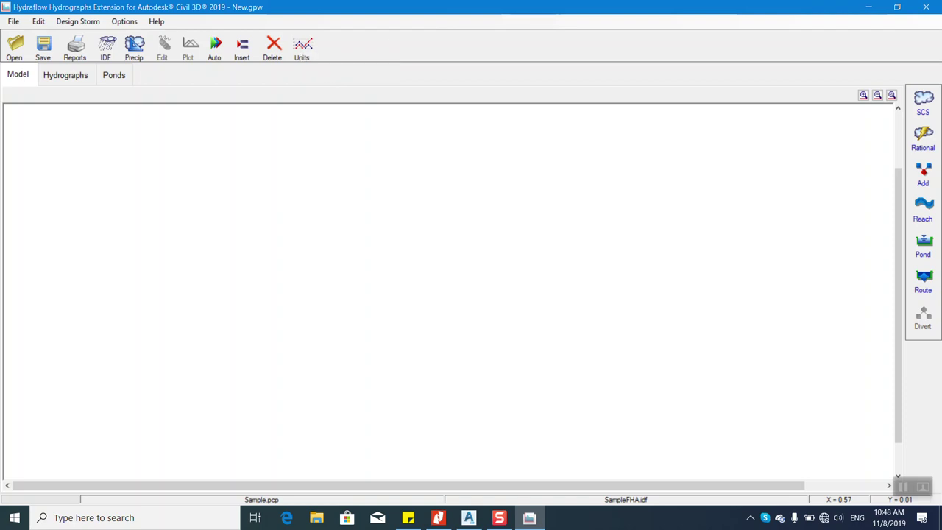
Minimise the Hydrographs window, switch to Google Earth Pro by starting it from the desktop, and maximise its window.
click(864, 9)
right_click(582, 111)
click(615, 149)
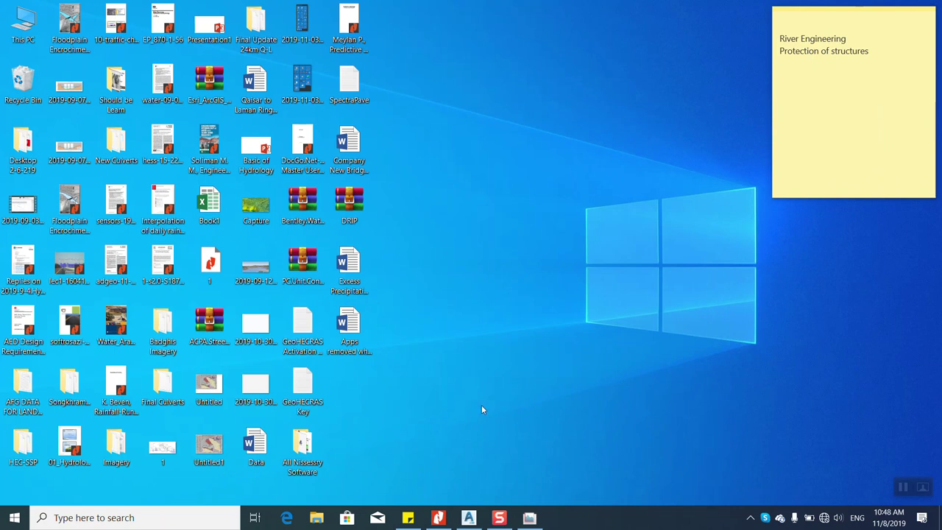
click(14, 517)
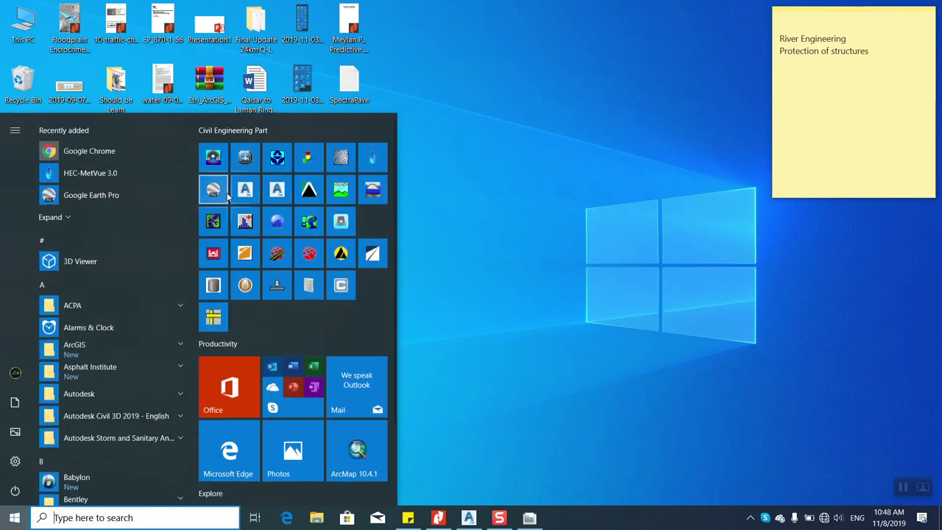
click(220, 194)
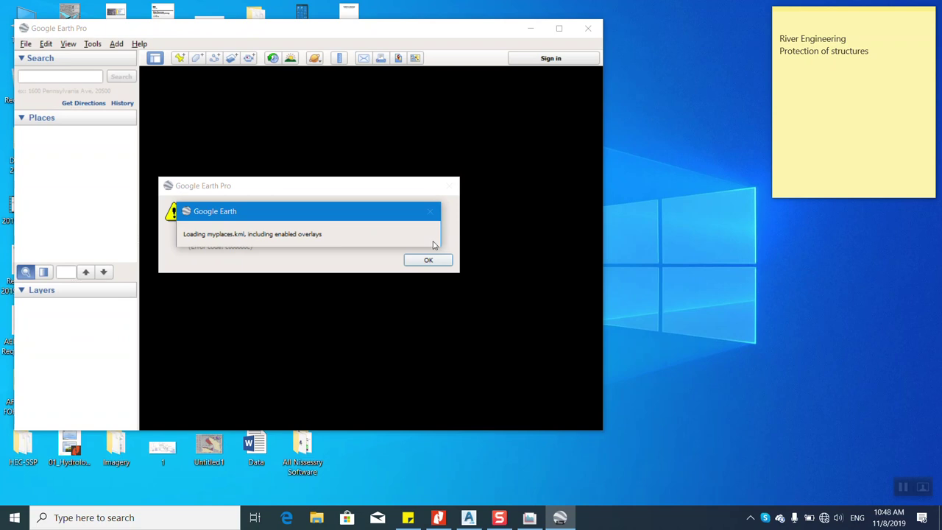
click(824, 518)
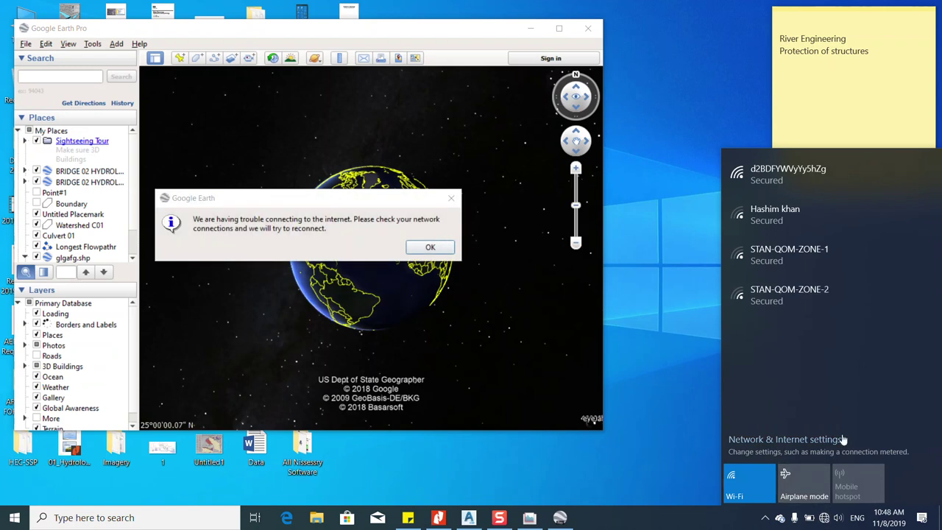
double_click(557, 32)
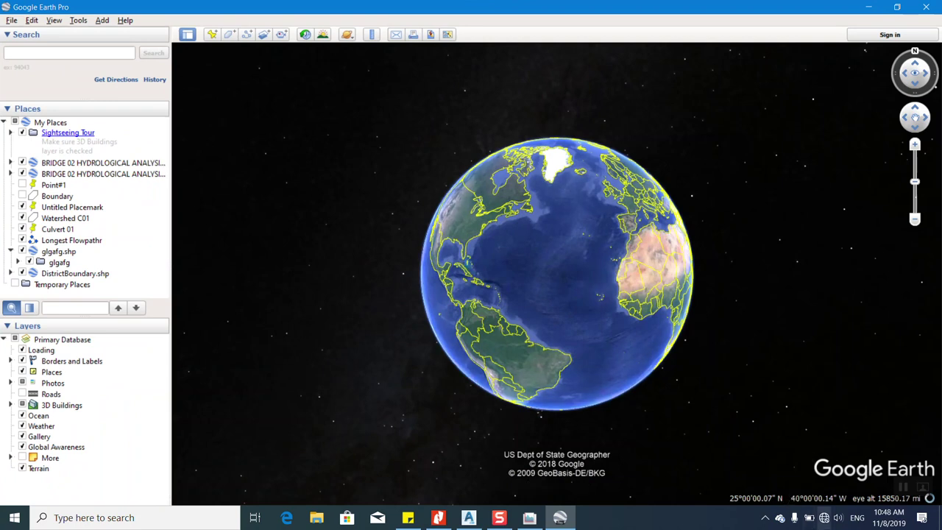
Connect to the AndroidAPDF71 Wi-Fi network by entering its network security key, and allow the PC to be discoverable.
click(824, 518)
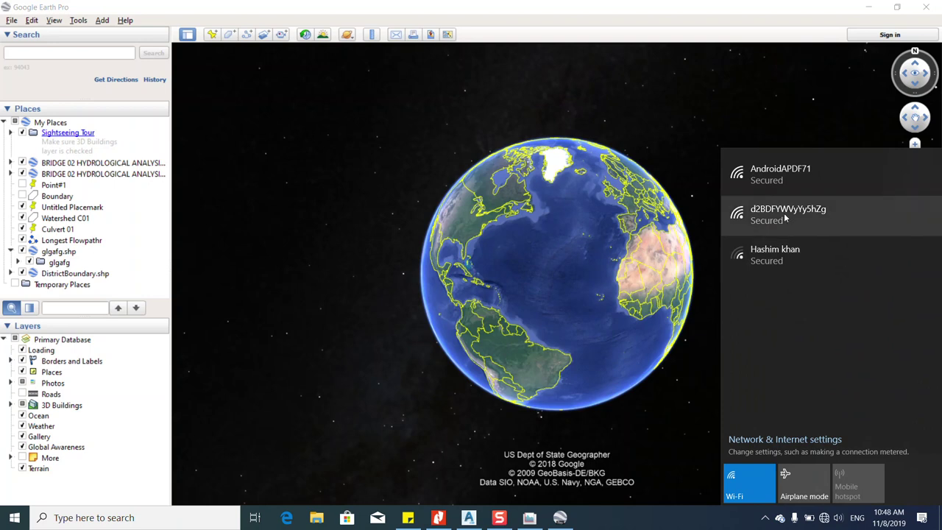
click(778, 181)
click(851, 227)
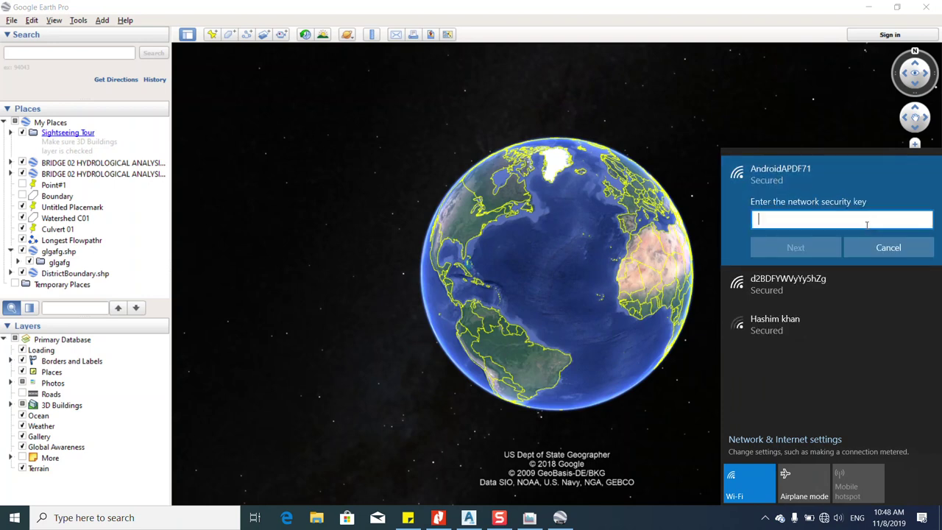
text(••)
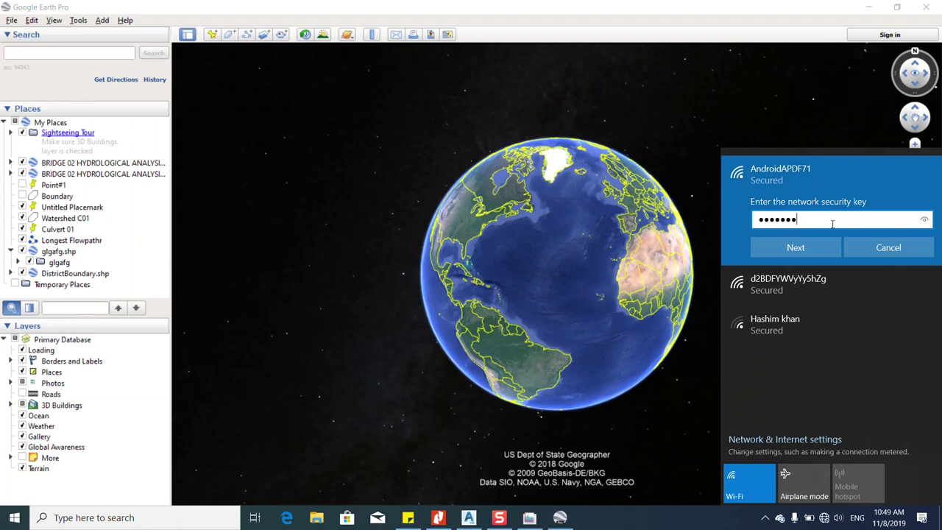
click(822, 247)
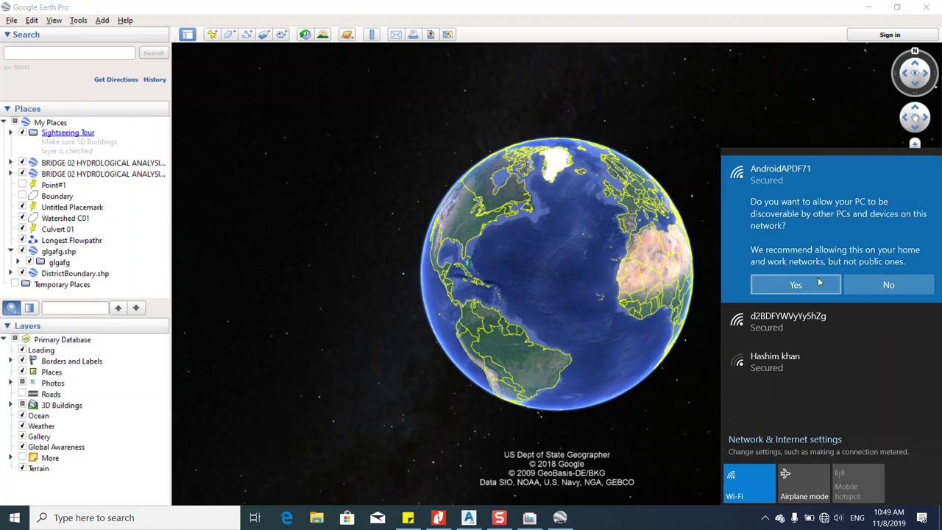
click(818, 284)
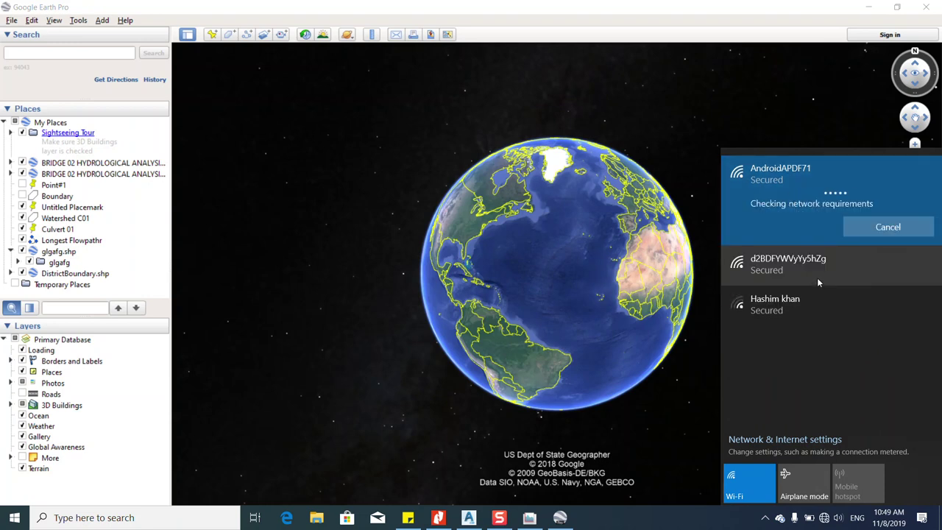
click(706, 519)
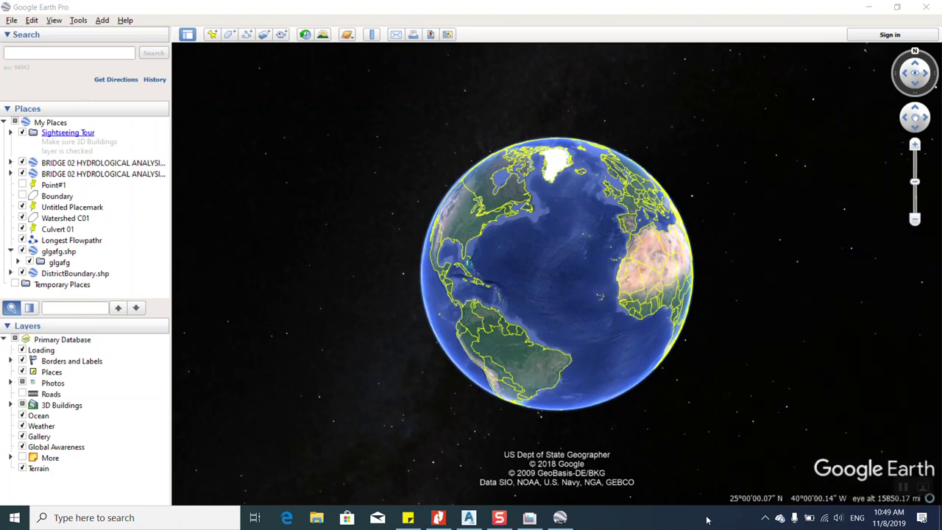
Rotate the globe to Afghanistan, reset the view to north up, and focus on the area around Kabul and Charikar.
drag(624, 306, 572, 311)
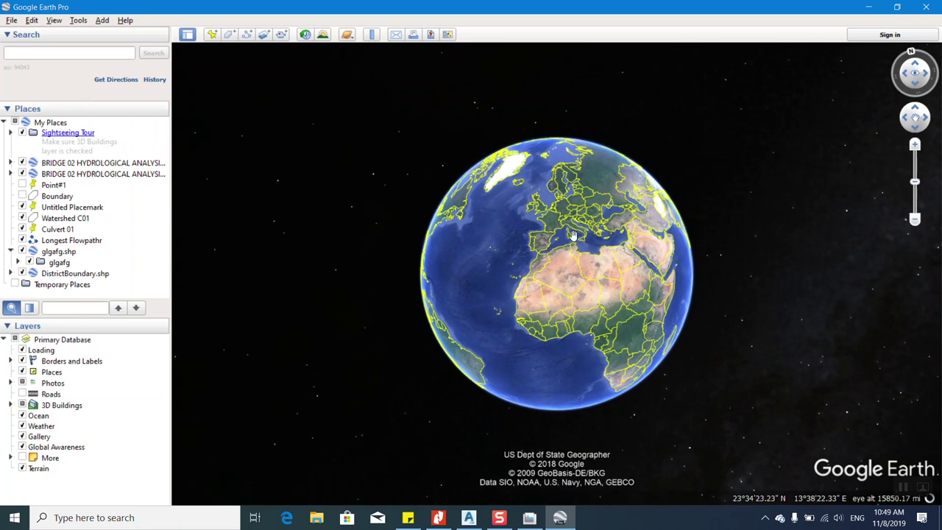
click(74, 57)
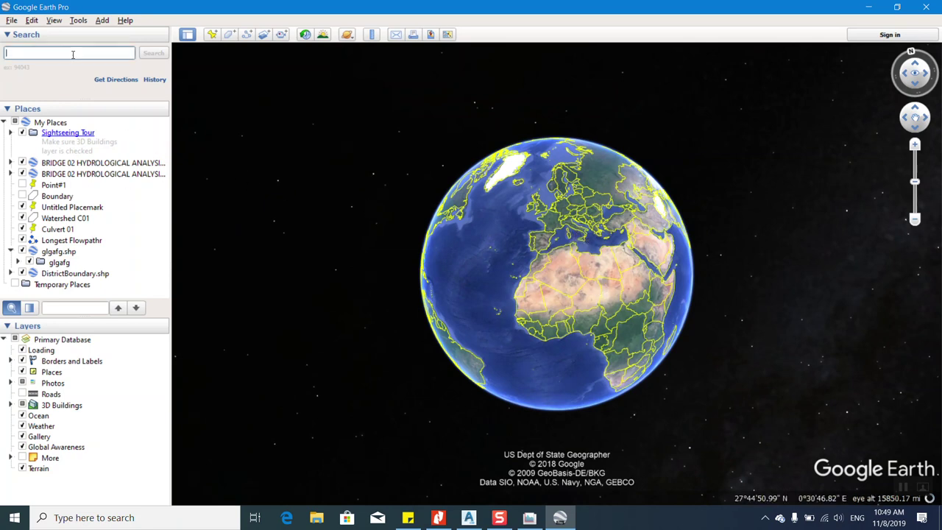
drag(765, 346, 735, 346)
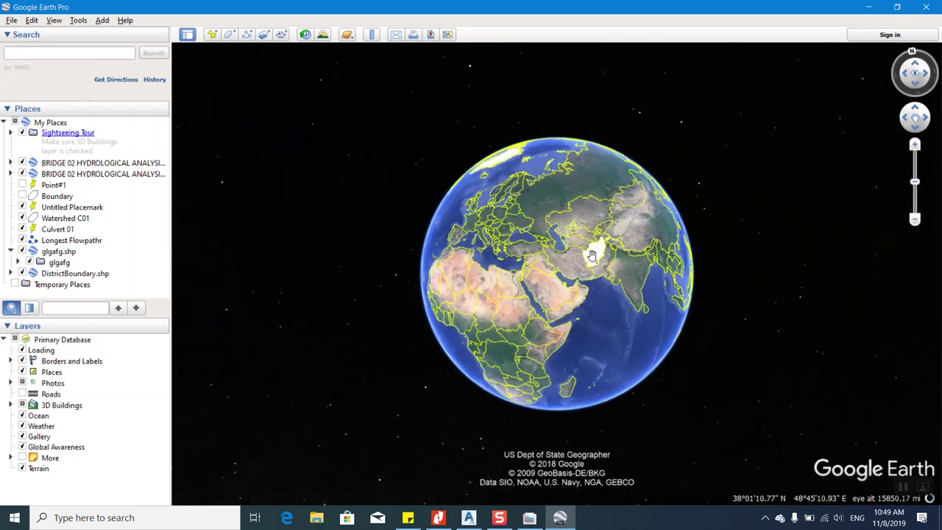
scroll(594, 252, up, 2)
scroll(595, 256, up, 3)
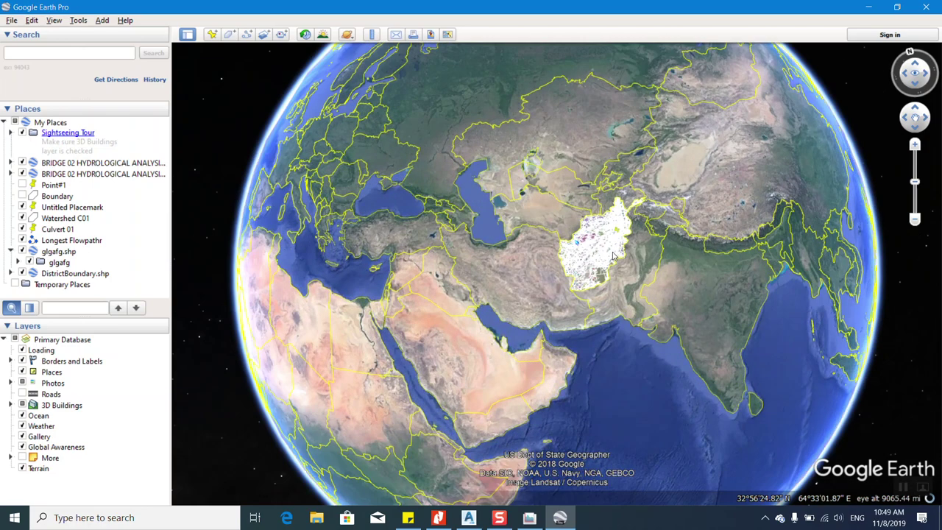
scroll(618, 248, up, 4)
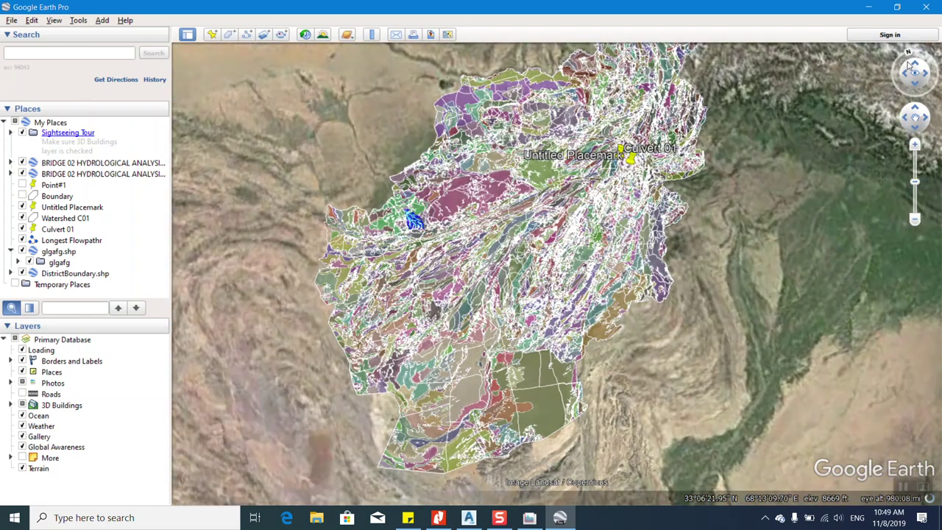
click(908, 53)
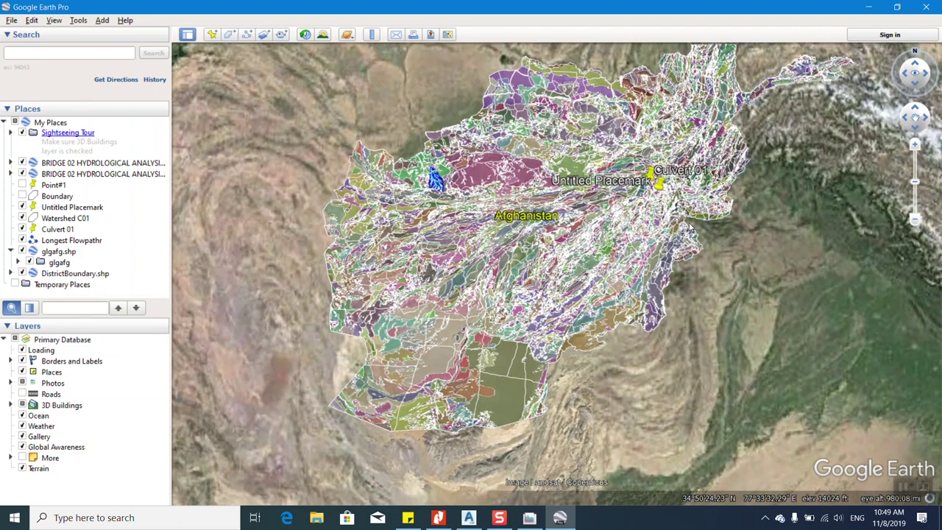
scroll(669, 159, up, 3)
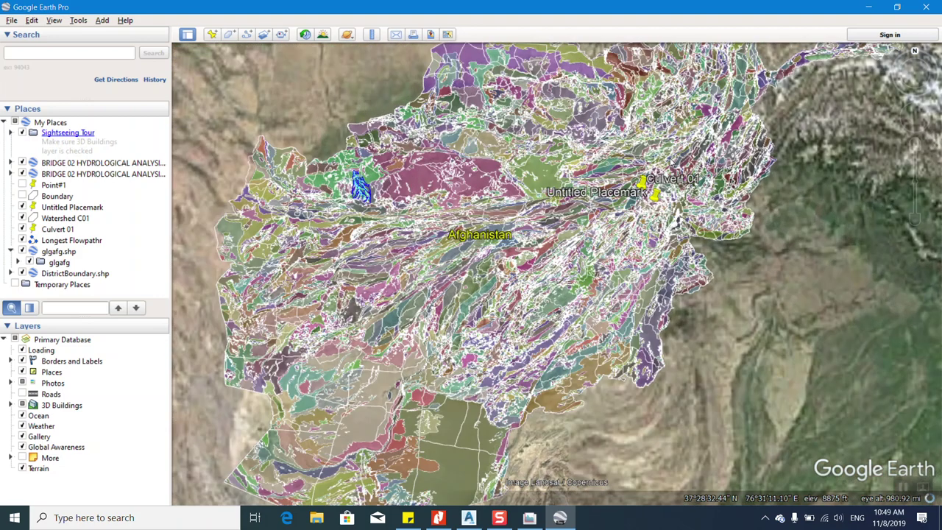
scroll(640, 180, up, 3)
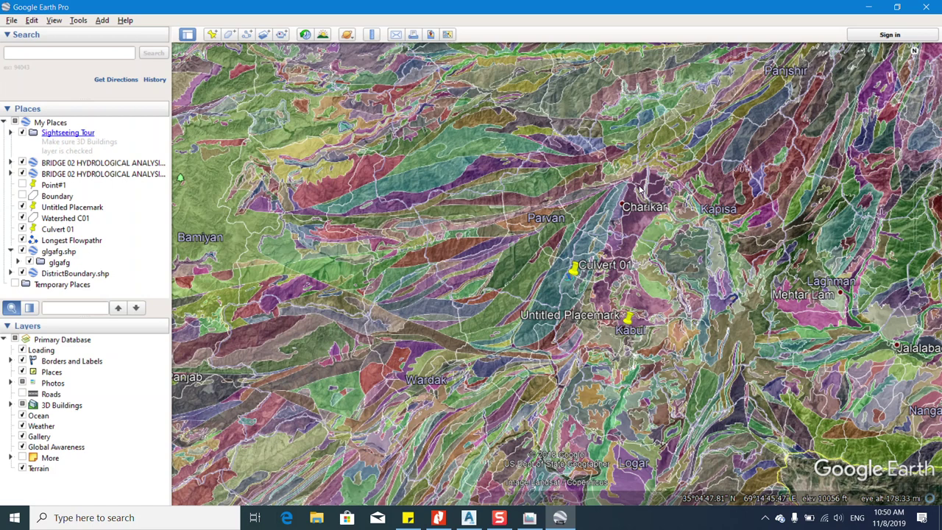
Examine the coloured glgafg overlay across eastern Afghanistan, from the Kabul and Charikar area to Panjshir and Nurestan.
click(919, 112)
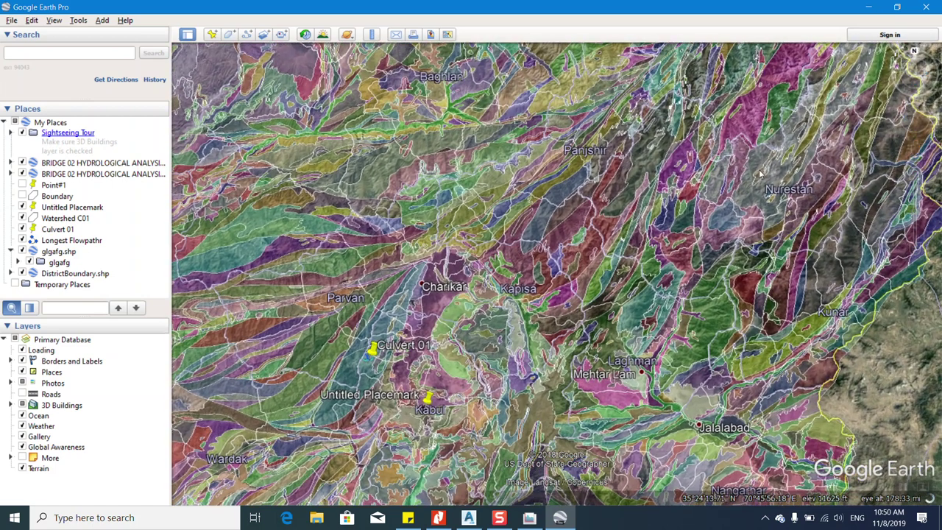
scroll(684, 248, down, 1)
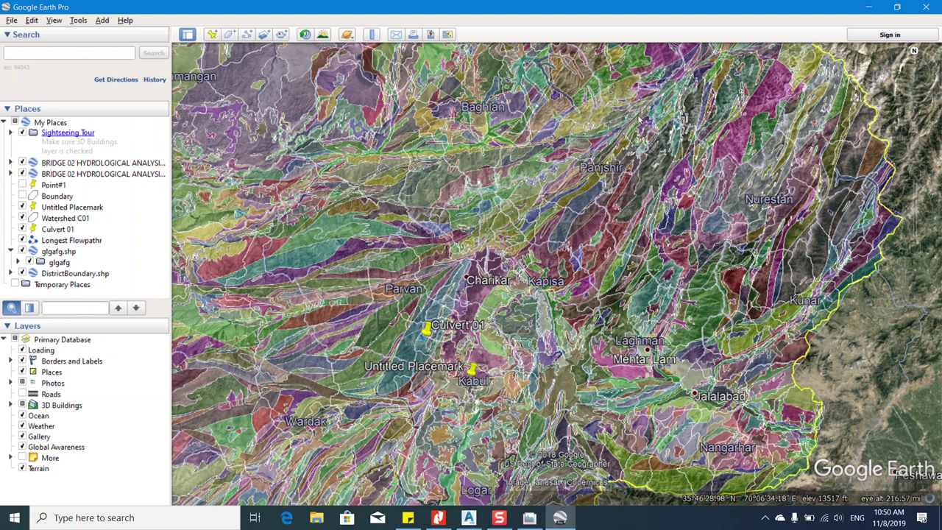
scroll(623, 214, down, 2)
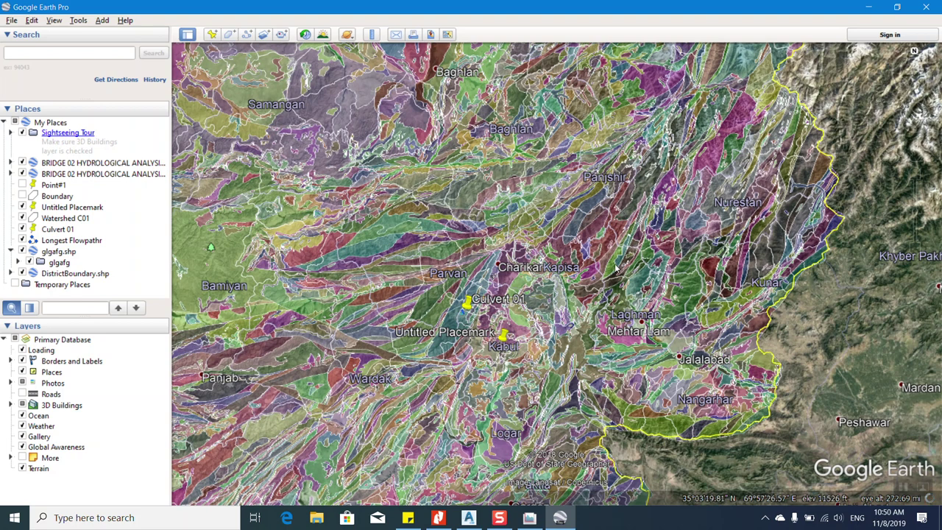
scroll(618, 258, down, 2)
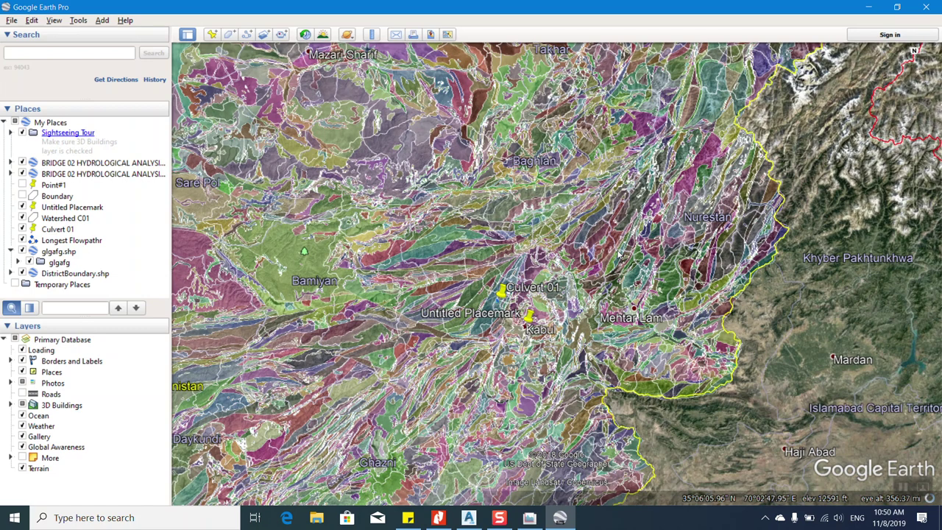
scroll(595, 220, down, 1)
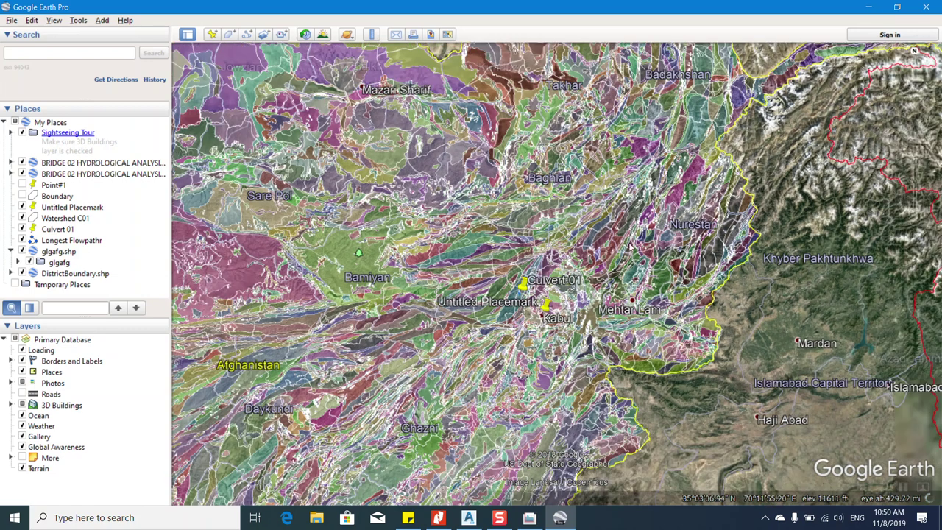
scroll(595, 220, up, 3)
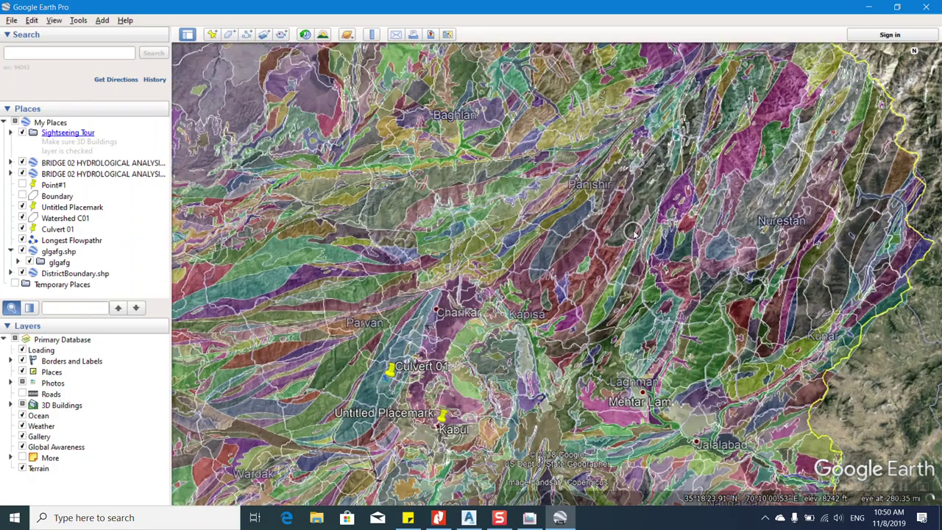
scroll(636, 199, up, 2)
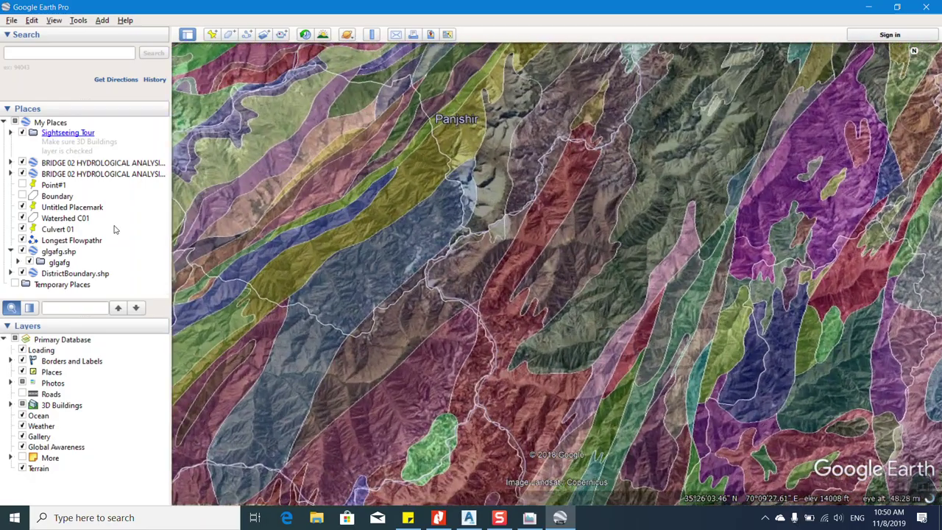
scroll(372, 367, up, 1)
scroll(404, 374, down, 2)
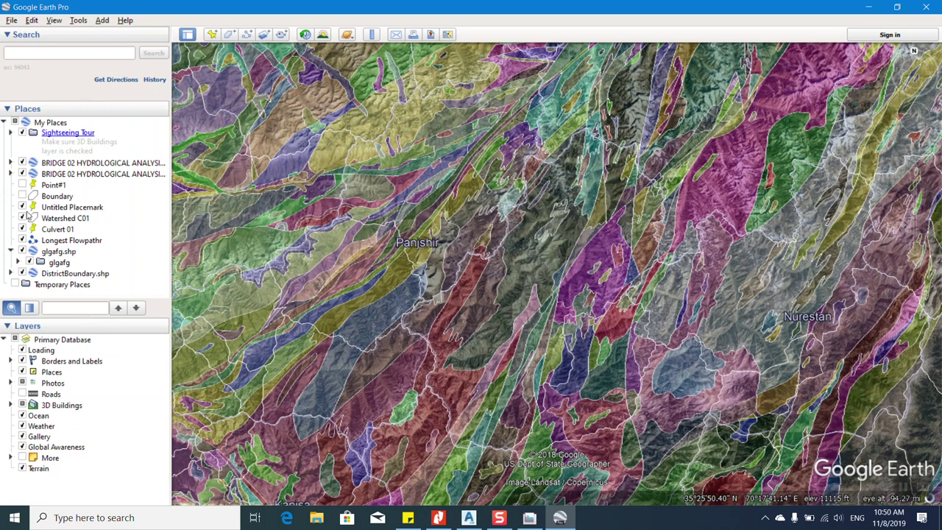
Hide the glgafg.shp and DistrictBoundary.shp layers and bring the area around Kabul and Culvert 01 into view.
click(22, 251)
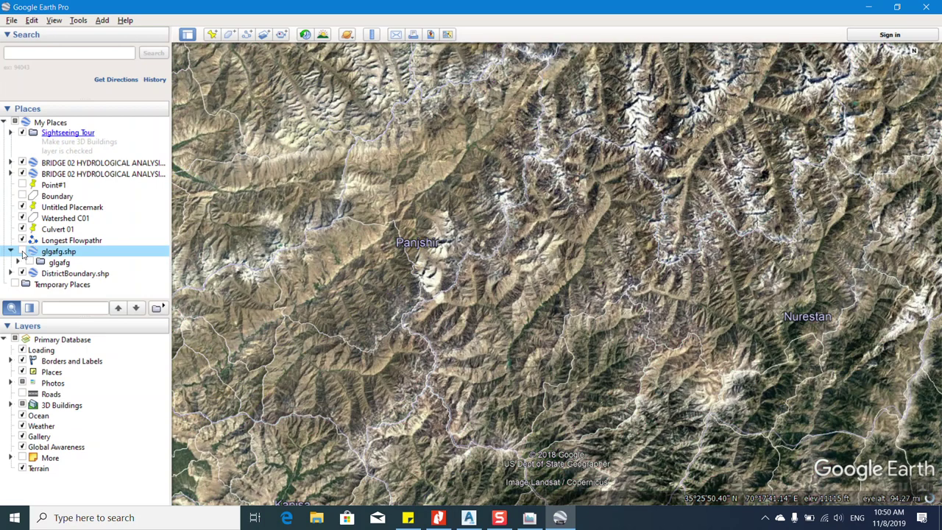
scroll(520, 344, down, 5)
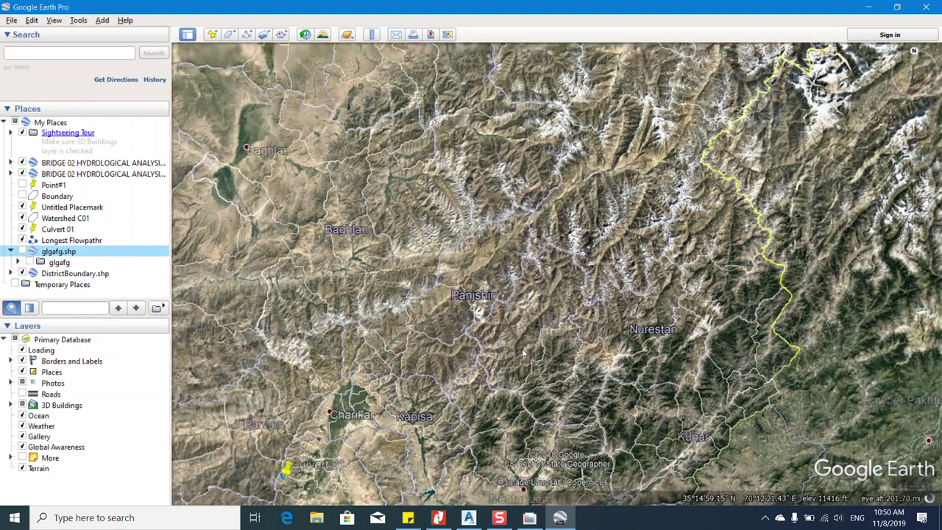
scroll(421, 330, up, 2)
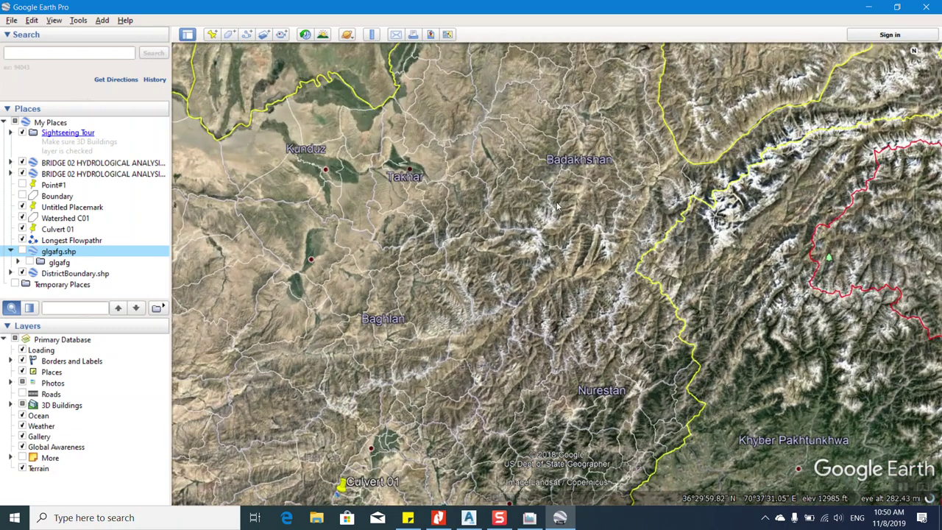
drag(404, 365, 566, 302)
drag(424, 317, 519, 203)
scroll(542, 223, up, 1)
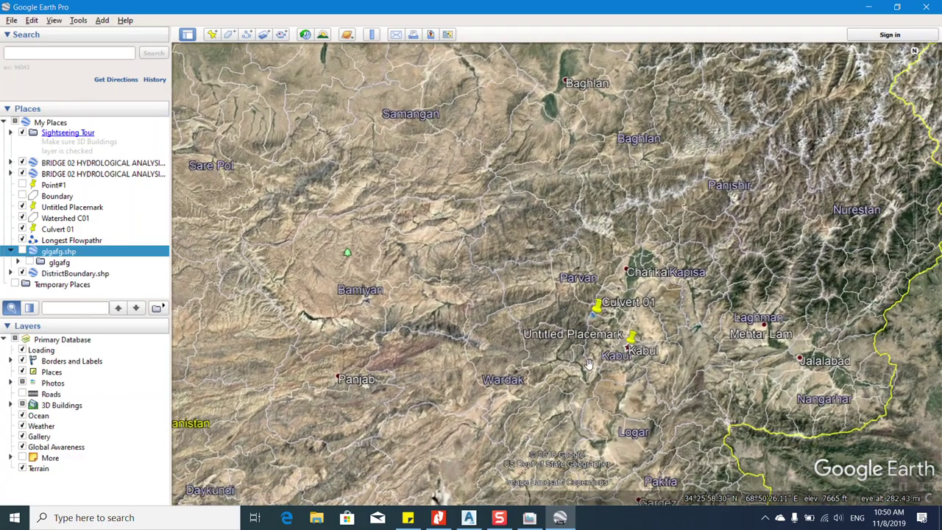
drag(634, 338, 582, 320)
scroll(582, 320, up, 5)
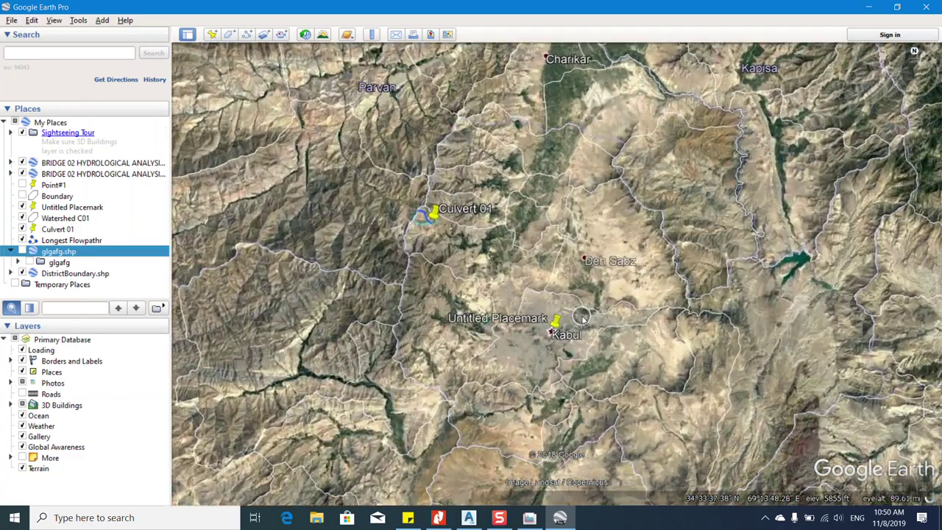
scroll(581, 320, down, 3)
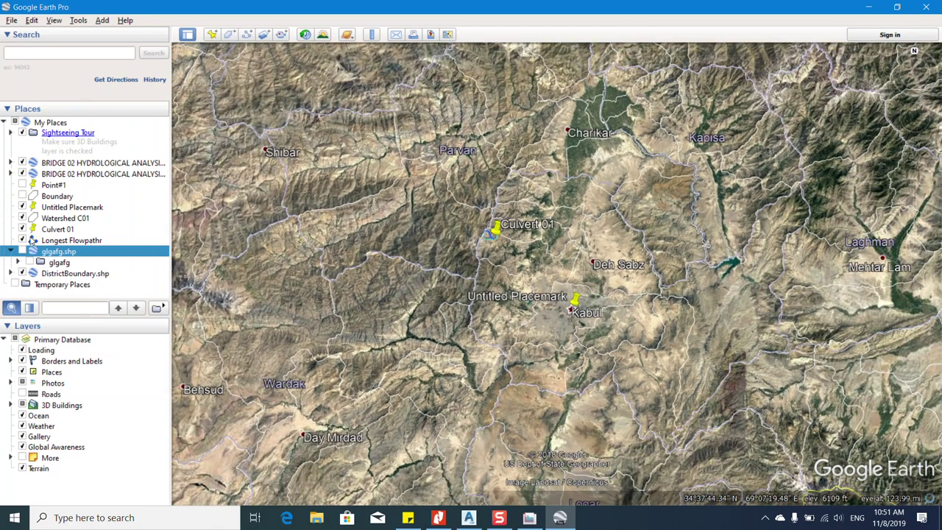
click(22, 273)
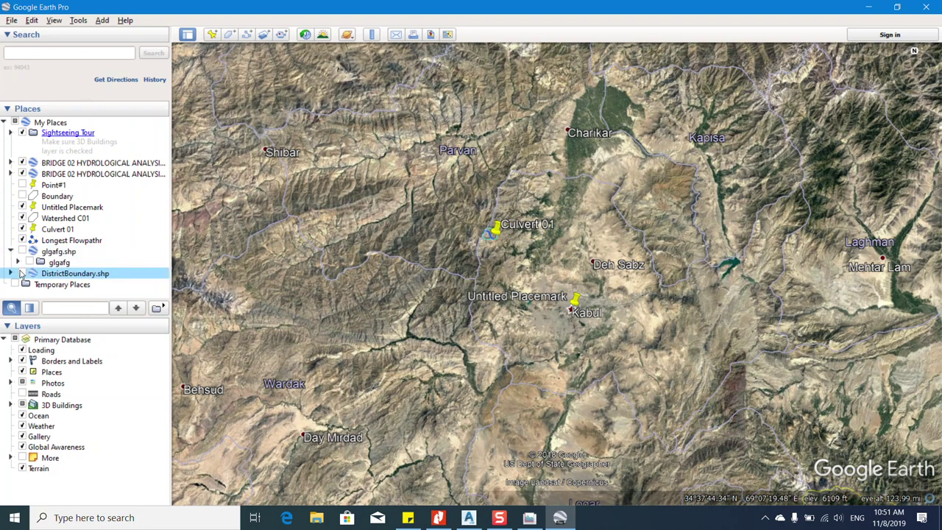
click(22, 273)
Inspect the Culvert 01 watershed and the river valleys southeast of it near Khoshkak.
scroll(562, 308, up, 2)
scroll(563, 301, up, 3)
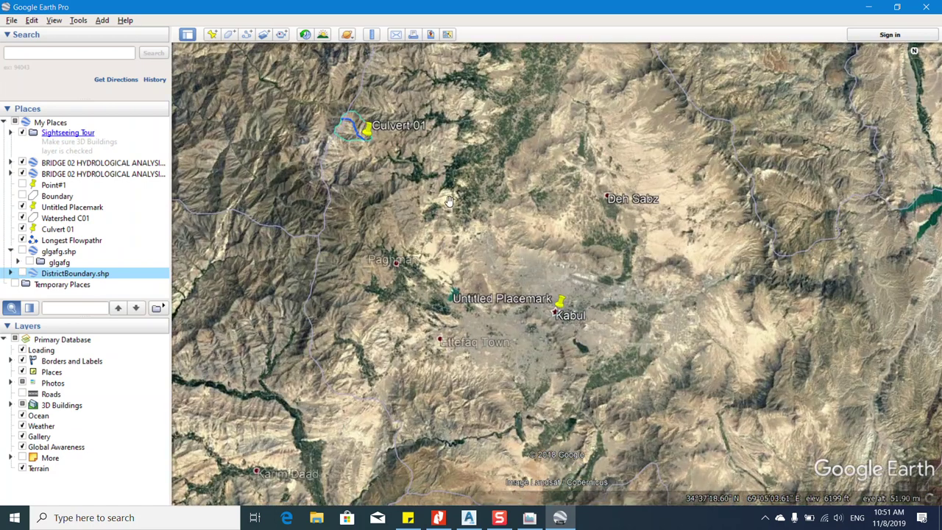
scroll(386, 145, up, 2)
scroll(386, 145, up, 3)
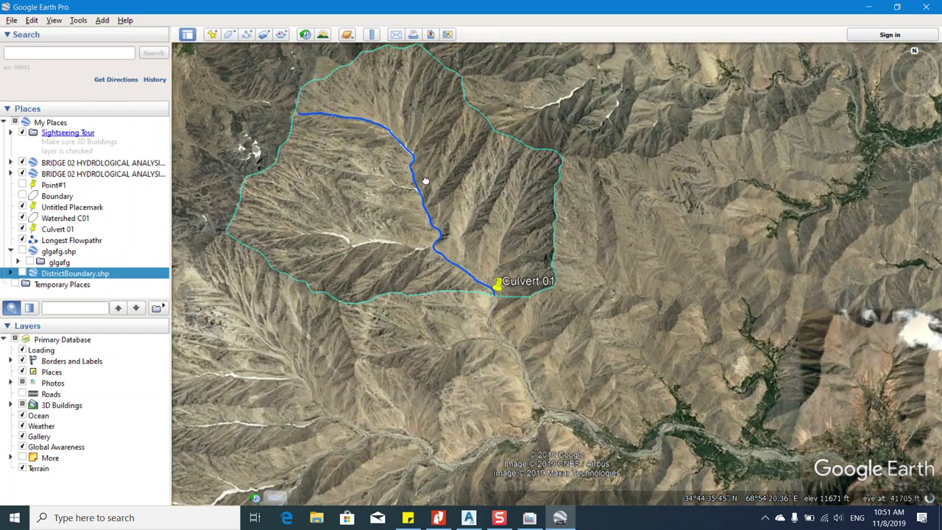
drag(424, 181, 506, 86)
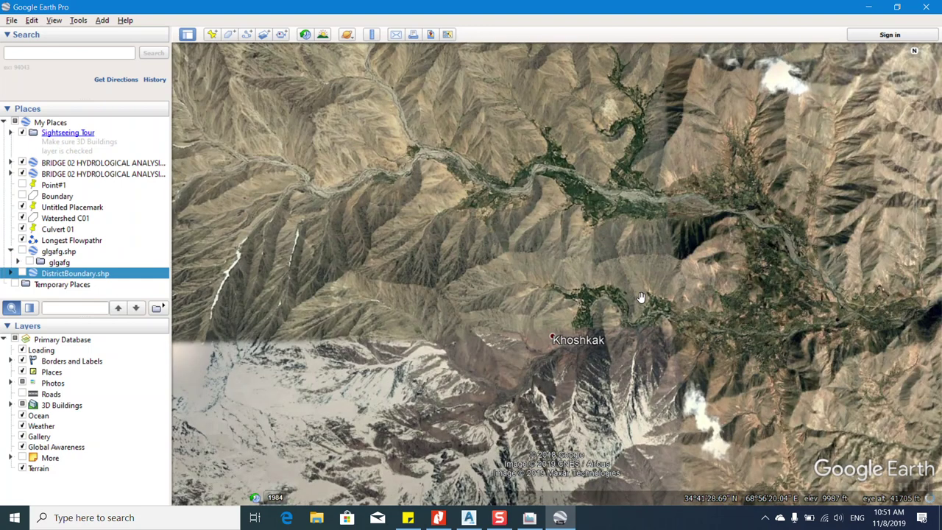
drag(641, 298, 418, 351)
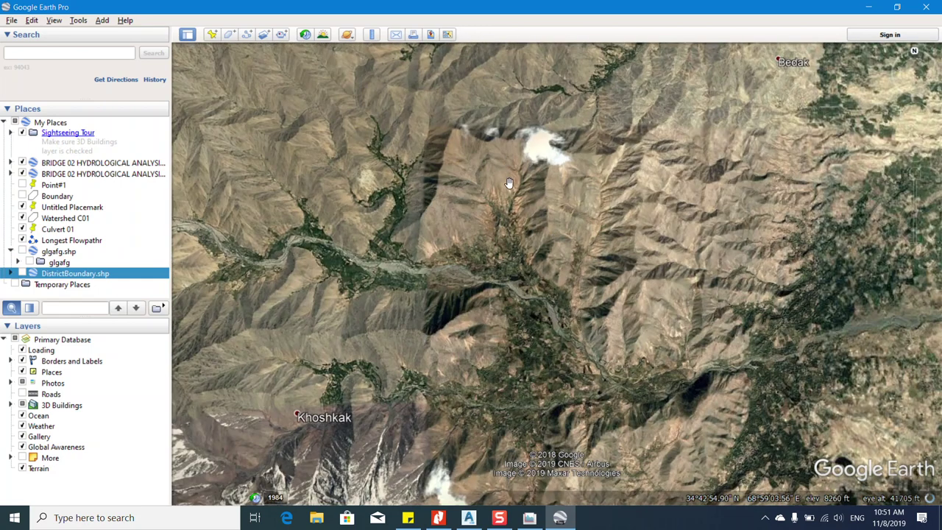
scroll(530, 257, up, 2)
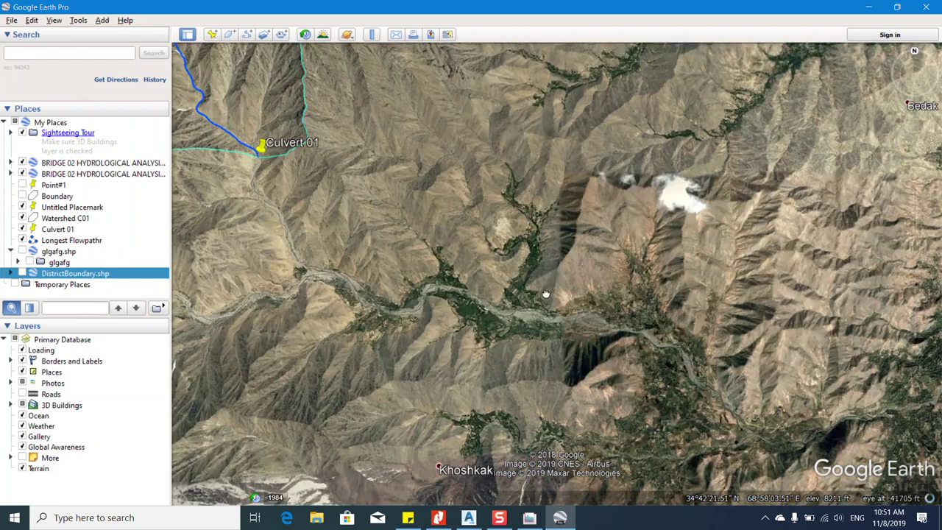
scroll(529, 254, up, 2)
scroll(530, 269, up, 2)
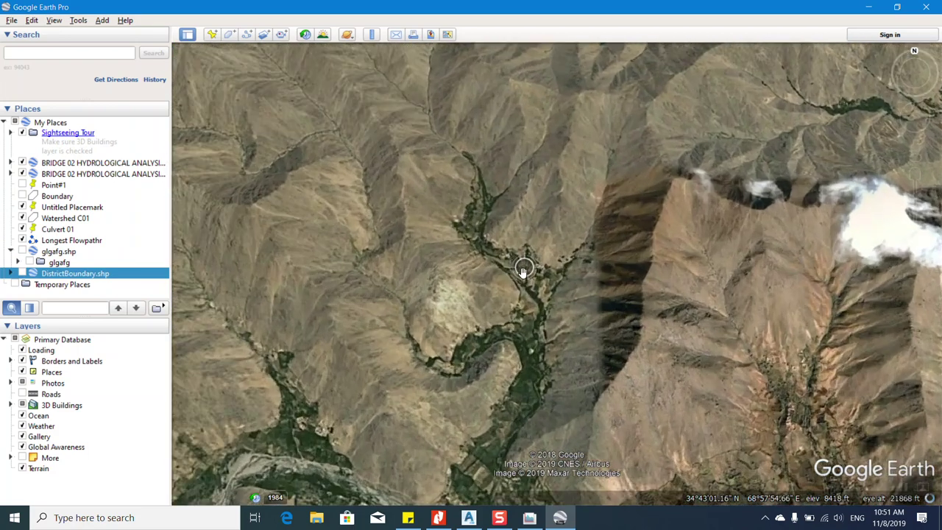
scroll(542, 264, up, 1)
scroll(559, 302, down, 4)
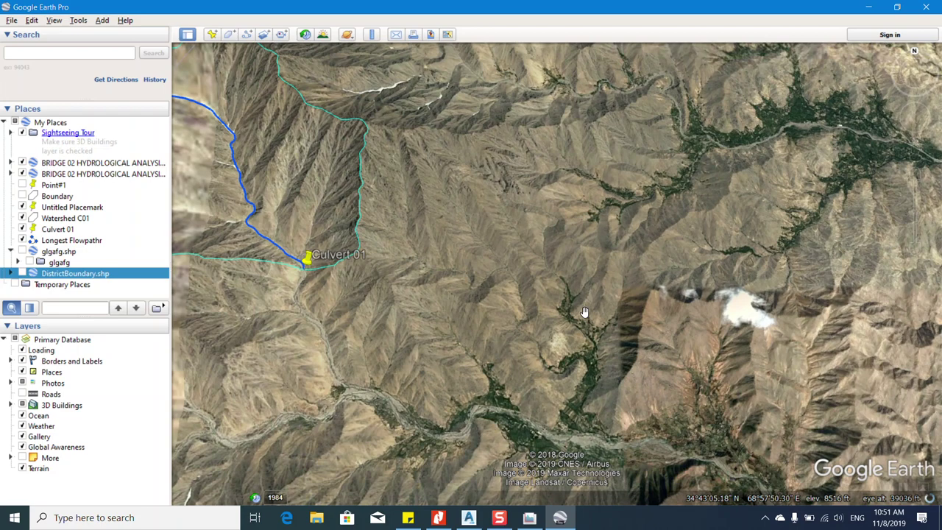
Examine the mountain valleys north of the Culvert 01 watershed, towards Qala-i-Mirza, for a new catchment to delineate.
drag(481, 256, 537, 332)
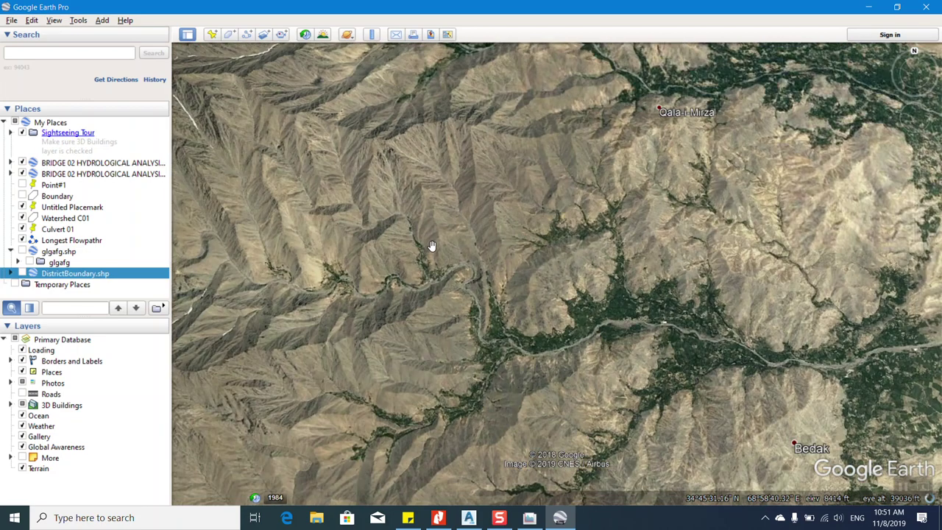
drag(431, 245, 787, 242)
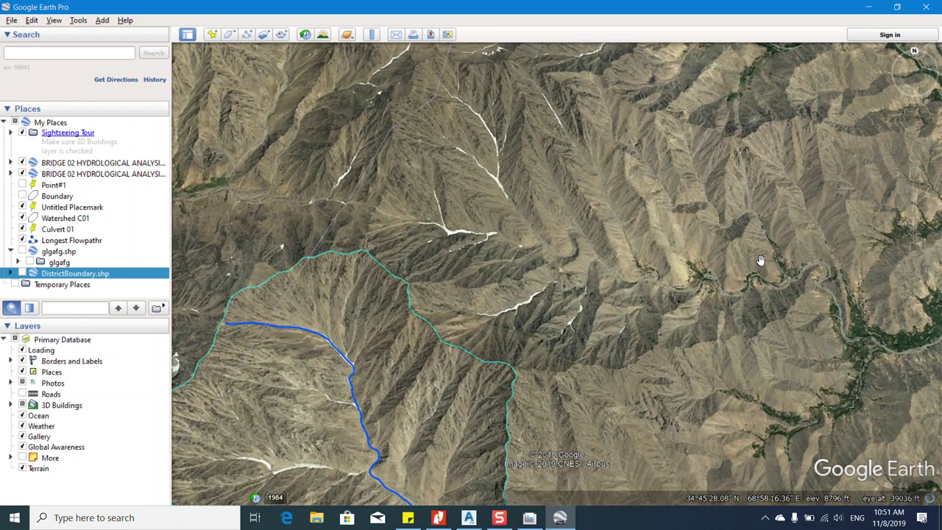
drag(699, 241, 473, 231)
drag(507, 307, 582, 190)
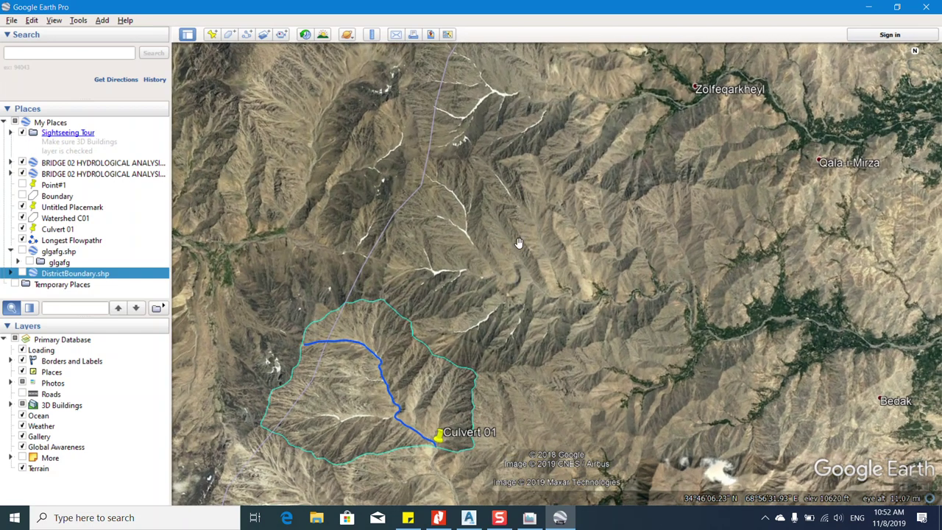
scroll(524, 281, up, 1)
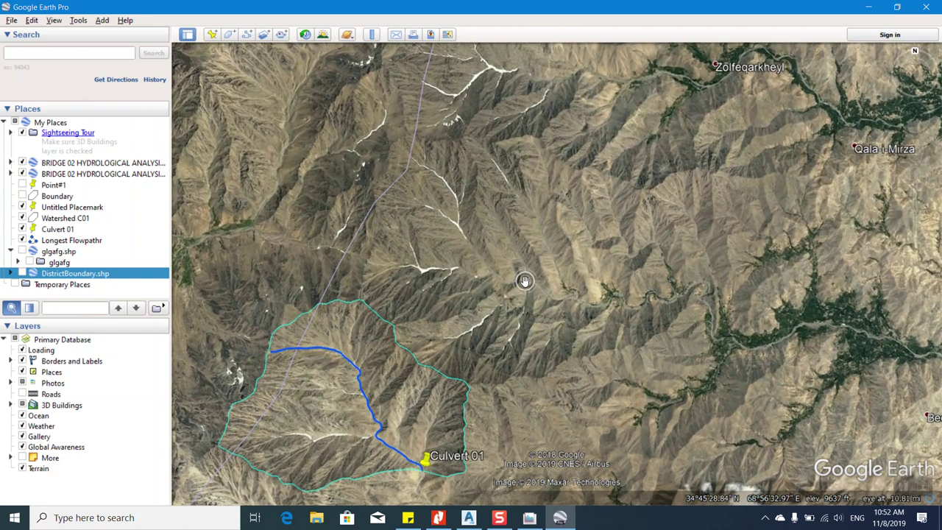
scroll(524, 281, up, 3)
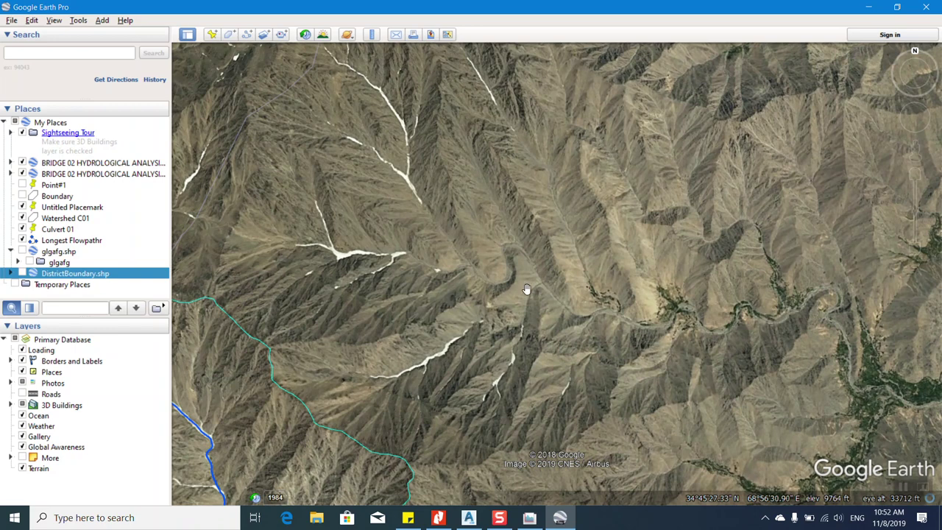
scroll(562, 302, down, 1)
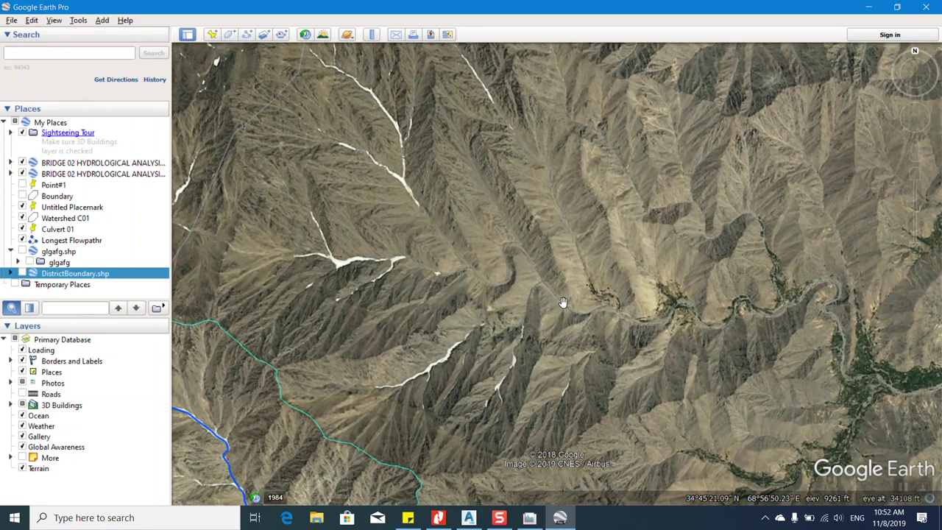
scroll(564, 349, down, 1)
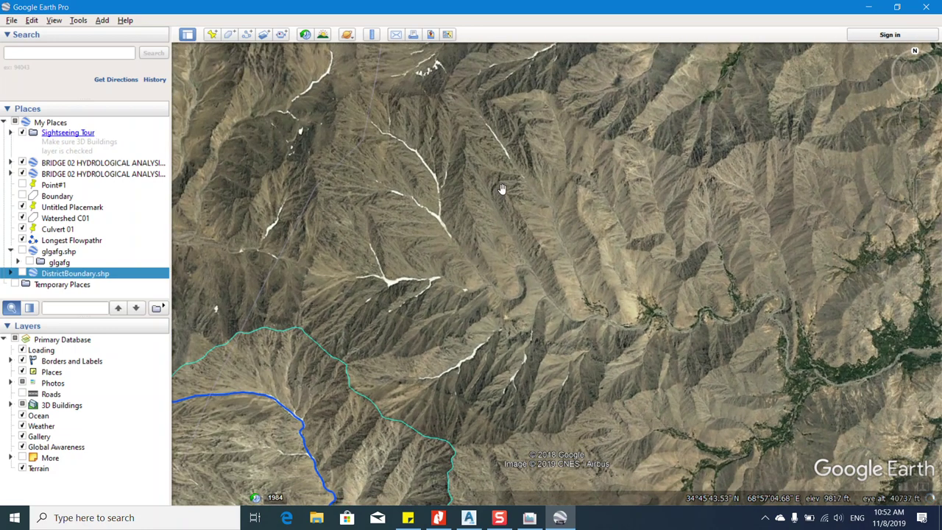
Hide both BRIDGE 02 hydrological analysis layers, Untitled Placemark, Watershed C01 and Culvert 01.
click(23, 174)
click(22, 163)
click(22, 207)
click(22, 218)
click(22, 229)
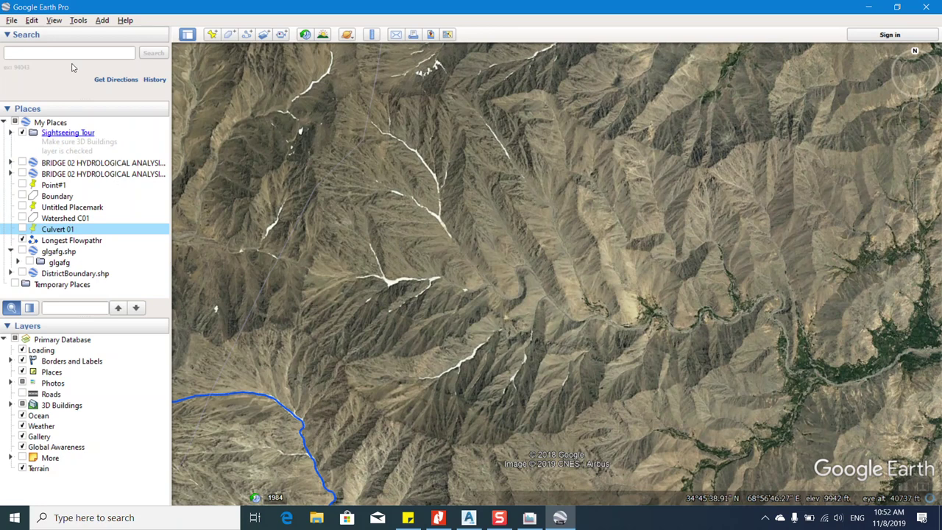
Start a new polygon named Paghman Watershed 01 and set its area style to Outlined.
click(229, 37)
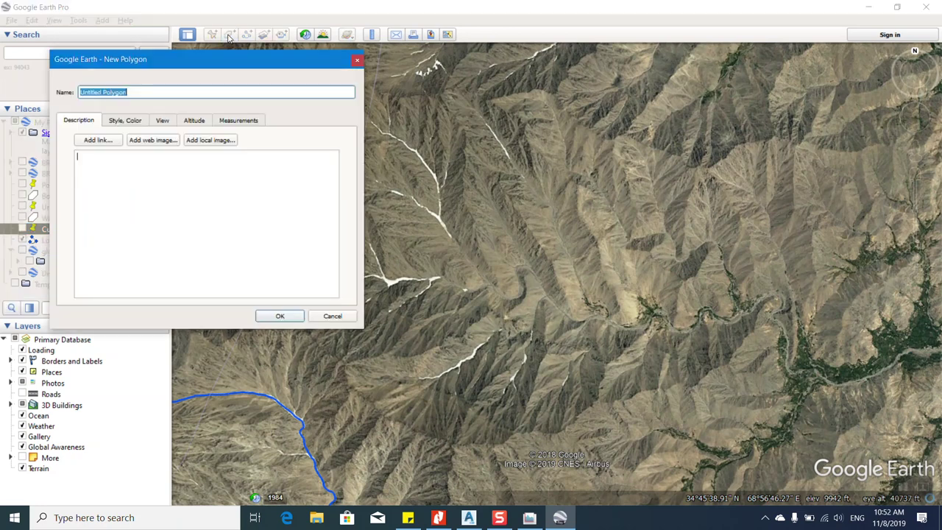
text(K)
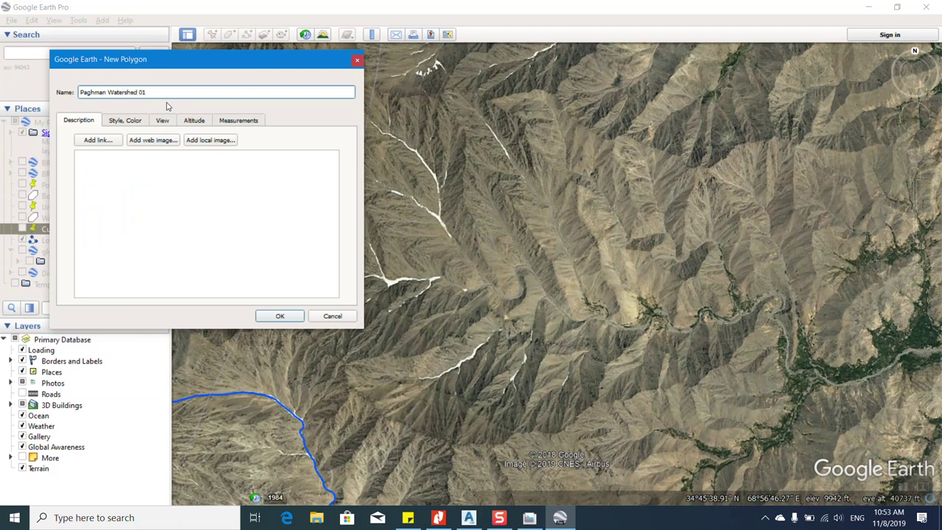
drag(219, 59, 188, 71)
click(100, 140)
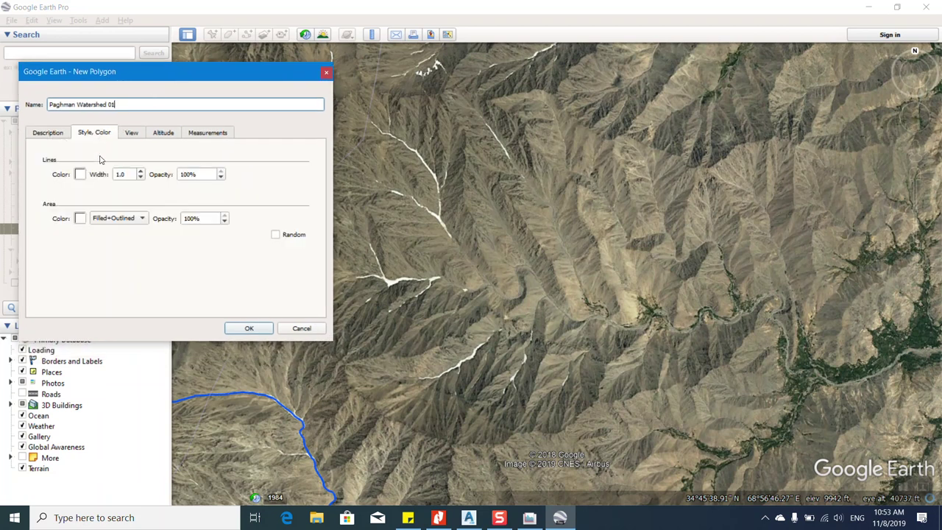
click(133, 220)
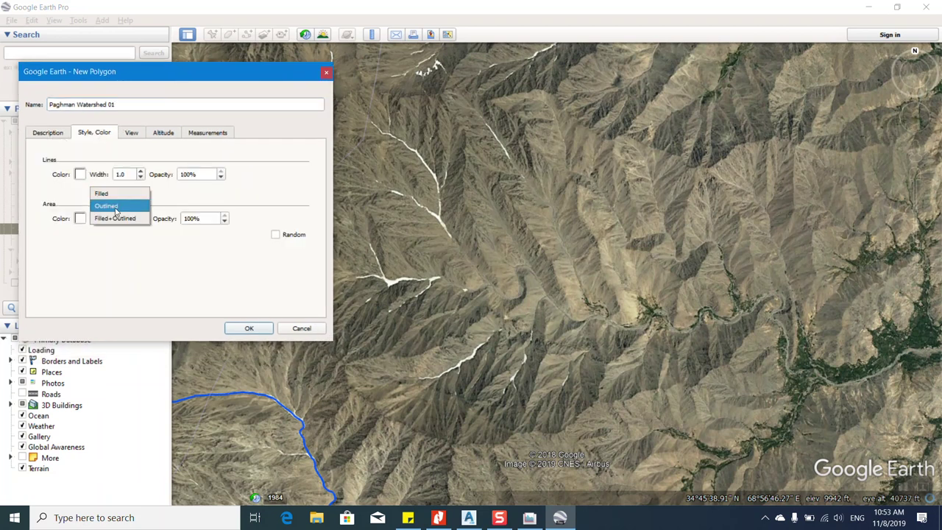
click(116, 207)
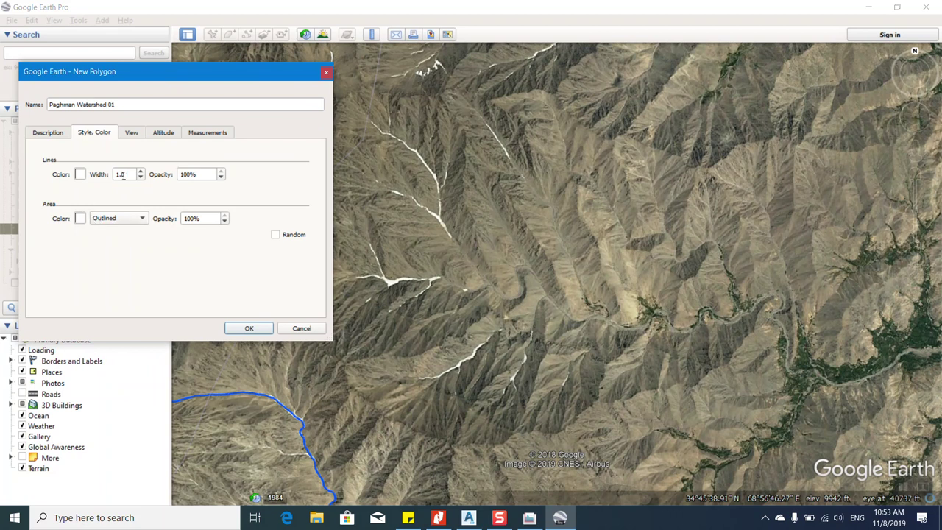
Set the polygon's line color to blue (#0055ff) and its line width to 3.
click(80, 177)
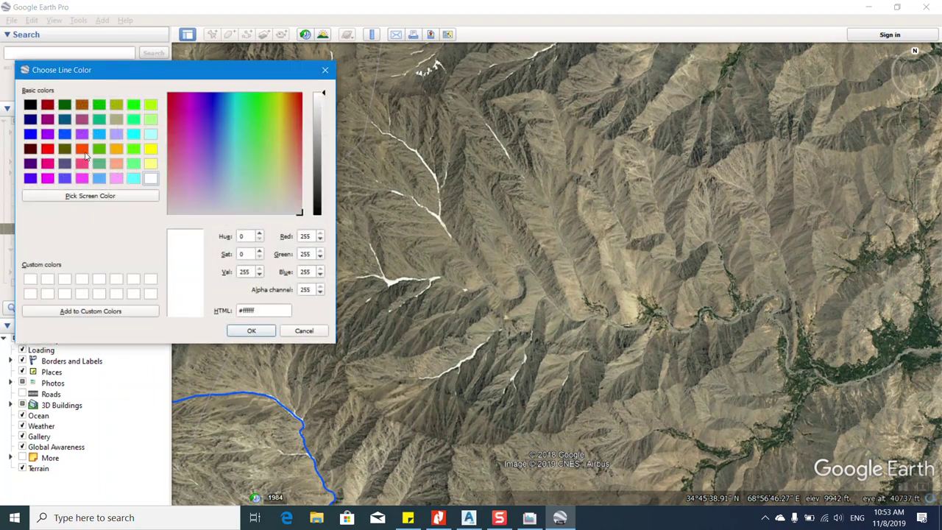
click(65, 134)
click(98, 134)
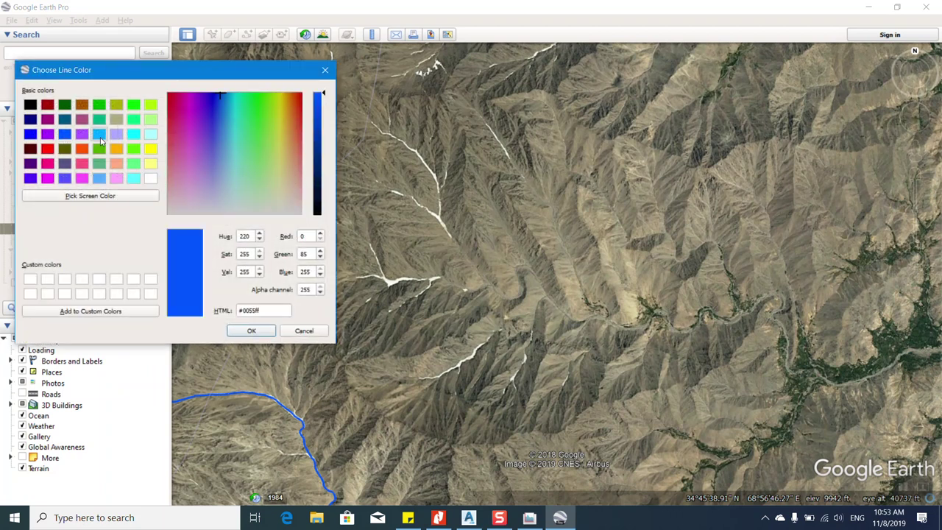
click(133, 134)
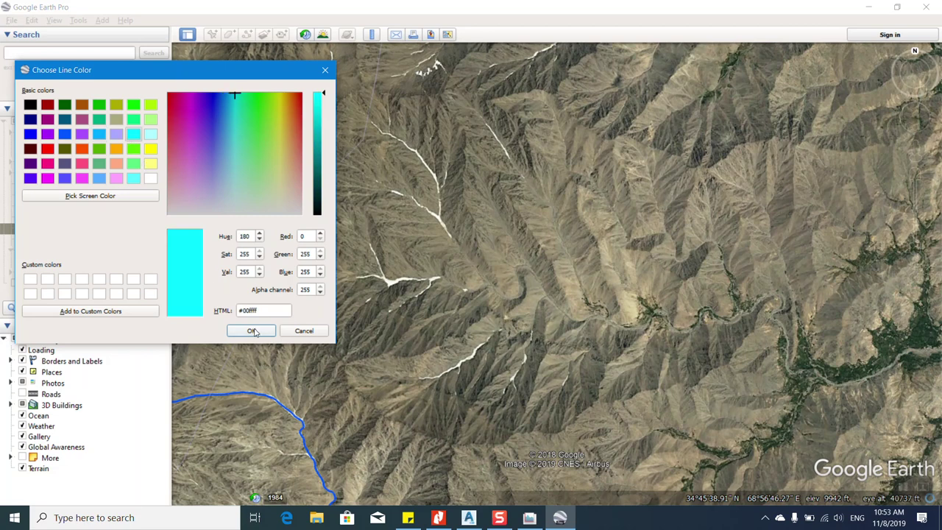
click(65, 134)
click(251, 330)
click(142, 173)
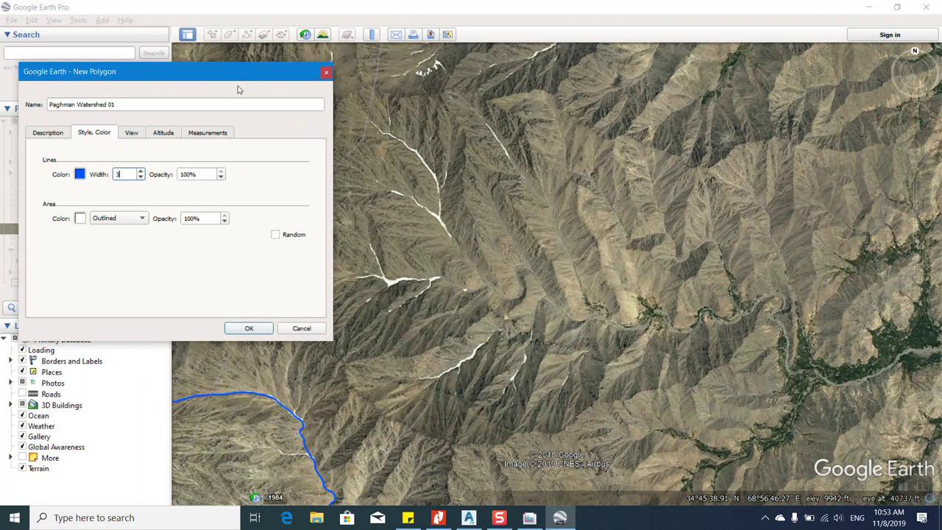
Store the current map view with the polygon and set its altitude mode to Relative to ground.
click(132, 134)
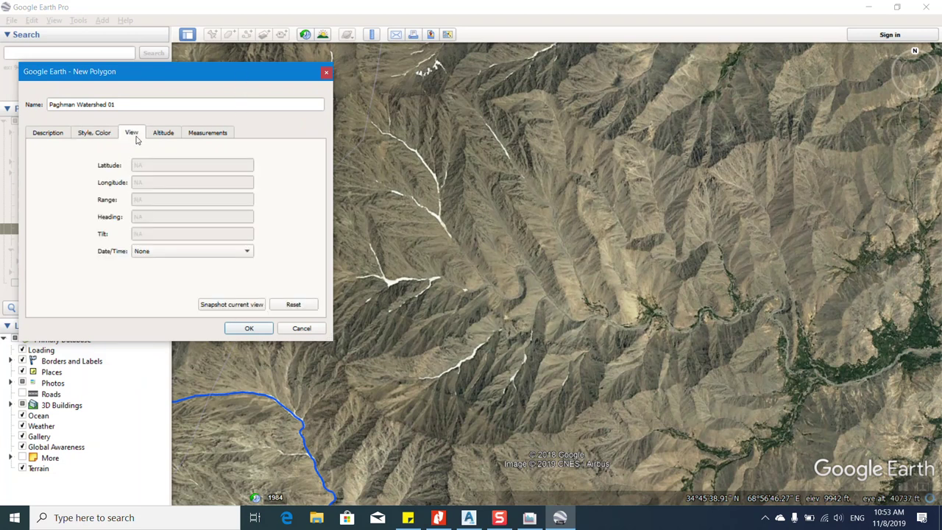
click(252, 305)
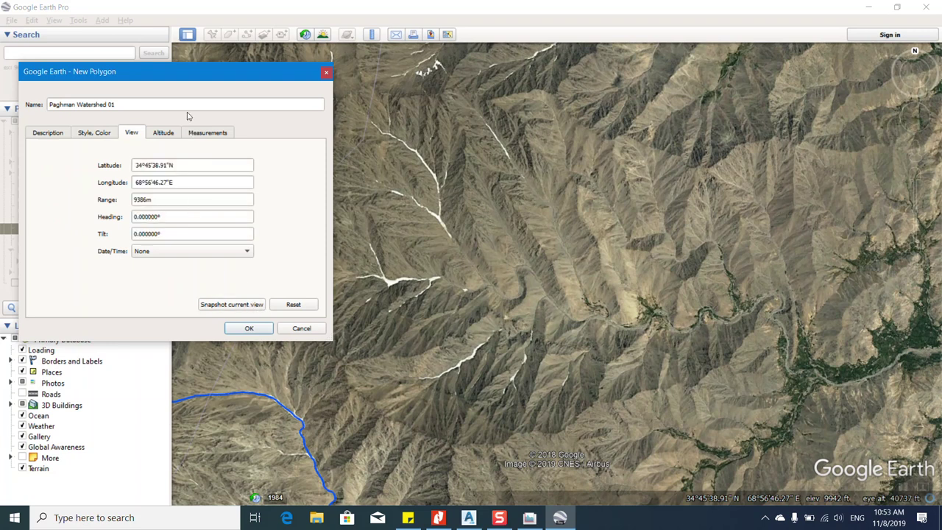
click(163, 133)
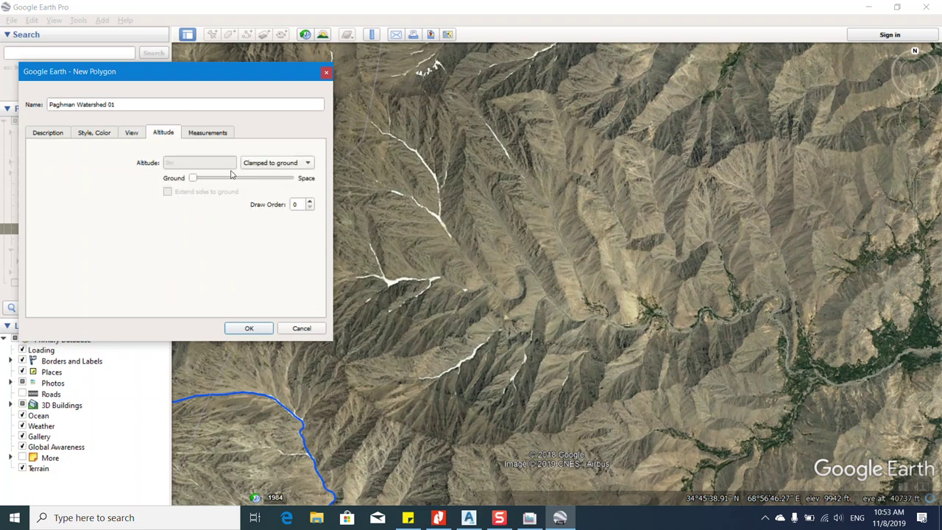
click(269, 164)
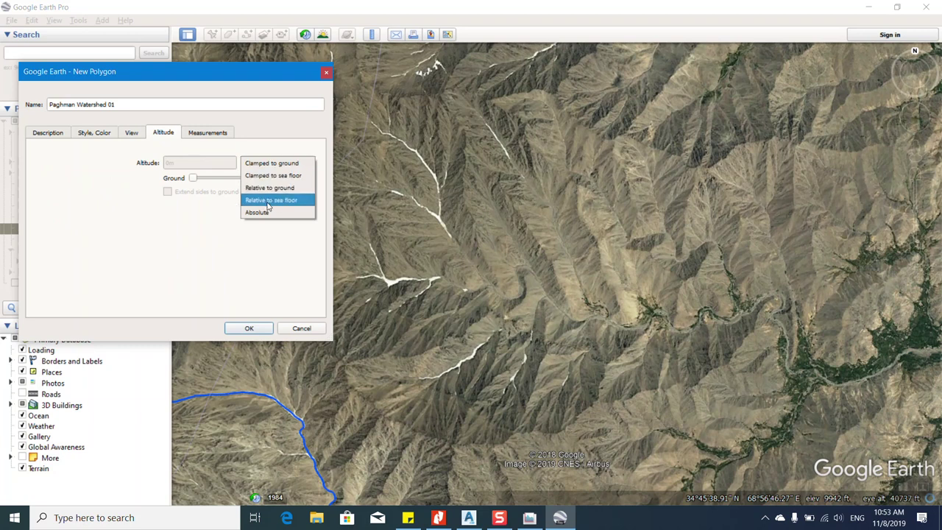
click(272, 190)
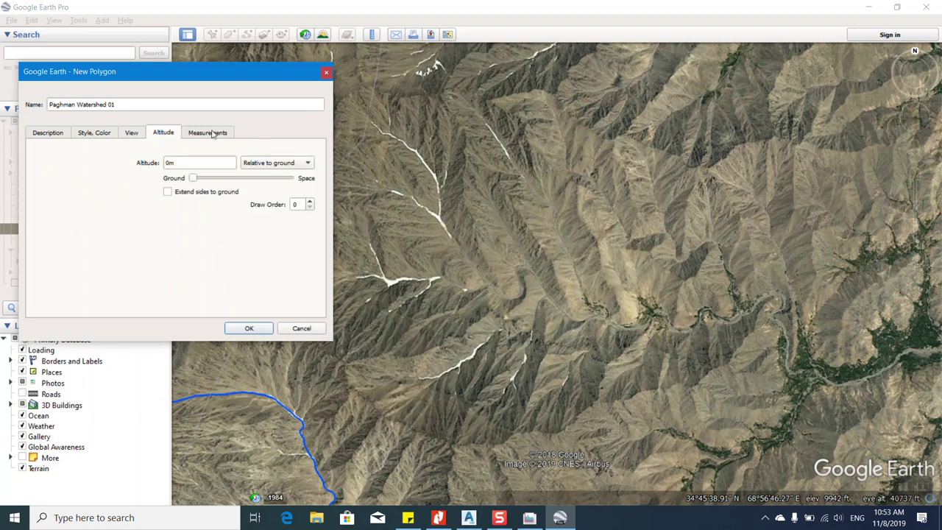
Set the polygon's measurement units to Meters for the perimeter and Square Kilometers for the area.
click(208, 133)
click(210, 154)
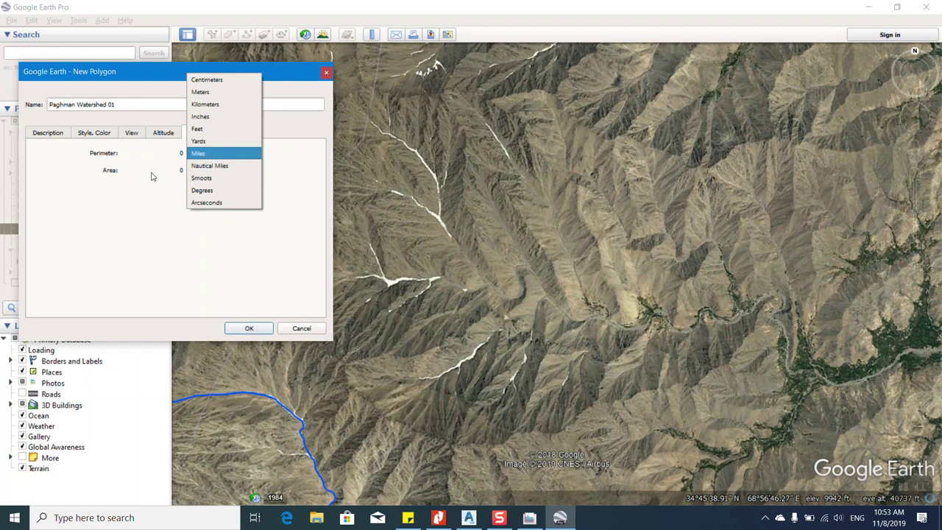
click(139, 166)
click(221, 159)
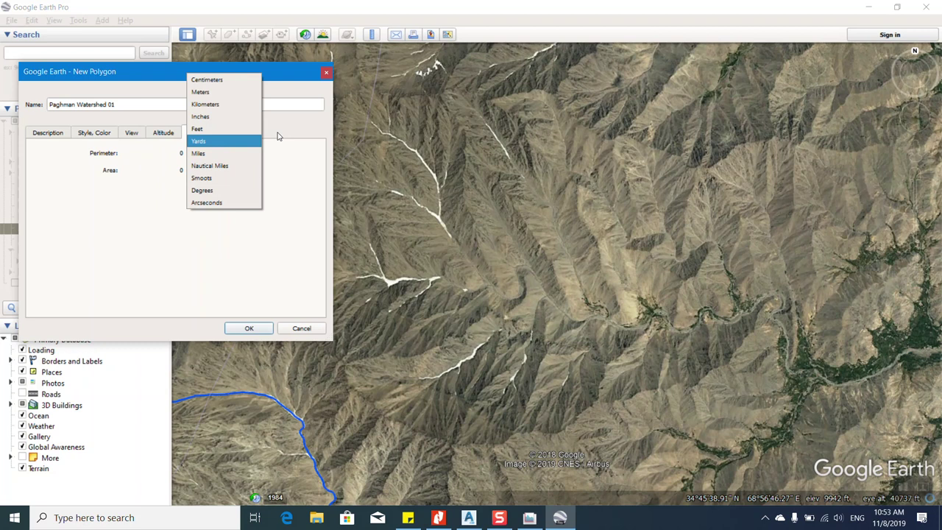
click(206, 91)
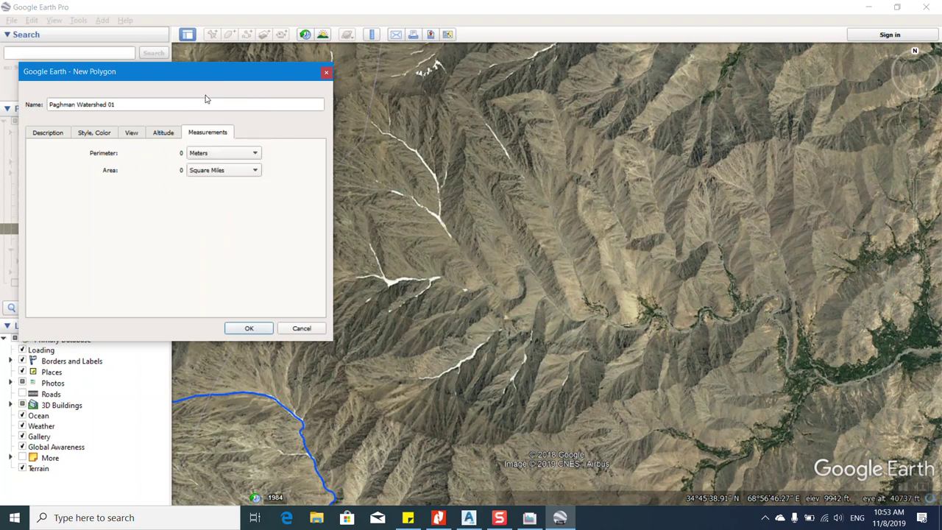
click(225, 172)
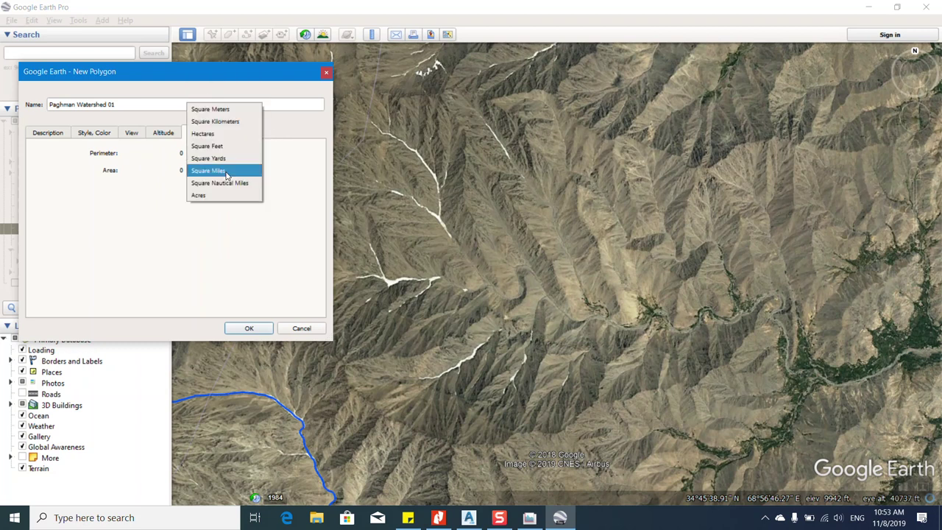
click(218, 122)
Move the polygon dialog clear of the map and place the first vertex at the river bend forming the eastern catchment outlet.
drag(257, 81, 30, 89)
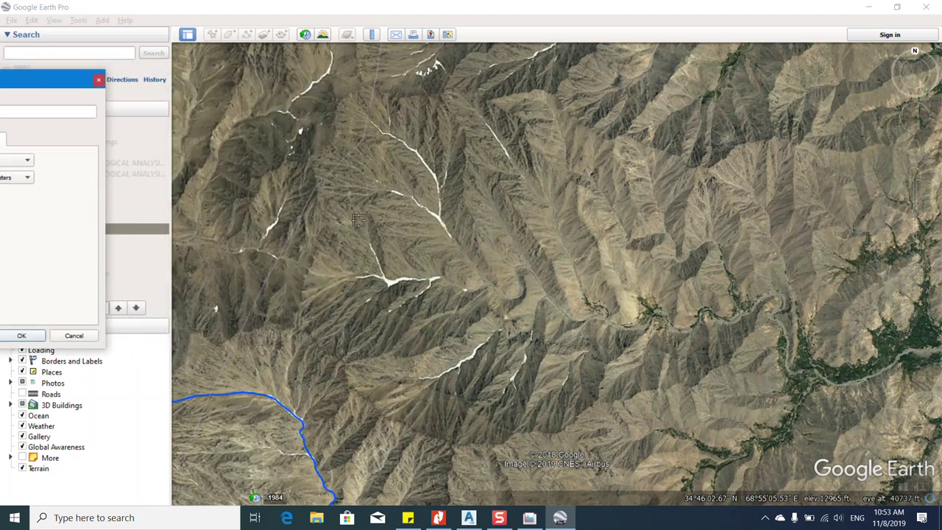
scroll(328, 414, up, 2)
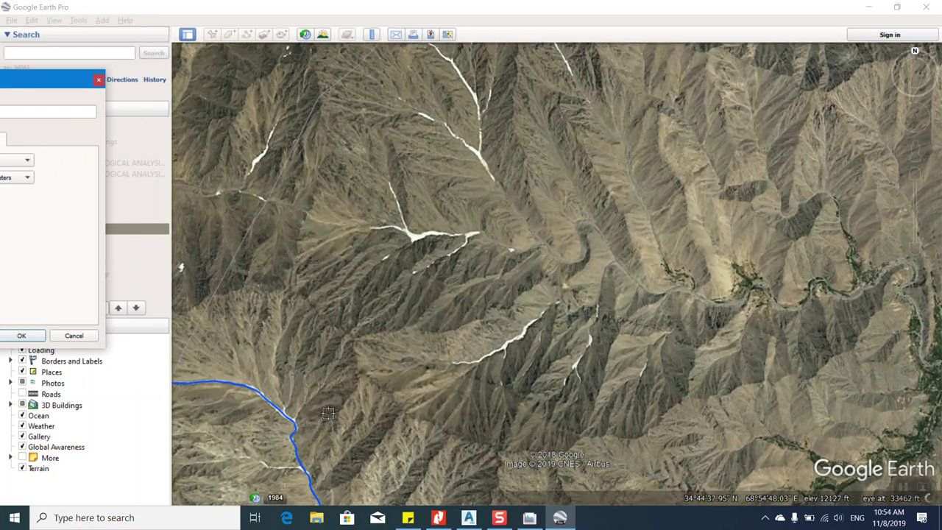
scroll(317, 309, down, 2)
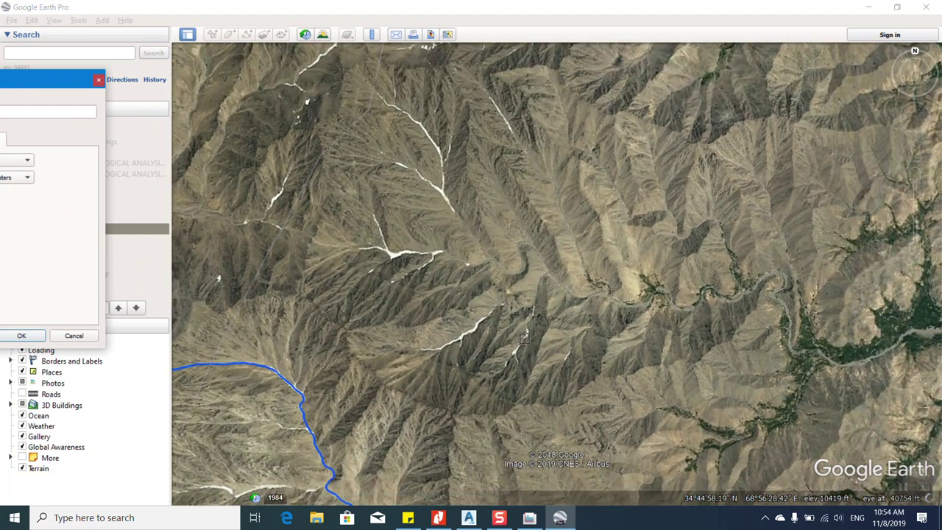
scroll(524, 337, down, 2)
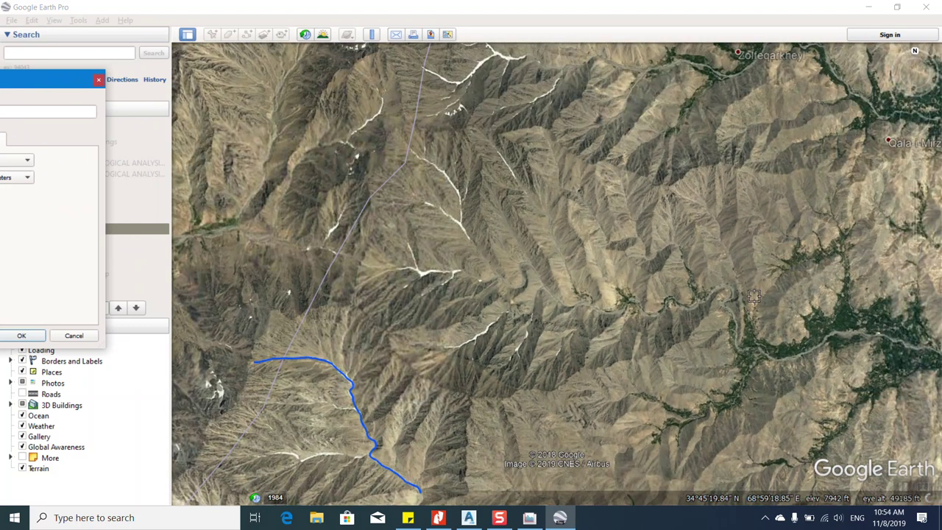
scroll(753, 295, up, 5)
scroll(676, 262, up, 5)
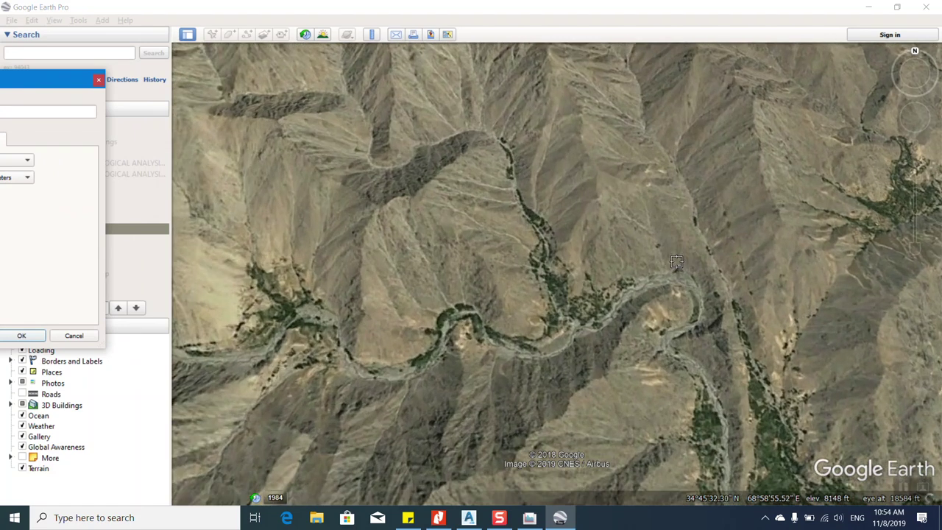
scroll(659, 288, down, 2)
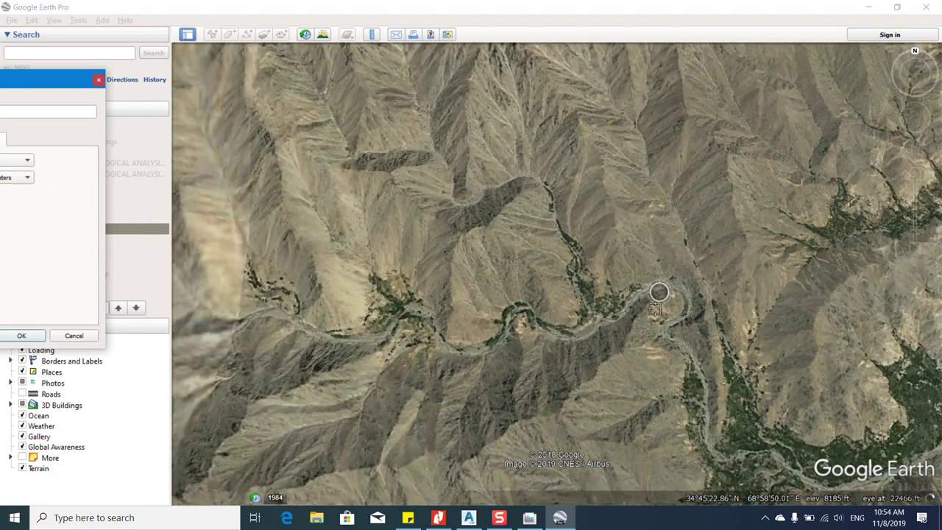
scroll(668, 292, up, 2)
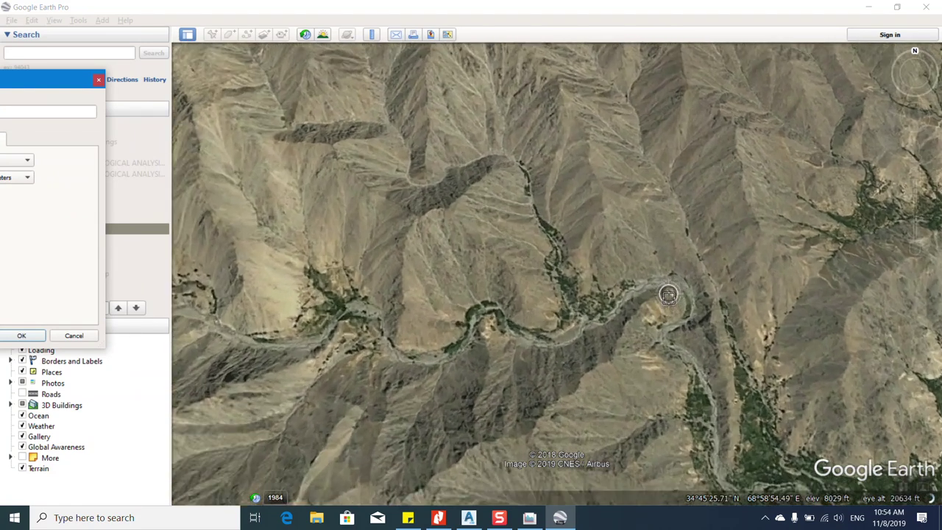
click(672, 294)
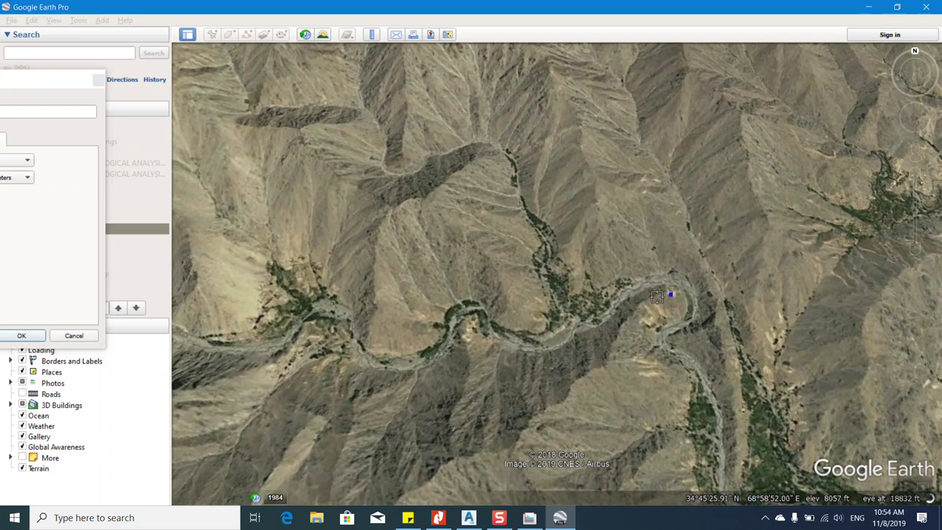
Trace the watershed boundary from the outlet southwest and west along the southern ridge to the catchment's southwestern side.
mouse_move(635, 309)
mouse_down()
mouse_move(596, 370)
mouse_move(530, 432)
mouse_move(497, 454)
mouse_move(440, 474)
mouse_up()
scroll(692, 293, down, 1)
scroll(691, 293, up, 2)
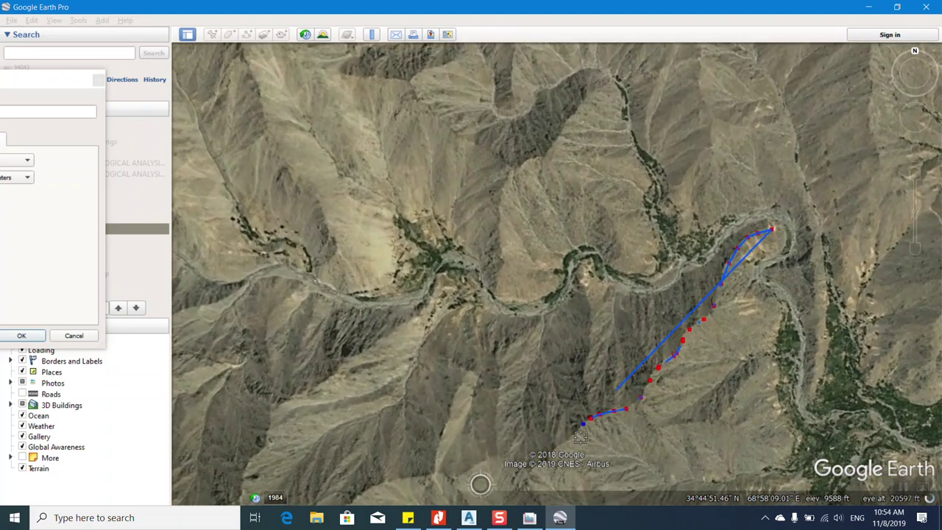
scroll(581, 437, down, 1)
mouse_move(580, 437)
mouse_down()
mouse_move(620, 352)
mouse_move(576, 379)
mouse_move(543, 370)
mouse_move(503, 391)
mouse_move(434, 393)
mouse_move(393, 418)
mouse_move(344, 430)
mouse_move(299, 423)
mouse_up()
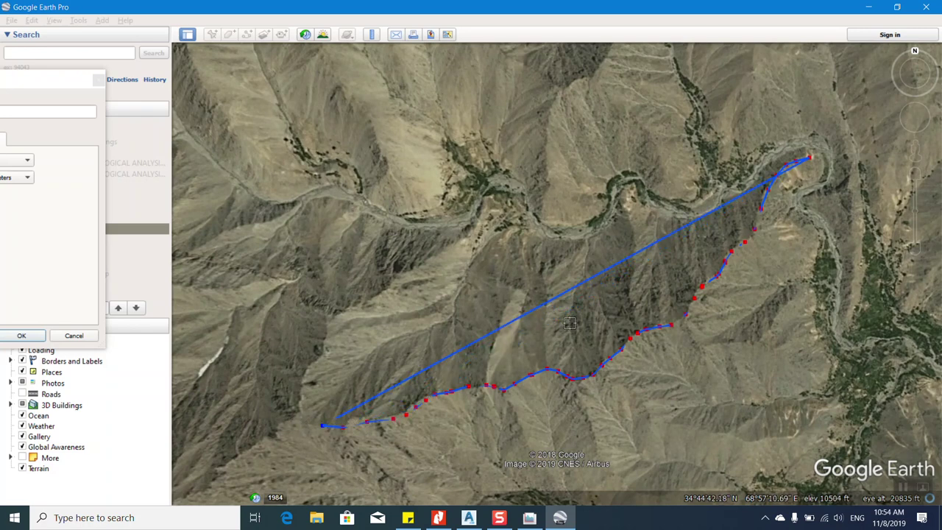
scroll(569, 323, down, 3)
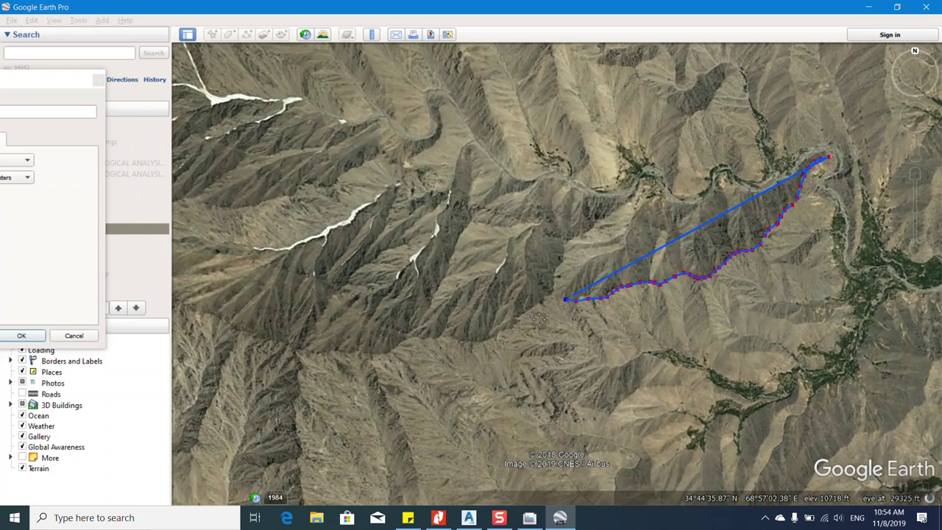
mouse_move(538, 318)
mouse_down()
mouse_move(553, 296)
mouse_move(483, 347)
mouse_move(412, 340)
mouse_move(391, 358)
mouse_move(363, 360)
mouse_move(250, 339)
mouse_up()
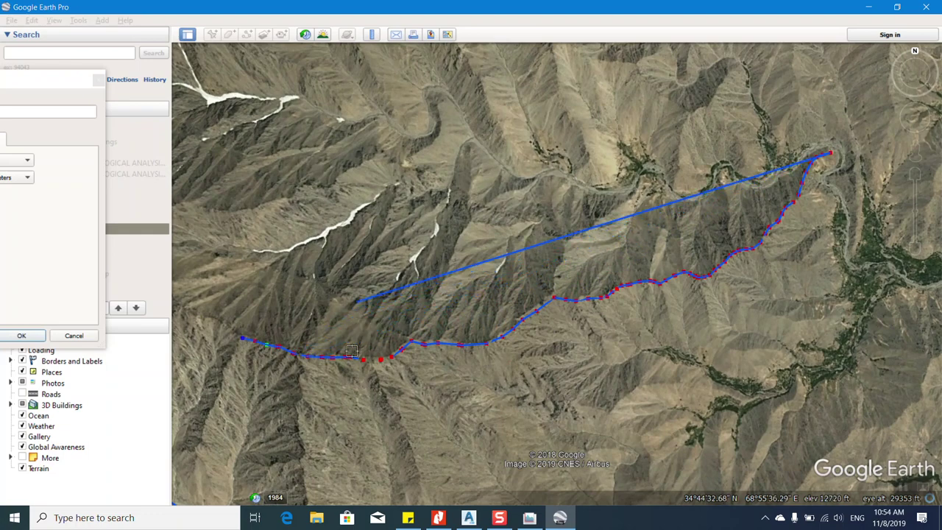
Continue the watershed boundary northward along the western ridge, around the heads of the snow-filled gullies, to the catchment's northwestern corner.
scroll(736, 323, down, 3)
scroll(562, 253, up, 3)
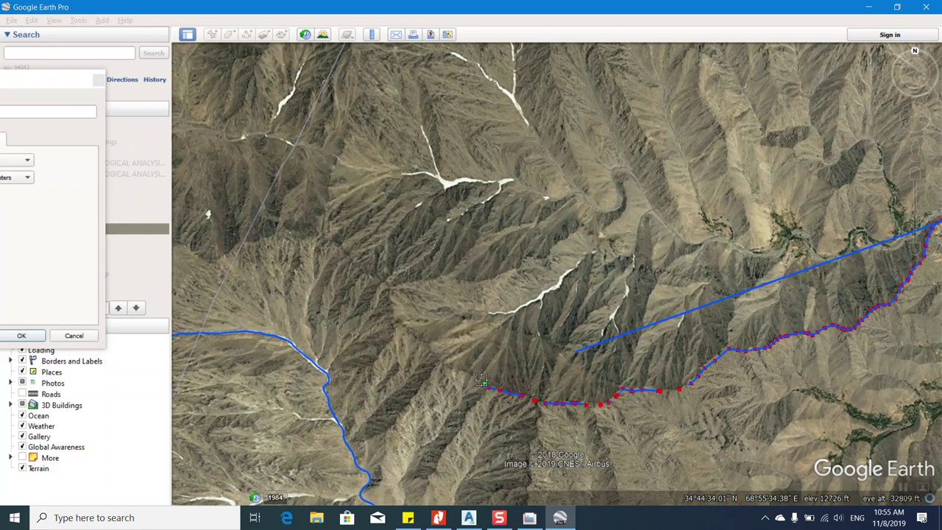
mouse_move(457, 370)
mouse_down()
mouse_move(401, 331)
mouse_move(390, 292)
mouse_move(363, 276)
mouse_move(352, 248)
mouse_move(346, 257)
mouse_move(327, 232)
mouse_move(348, 137)
mouse_up()
scroll(468, 342, down, 2)
scroll(479, 361, up, 2)
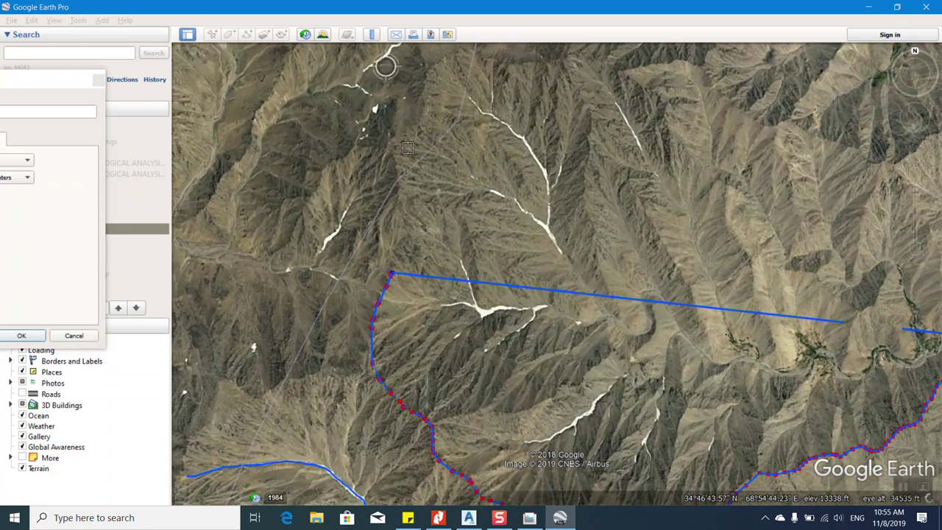
mouse_move(397, 284)
mouse_down()
mouse_move(393, 164)
mouse_move(420, 130)
mouse_move(442, 64)
mouse_up()
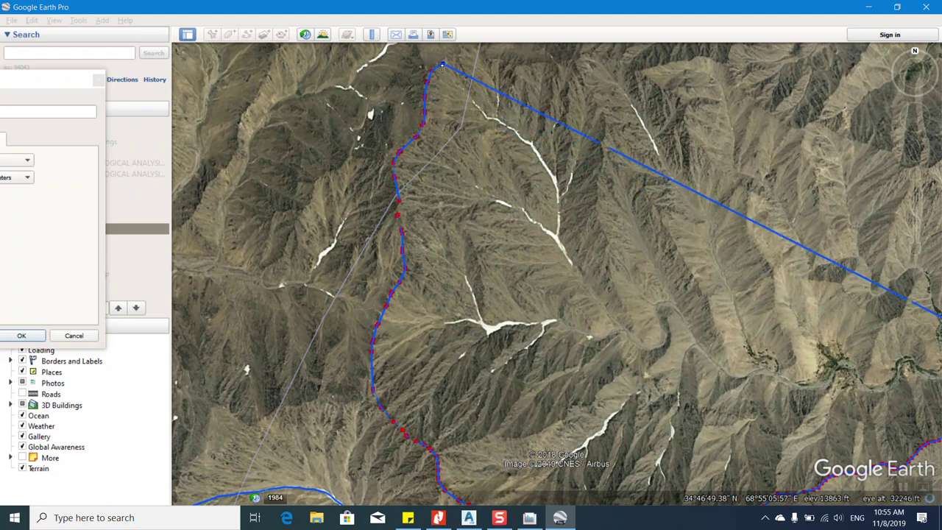
Continue the watershed boundary eastward along the northern ridge and partway down the spur east of the short snow-filled gully.
scroll(318, 316, down, 3)
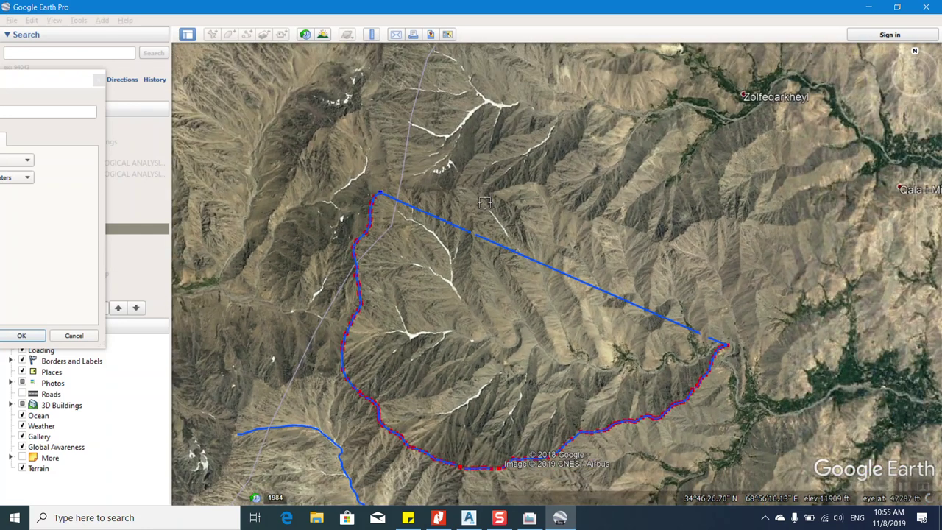
scroll(409, 170, up, 2)
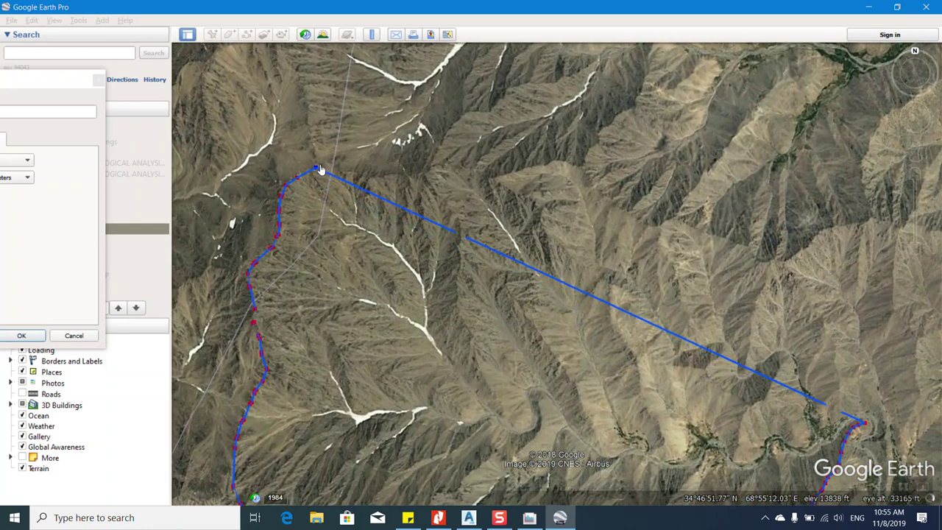
mouse_move(317, 168)
mouse_down()
mouse_move(387, 180)
mouse_move(430, 183)
mouse_up()
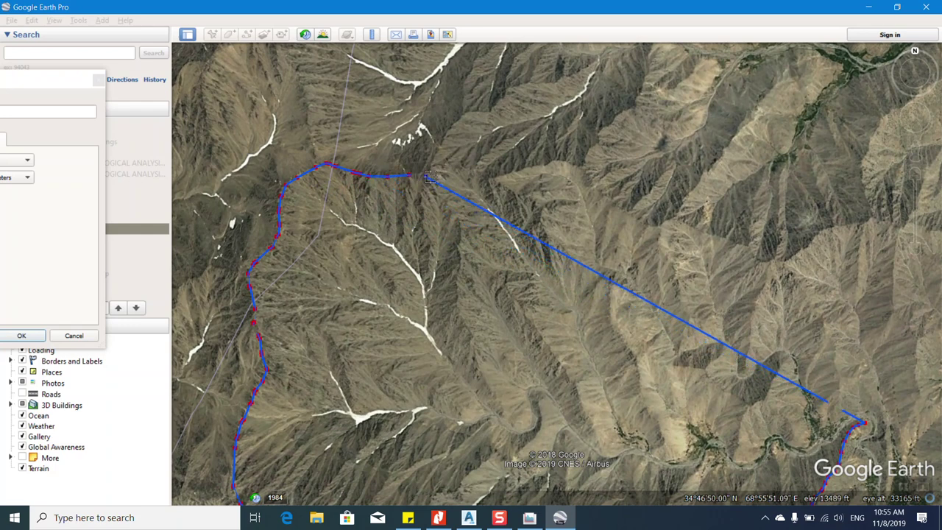
scroll(430, 177, down, 2)
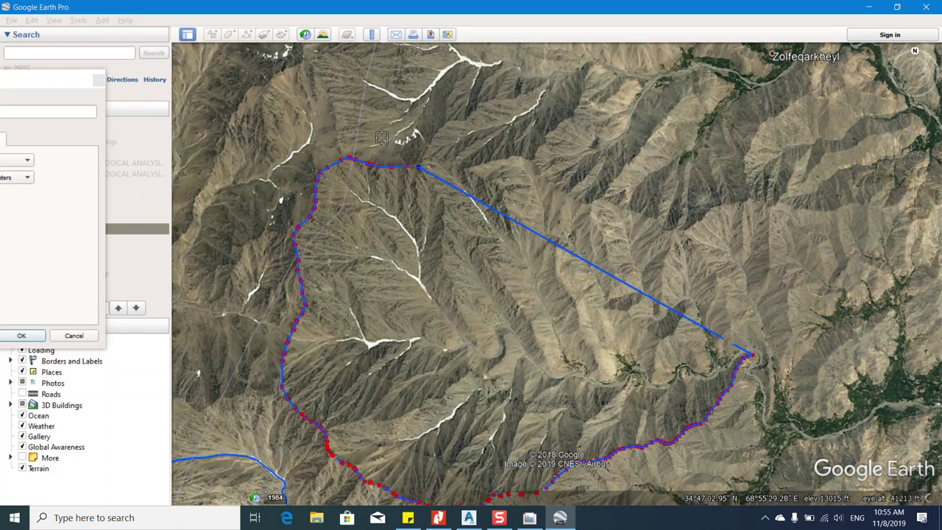
scroll(497, 178, up, 2)
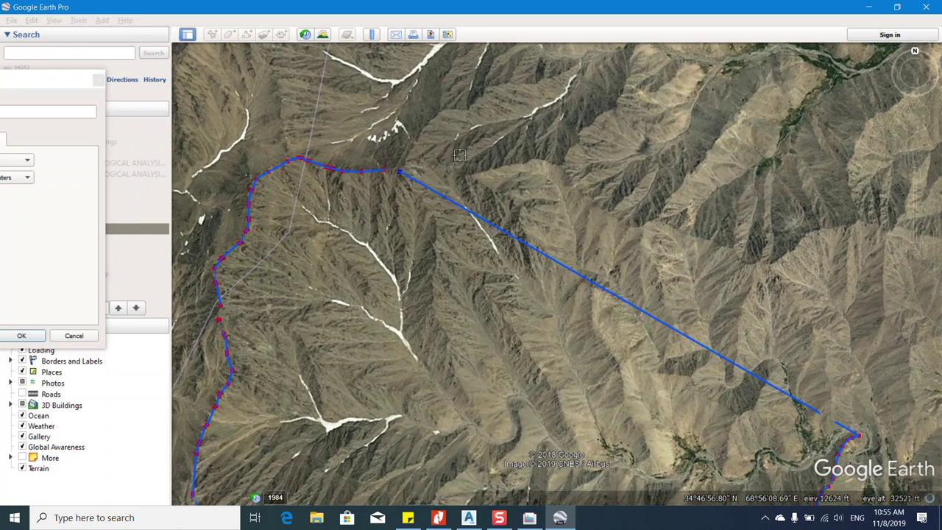
click(409, 171)
mouse_move(438, 175)
mouse_down()
mouse_move(533, 221)
mouse_move(521, 209)
mouse_move(545, 252)
mouse_up()
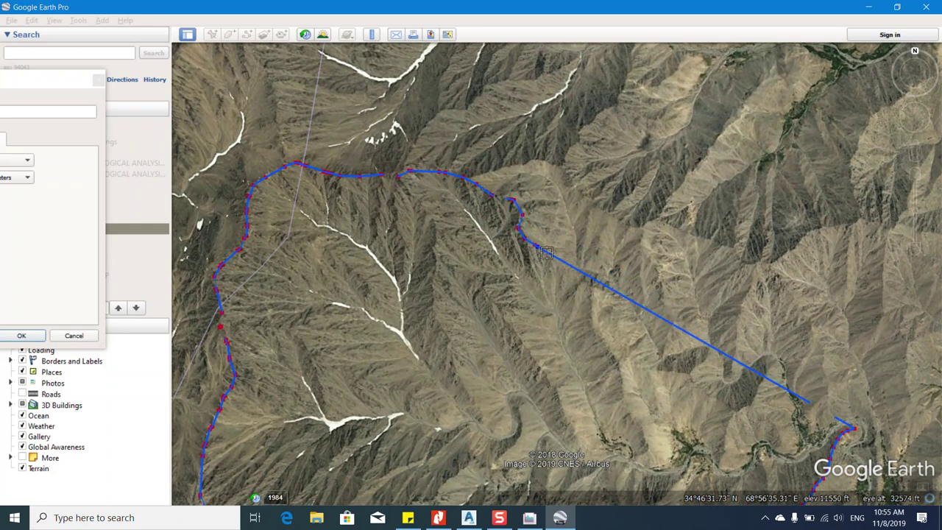
Resume the watershed boundary on the main ridge above the spur and trace it southeast along the catchment's northeastern ridge.
scroll(476, 136, down, 3)
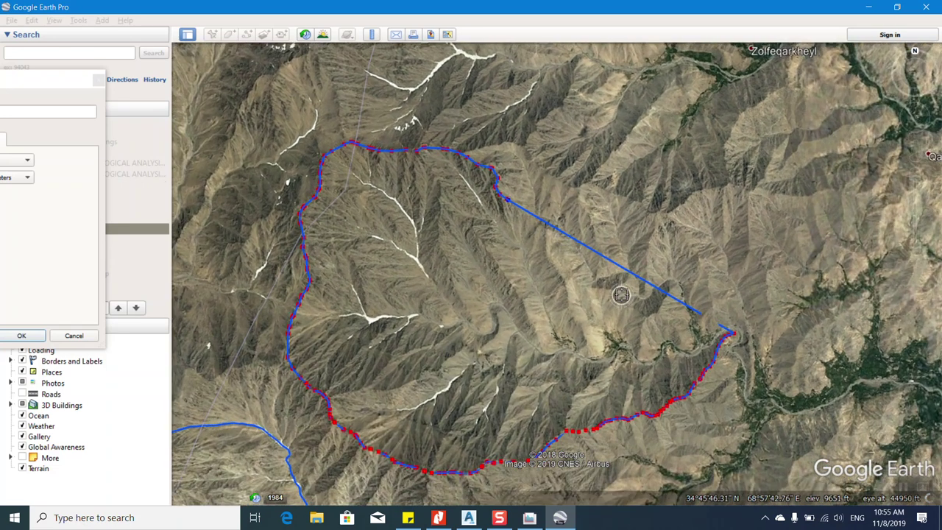
scroll(620, 295, up, 2)
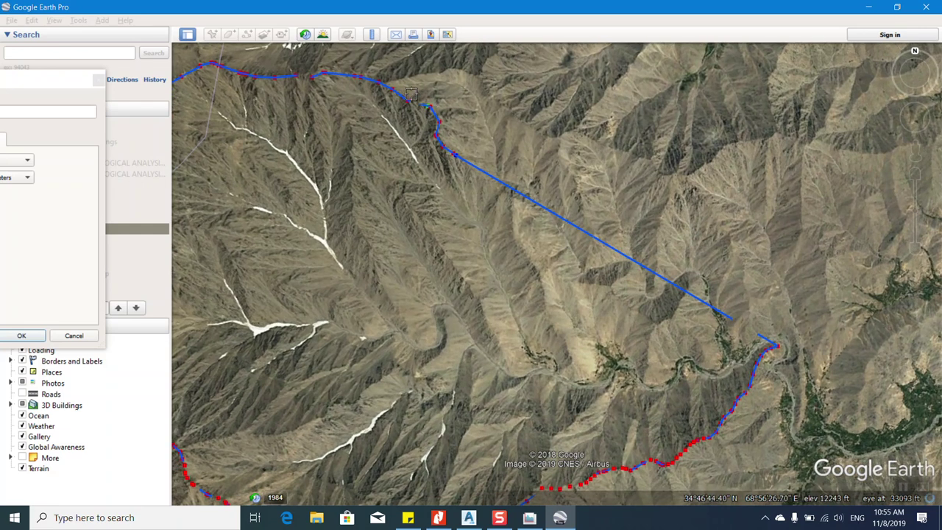
scroll(473, 196, down, 1)
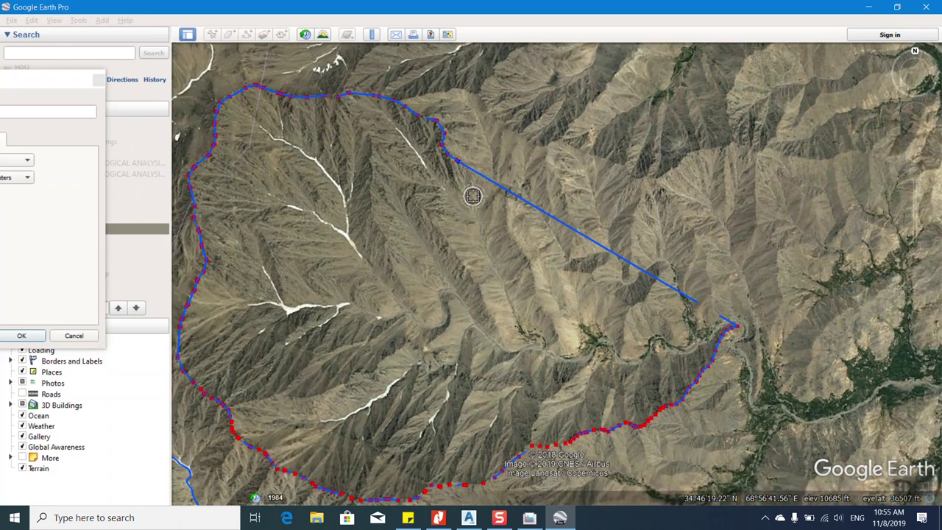
scroll(472, 195, down, 1)
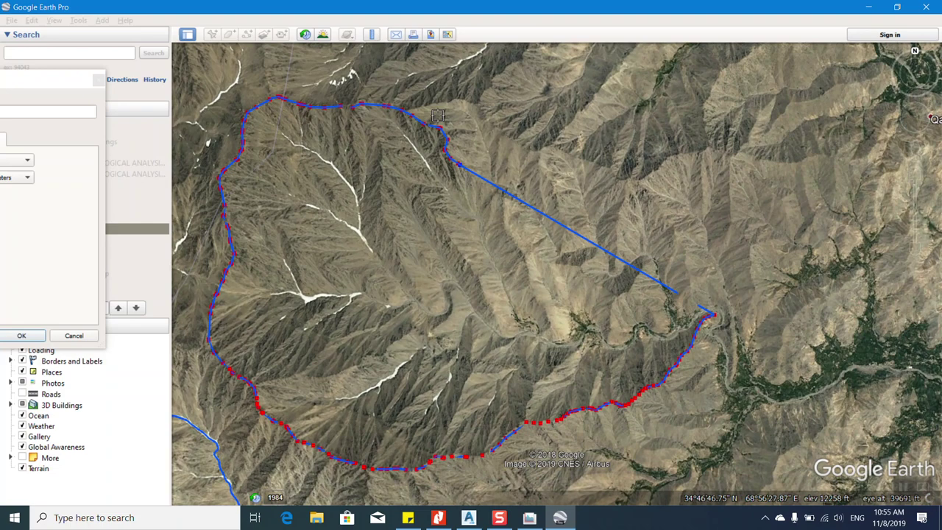
scroll(427, 100, up, 3)
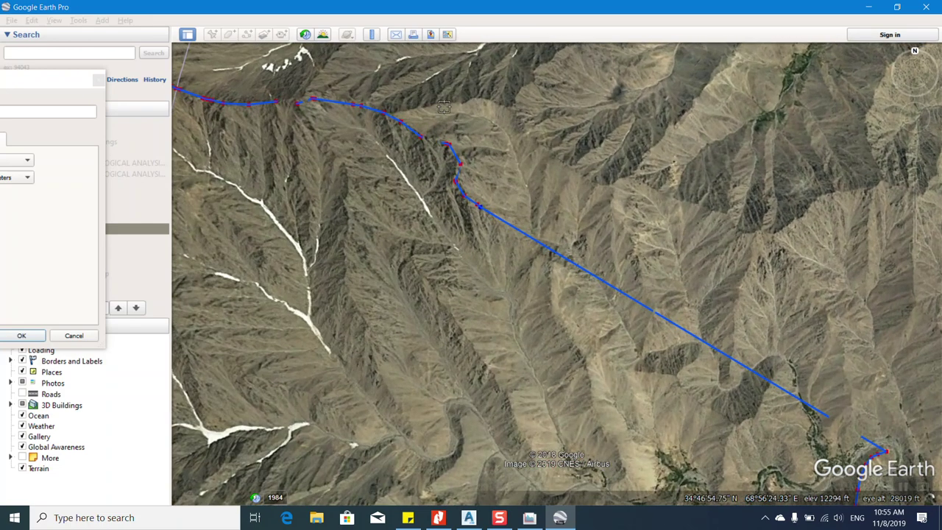
scroll(467, 137, down, 3)
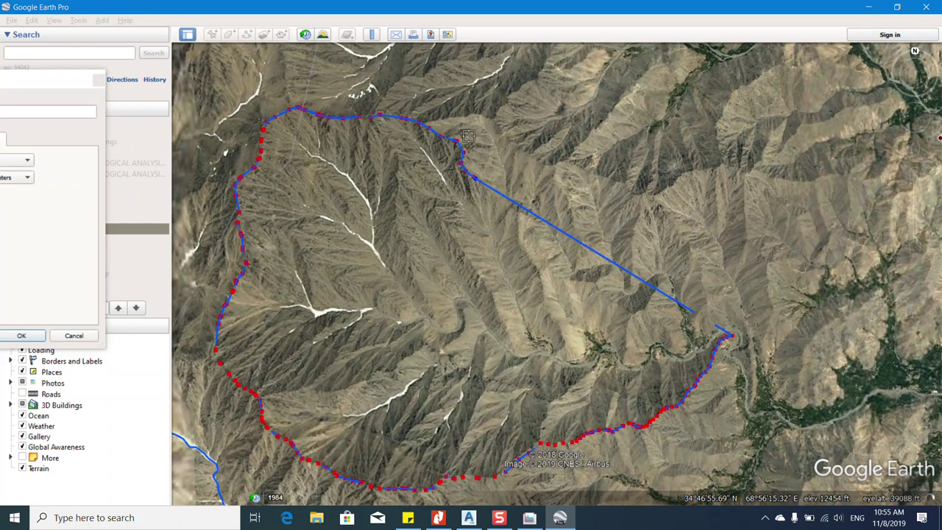
scroll(482, 145, up, 2)
click(413, 98)
click(434, 97)
click(450, 97)
click(468, 93)
click(487, 97)
click(497, 106)
click(509, 118)
click(525, 139)
click(537, 150)
click(547, 154)
click(561, 159)
click(579, 174)
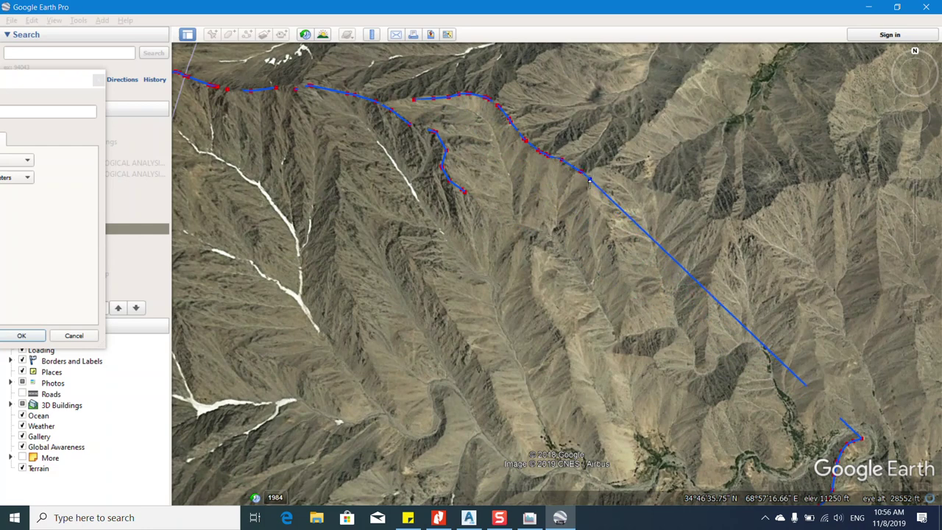
Extend the watershed boundary along the northeastern ridge crest to where it bends south toward the outlet.
scroll(589, 184, down, 2)
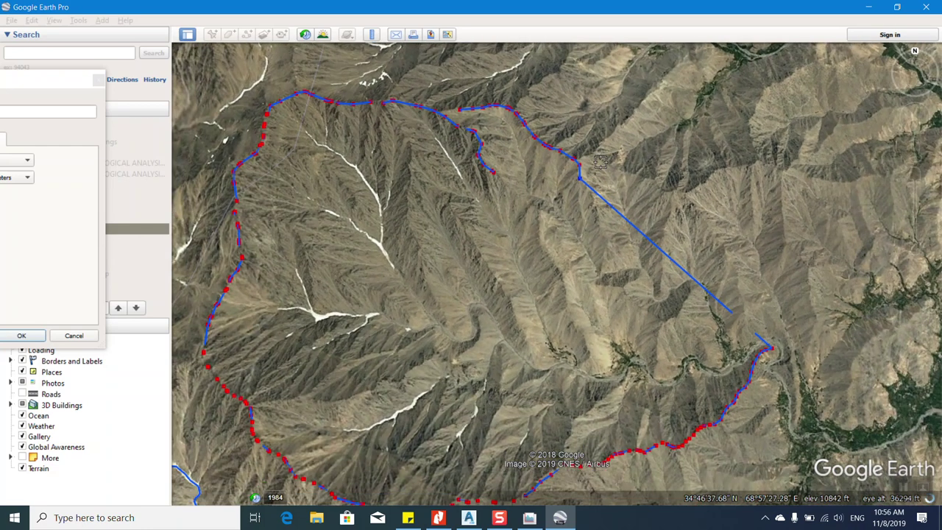
click(631, 176)
click(645, 180)
click(661, 189)
click(674, 193)
click(687, 198)
click(703, 215)
click(715, 234)
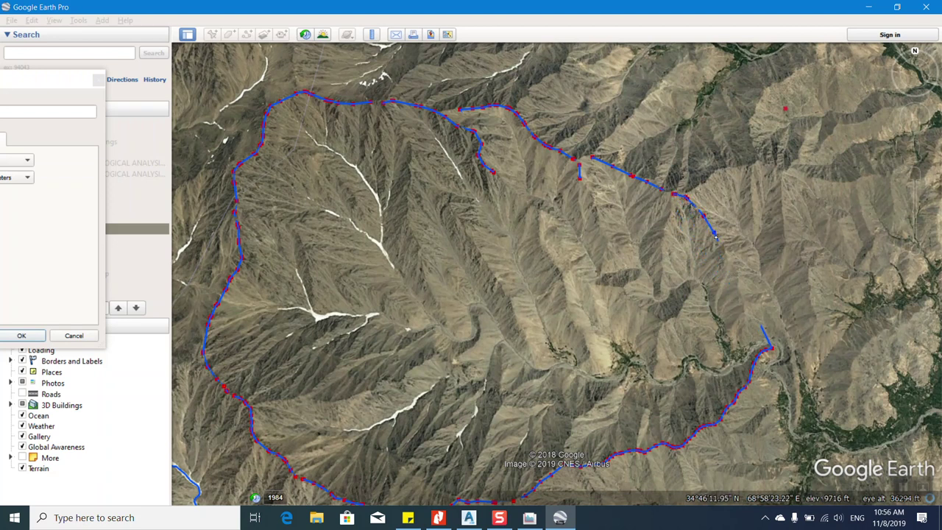
Trace the boundary down the eastern ridge to the outlet, bring back the polygon dialog and save Paghman Watershed 01.
click(737, 274)
click(740, 292)
click(742, 303)
click(748, 314)
click(751, 326)
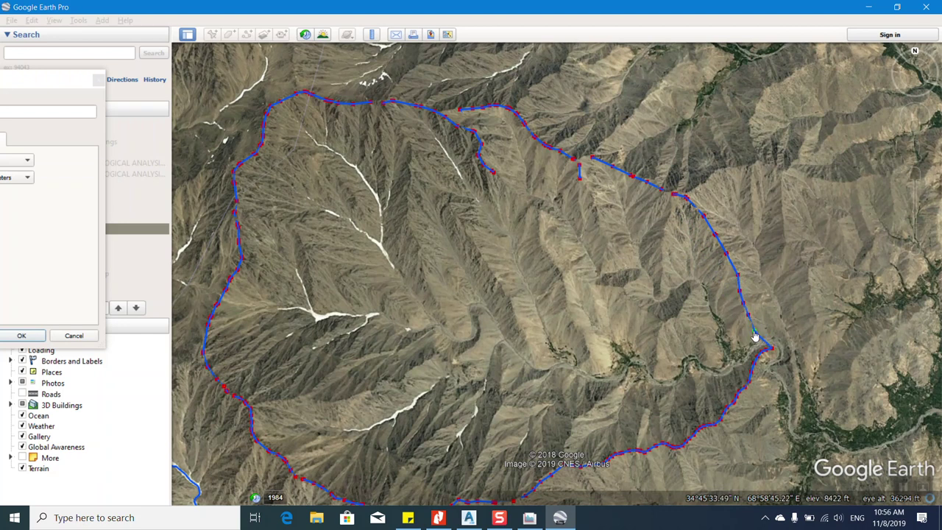
drag(45, 87, 563, 66)
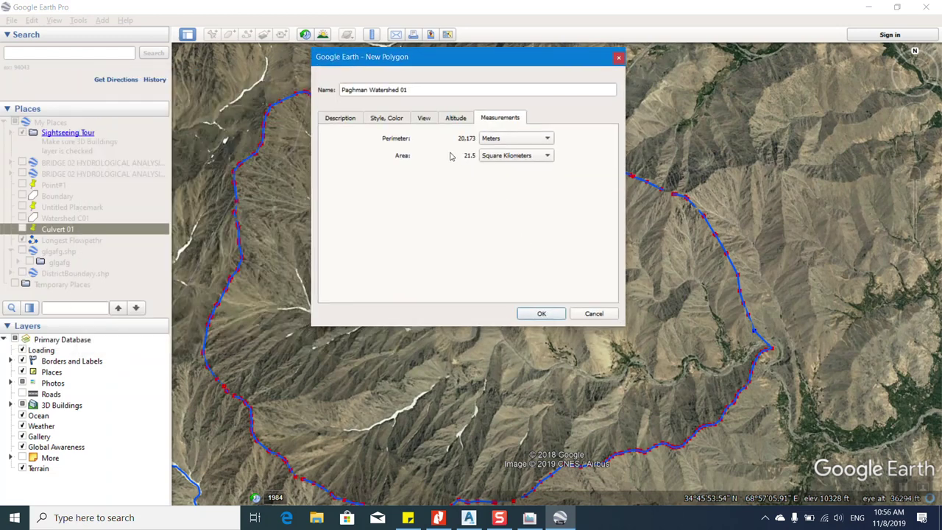
click(541, 313)
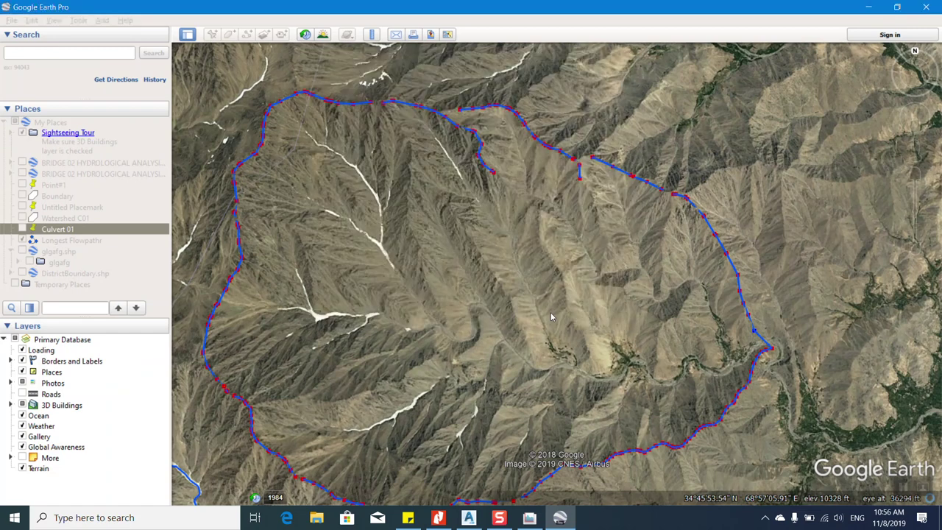
Examine the saved watershed boundary from above and in a tilted 3D view, comparing it with the ridges and the outlet.
scroll(561, 199, down, 5)
scroll(505, 129, up, 2)
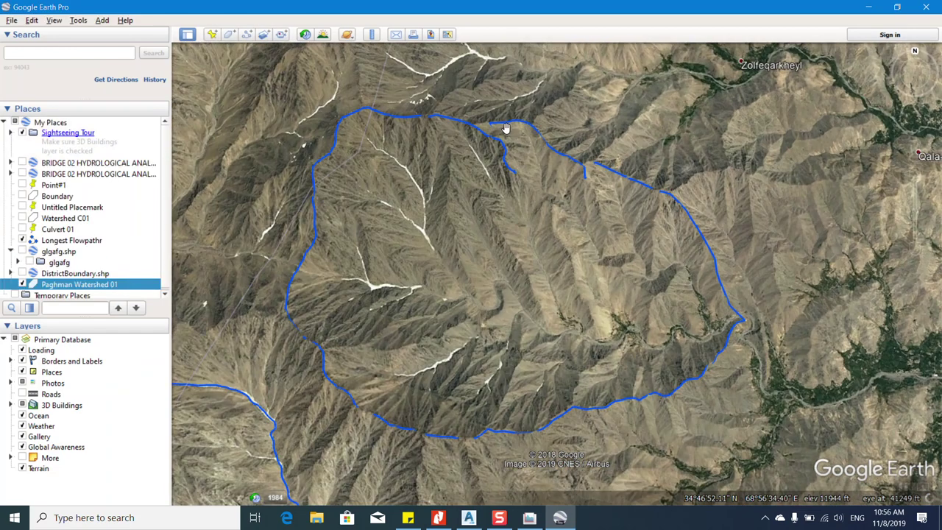
scroll(493, 151, up, 2)
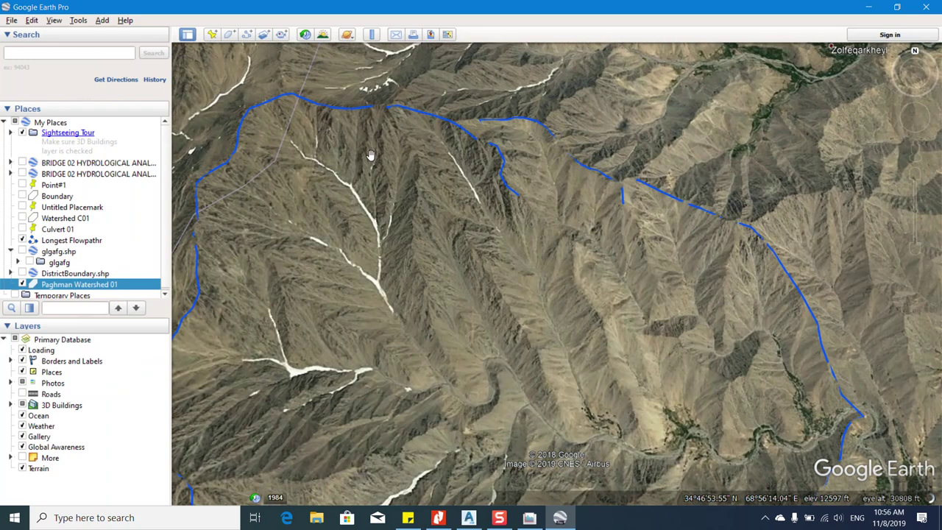
scroll(370, 154, down, 2)
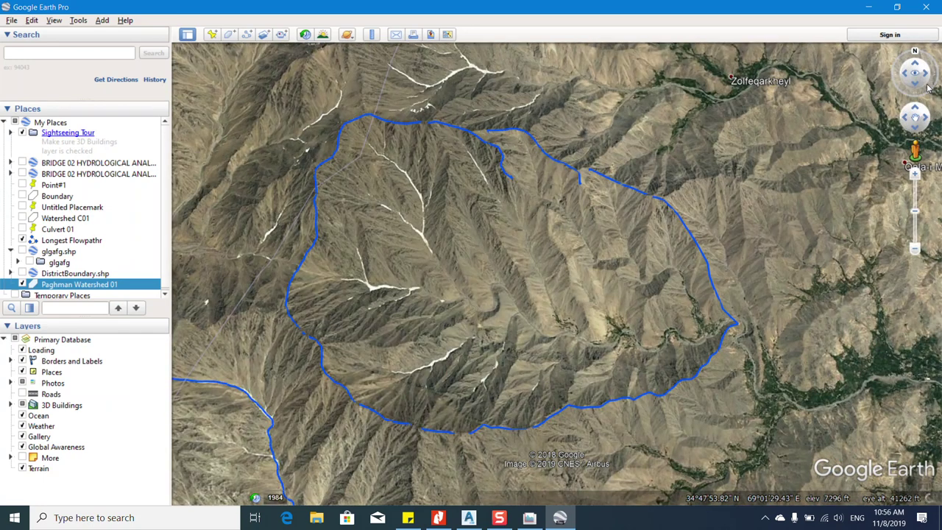
drag(931, 70, 919, 53)
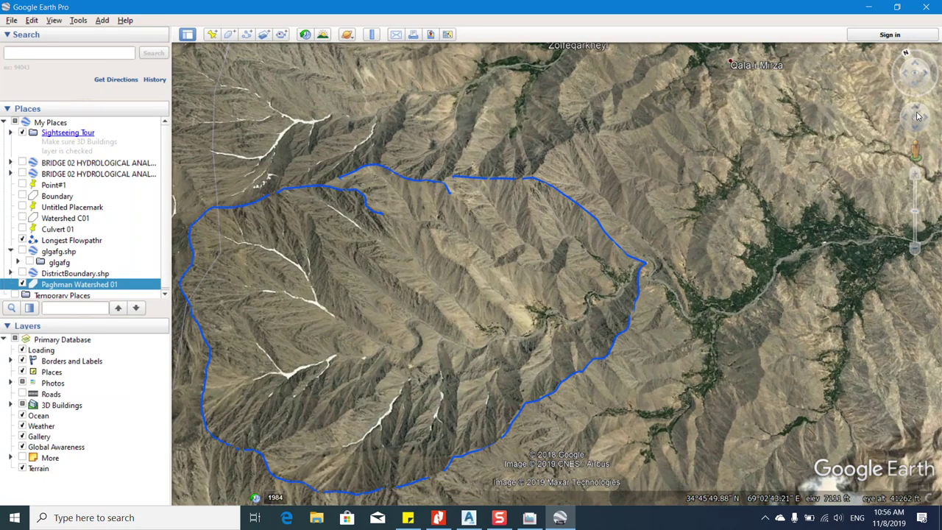
mouse_move(927, 53)
mouse_down()
mouse_move(929, 97)
mouse_move(915, 110)
mouse_move(915, 67)
mouse_up()
drag(730, 346, 729, 242)
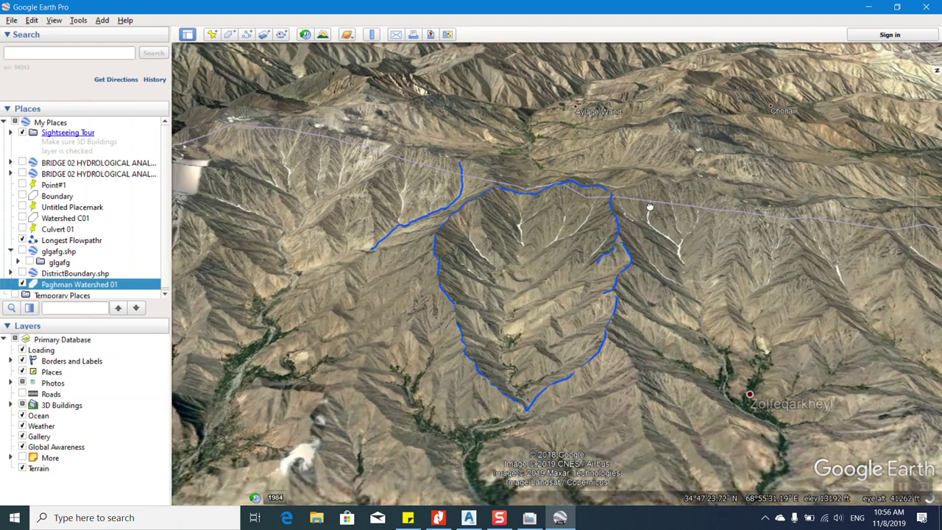
drag(915, 69, 917, 70)
drag(604, 427, 603, 346)
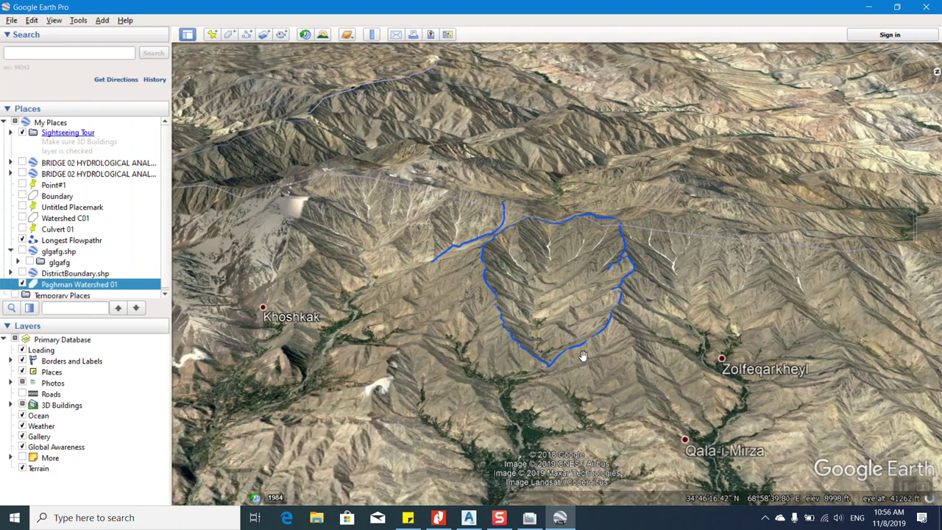
scroll(545, 273, up, 3)
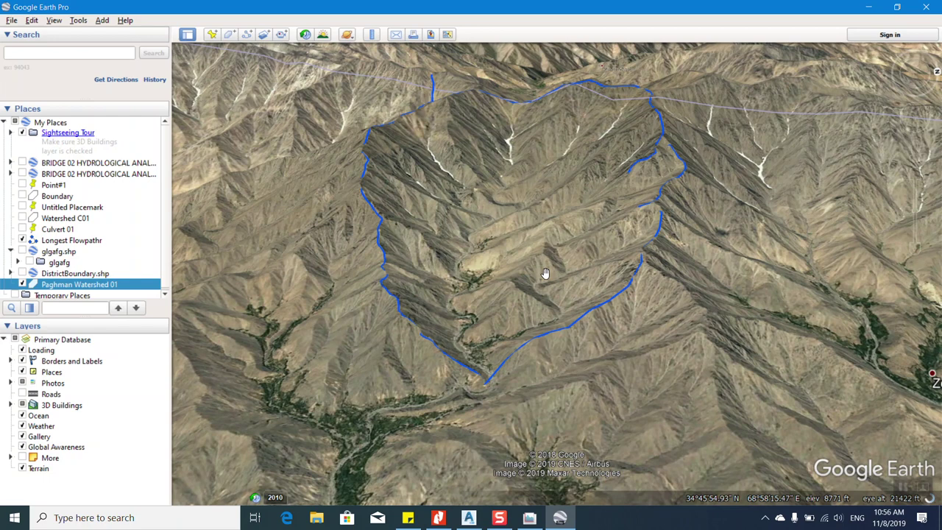
scroll(544, 273, up, 2)
drag(897, 74, 894, 68)
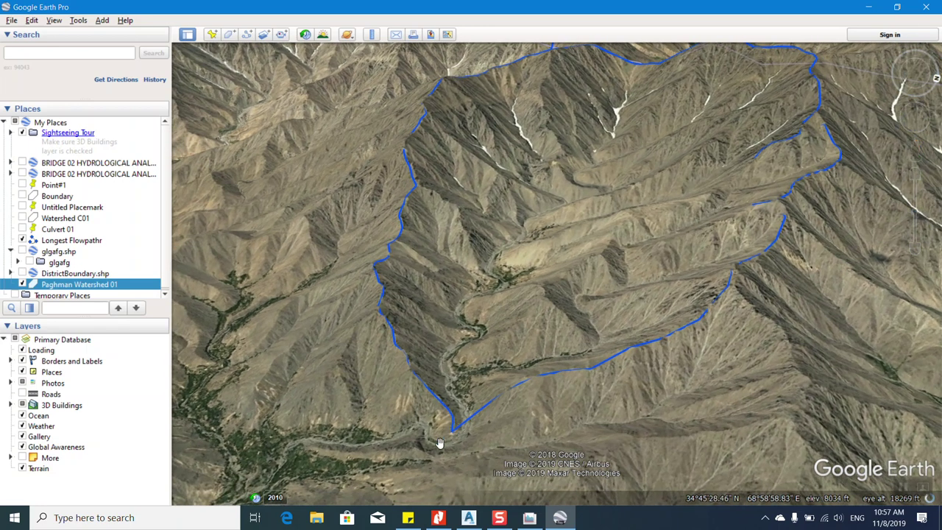
drag(493, 352, 632, 269)
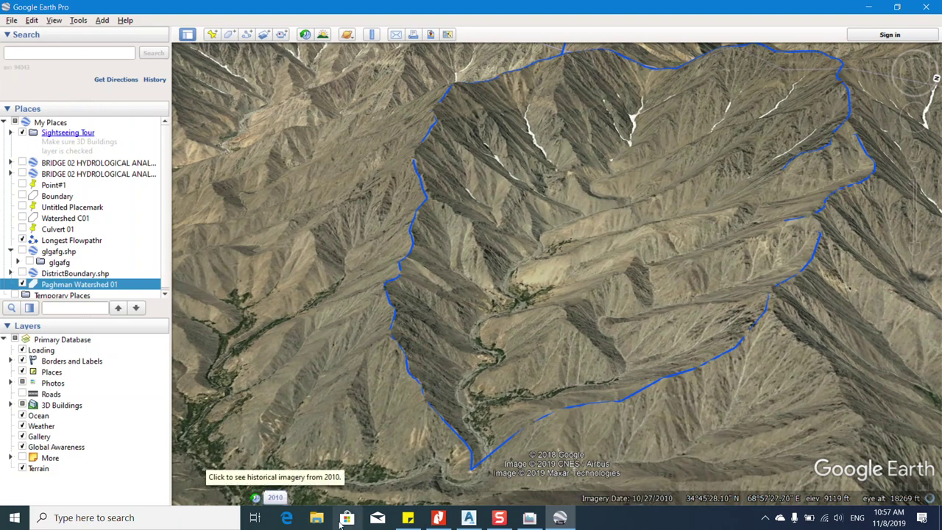
Inspect the catchment's ridges and stream channels from another 3D angle and in a north-up overhead view.
click(14, 518)
click(15, 517)
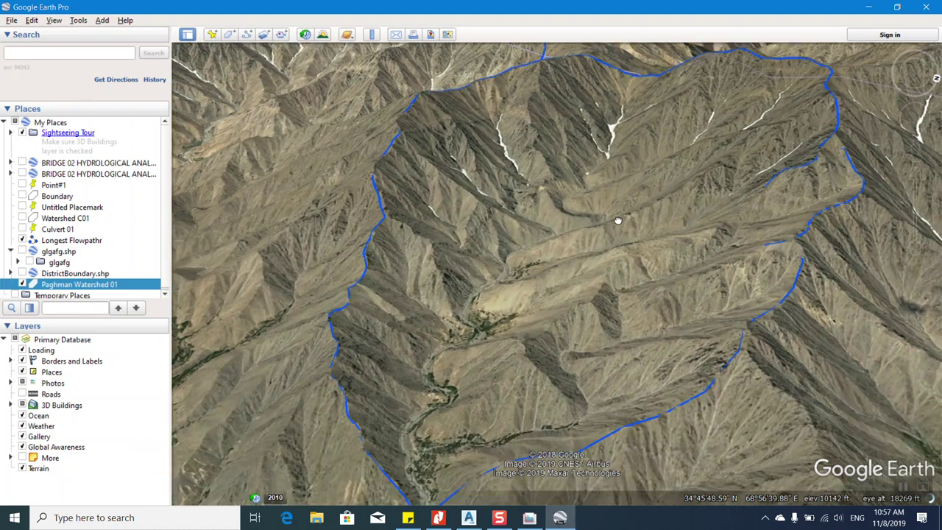
mouse_move(910, 71)
drag(910, 71, 906, 80)
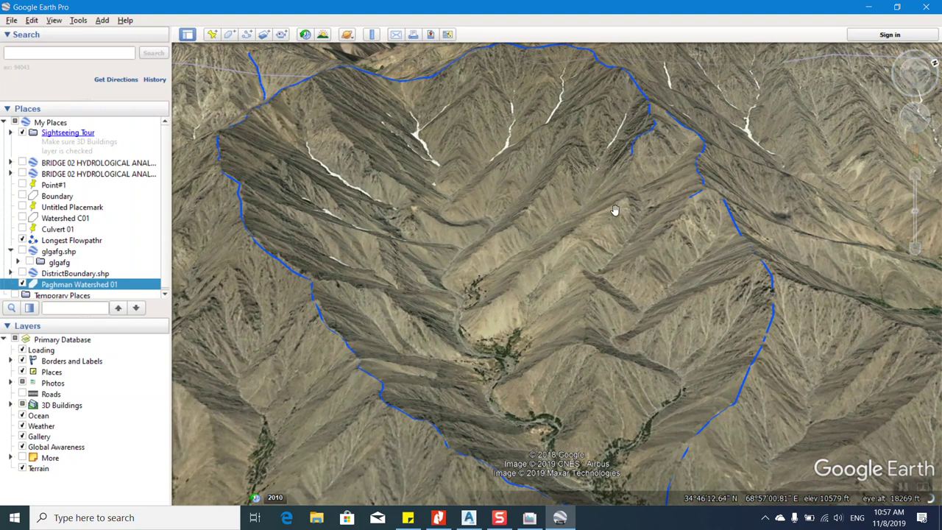
scroll(610, 232, down, 2)
scroll(601, 223, down, 3)
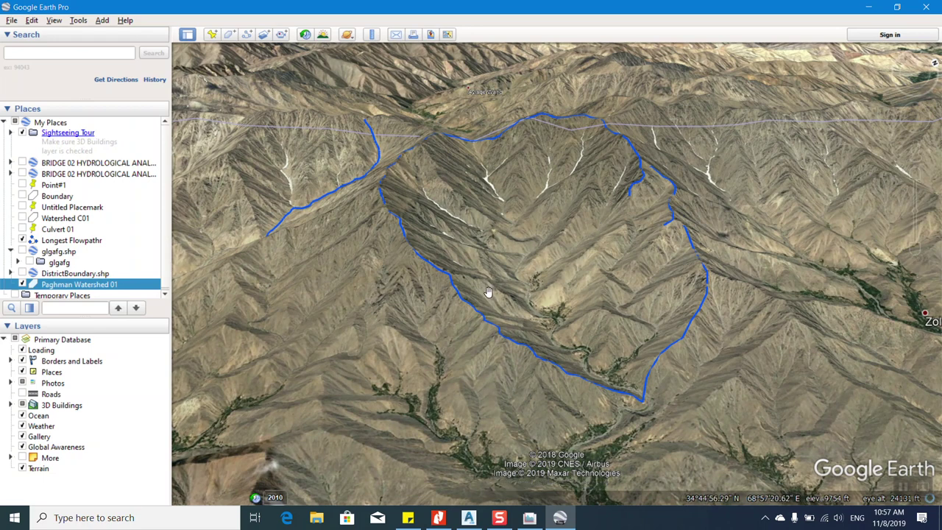
scroll(487, 292, down, 3)
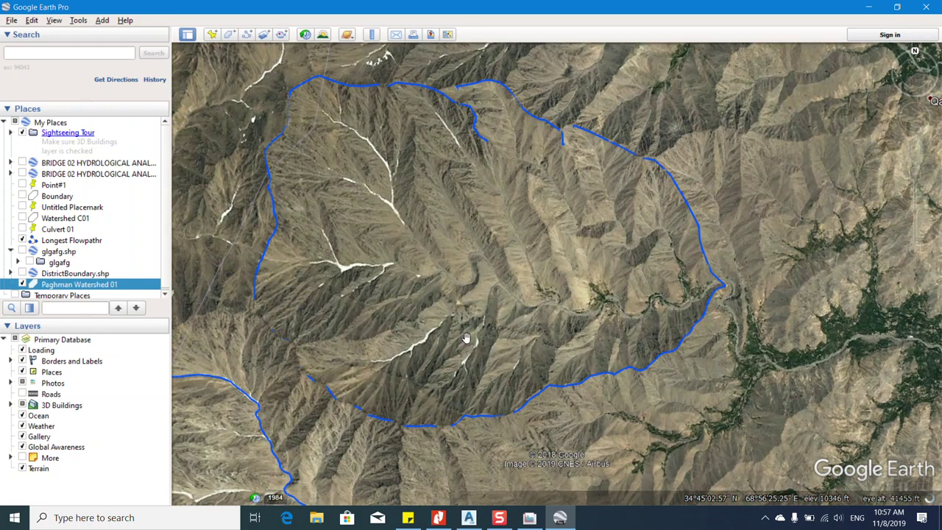
scroll(416, 270, up, 2)
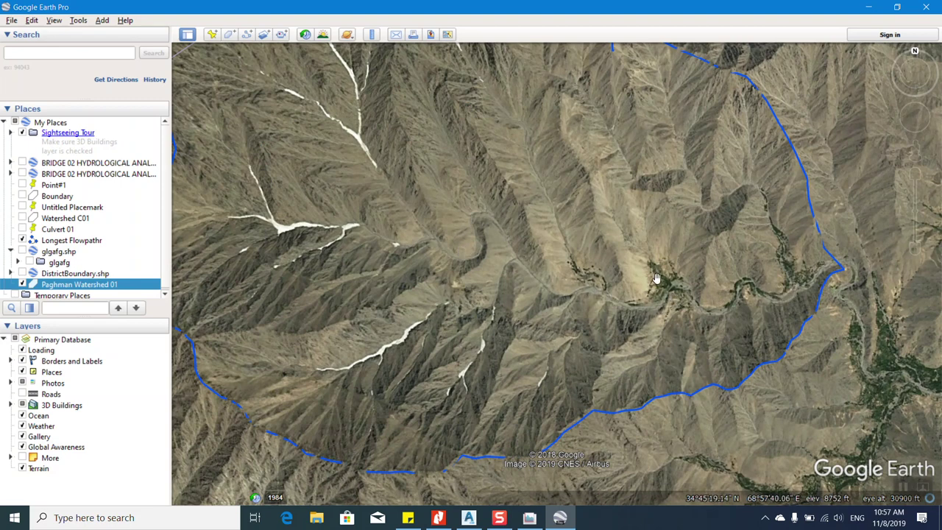
scroll(655, 278, down, 2)
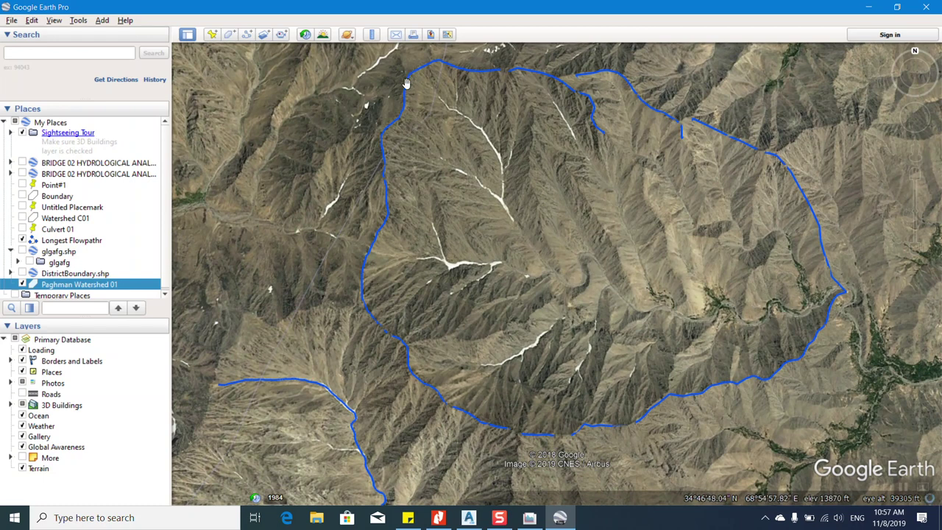
Start a new path named Longest Flow Path with a cyan line (#00ffff) and a width of 3.
click(247, 35)
drag(398, 62, 224, 71)
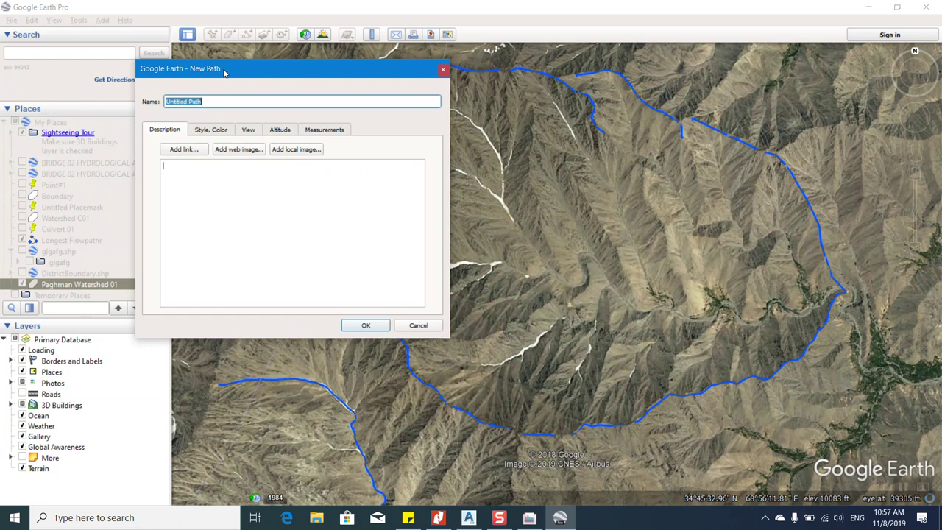
text(L)
click(217, 132)
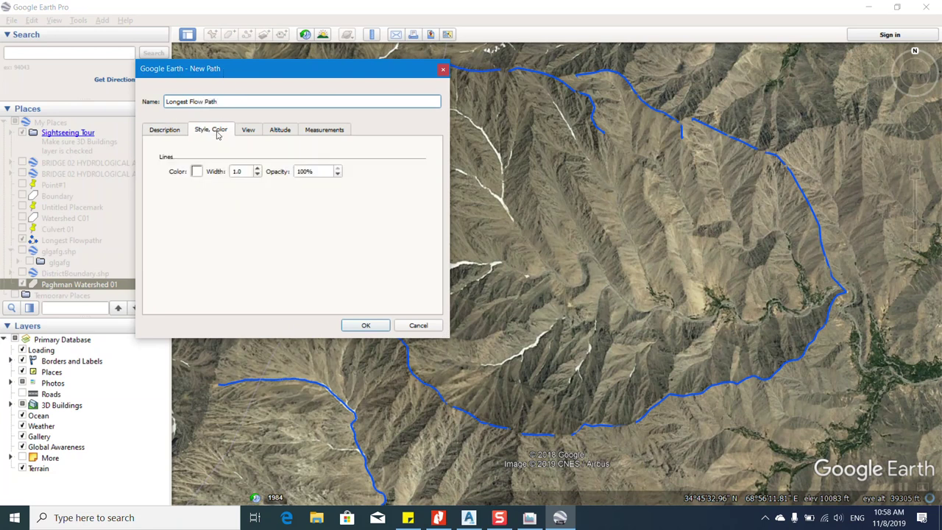
click(196, 171)
click(250, 130)
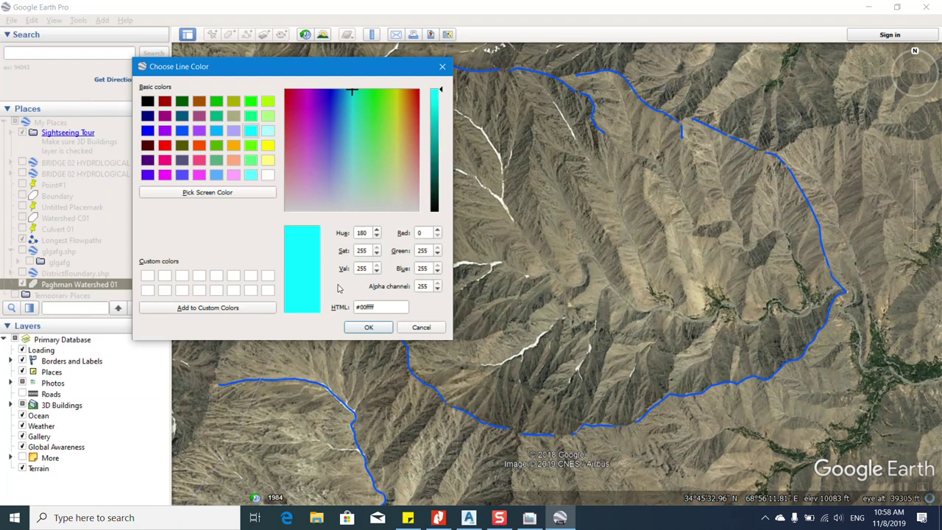
click(368, 327)
click(258, 170)
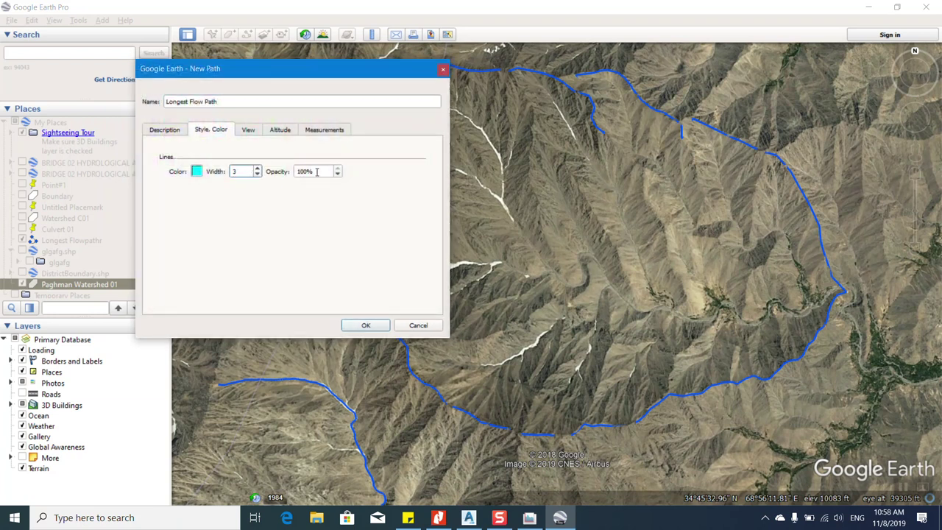
Set the new path's altitude mode to Relative to ground.
click(248, 130)
click(364, 302)
click(283, 130)
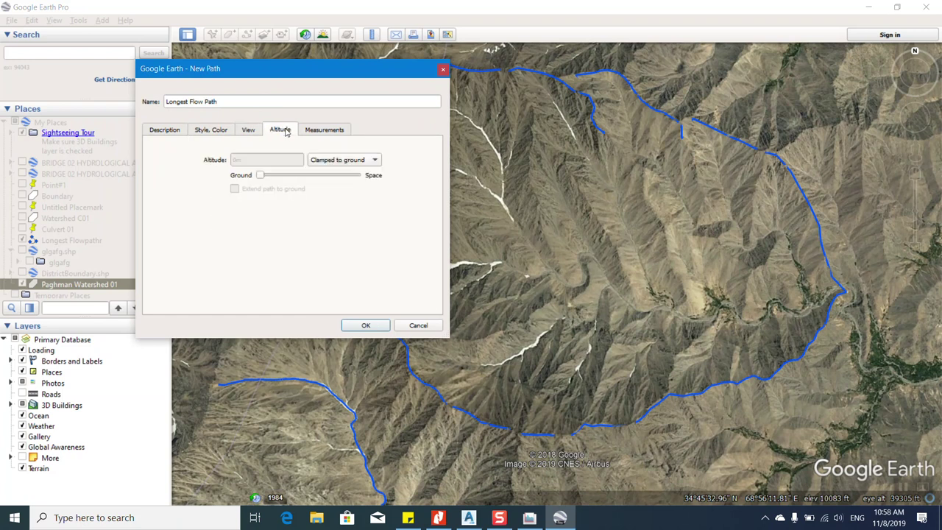
click(338, 161)
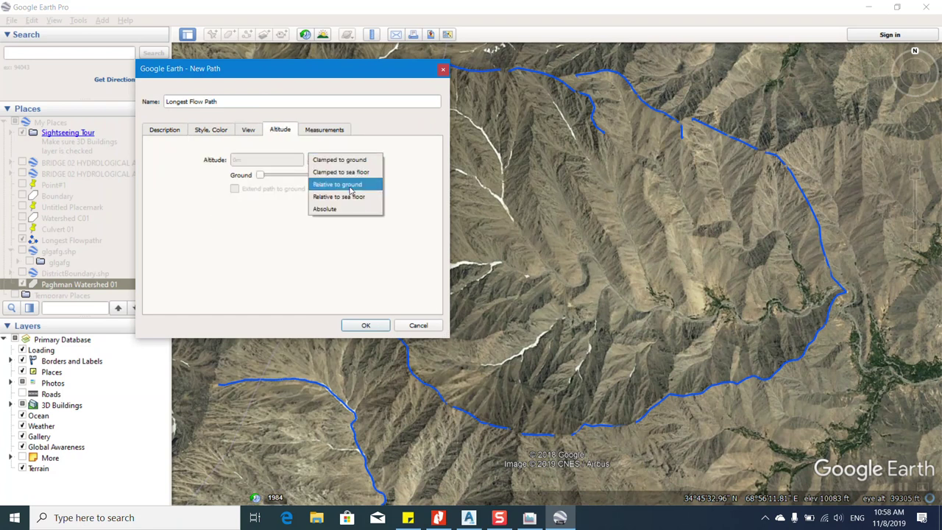
click(348, 183)
Set the path's length unit to Kilometers and move the path dialog clear of the watershed.
click(321, 130)
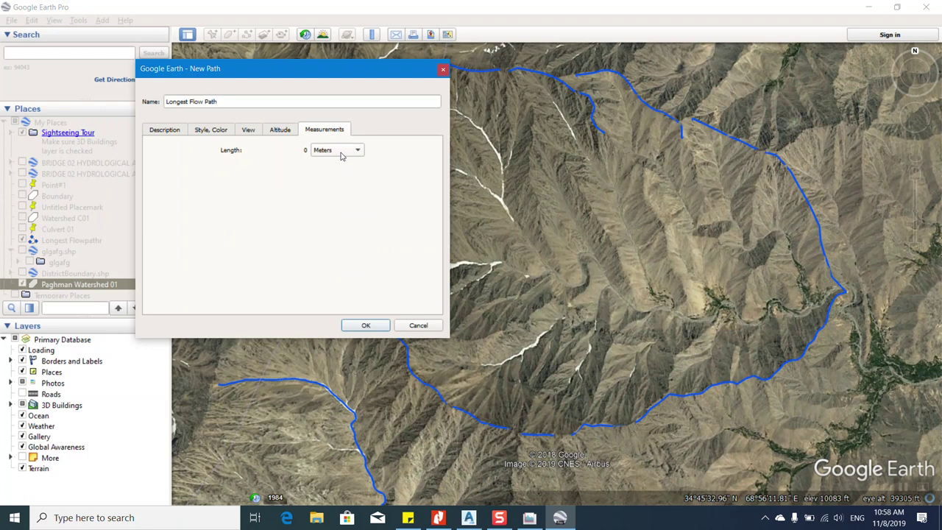
click(341, 153)
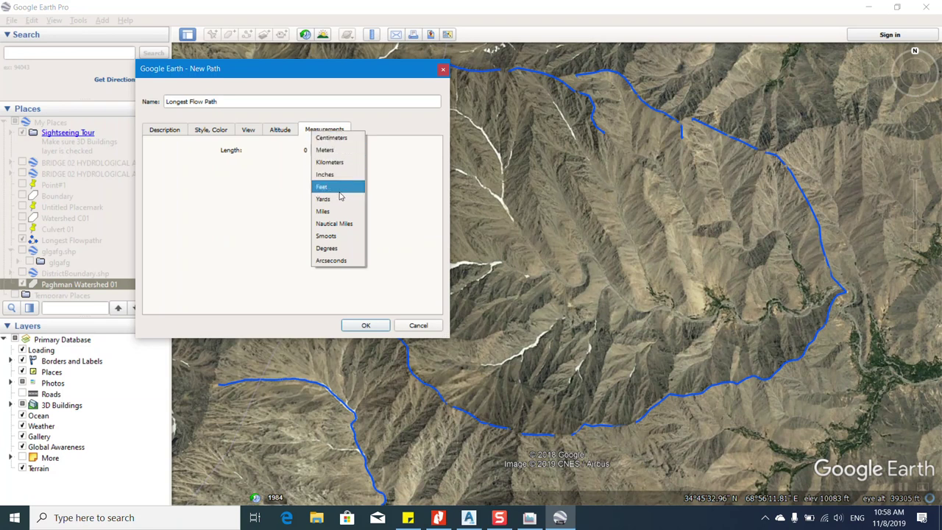
click(335, 150)
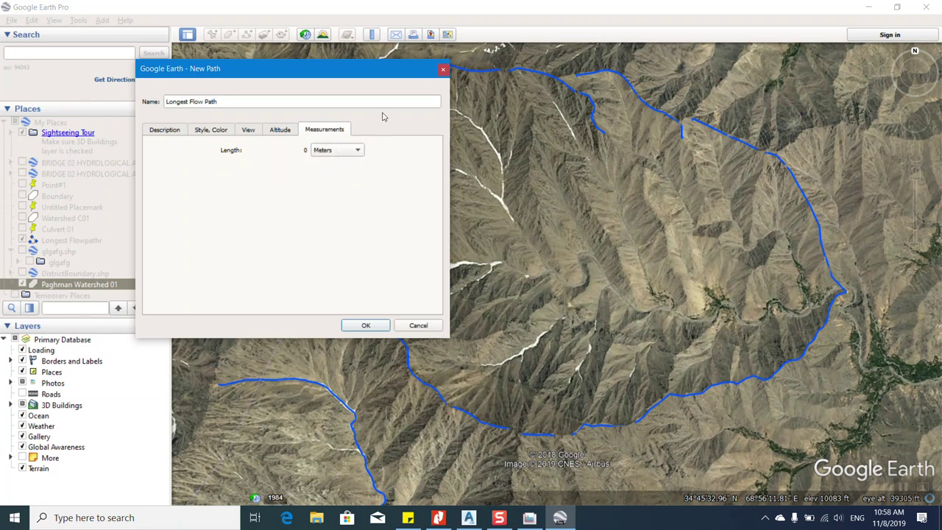
drag(385, 75, 345, 110)
click(281, 181)
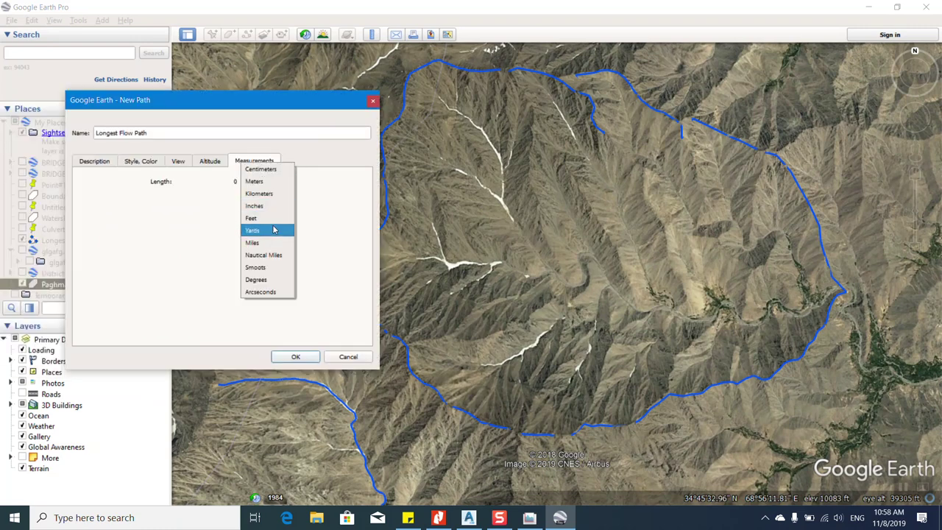
click(266, 195)
drag(221, 100, 87, 93)
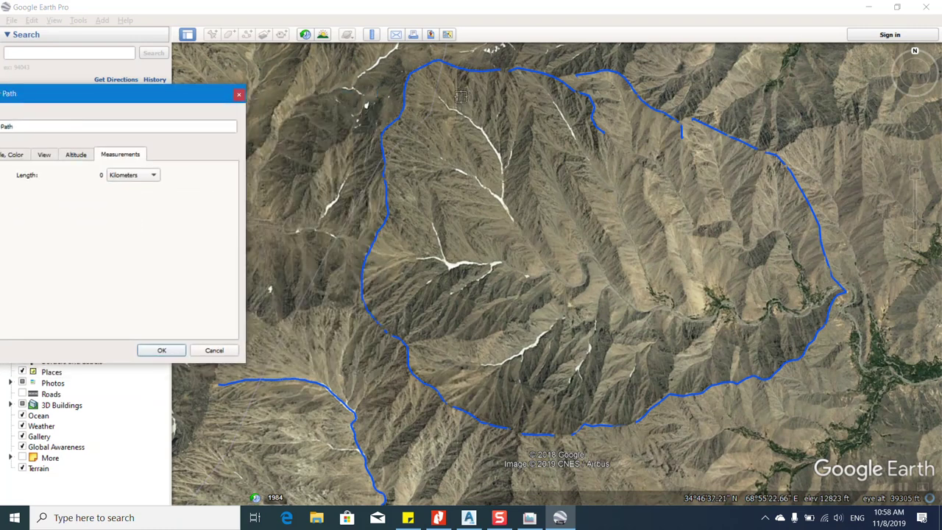
Trace the flow path from the northwestern ridge down the snow-filled gully for about 1.26 km.
scroll(430, 55, up, 1)
scroll(429, 56, up, 3)
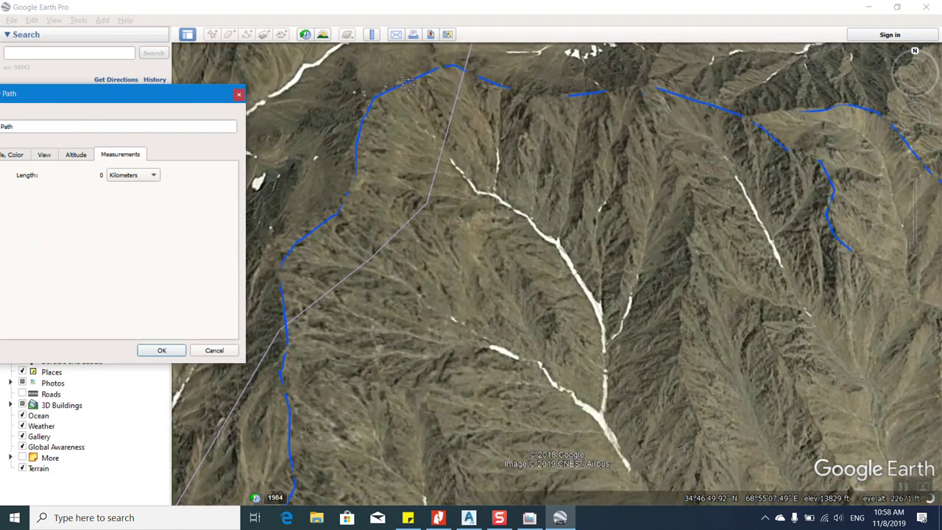
mouse_move(413, 96)
mouse_down()
mouse_move(472, 189)
mouse_move(557, 242)
mouse_move(592, 299)
mouse_up()
scroll(440, 109, down, 3)
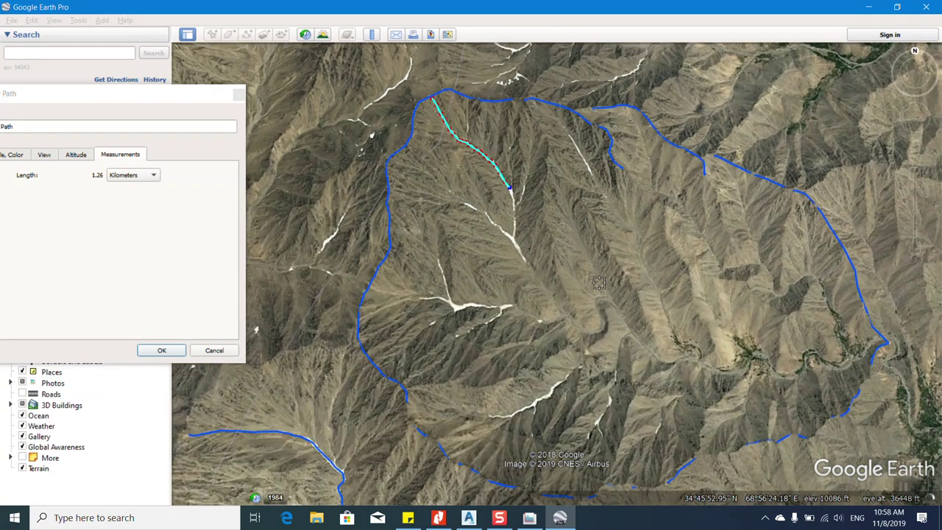
Extend the flow path south past the snow-channel junction to a total length of about 2.2 km.
scroll(589, 279, up, 3)
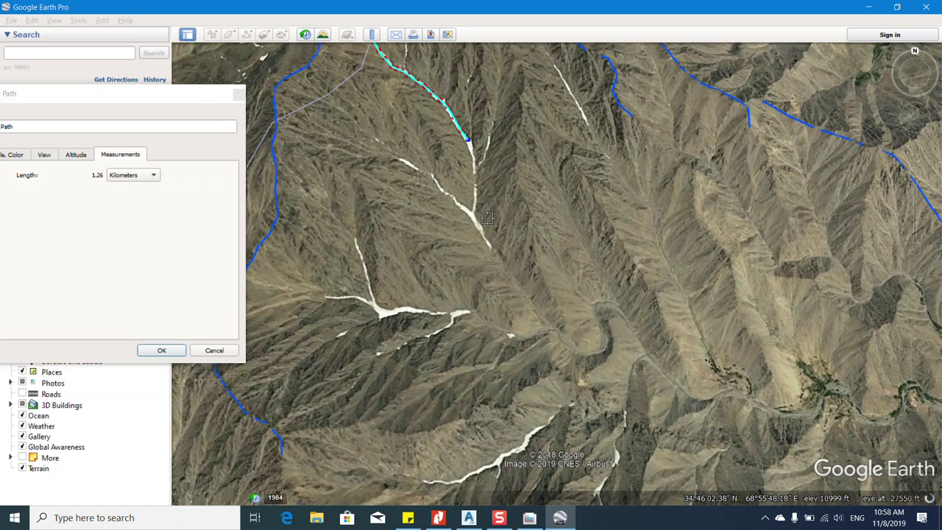
scroll(487, 218, down, 1)
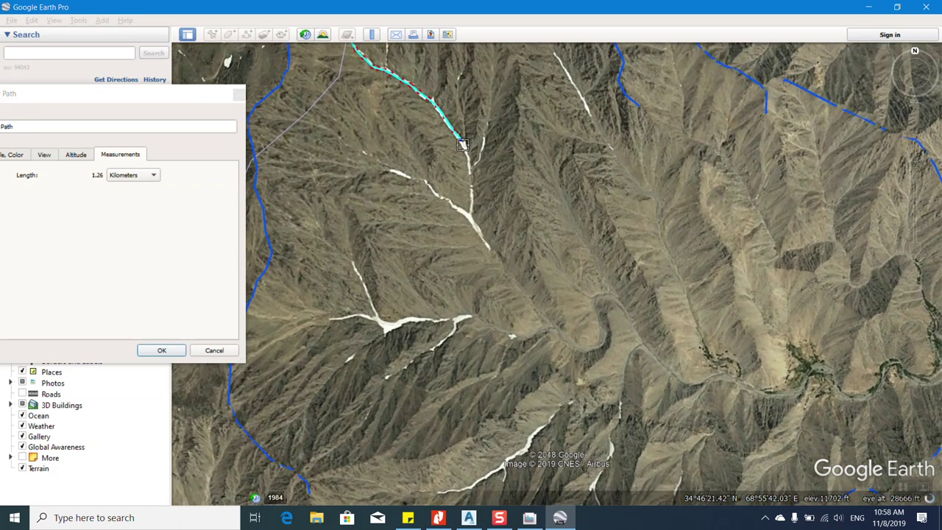
click(464, 153)
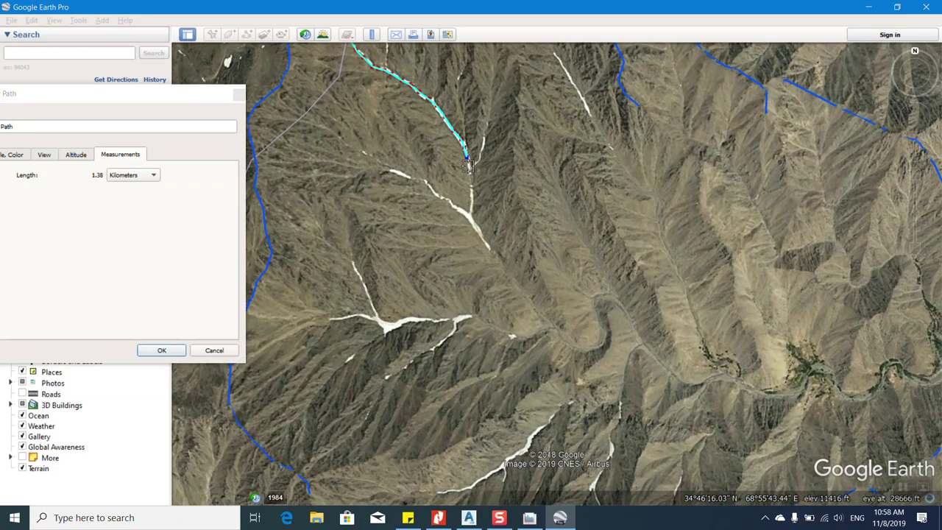
click(471, 187)
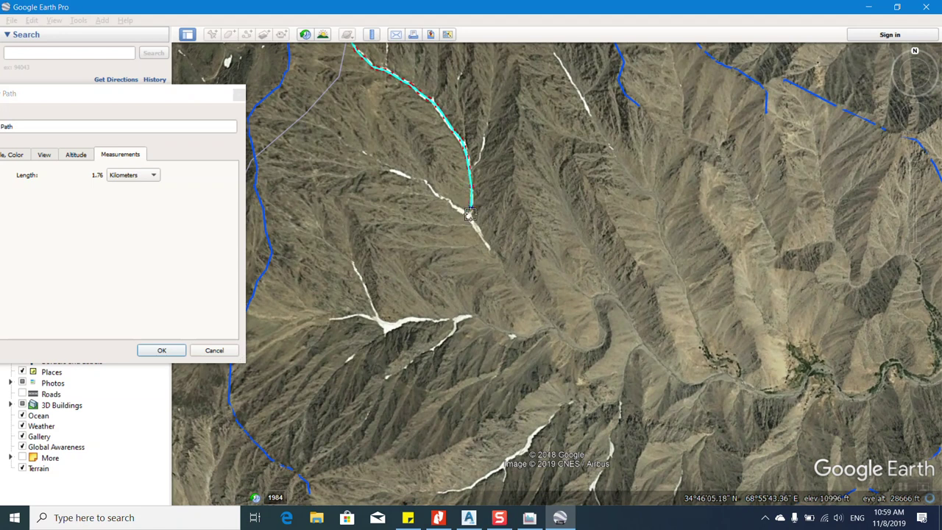
click(475, 225)
click(486, 242)
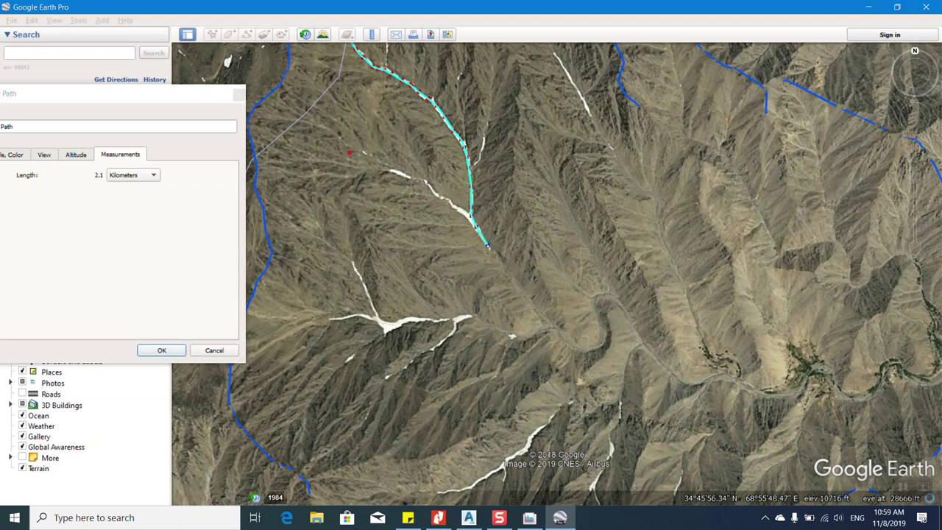
click(496, 257)
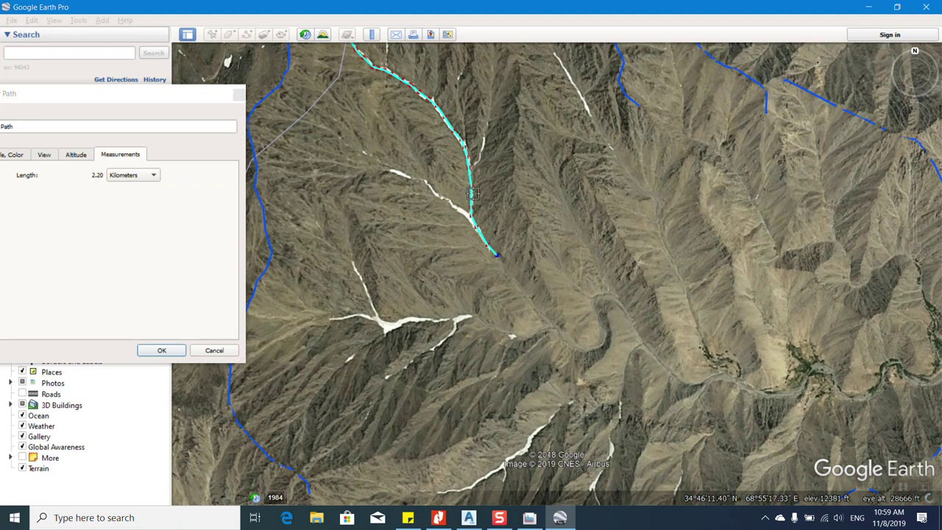
Continue the flow path down the valley and through the S-shaped bend to about 5.2 km in total.
scroll(511, 277, up, 1)
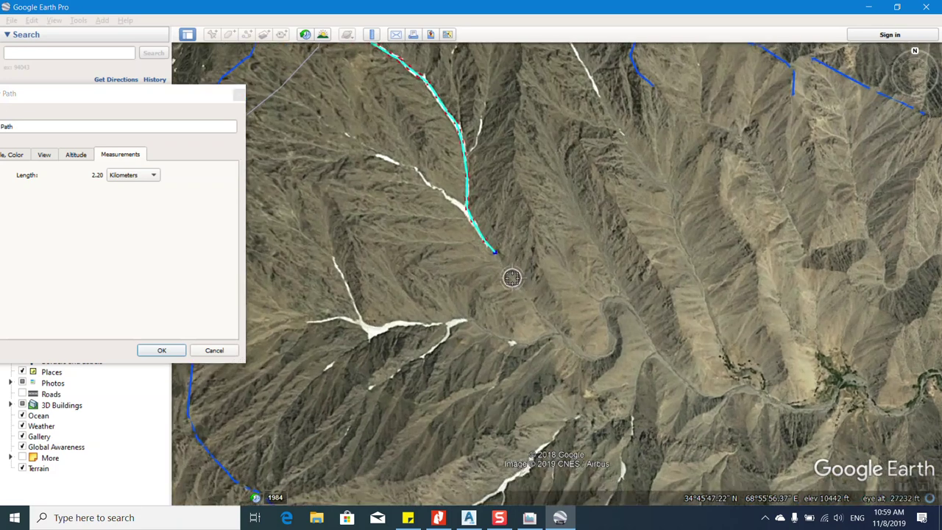
click(508, 274)
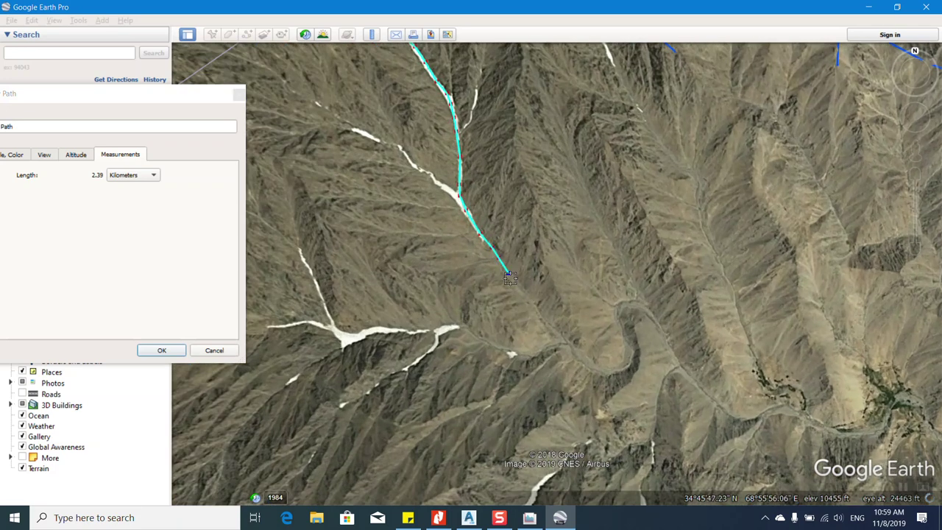
mouse_move(509, 278)
mouse_down()
mouse_move(600, 369)
mouse_move(626, 363)
mouse_move(631, 351)
mouse_move(612, 305)
mouse_move(643, 302)
mouse_move(679, 364)
mouse_move(742, 418)
mouse_up()
scroll(635, 250, down, 3)
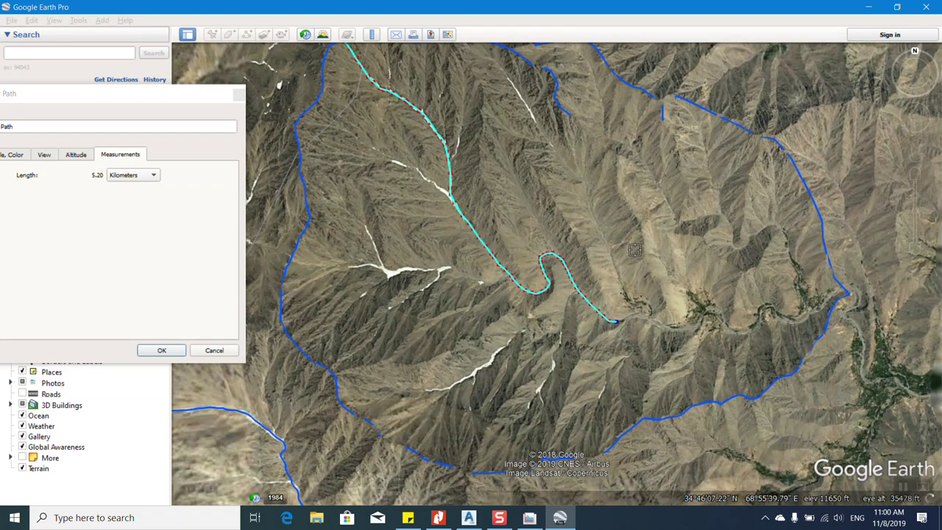
Extend the flow path east along the winding main stream, past the green patches, to about 7.74 km in total.
scroll(635, 250, up, 3)
mouse_move(532, 324)
mouse_down()
mouse_move(565, 309)
mouse_move(629, 342)
mouse_move(676, 336)
mouse_move(669, 342)
mouse_move(687, 309)
mouse_move(710, 304)
mouse_move(729, 340)
mouse_move(774, 344)
mouse_up()
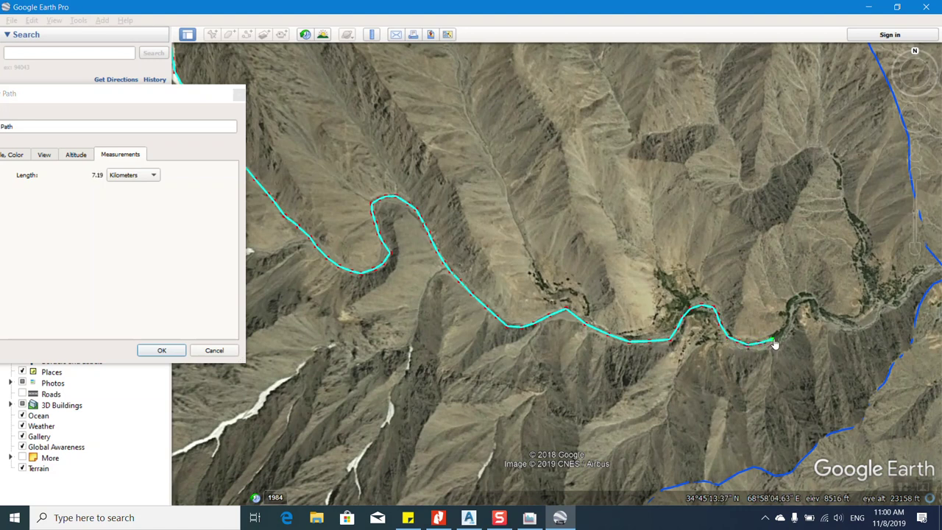
mouse_move(775, 344)
mouse_down()
mouse_move(804, 301)
mouse_move(826, 326)
mouse_up()
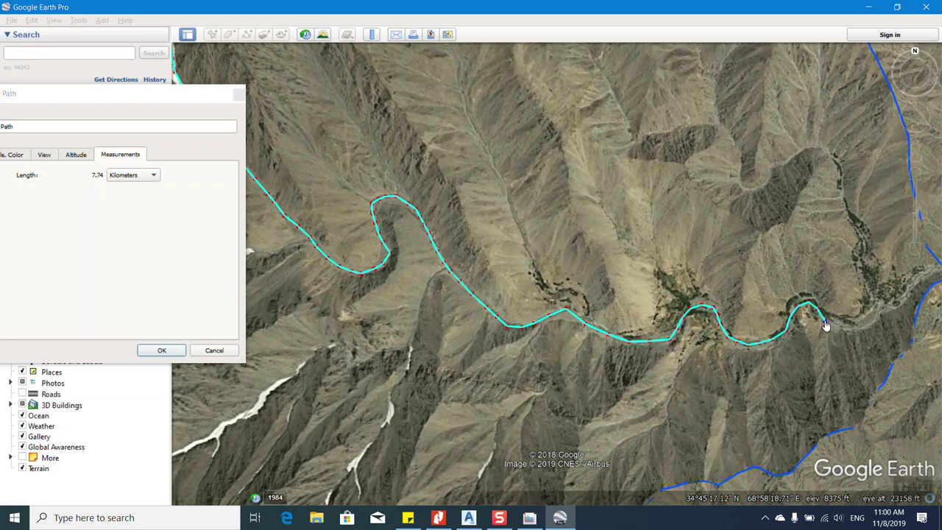
Trace the last stream reach to the watershed outlet and save the Longest Flow Path.
key(Right)
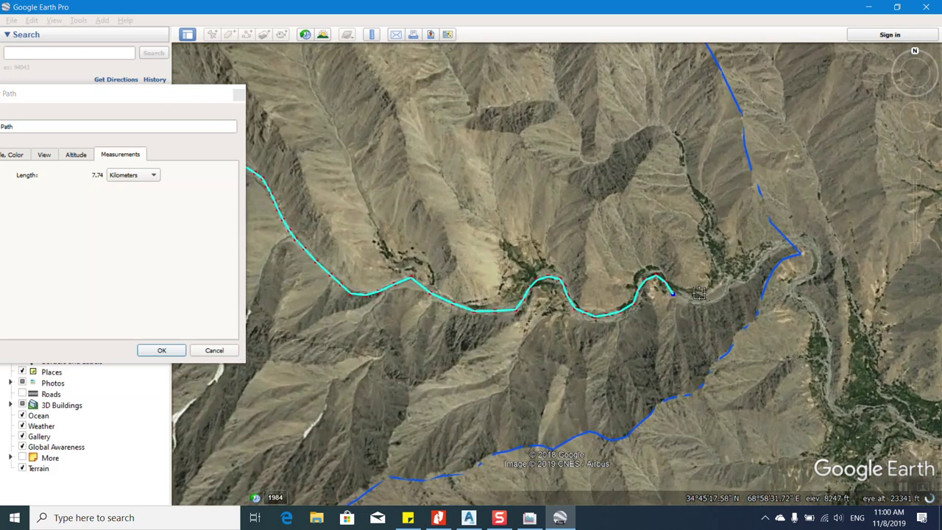
click(684, 297)
mouse_move(705, 306)
mouse_down()
mouse_move(770, 251)
mouse_move(787, 253)
mouse_up()
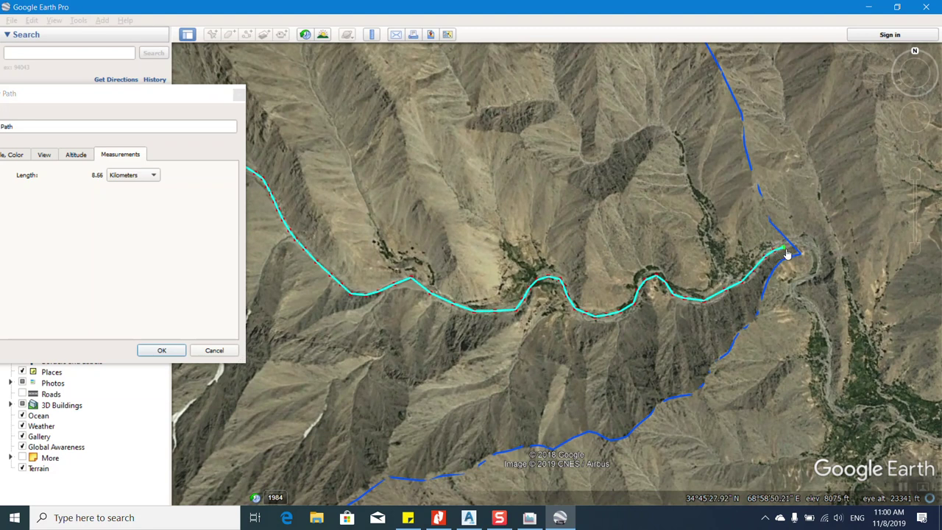
click(794, 253)
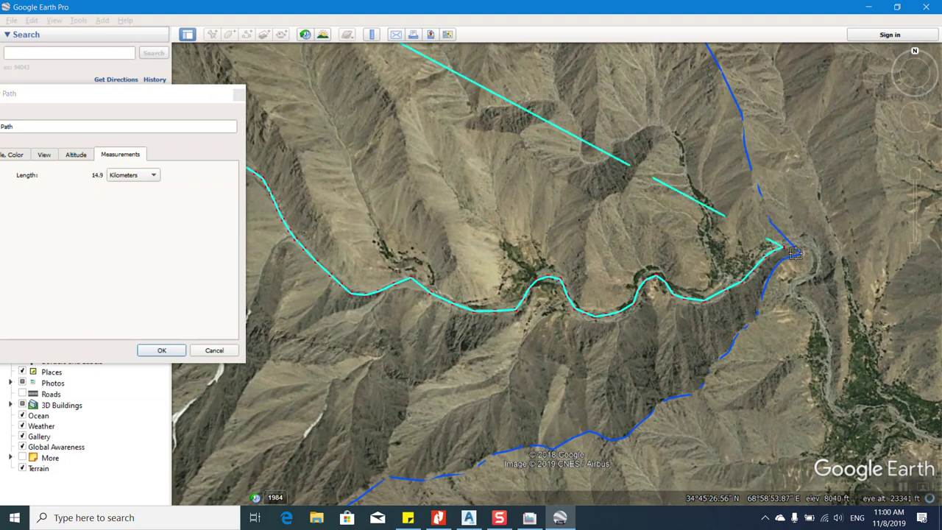
drag(162, 96, 339, 94)
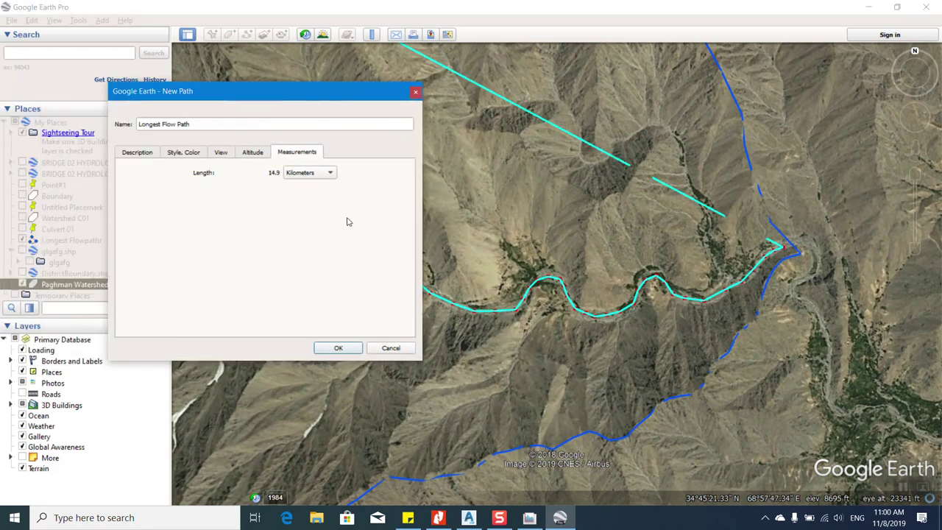
click(337, 347)
Examine the saved flow path against the watershed boundary from overhead and in rotated views.
scroll(623, 282, down, 5)
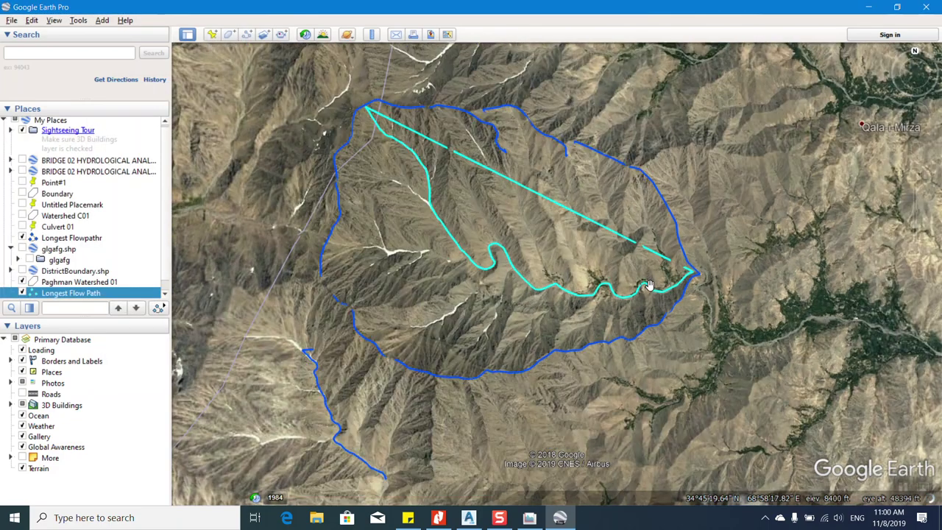
scroll(491, 153, up, 2)
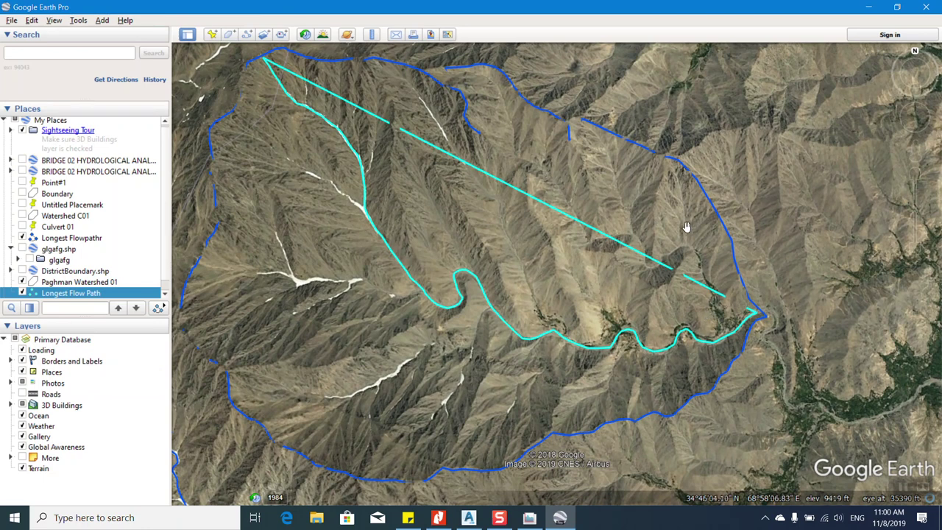
key(Up)
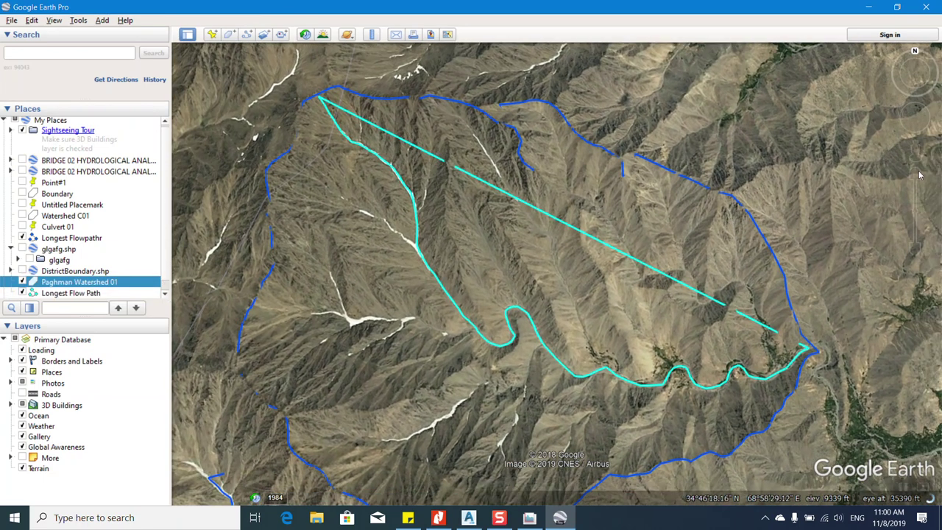
mouse_move(919, 174)
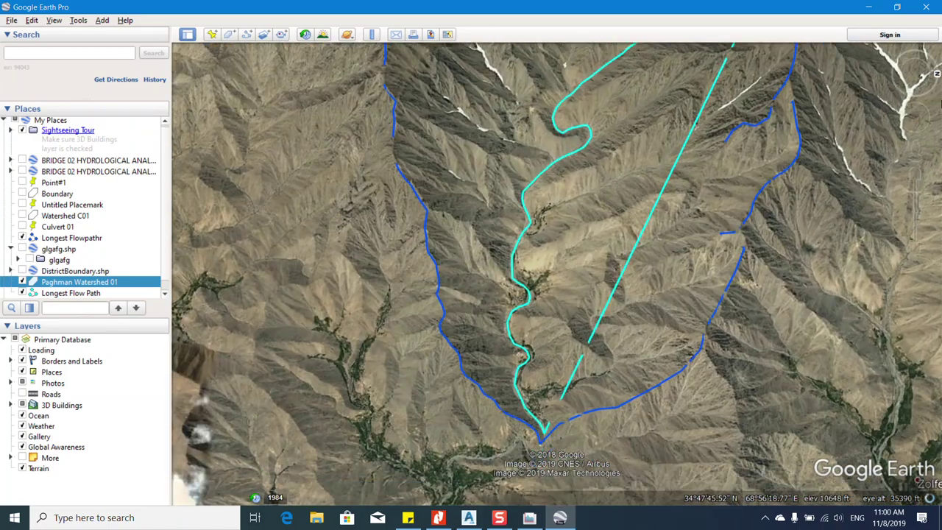
drag(922, 85, 922, 84)
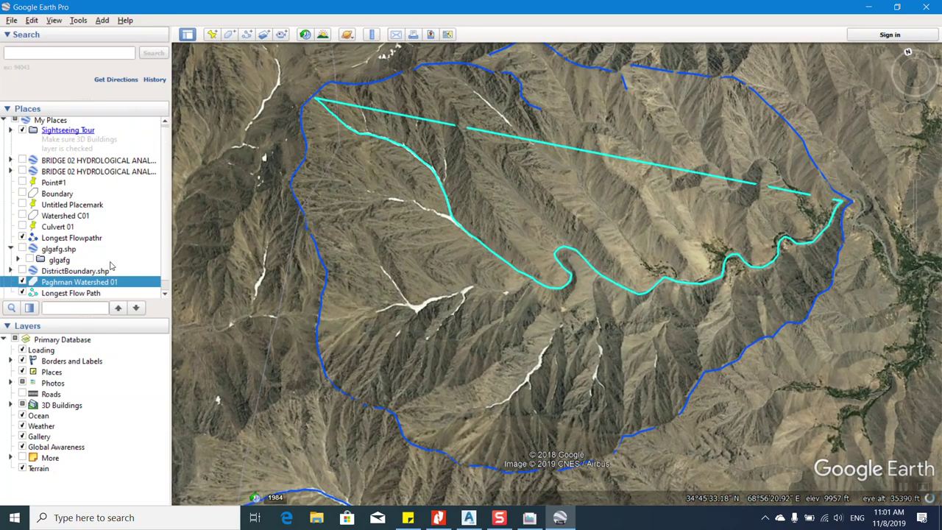
Examine the vertices of the saved Longest Flow Path with its properties open.
right_click(81, 285)
right_click(68, 292)
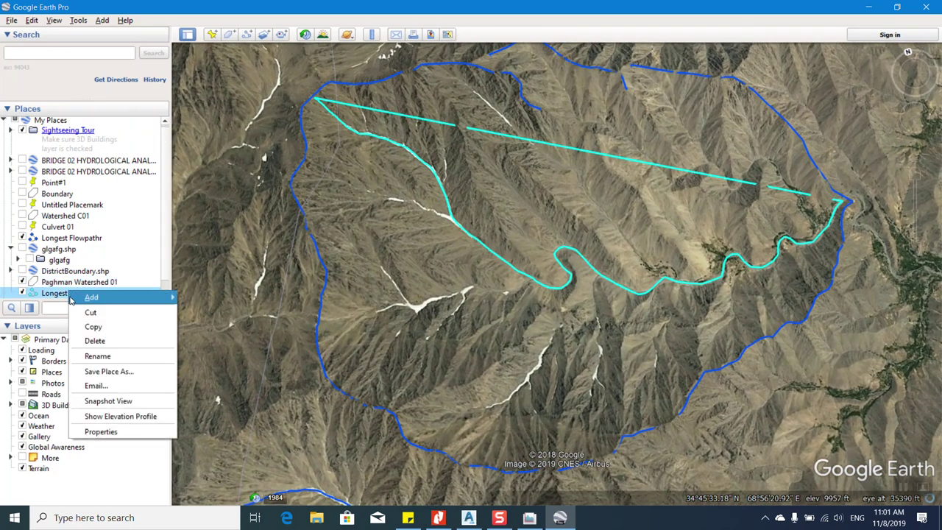
click(111, 430)
drag(336, 105, 120, 103)
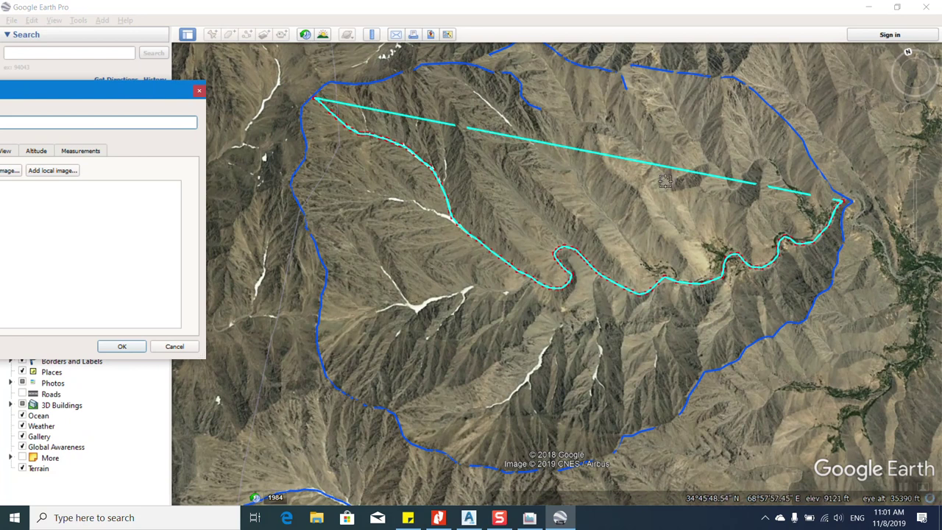
drag(135, 92, 148, 93)
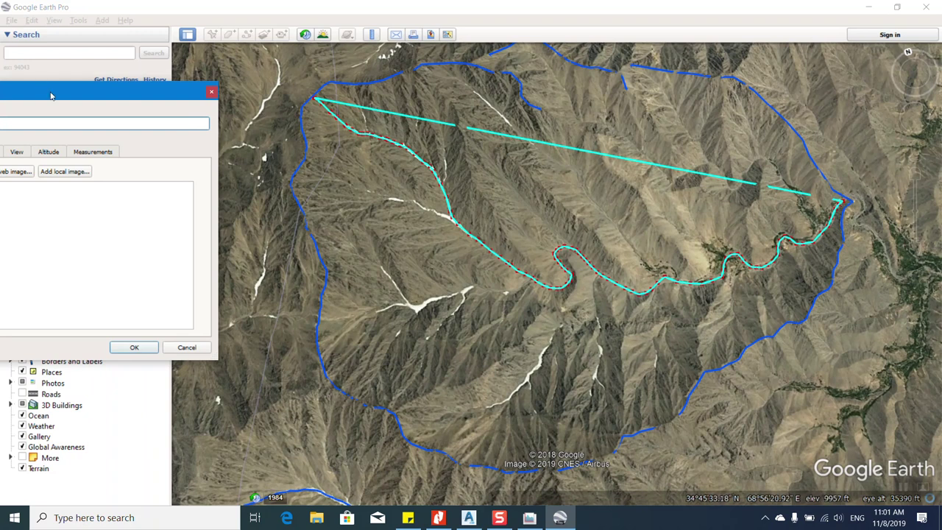
drag(51, 96, 123, 95)
key(Return)
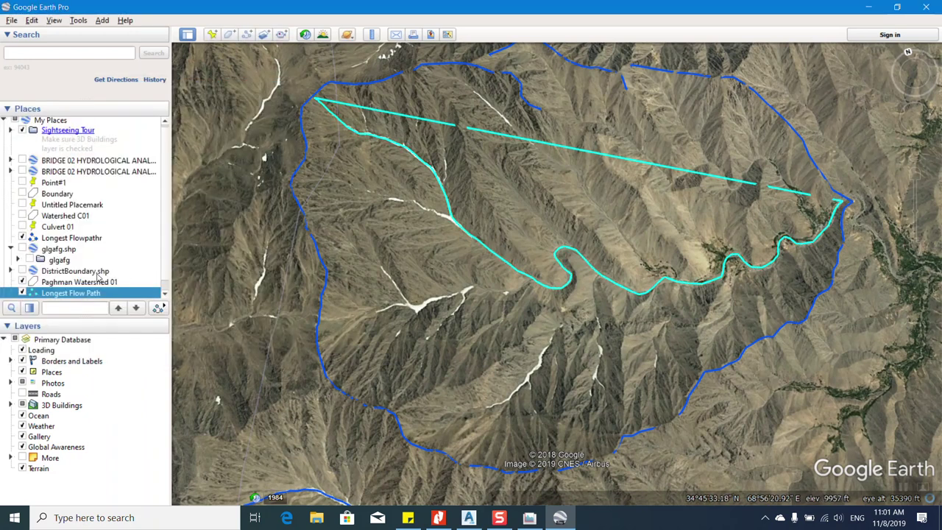
Delete the saved Longest Flow Path.
right_click(87, 293)
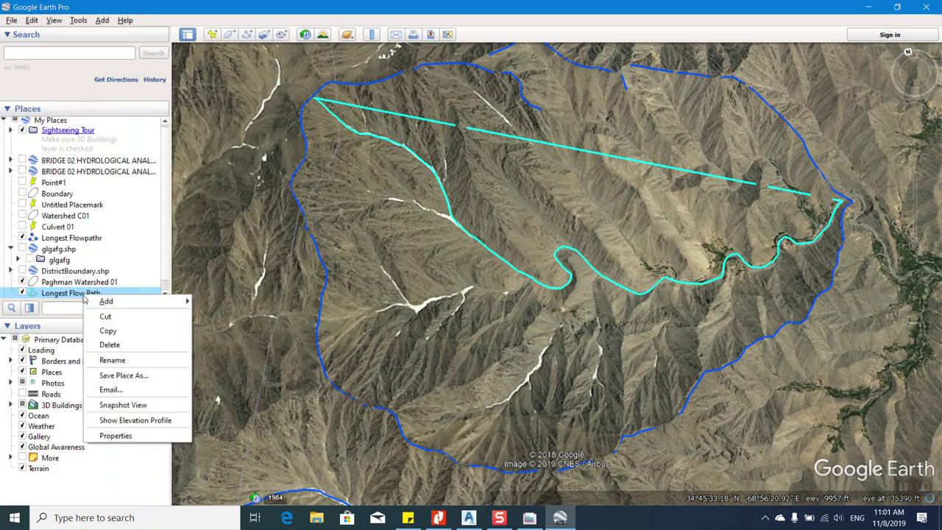
click(114, 344)
click(494, 277)
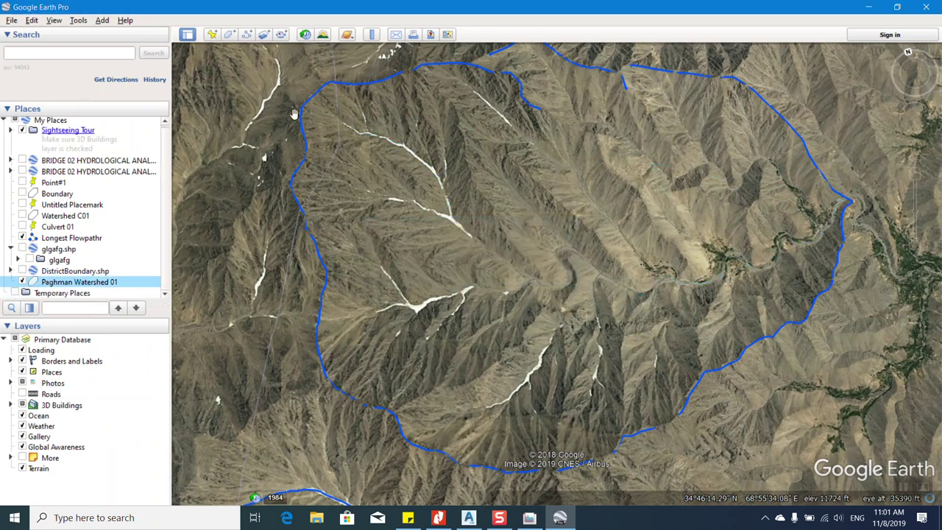
Start a new path named "Logest Flow Path" and trace it from the watershed's northwest edge down the valley past the S-shaped bend.
click(243, 35)
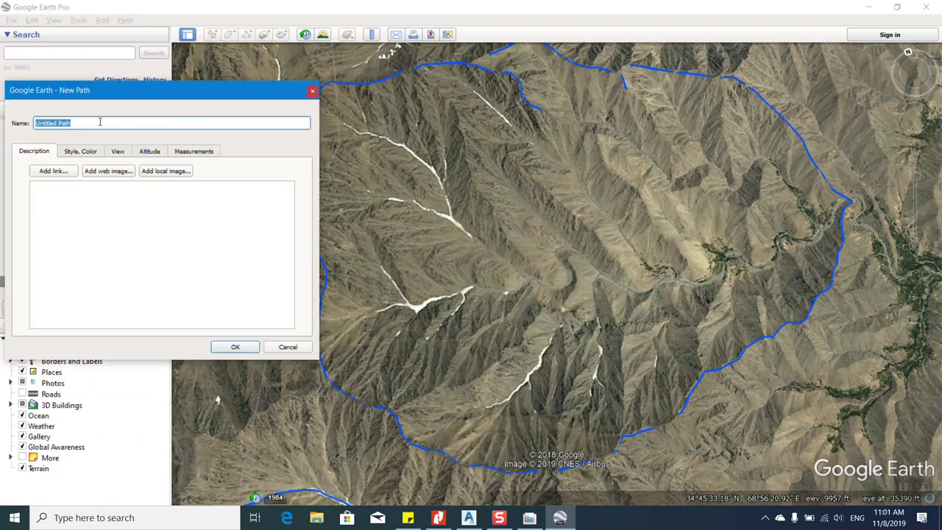
text(Logest Flow)
click(193, 152)
drag(239, 98, 47, 105)
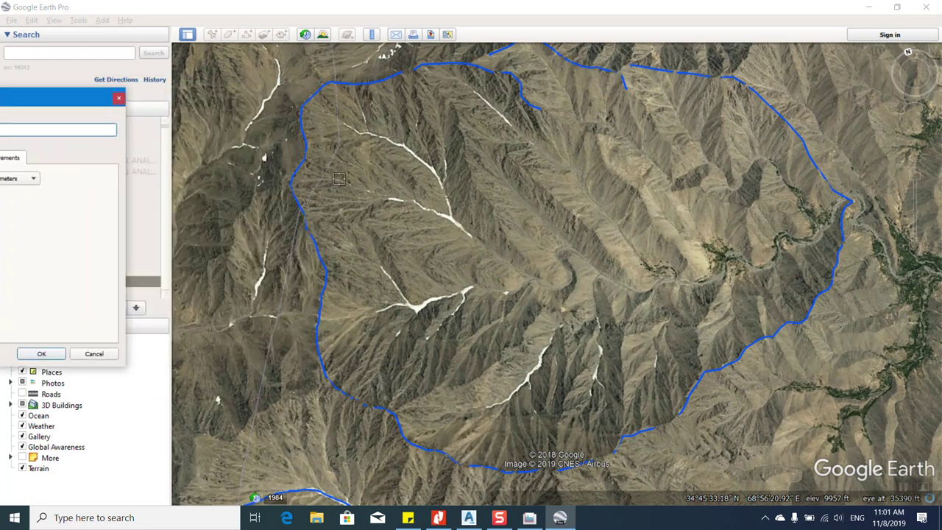
click(319, 102)
mouse_move(332, 114)
mouse_down()
mouse_move(422, 161)
mouse_move(461, 231)
mouse_move(541, 289)
mouse_move(568, 289)
mouse_move(556, 252)
mouse_move(572, 249)
mouse_move(621, 288)
mouse_move(664, 285)
mouse_up()
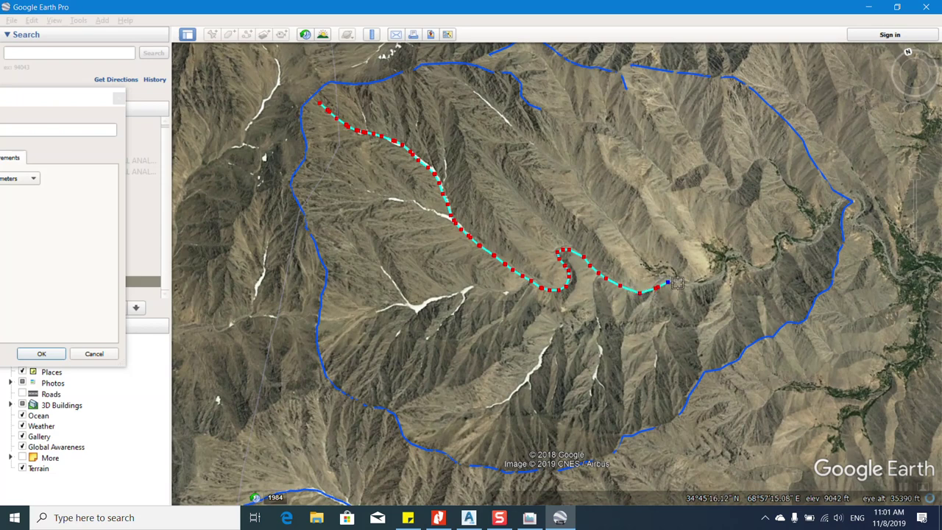
Extend the new flow path east along the winding main stream, past the green patches in the valley.
scroll(706, 283, up, 2)
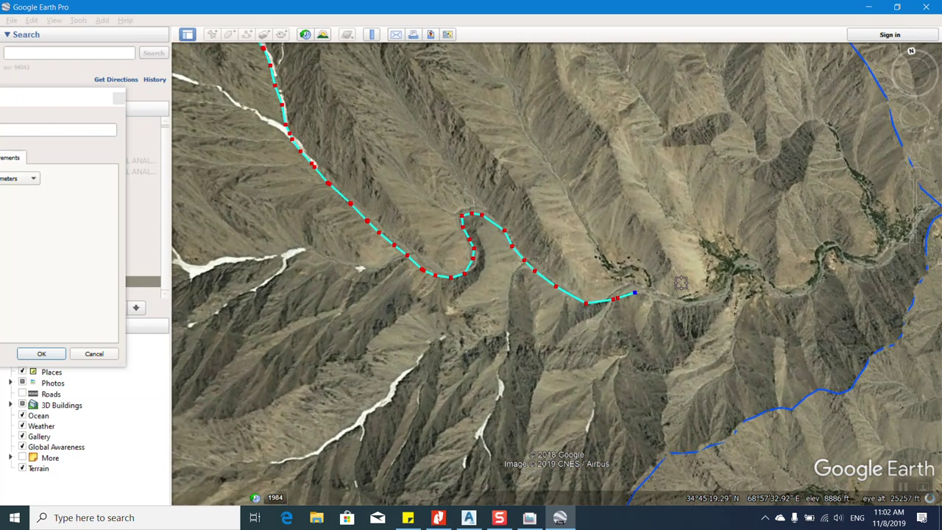
click(651, 308)
click(671, 318)
click(689, 323)
click(706, 322)
click(719, 318)
click(731, 302)
click(744, 295)
click(760, 311)
click(767, 321)
click(775, 326)
click(792, 325)
click(808, 322)
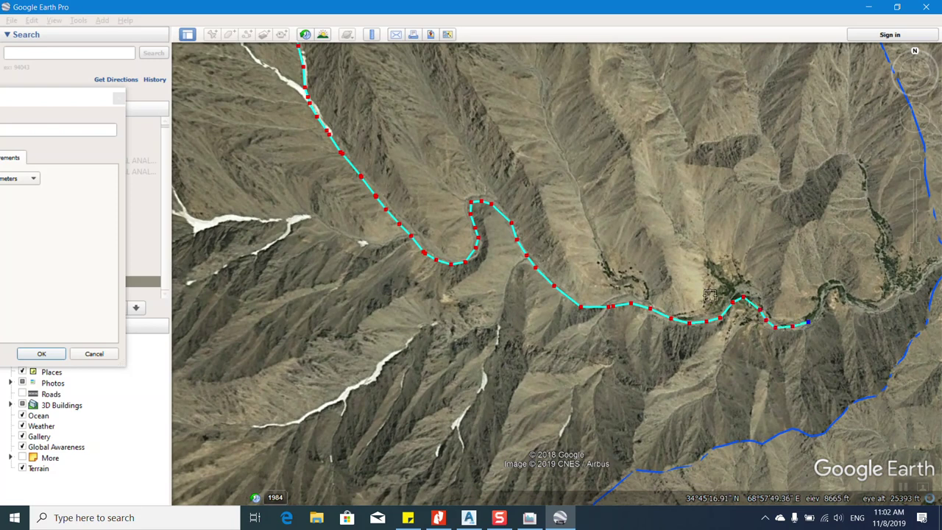
Trace the flow path's last stream reach to just before the watershed outlet and save the path.
scroll(458, 255, down, 3)
scroll(773, 270, up, 3)
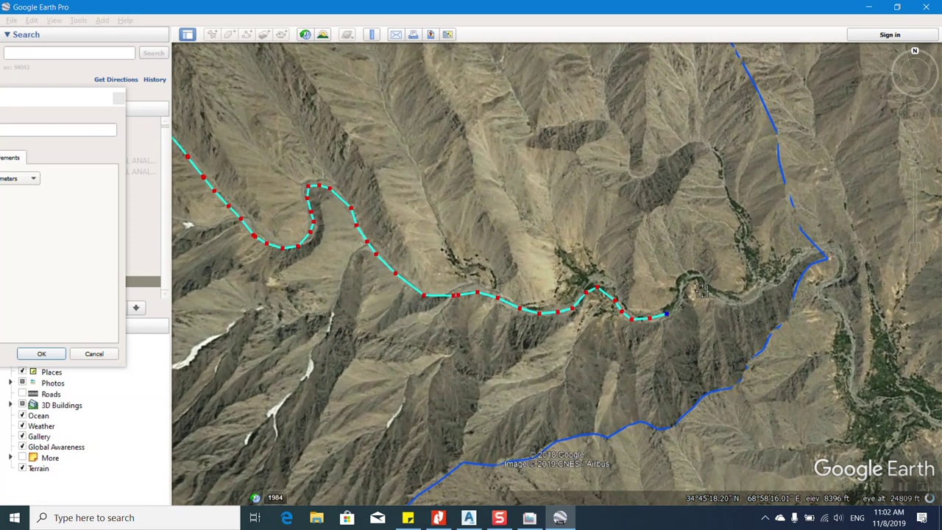
click(675, 303)
click(682, 291)
click(687, 279)
click(696, 275)
click(702, 285)
click(712, 291)
click(723, 295)
click(735, 297)
click(748, 294)
click(758, 286)
click(768, 280)
click(777, 276)
click(795, 260)
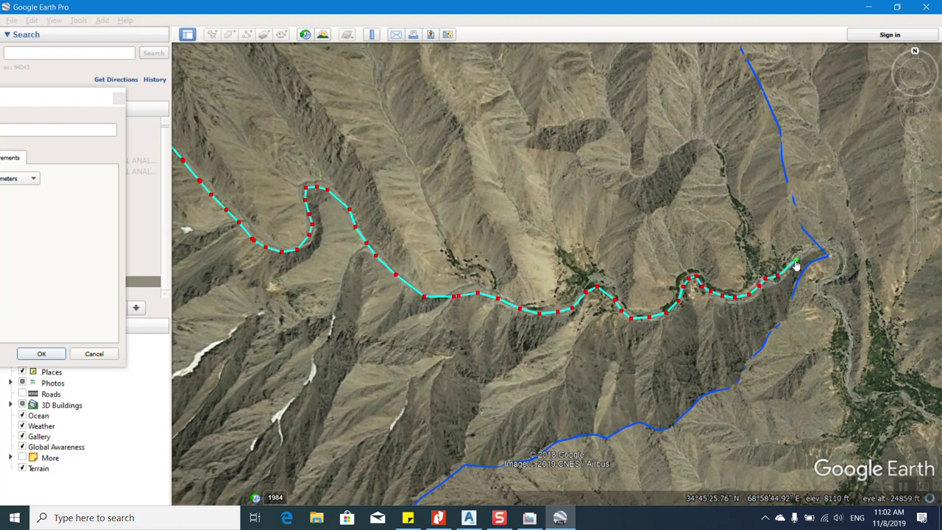
click(71, 103)
click(419, 377)
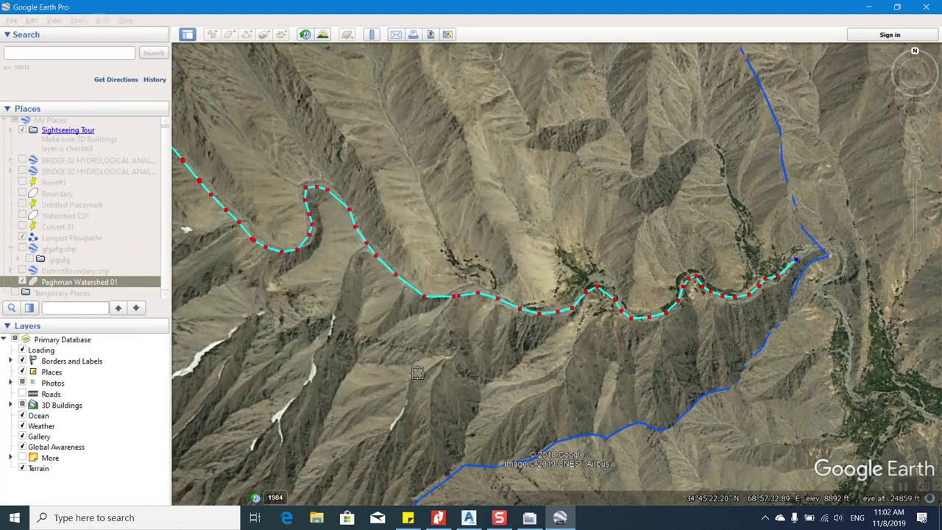
Check the redrawn flow path's length in kilometers in its properties.
scroll(703, 271, down, 2)
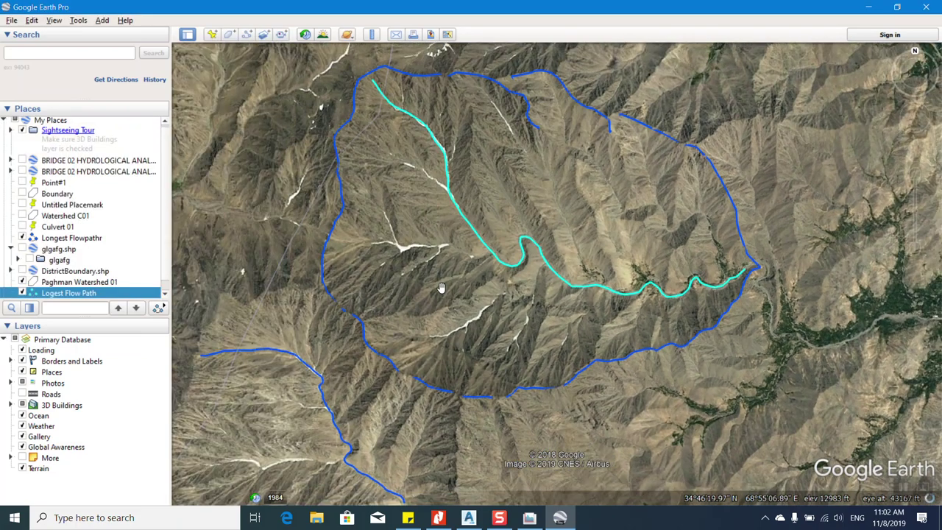
double_click(72, 292)
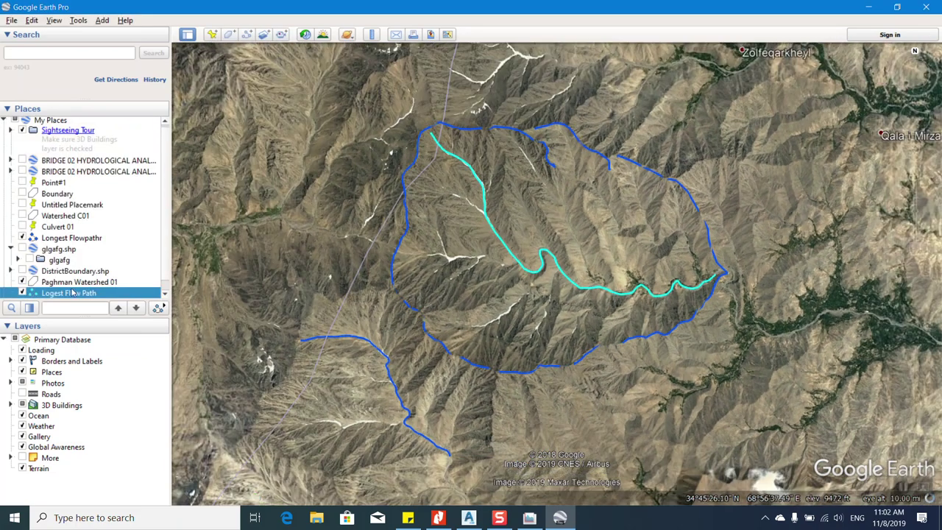
right_click(72, 292)
click(125, 433)
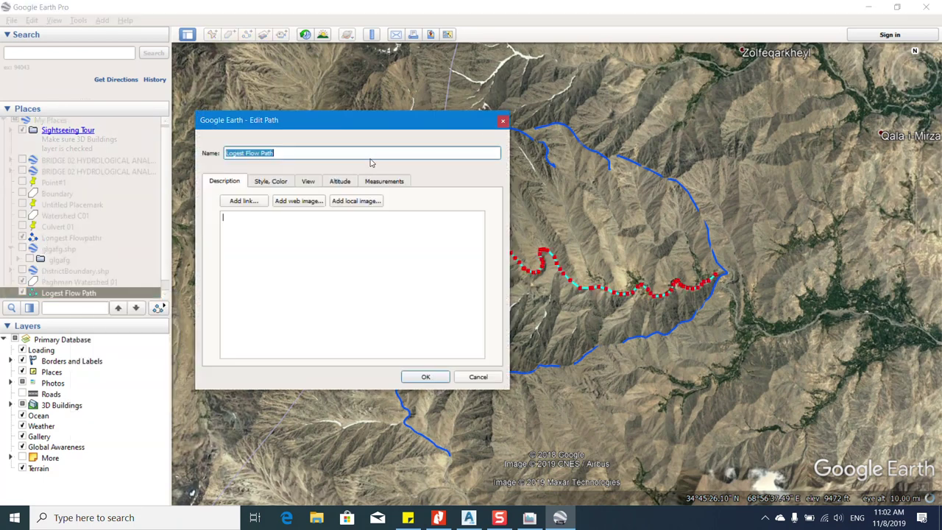
click(369, 182)
drag(382, 127, 364, 127)
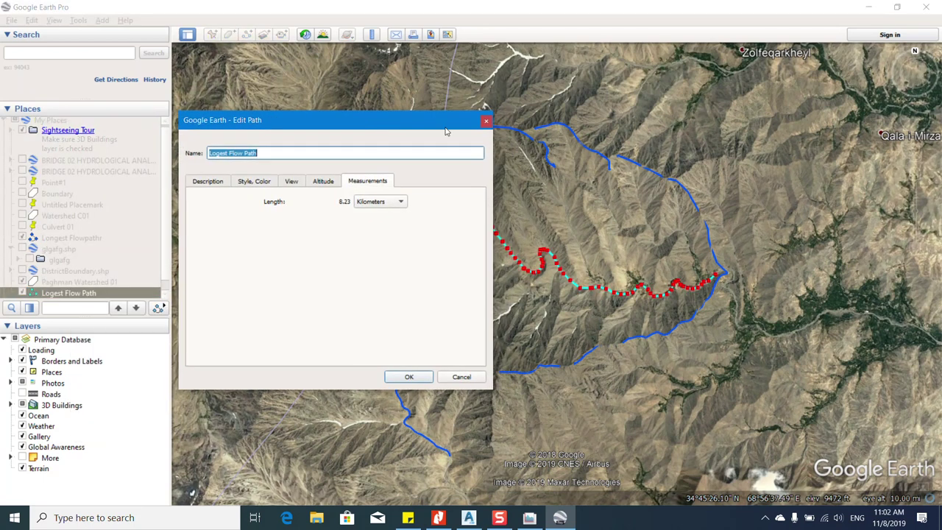
click(485, 125)
Switch to Notepad and write "Watershed Area" as the first line of a blank note.
click(15, 517)
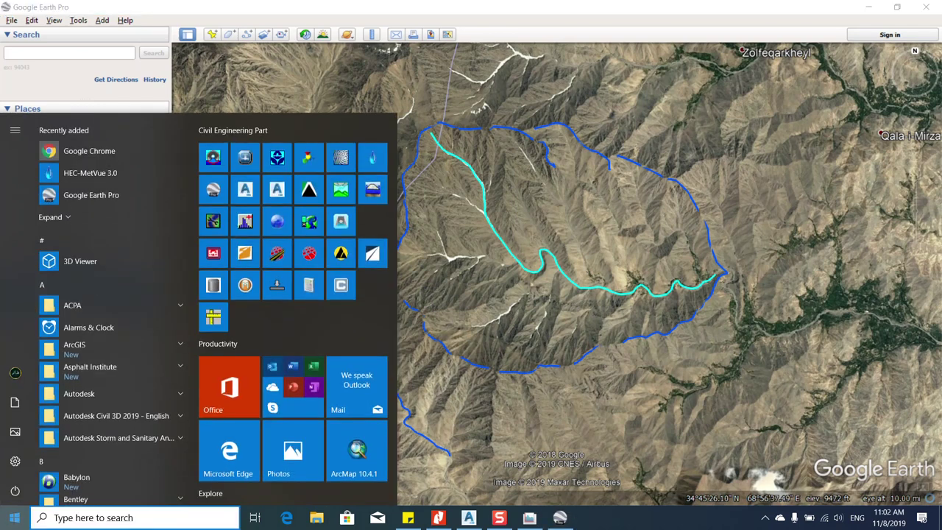
text(not)
key(Down)
key(Return)
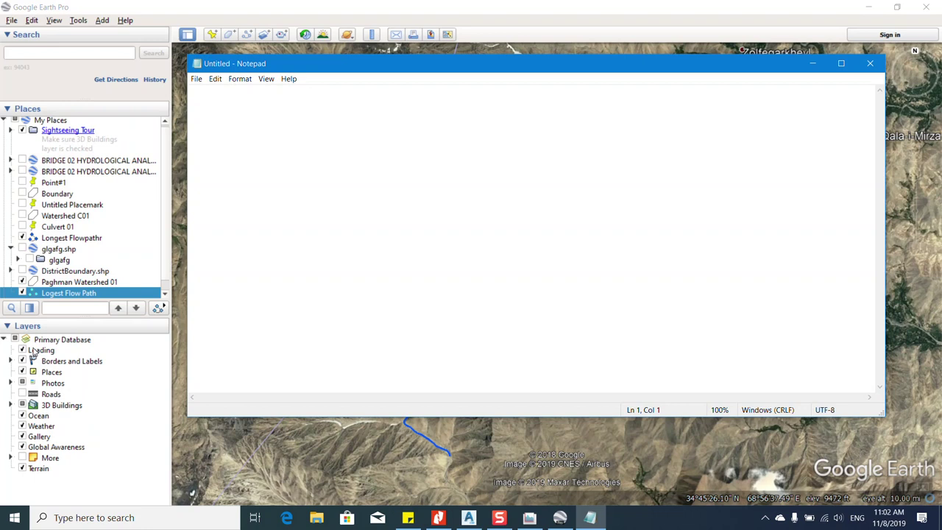
key(Return)
text(Watersshed Area)
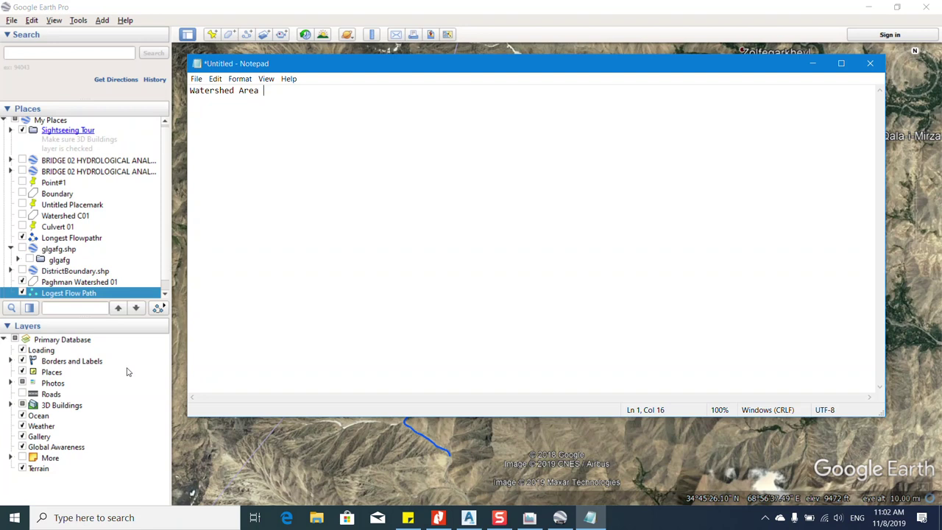
Add the lines "Sream Length" and "Stream Slope average" below the watershed area line.
key(Return)
text(STr)
key(BackSpace)
text(ream Leng)
text(Strea)
text(m Slope)
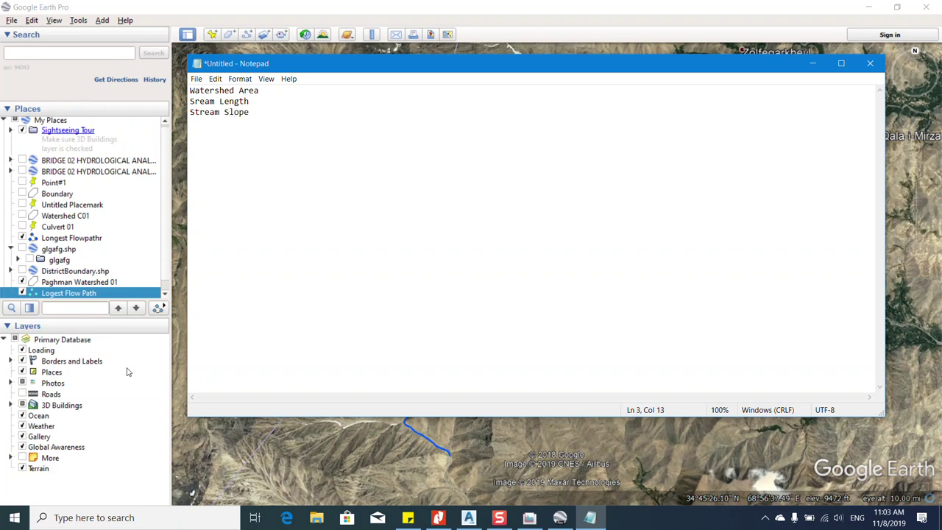
text( average)
key(Return)
Append an equals sign to the stream length line in the note.
click(277, 91)
click(259, 103)
text(=)
click(293, 107)
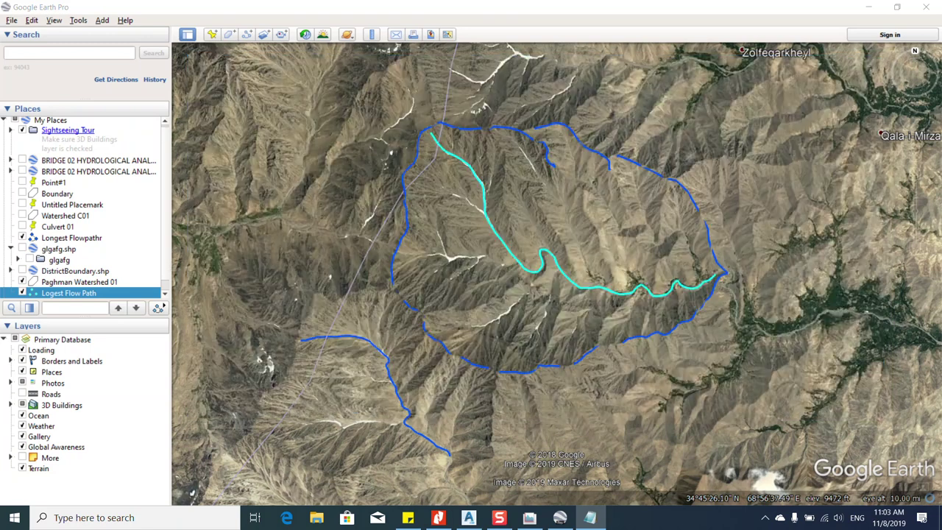
Return to Google Earth Pro and open the perimeter and area measurements of Paghman Watershed 01.
click(173, 120)
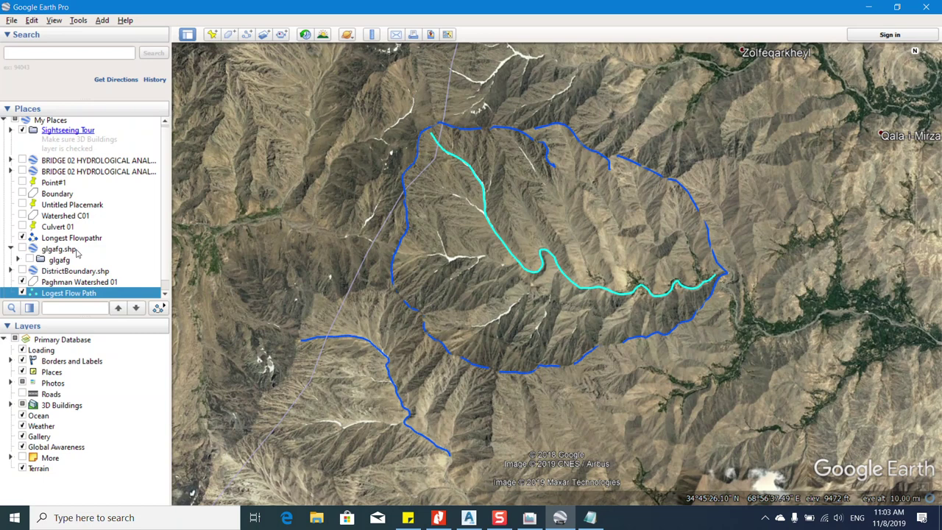
click(74, 283)
right_click(74, 283)
click(95, 407)
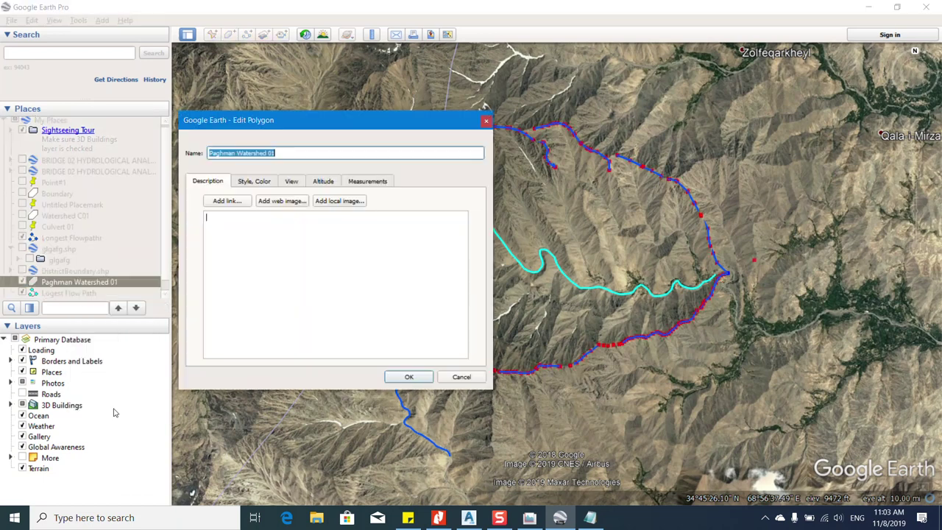
click(356, 182)
Switch the watershed perimeter's unit to meters and back to kilometers.
click(378, 206)
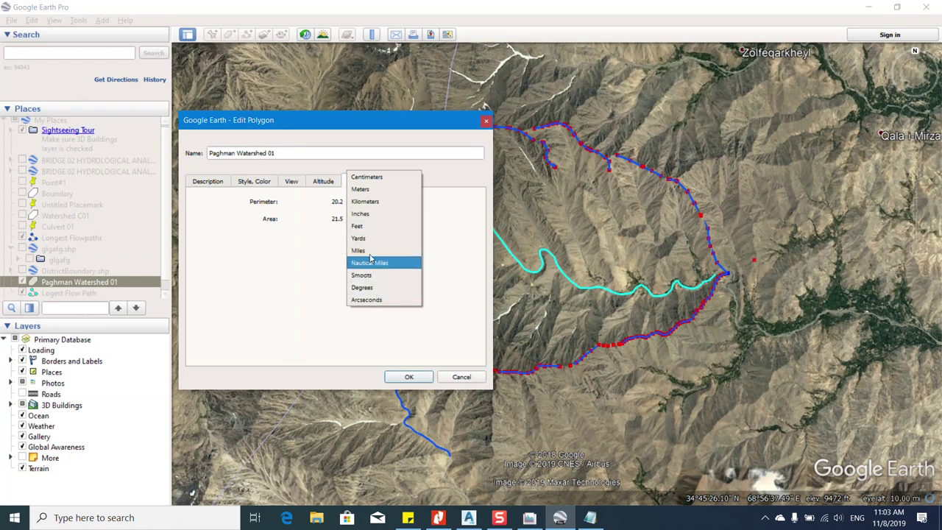
click(373, 190)
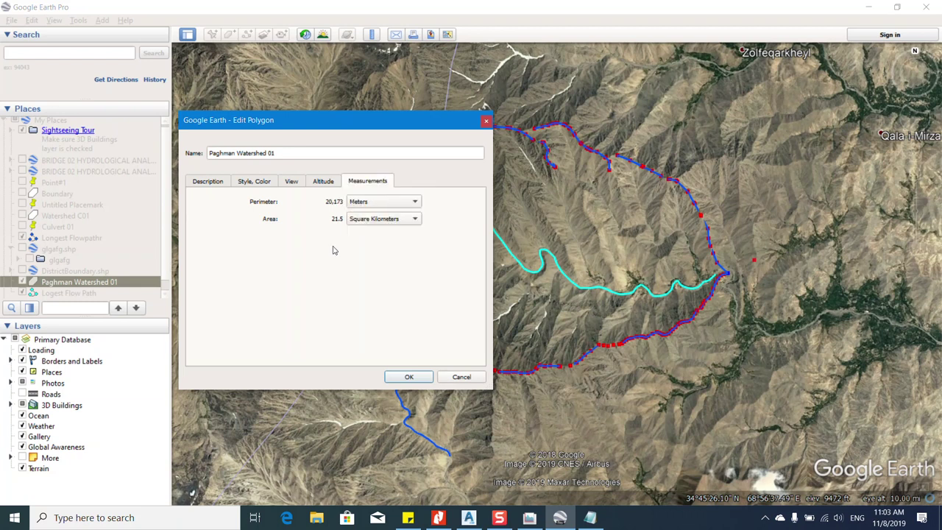
click(365, 203)
click(360, 209)
click(14, 518)
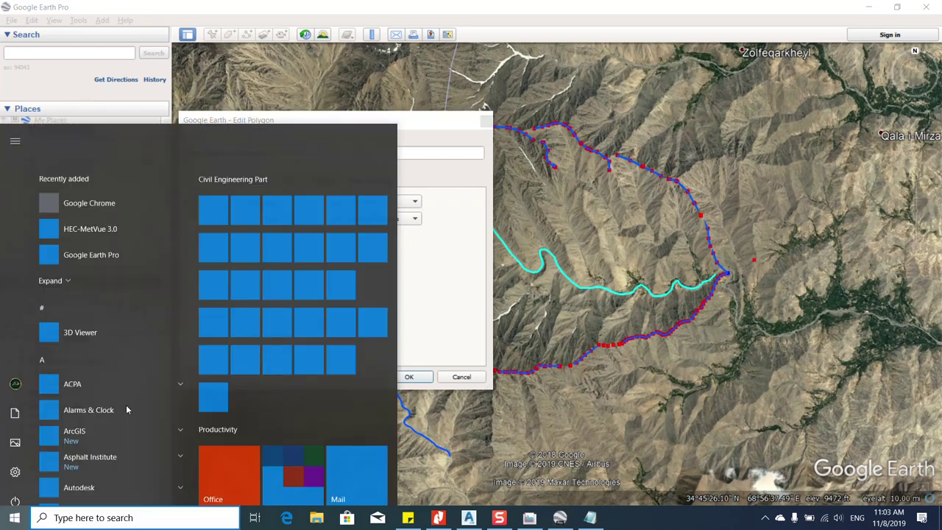
click(317, 287)
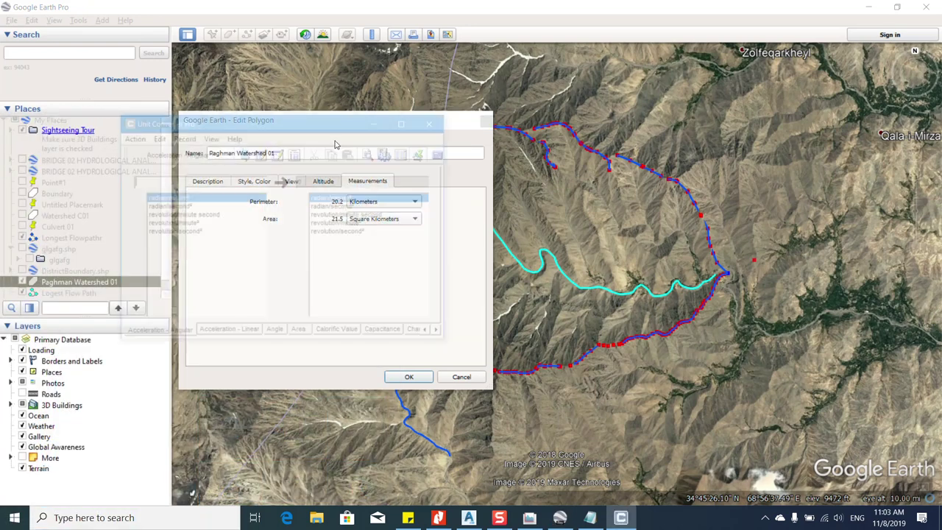
drag(321, 127, 404, 326)
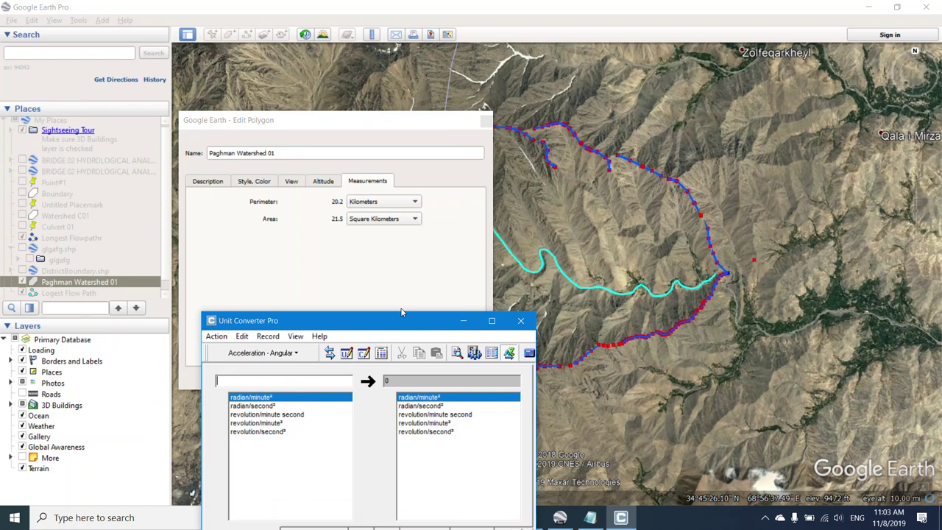
Set the unit of the Paghman Watershed 01 area to hectares and close Unit Converter Pro.
click(362, 205)
click(359, 201)
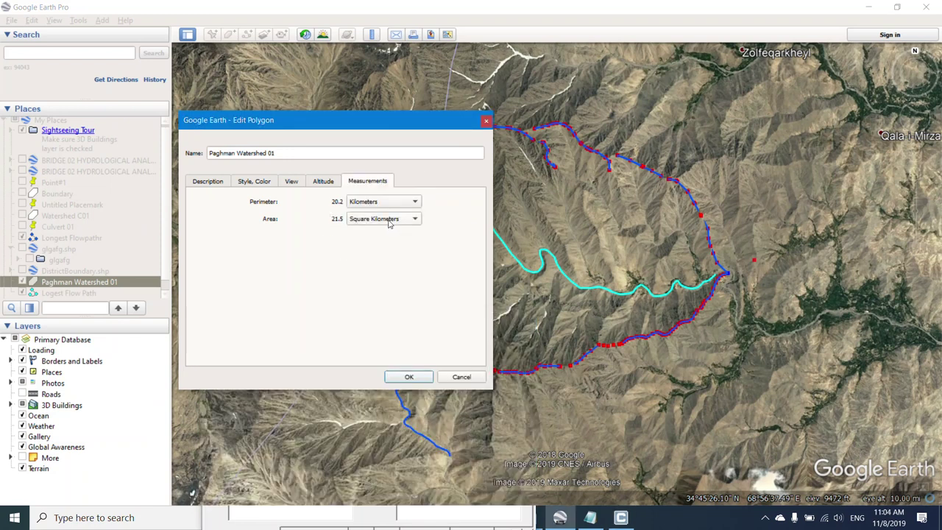
click(361, 221)
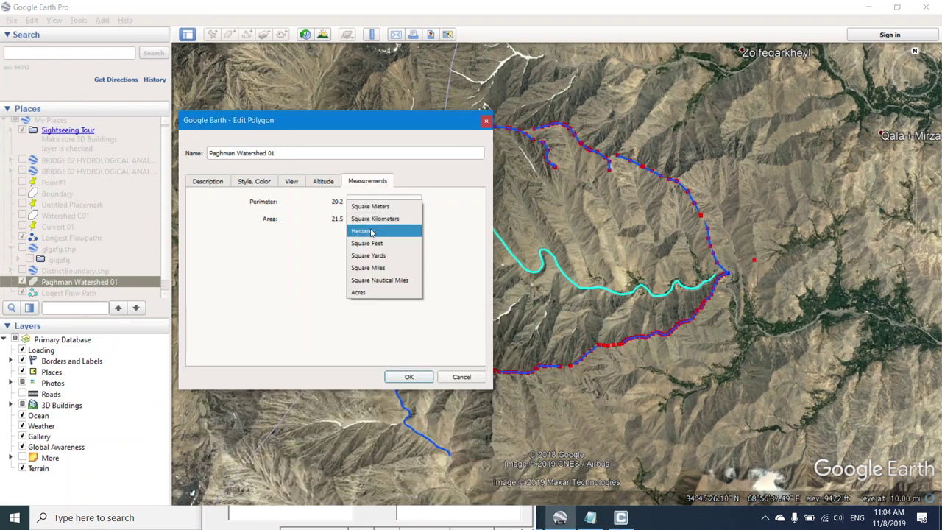
click(366, 230)
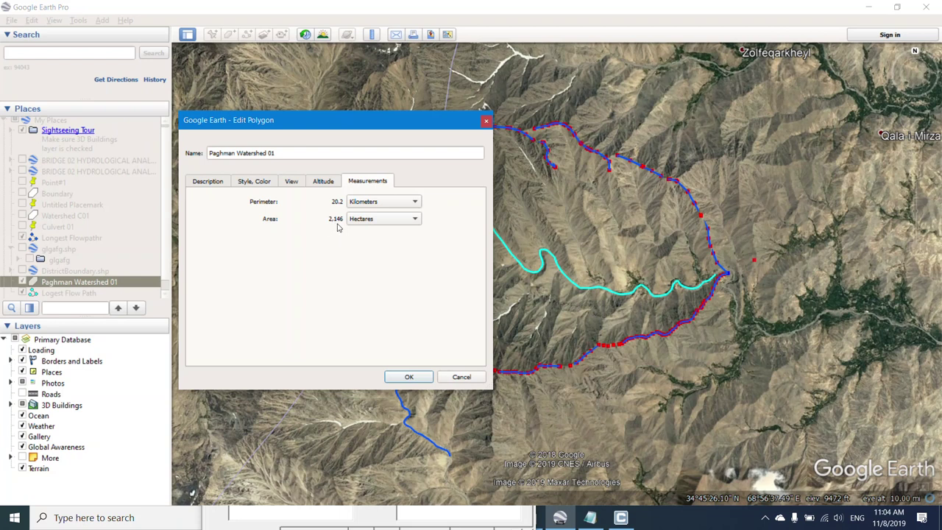
click(620, 517)
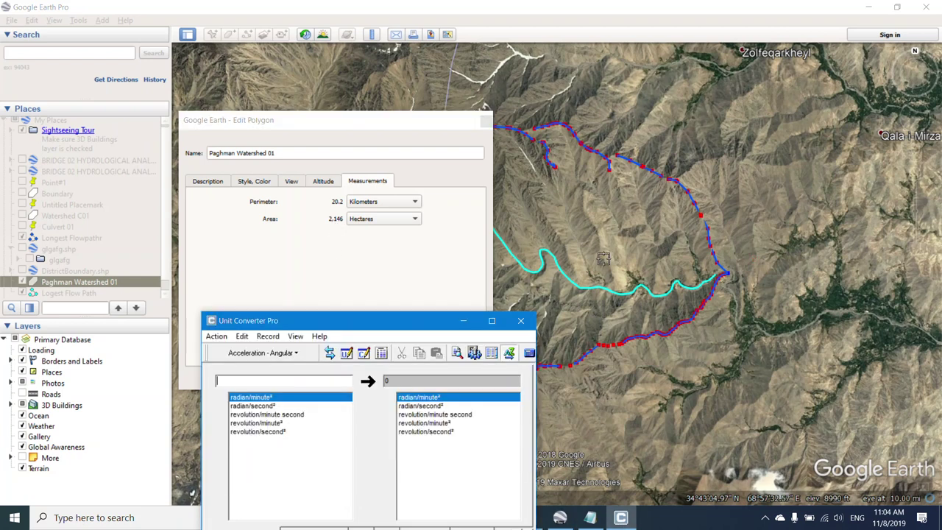
click(521, 320)
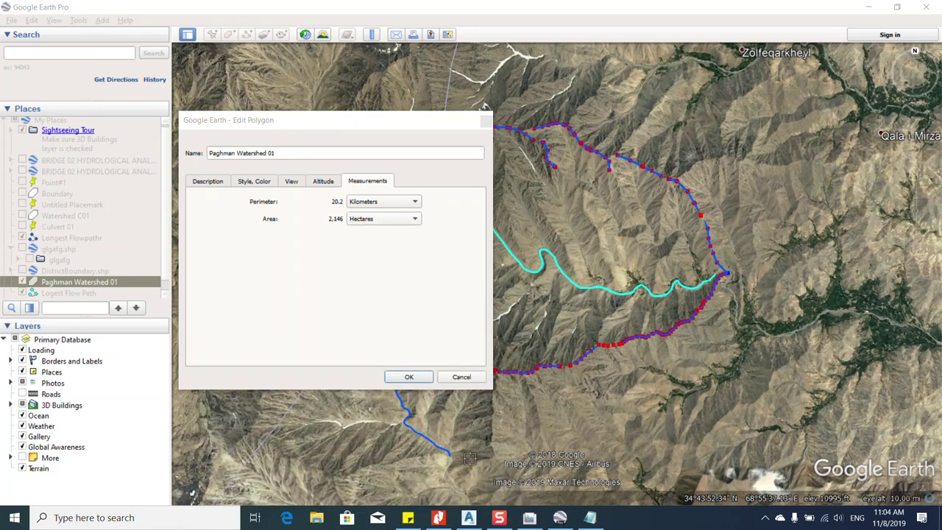
Switch to the Notepad note and enter 2146he as the watershed area.
click(590, 517)
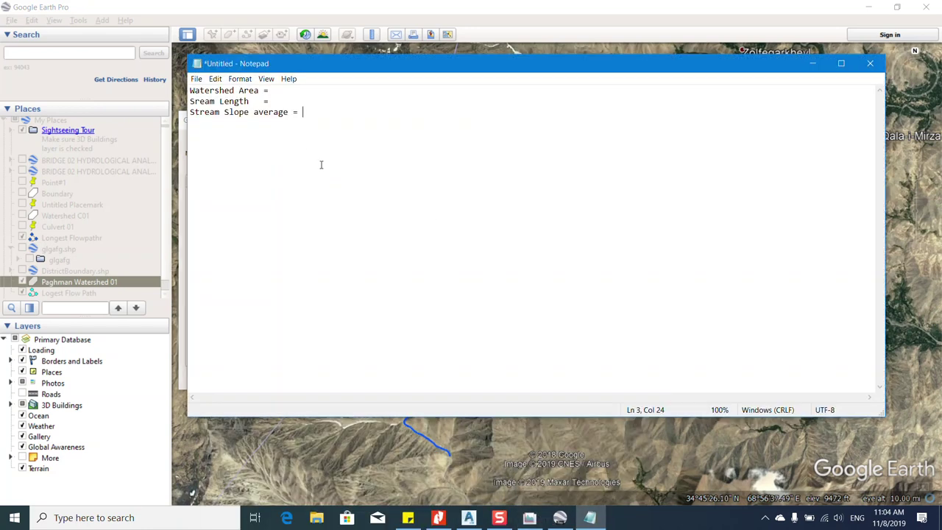
click(283, 93)
text(2146he)
click(285, 100)
Back in Google Earth Pro, close the watershed polygon's properties and show the Logest Flow Path length in meters.
click(294, 29)
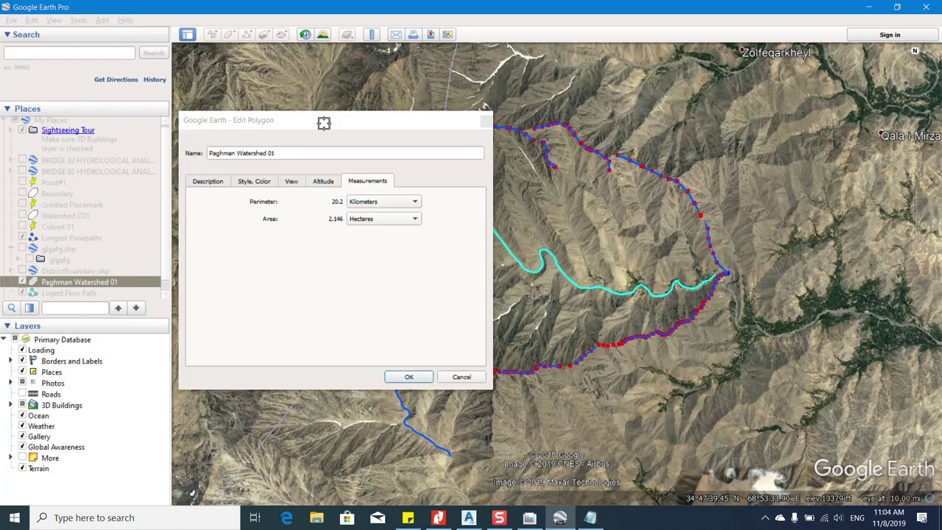
click(416, 382)
right_click(76, 292)
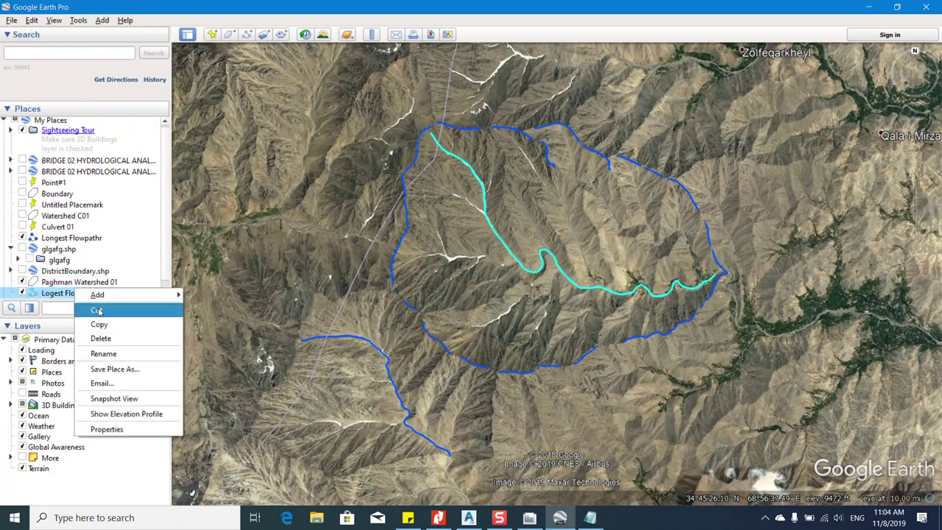
click(154, 426)
click(364, 184)
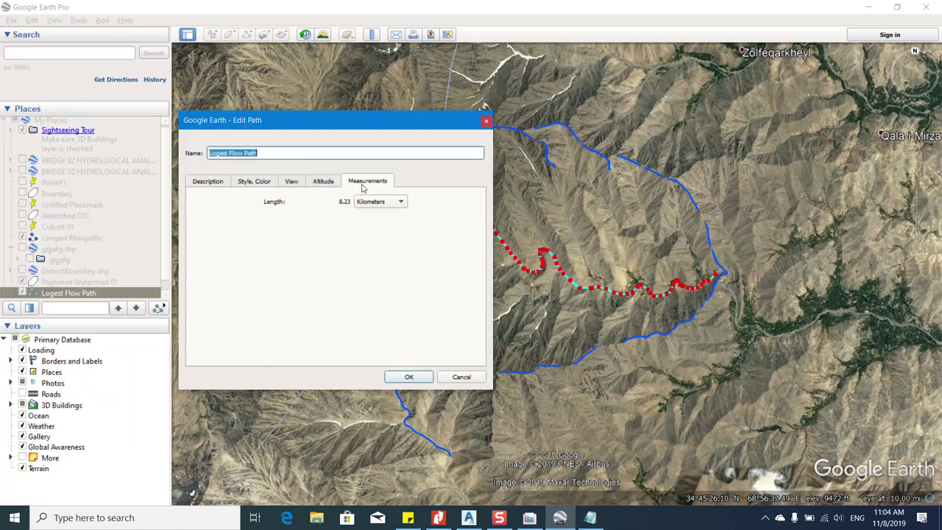
click(364, 205)
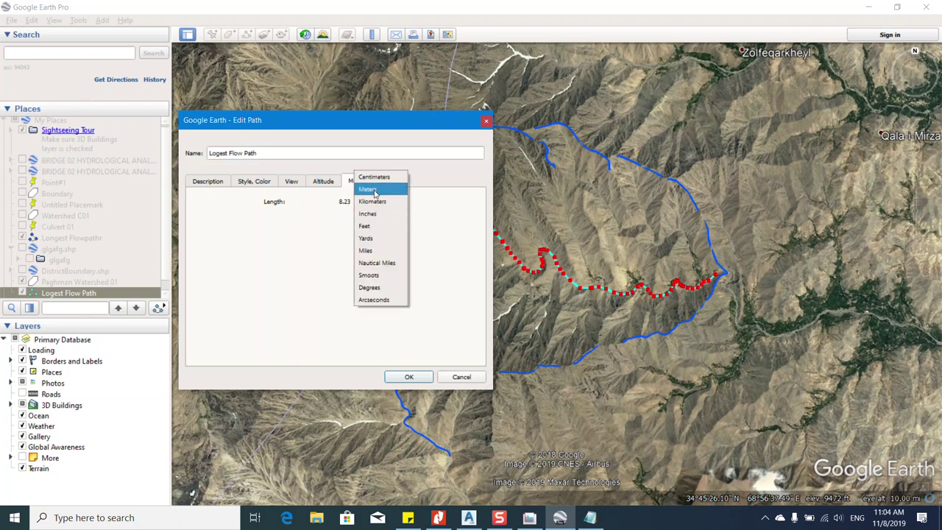
click(367, 189)
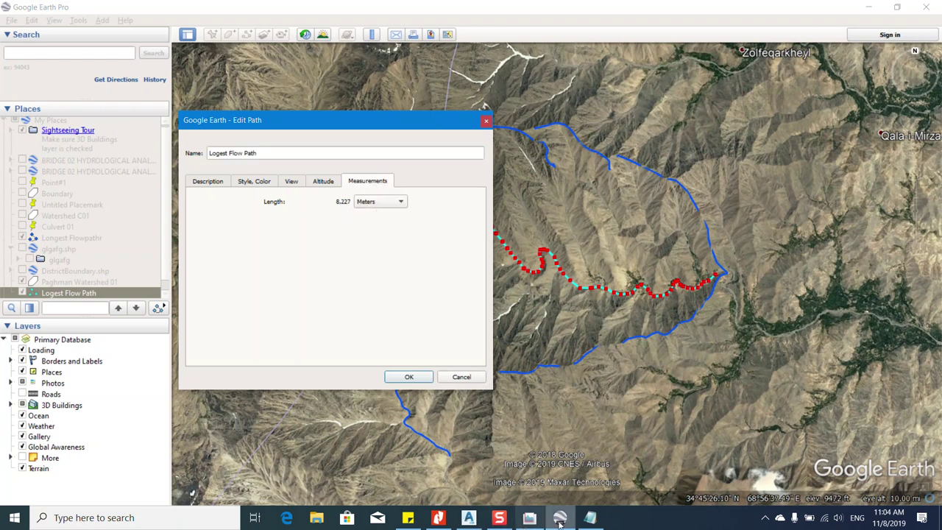
Enter 8227m as the stream length in the Notepad note and return to Google Earth Pro.
click(502, 463)
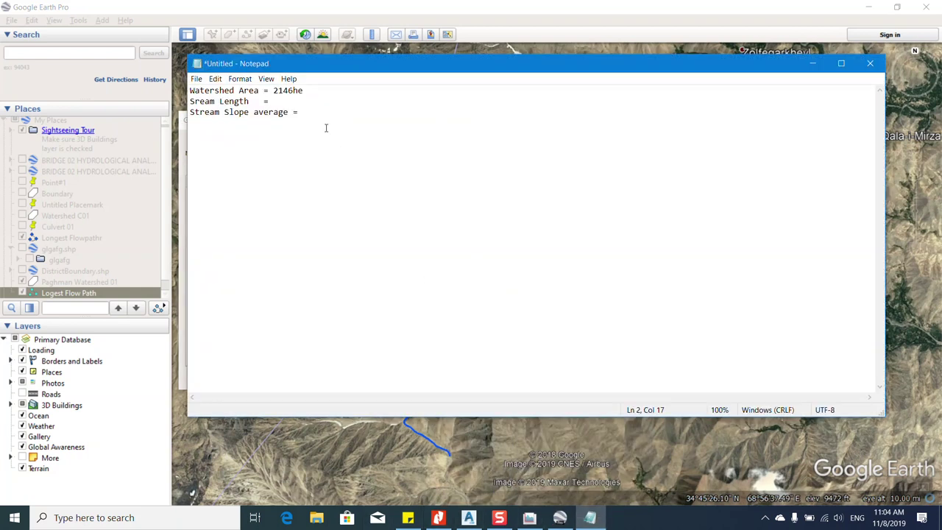
text(8227m)
key(alt+Tab)
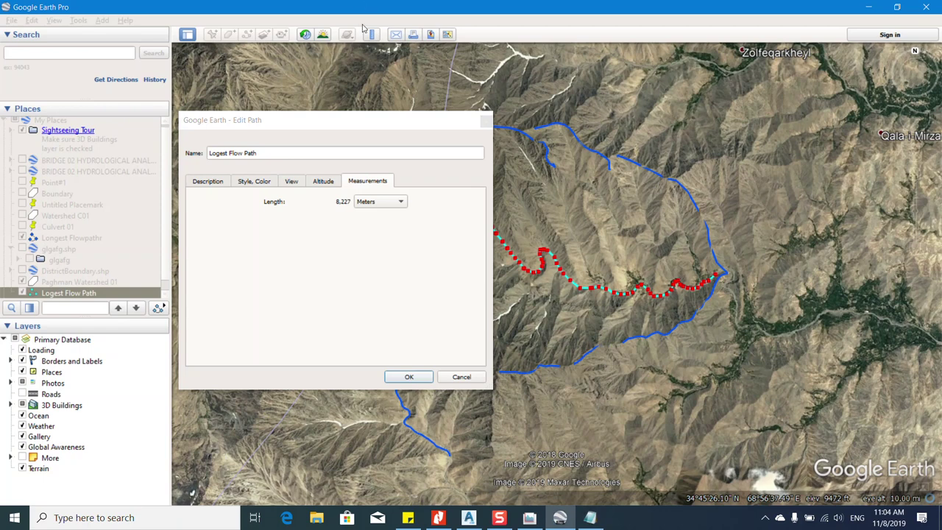
Close the path's properties and show the elevation profile of Logest Flow Path.
click(416, 375)
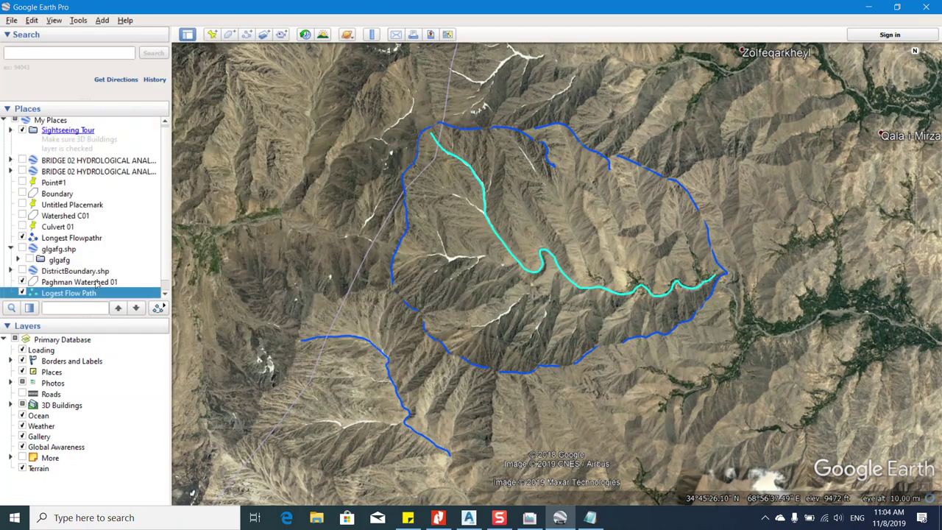
right_click(72, 294)
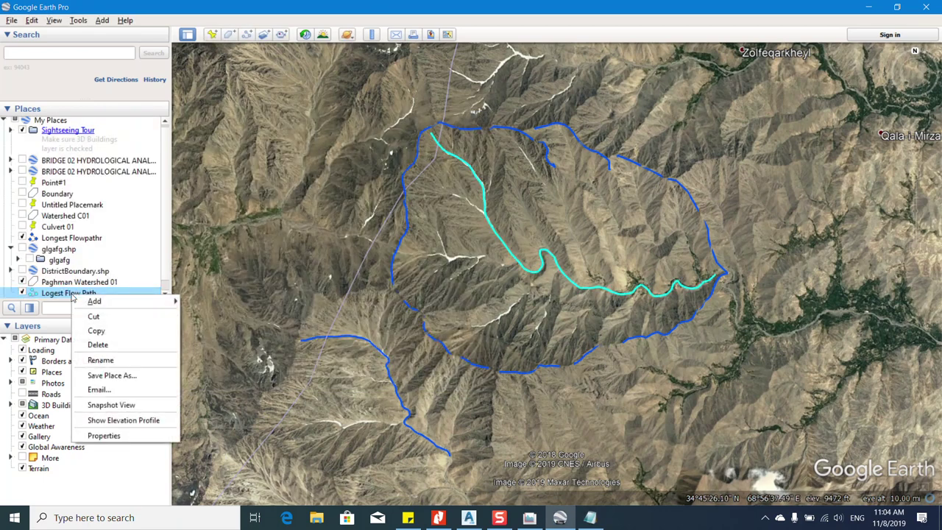
click(124, 421)
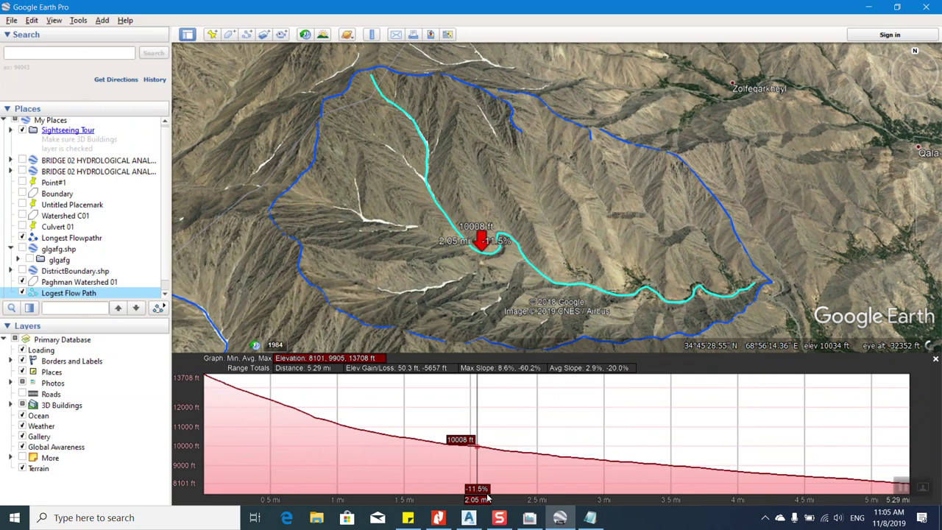
Enter 2,9% as the average stream slope in the Notepad note and return to the elevation profile.
click(590, 517)
text(2)
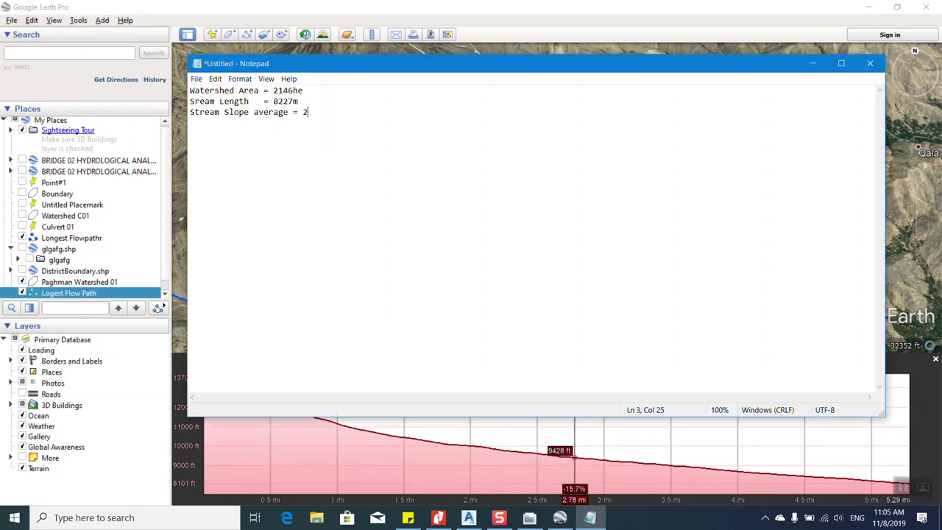
text(,9%)
key(Return)
click(812, 64)
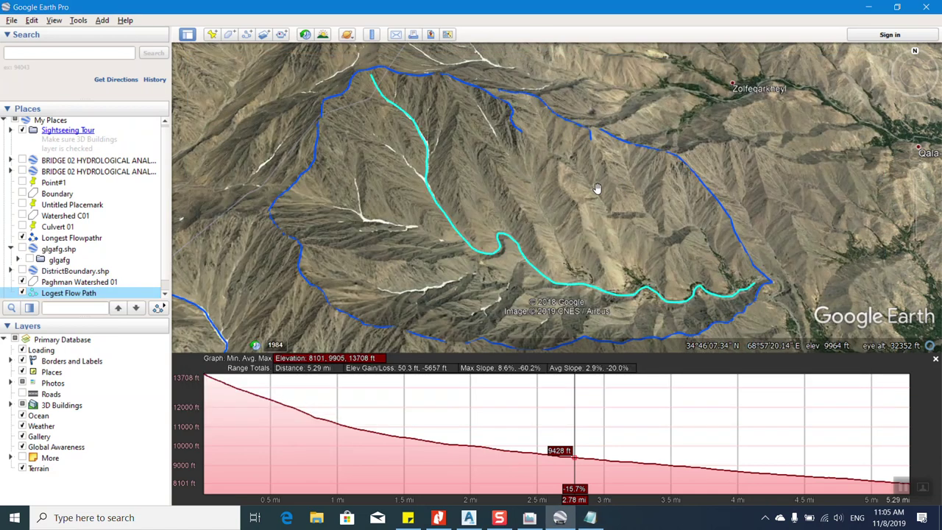
Switch to Hydraflow Hydrographs and start an SCS runoff hydrograph with the description Paghman Watershed 01 C#2.
scroll(597, 190, down, 2)
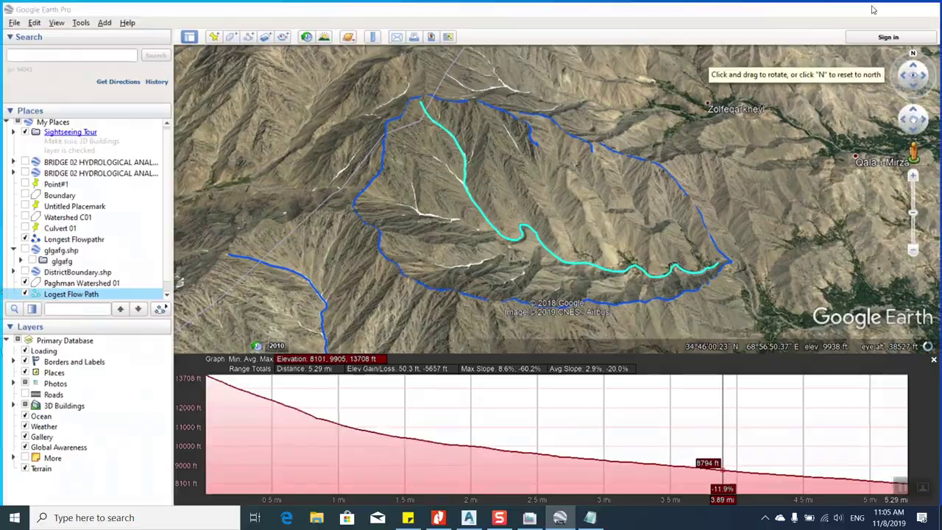
click(868, 7)
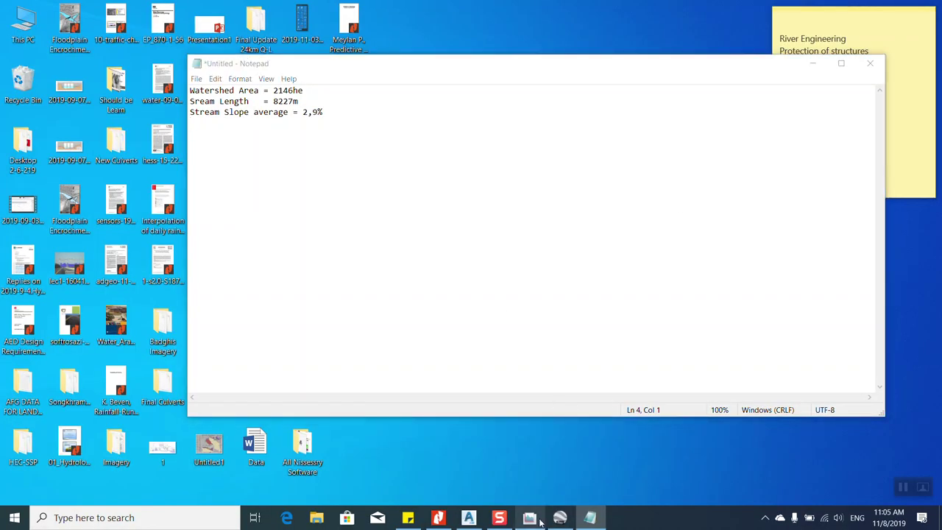
click(529, 517)
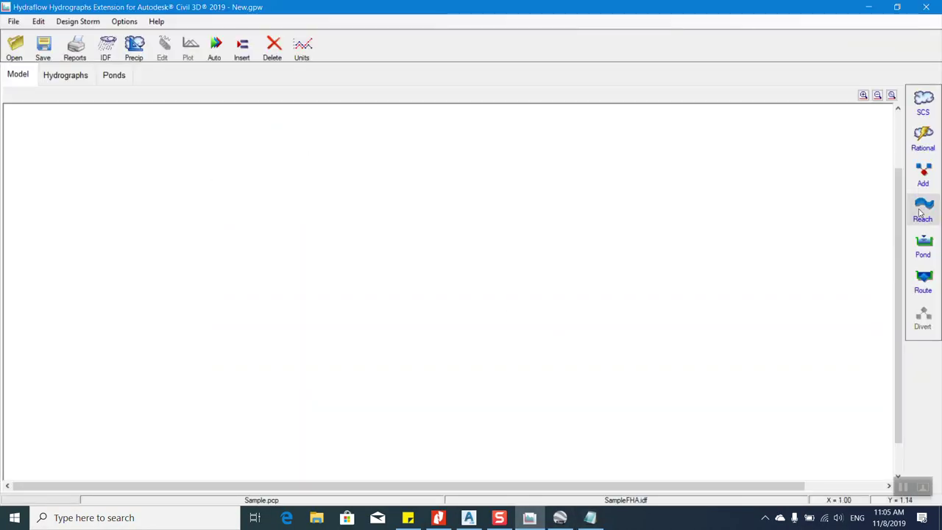
click(922, 107)
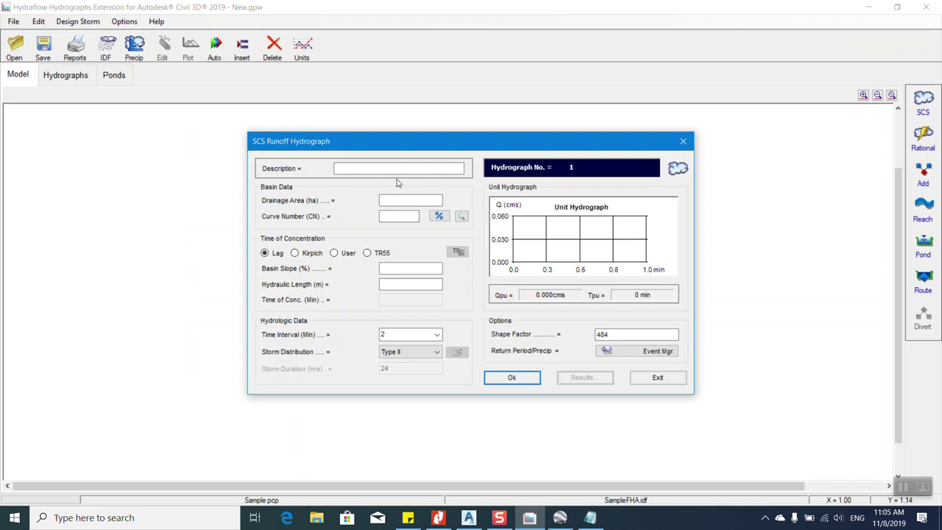
click(378, 170)
text(Paghman Watershed 01 C#2)
Copy the watershed area 2146 from the Notepad note into the hydrograph's drainage area.
click(381, 202)
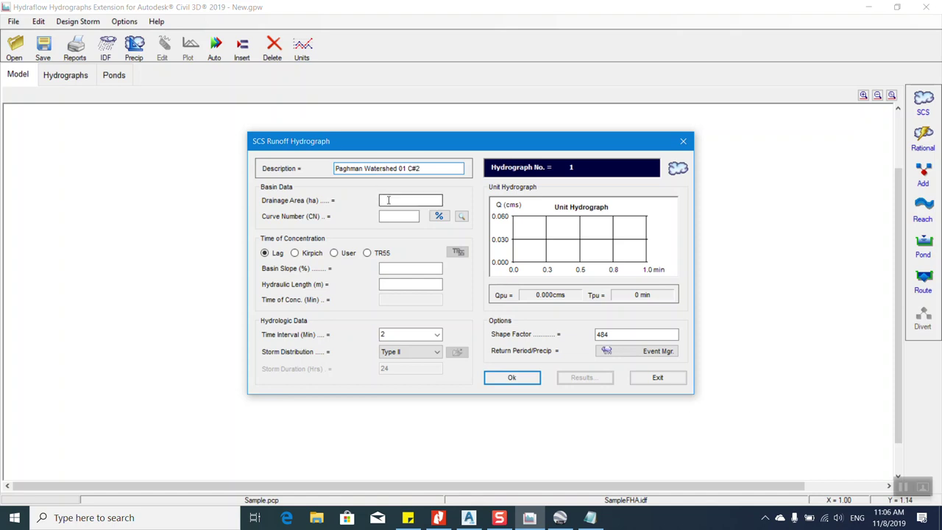
click(590, 517)
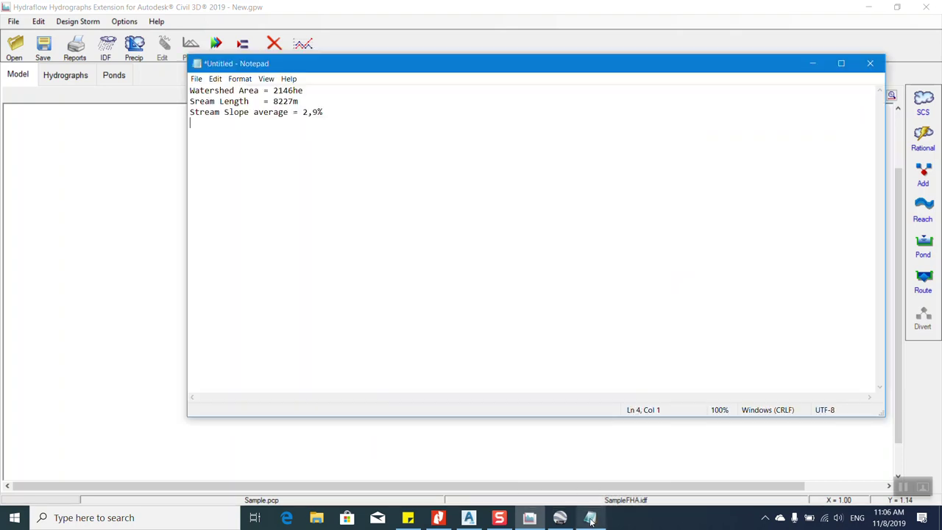
drag(274, 90, 293, 89)
key(ctrl+c)
click(529, 517)
key(ctrl+v)
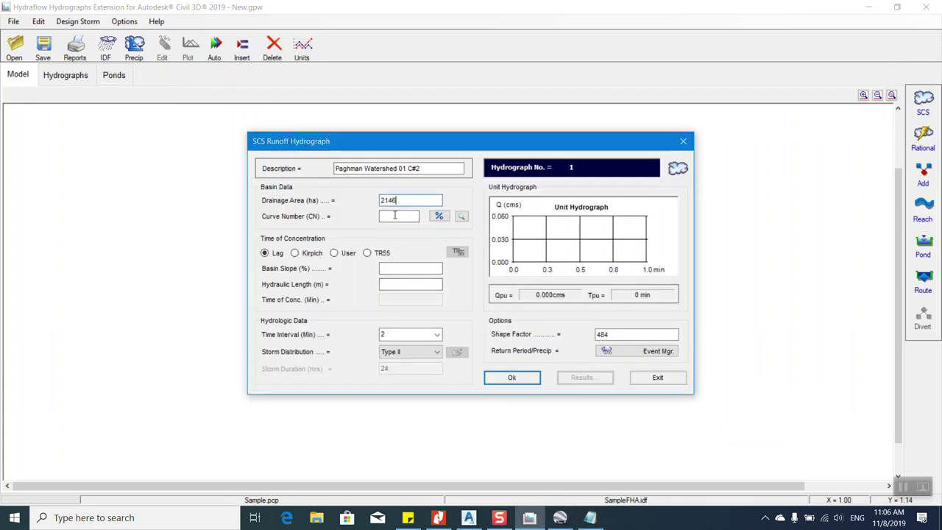
Look at the area and curve number entries of the Composite CN calculator and exit it.
click(394, 217)
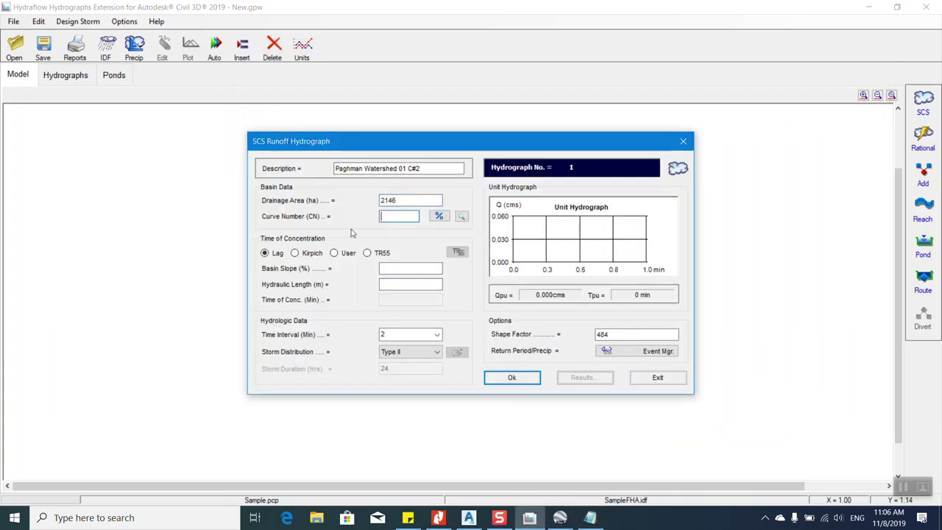
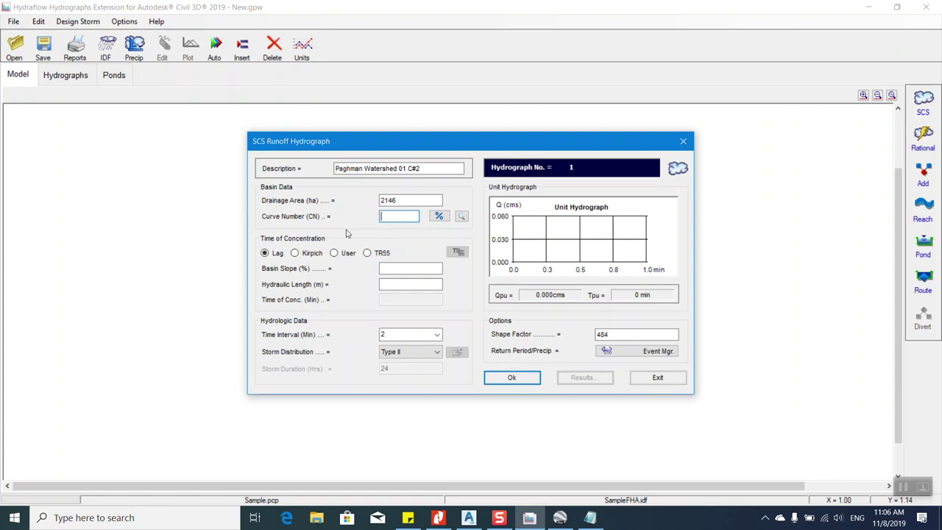
click(439, 216)
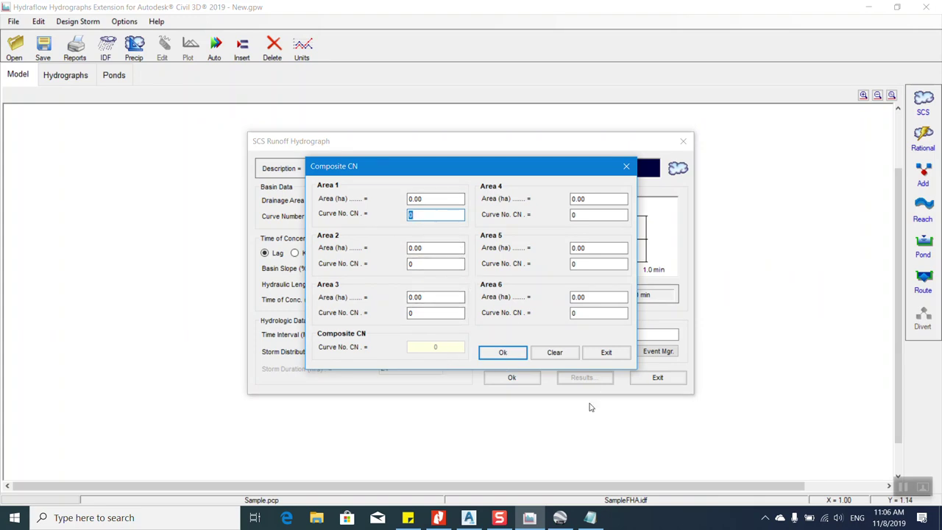
click(606, 352)
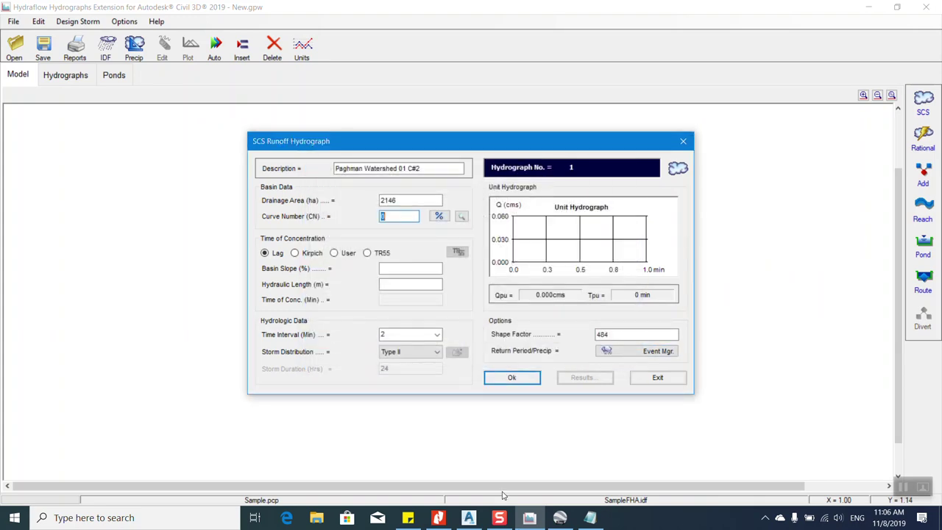
Return to Google Earth Pro, close the elevation profile and bring the whole Paghman watershed close into view.
click(574, 519)
scroll(488, 150, up, 3)
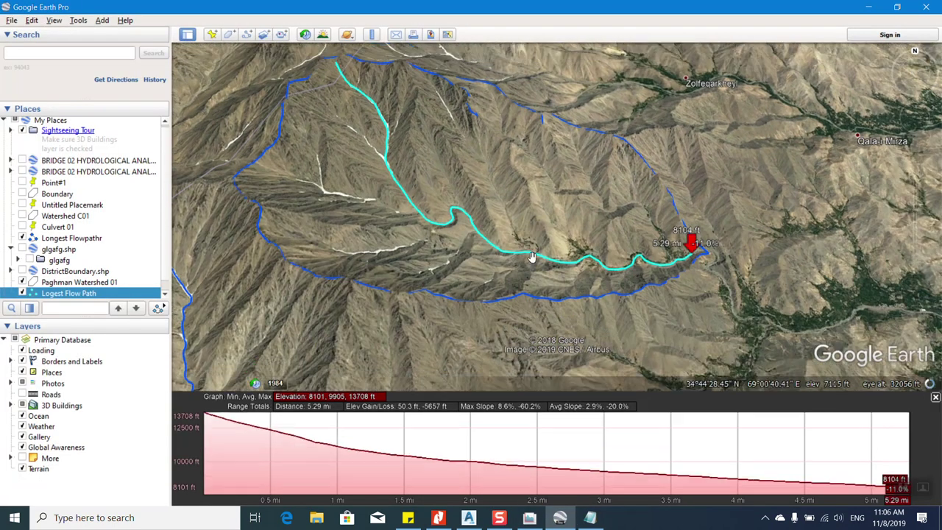
click(935, 358)
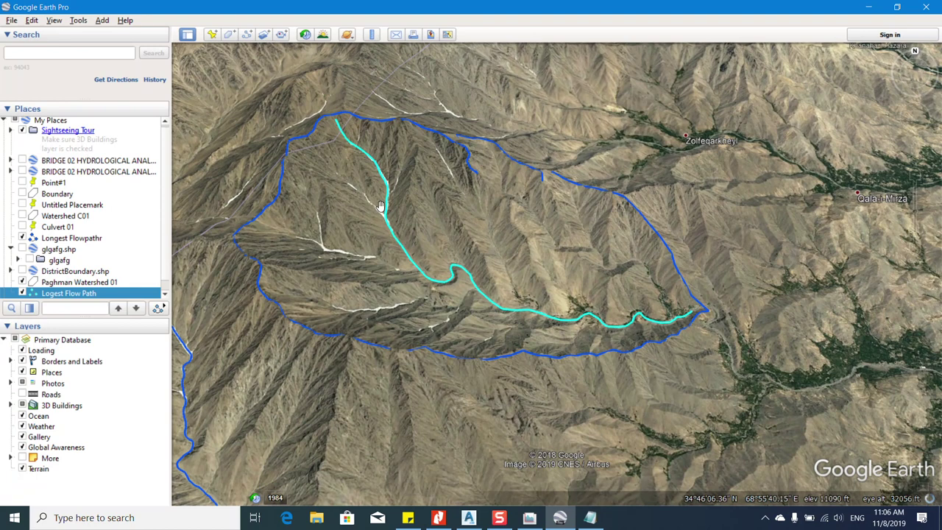
scroll(426, 365, up, 2)
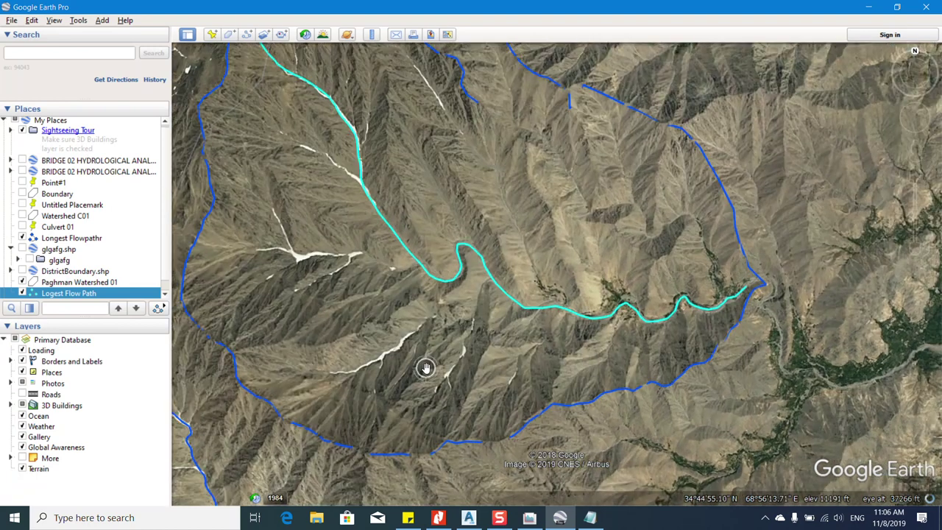
scroll(509, 345, down, 2)
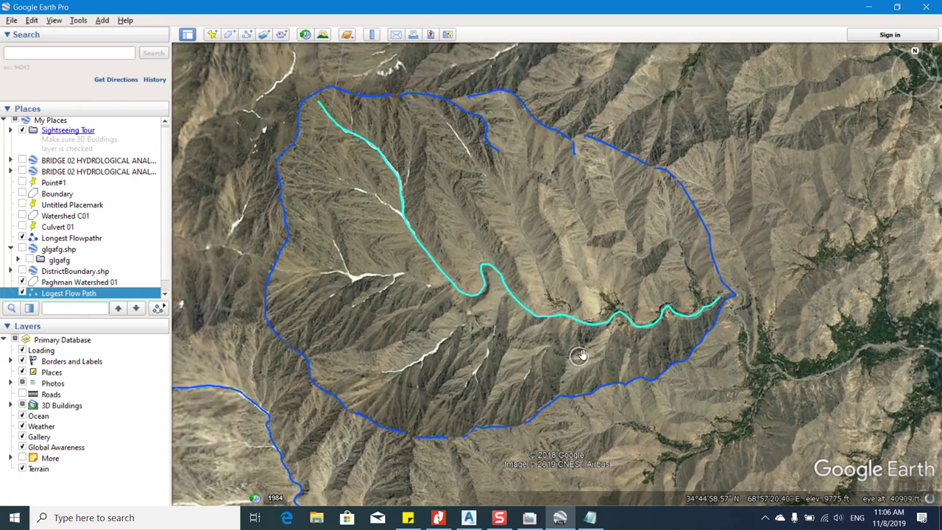
scroll(531, 278, up, 2)
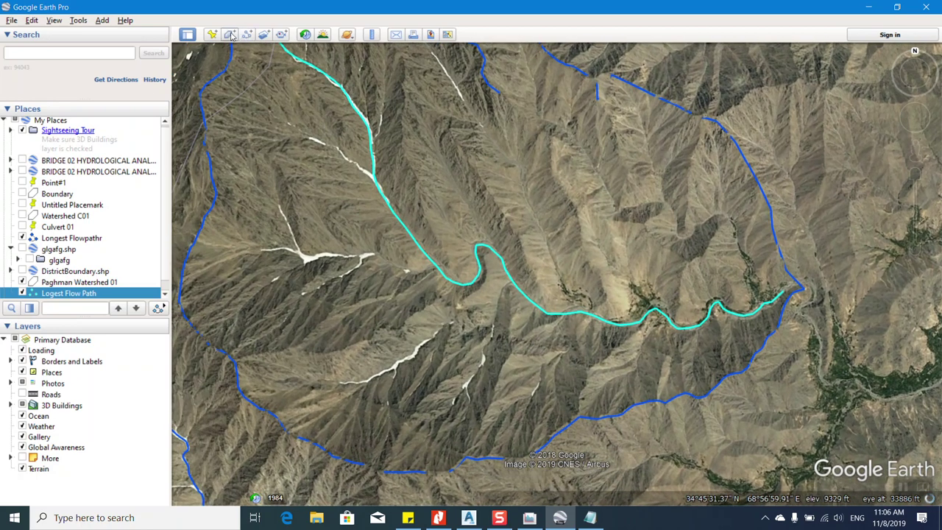
Start a new polygon named CN AREA and set its line color to red (#ff0000).
click(230, 35)
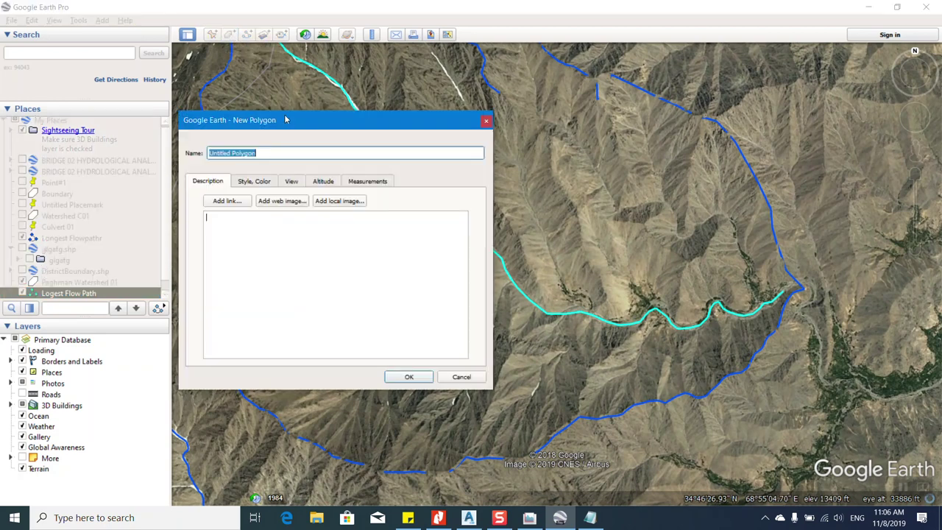
text(CN AREA)
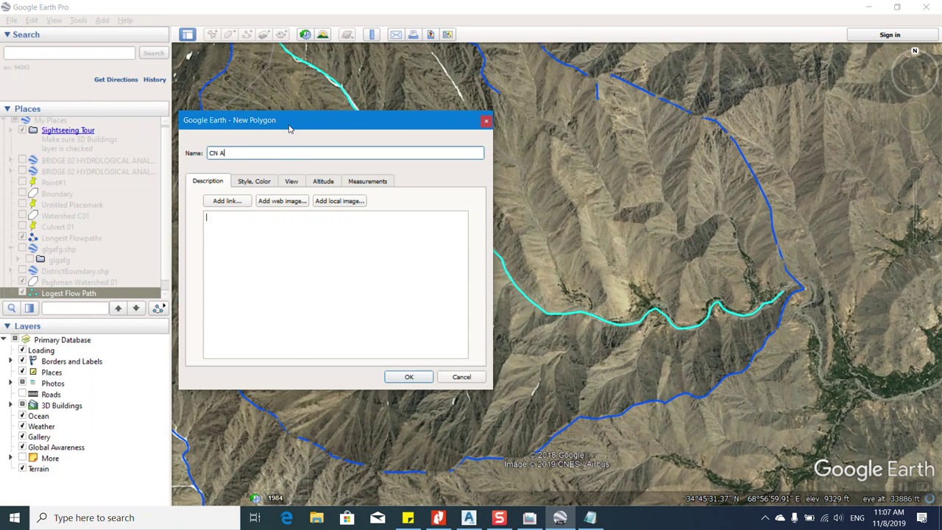
click(266, 181)
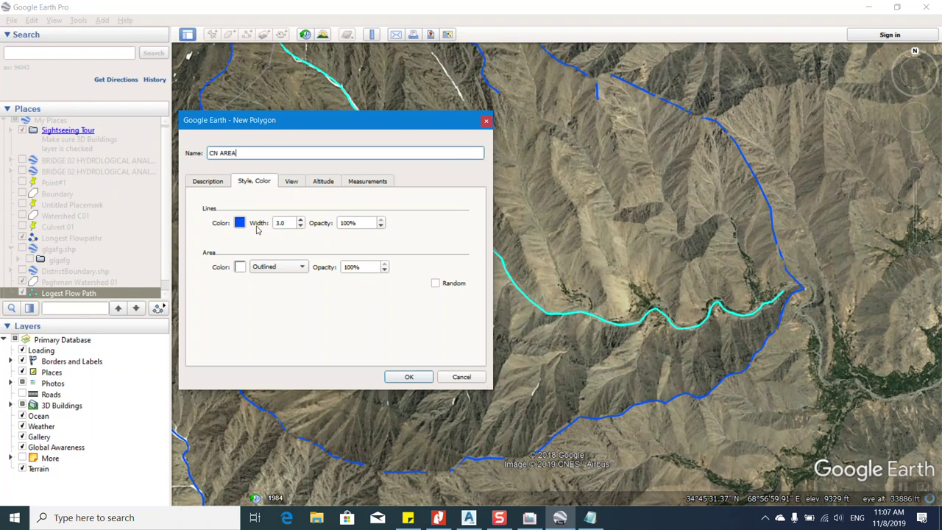
click(239, 224)
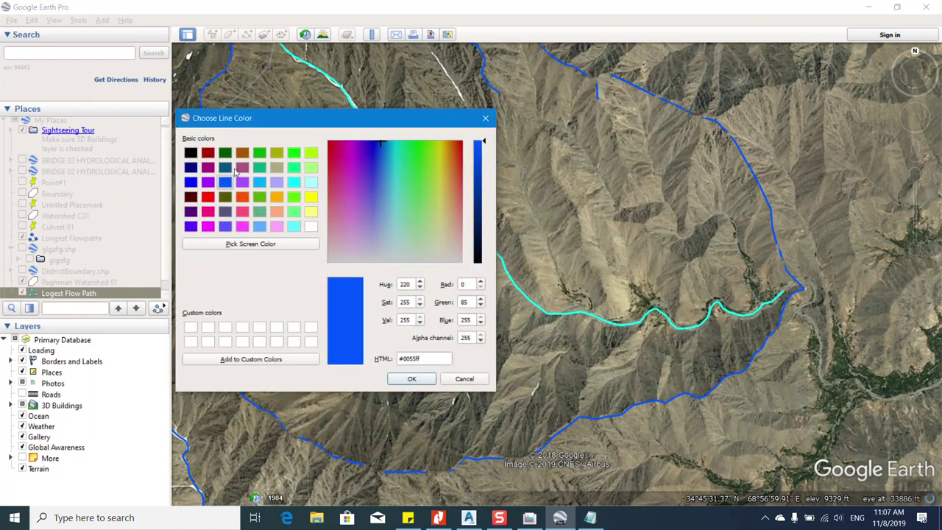
click(209, 197)
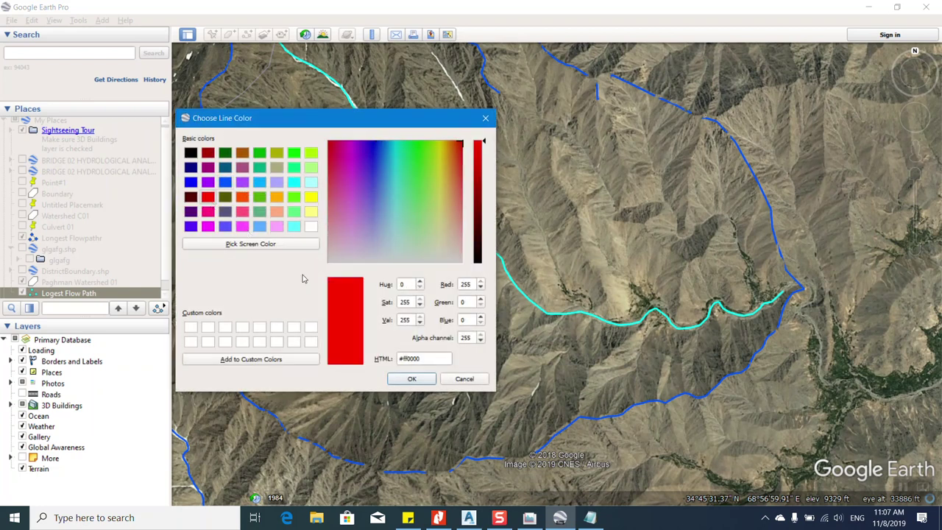
click(413, 378)
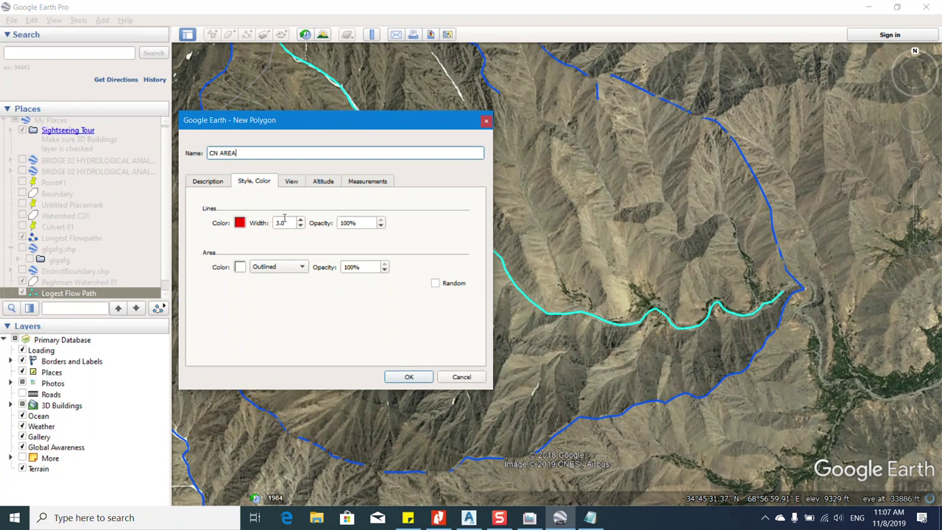
Store the current view with the CN AREA polygon and set its altitude mode to Relative to ground.
click(292, 182)
click(398, 354)
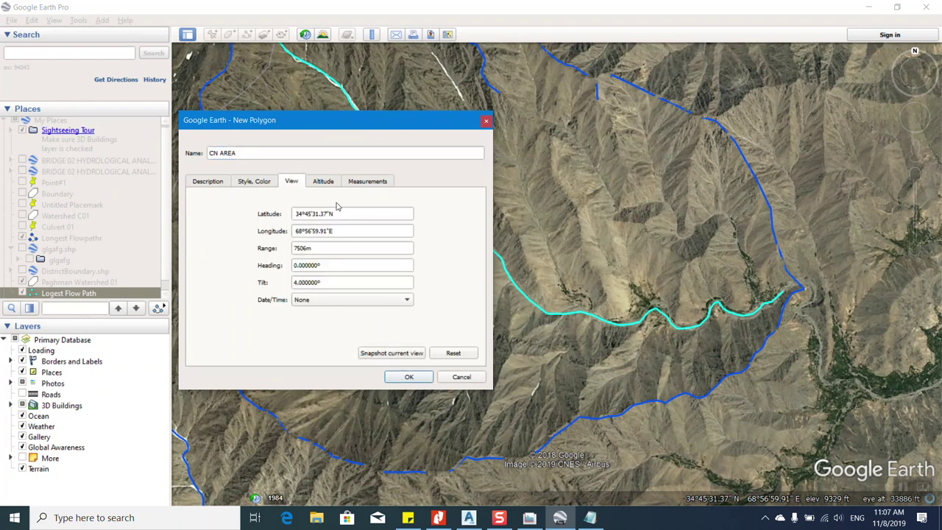
click(325, 183)
click(430, 213)
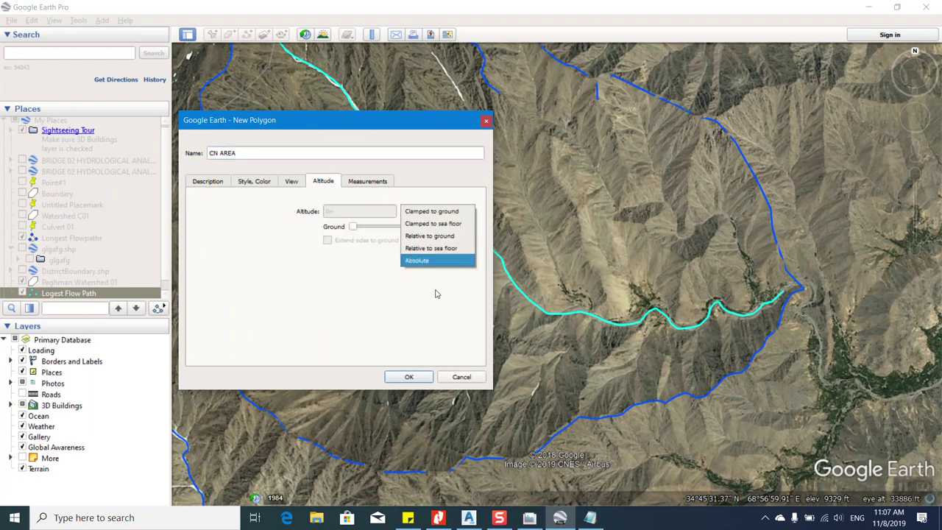
click(426, 235)
Set the CN AREA polygon's perimeter unit to Meters and area unit to Hectares, and shift the polygon dialog slightly.
click(366, 181)
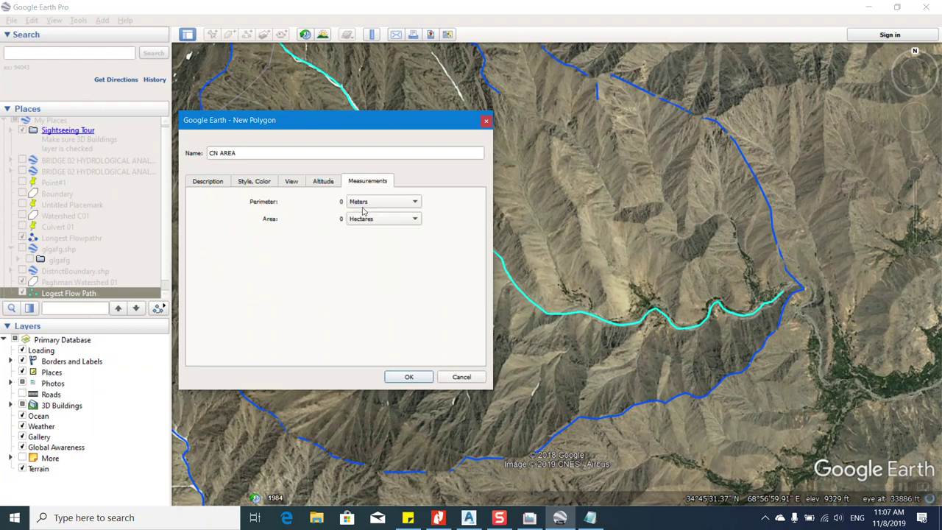
click(364, 203)
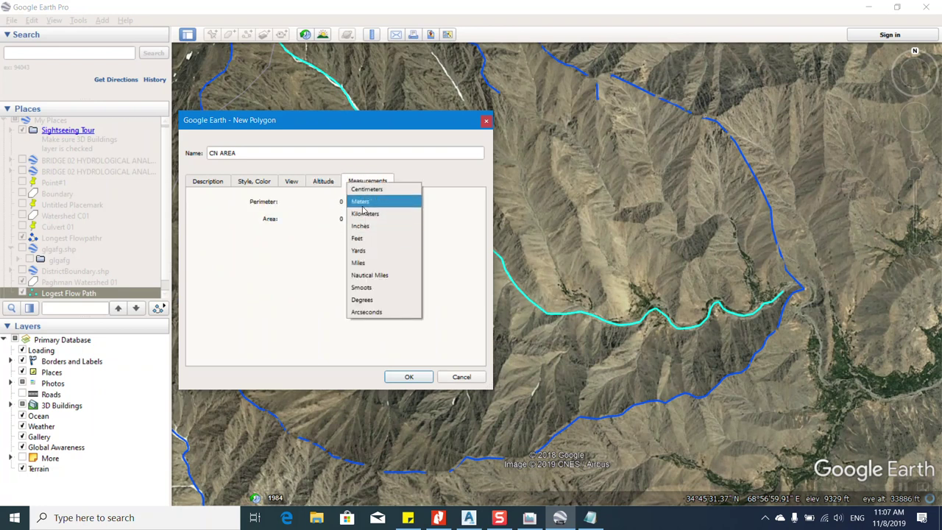
click(363, 202)
click(376, 222)
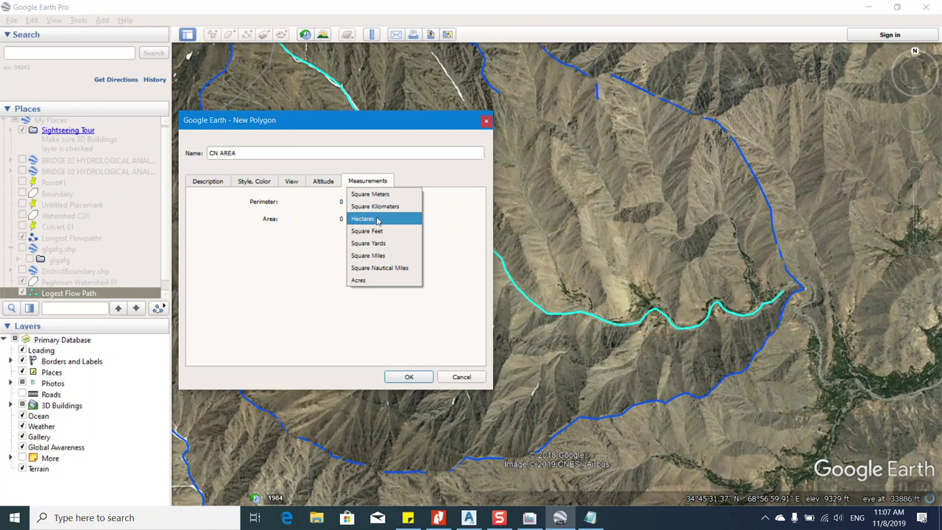
click(376, 219)
drag(414, 131, 393, 128)
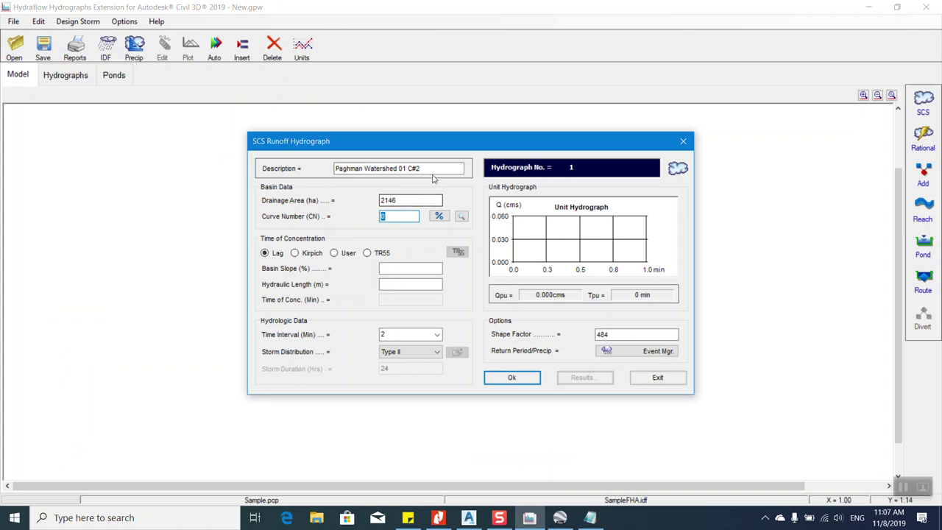
Switch to Google Earth Pro and outline the vegetated valley beside the flow path near the watershed outlet as the CN AREA polygon, about 76 ha.
click(438, 216)
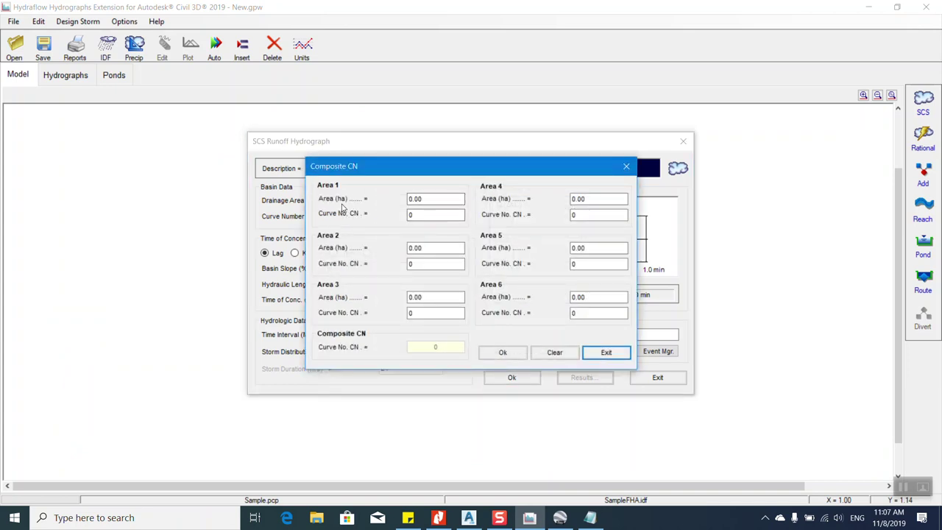
click(626, 166)
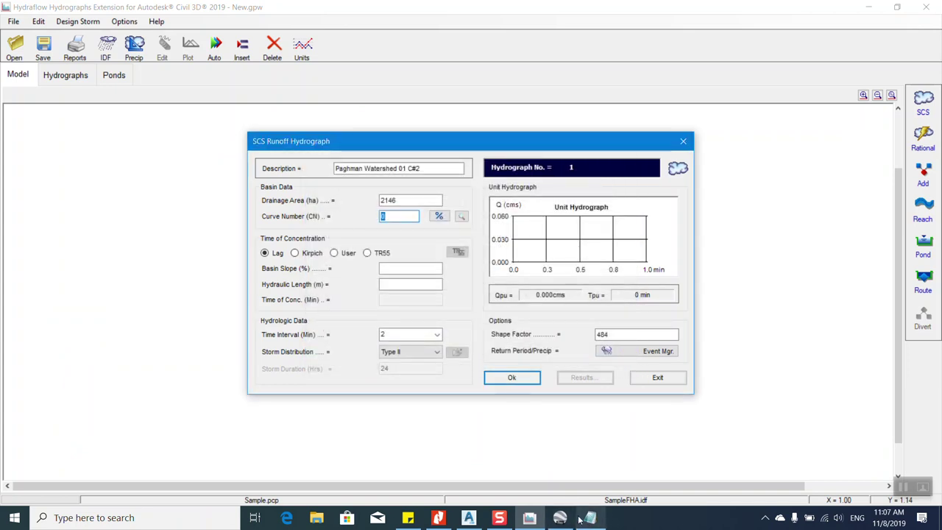
mouse_move(530, 517)
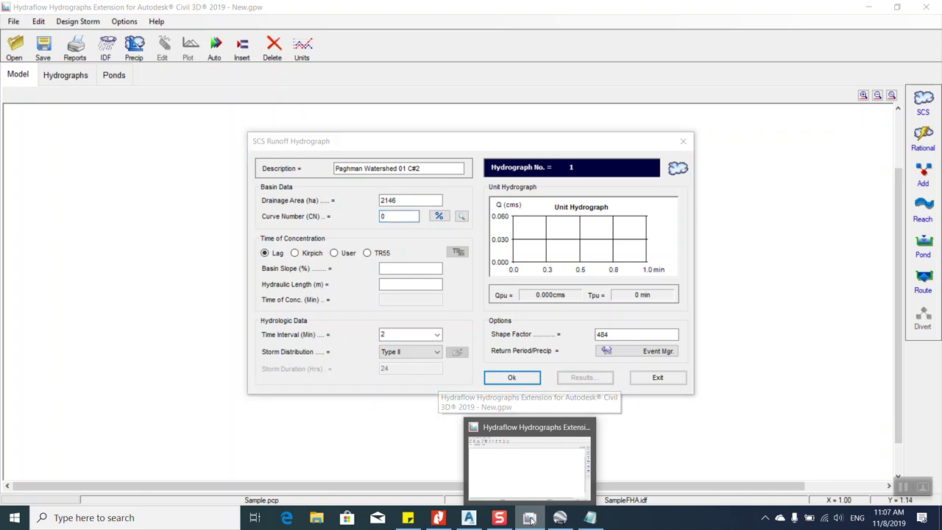
click(559, 518)
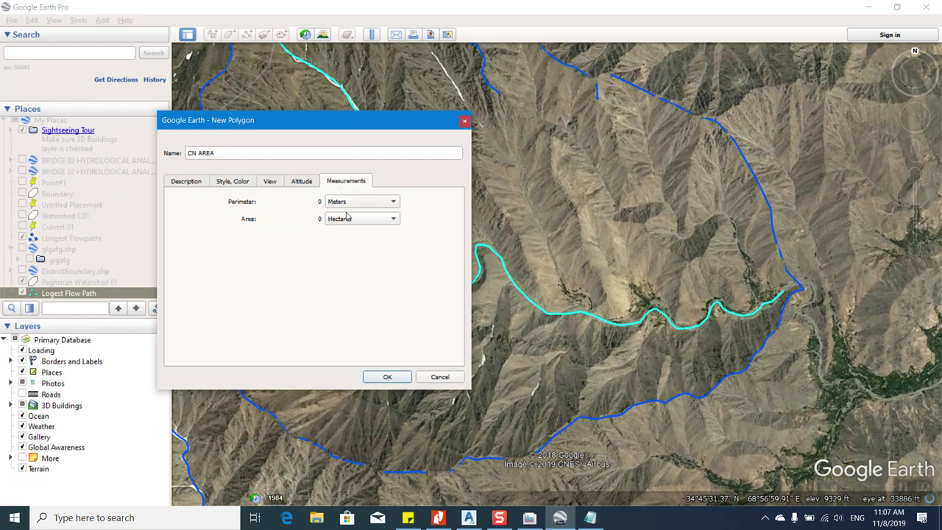
drag(377, 136, 57, 119)
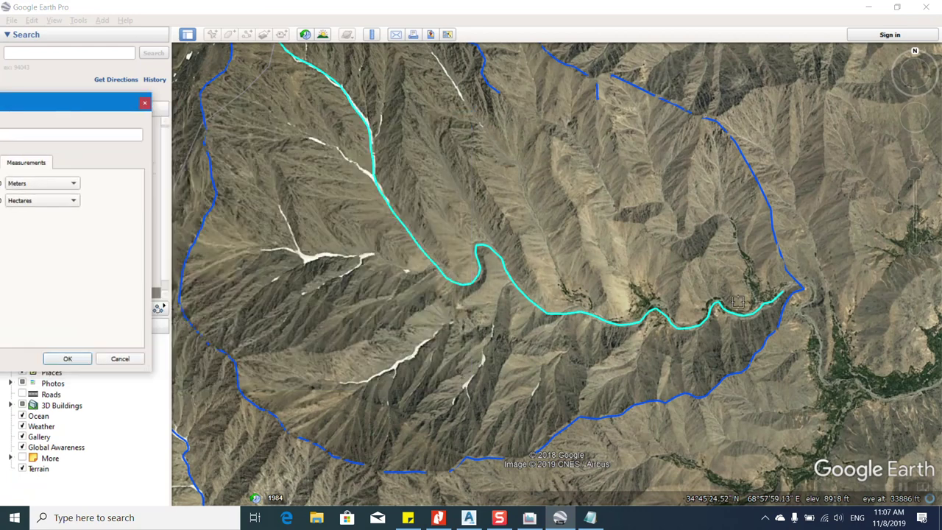
scroll(791, 309, up, 3)
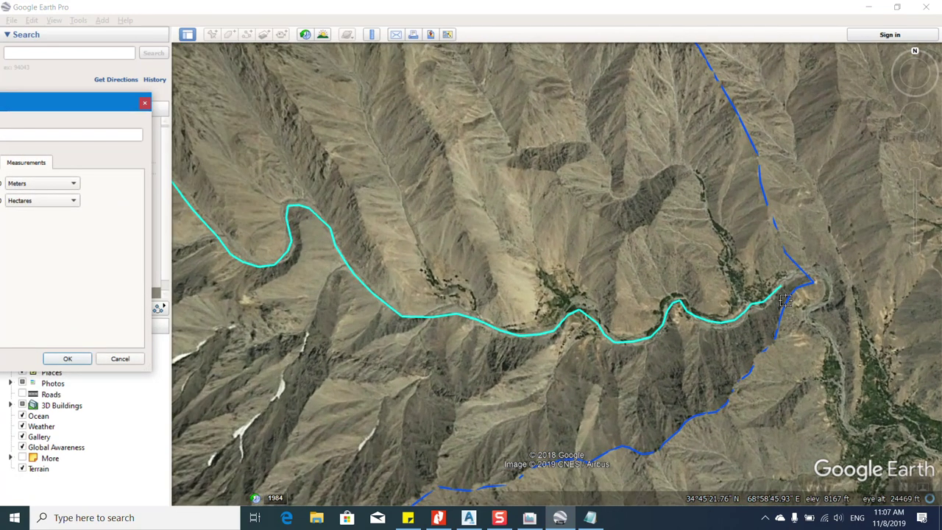
mouse_move(782, 277)
mouse_down()
mouse_move(750, 280)
mouse_move(706, 179)
mouse_move(689, 167)
mouse_move(720, 252)
mouse_move(720, 320)
mouse_move(667, 292)
mouse_move(650, 332)
mouse_move(621, 336)
mouse_move(561, 266)
mouse_move(535, 271)
mouse_move(531, 324)
mouse_move(508, 329)
mouse_move(466, 283)
mouse_move(413, 251)
mouse_move(424, 291)
mouse_move(464, 313)
mouse_move(480, 338)
mouse_move(473, 328)
mouse_move(544, 342)
mouse_move(578, 323)
mouse_move(559, 355)
mouse_move(653, 346)
mouse_move(677, 309)
mouse_move(685, 324)
mouse_move(730, 334)
mouse_move(793, 284)
mouse_up()
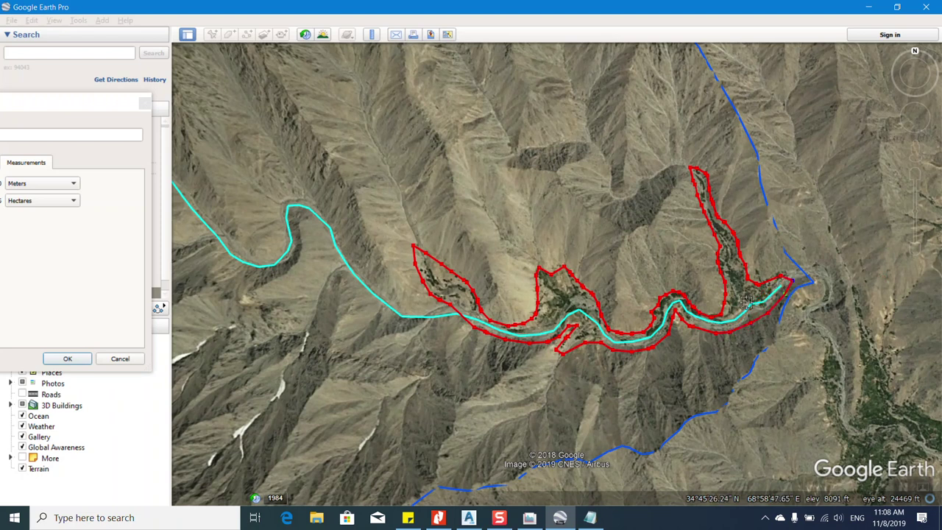
drag(73, 108, 404, 95)
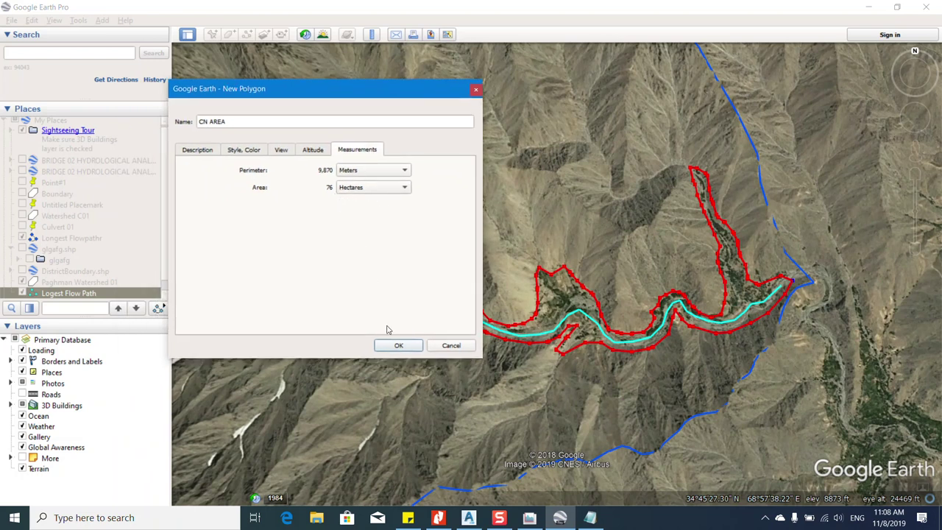
click(398, 346)
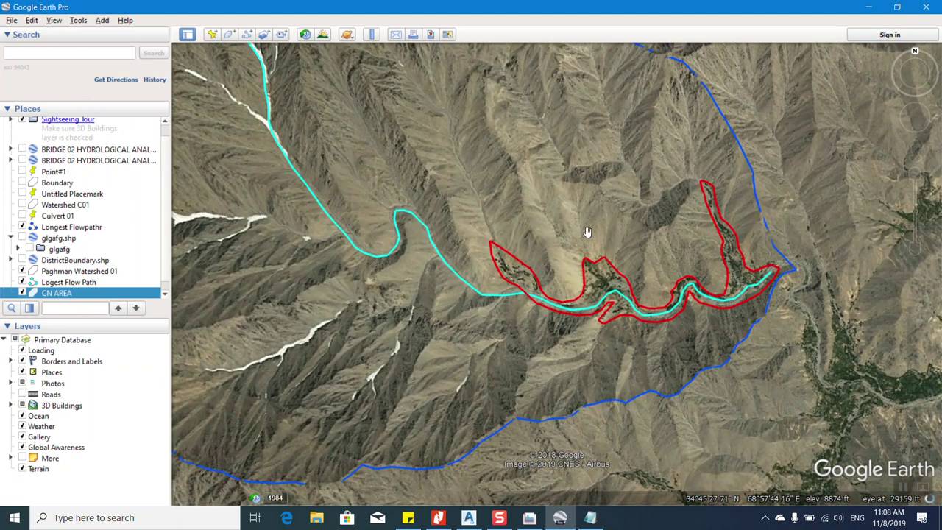
Switch back to Hydraflow Hydrographs and apply an Area 1 value of 76 ha in the composite curve number calculation.
scroll(617, 232, down, 3)
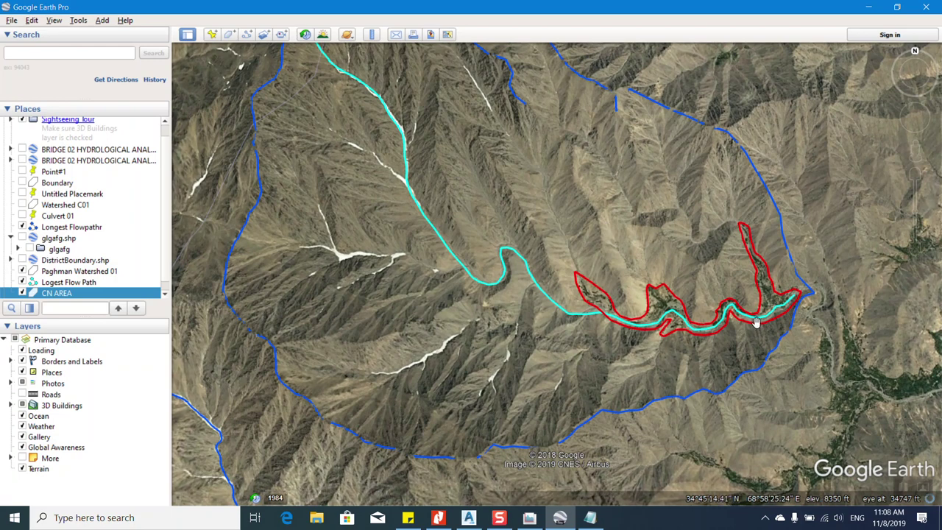
drag(740, 309, 712, 310)
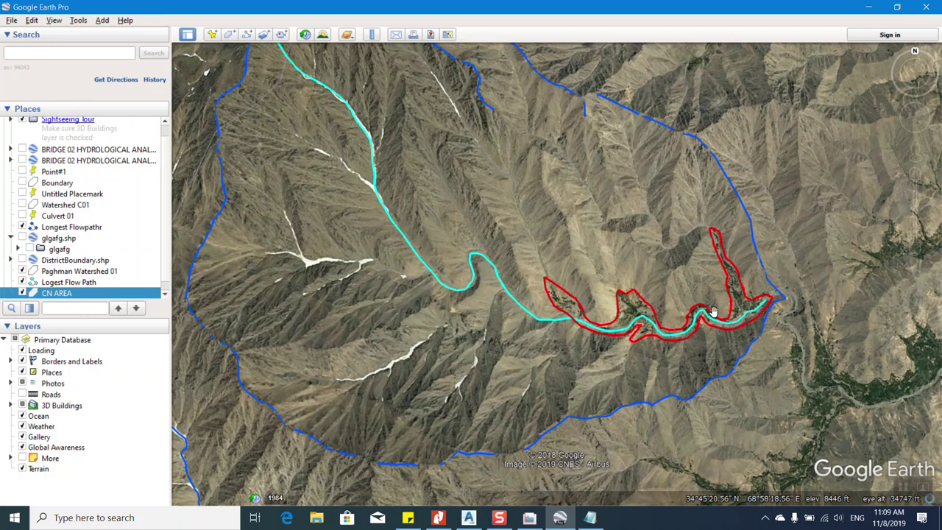
click(529, 518)
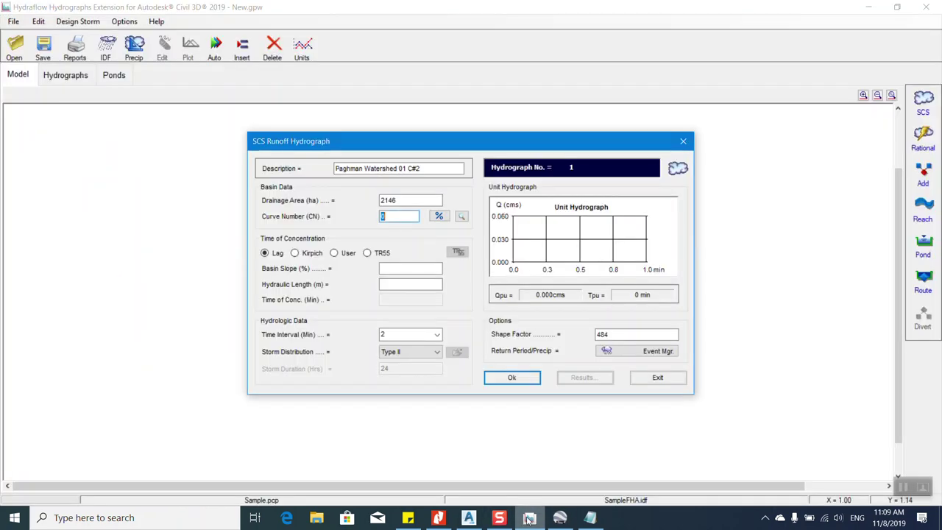
click(438, 216)
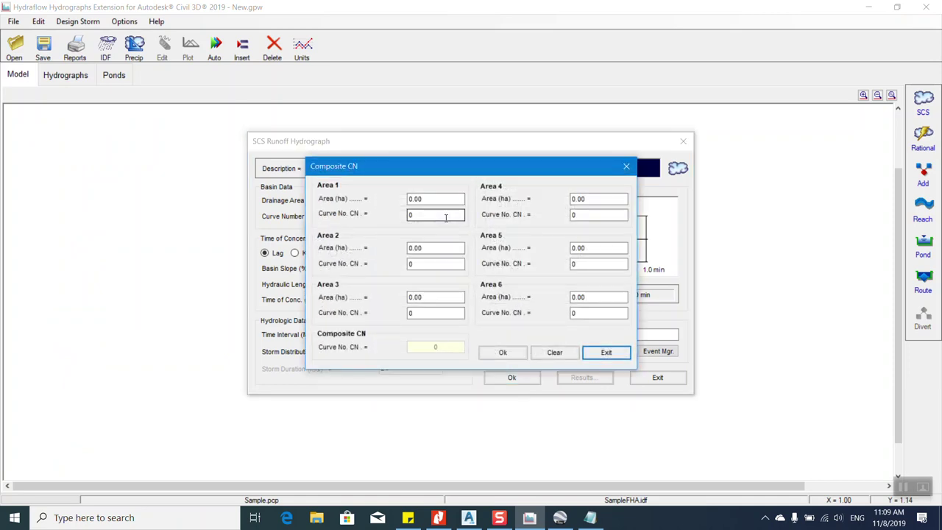
double_click(453, 198)
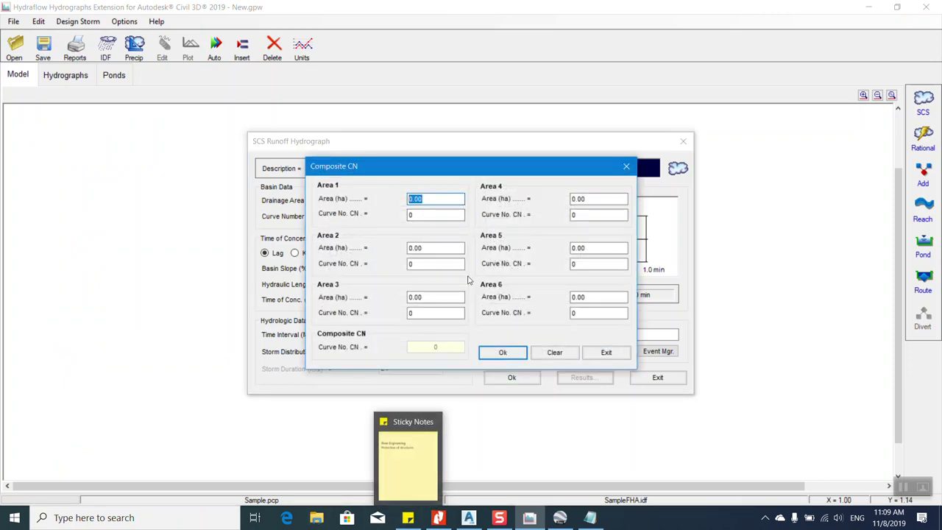
text(76)
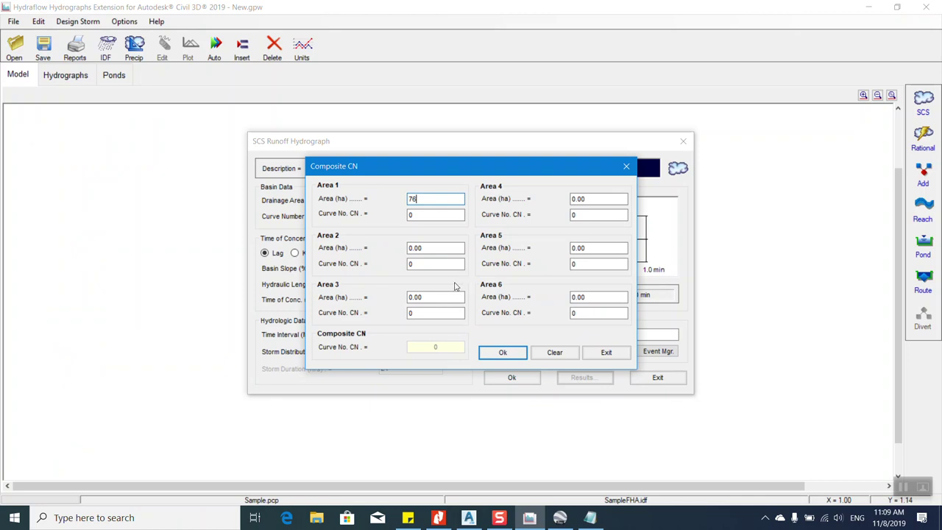
click(410, 215)
click(502, 352)
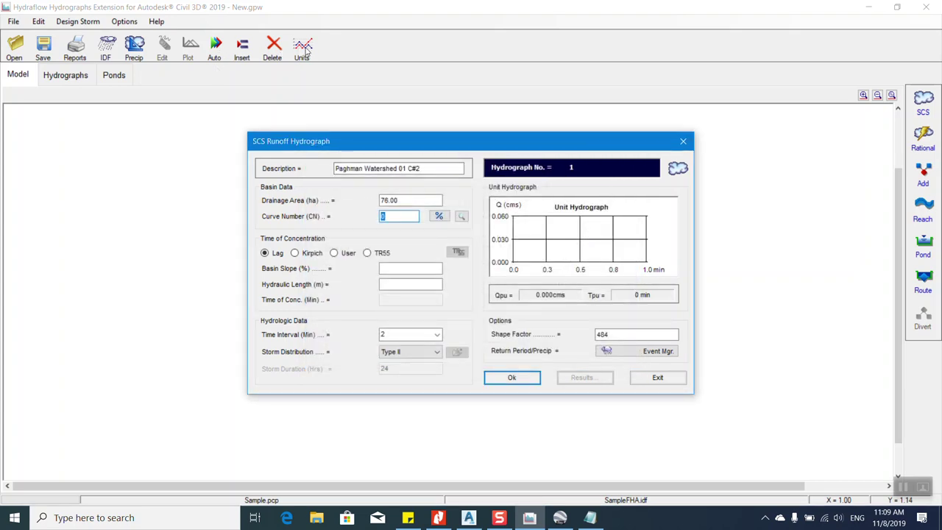
Try to calculate the SCS runoff hydrograph with the basin data entered so far.
click(513, 379)
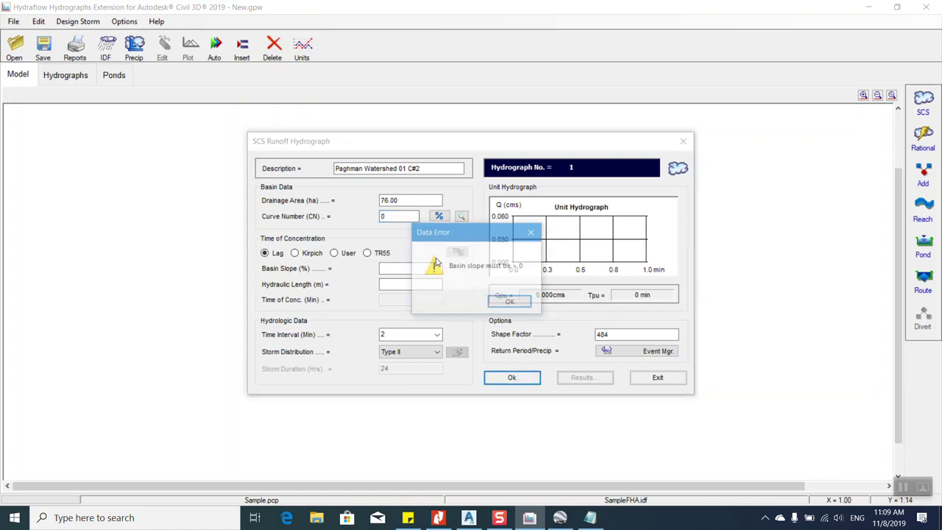
click(509, 302)
click(524, 379)
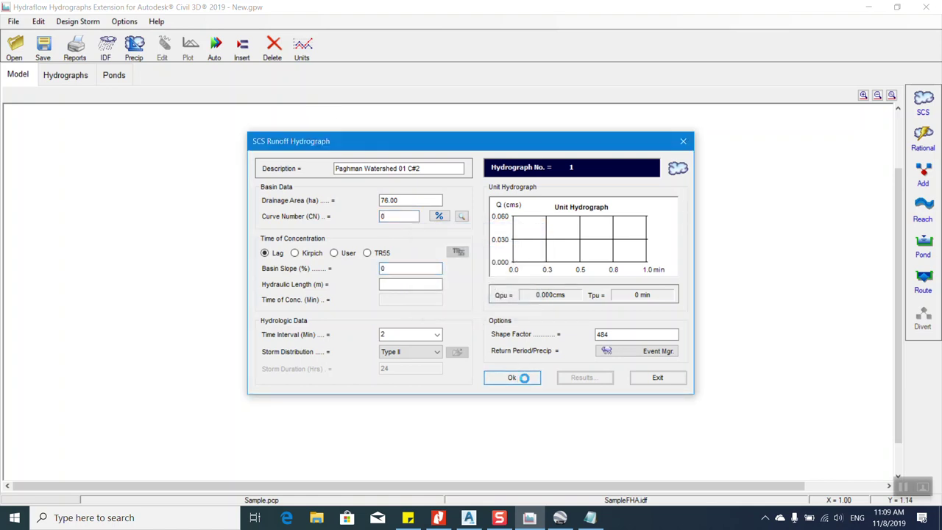
click(512, 302)
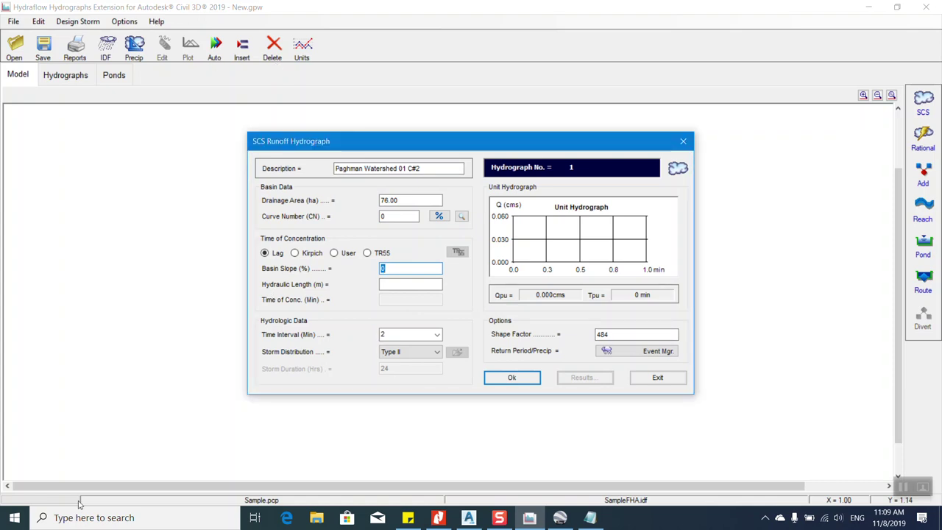
Open This PC in File Explorer and show the Desktop folder in a maximized window.
click(14, 517)
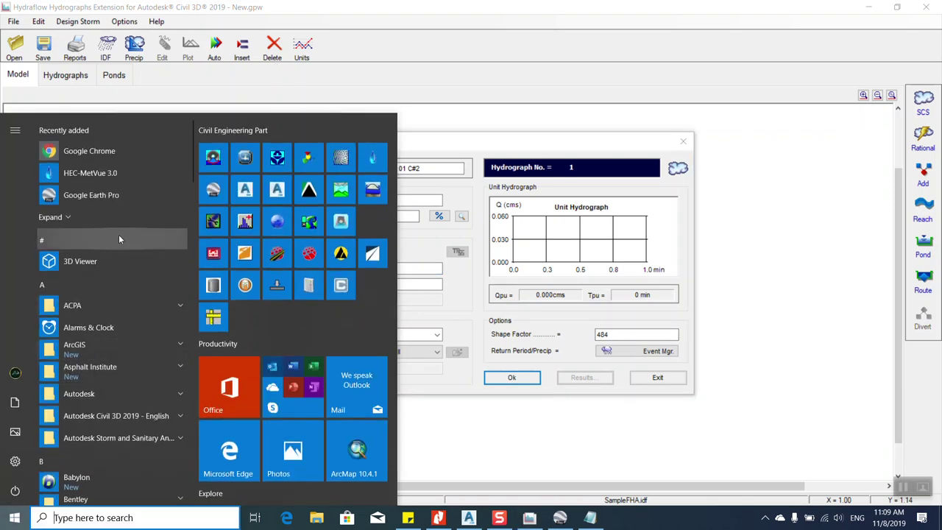
text(PC)
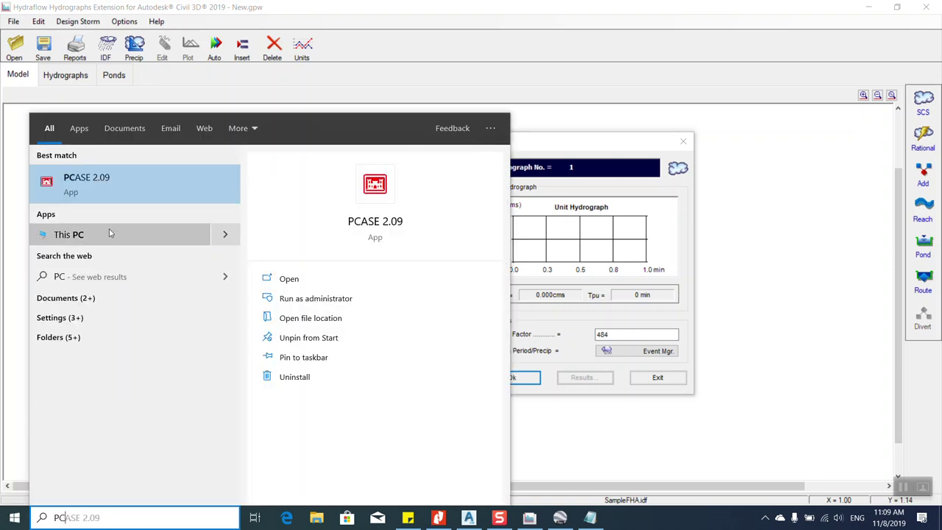
click(109, 233)
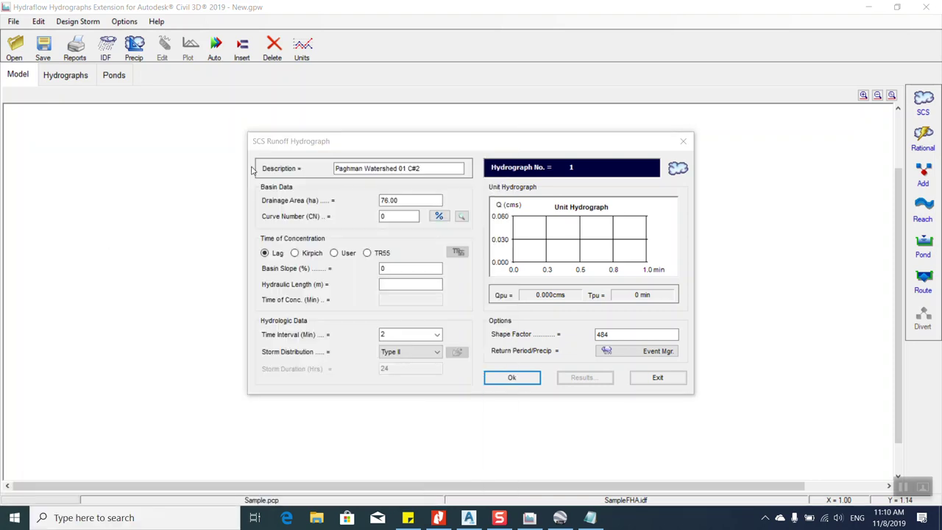
click(177, 159)
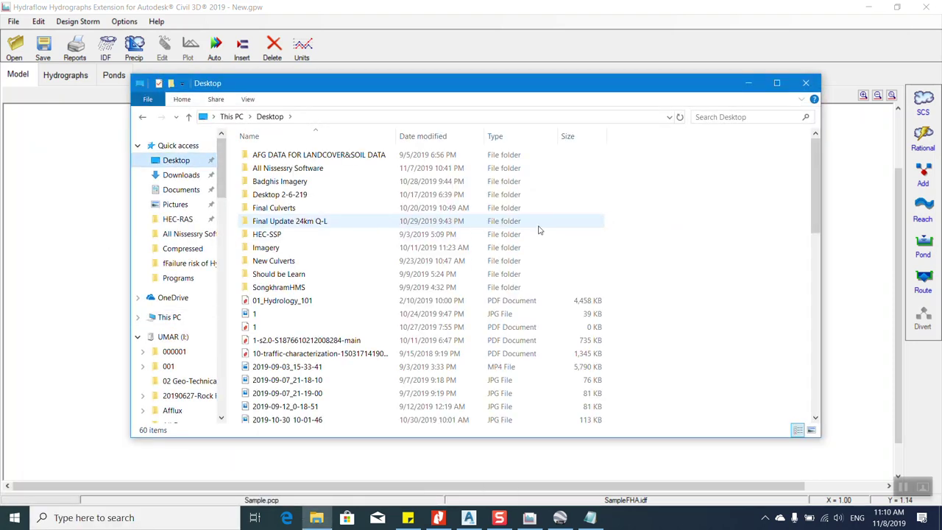
click(777, 82)
Open the PDF book "Engineering Hydrology of Arid and Semi-Arid Regions" from the Desktop folder.
scroll(238, 289, down, 3)
scroll(239, 343, down, 2)
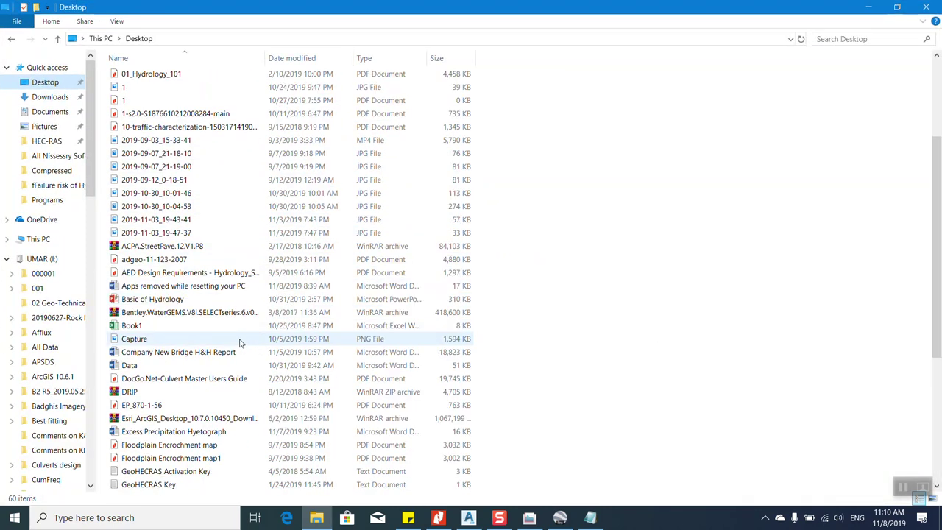
scroll(239, 343, down, 3)
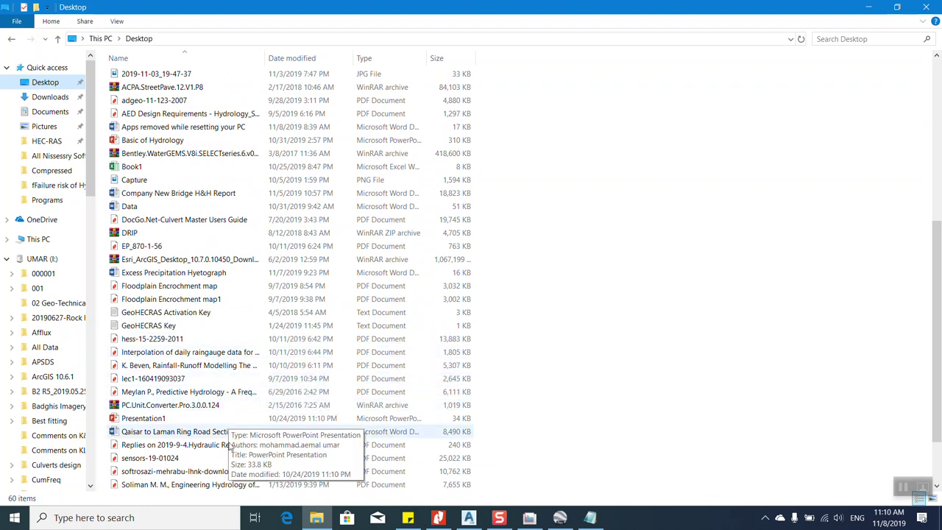
scroll(221, 408, down, 2)
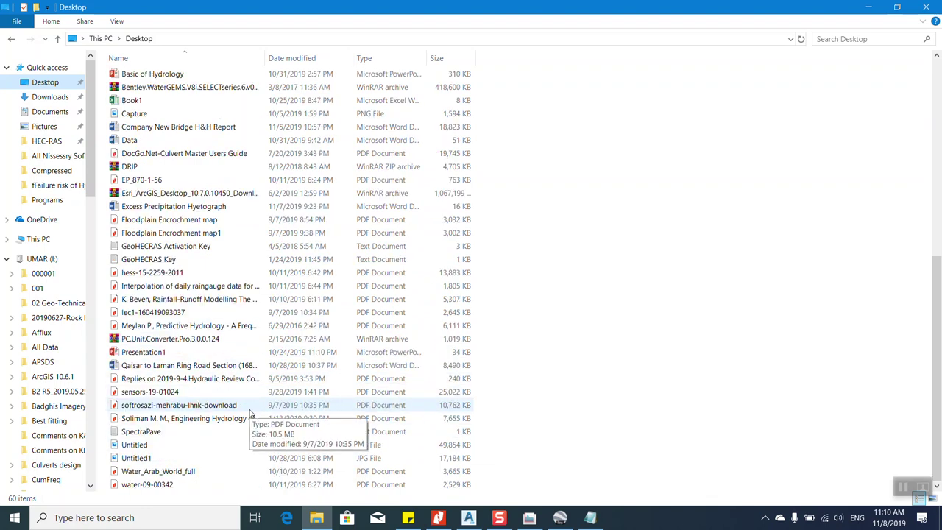
click(192, 418)
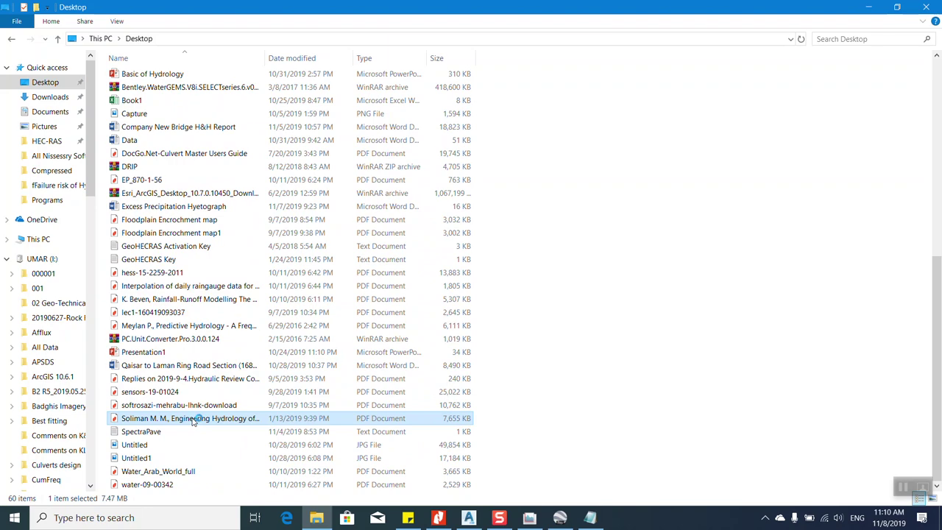
key(Return)
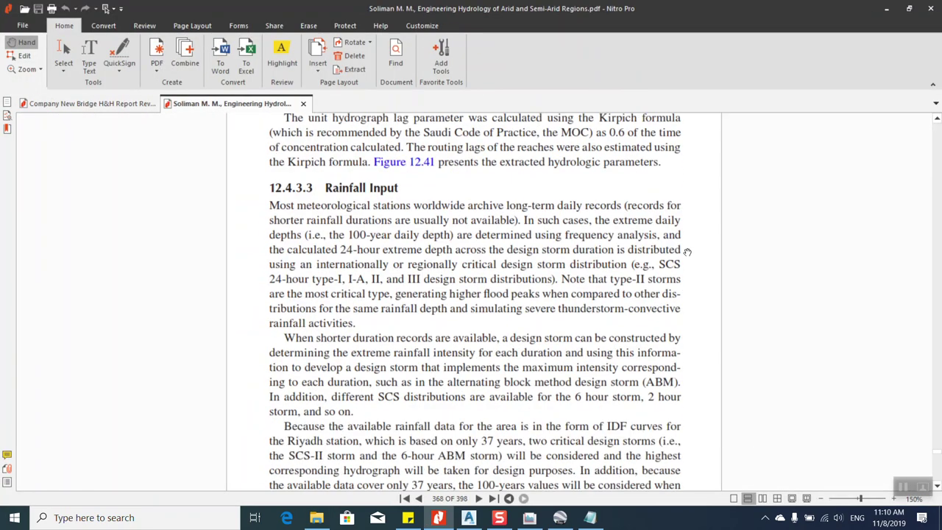
Search the hydrology book for "CN".
scroll(686, 251, up, 5)
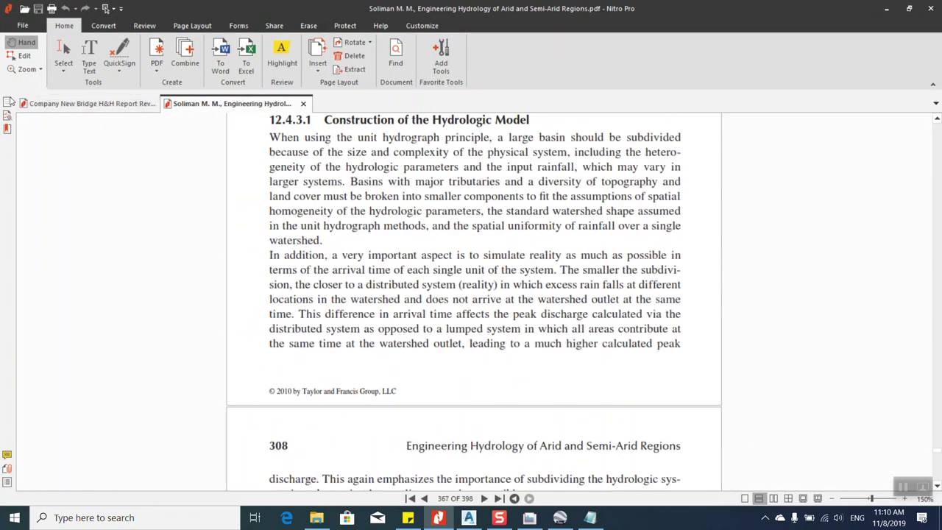
click(6, 115)
text(d)
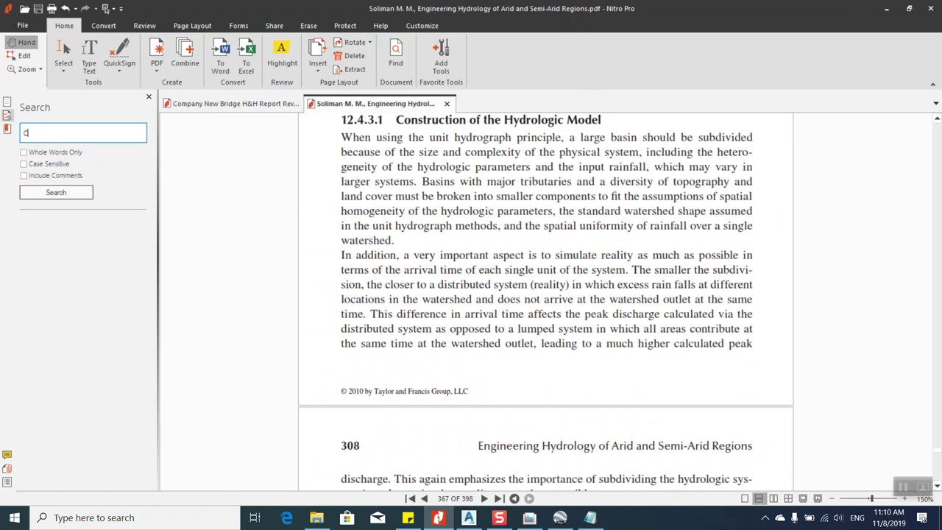
text(N)
key(Return)
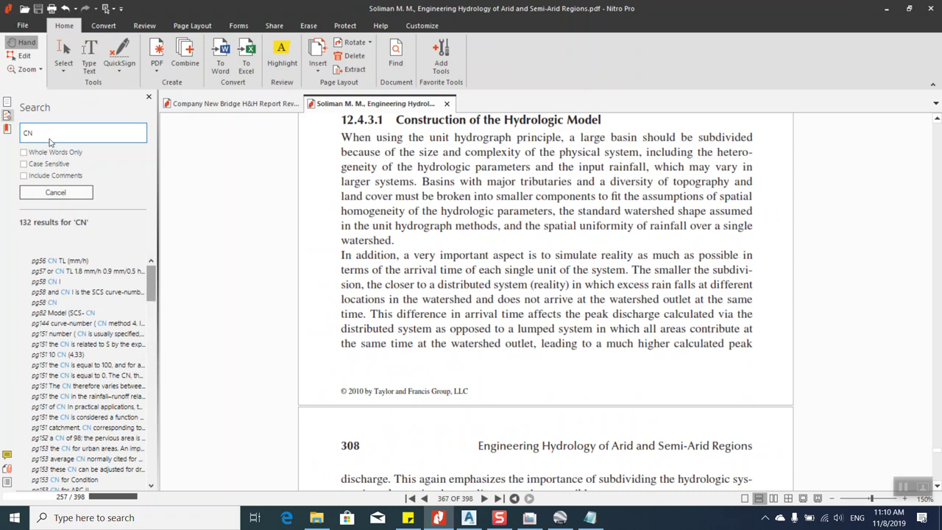
Browse the CN search results and open the first page 334 match on the subcatchment map.
drag(153, 285, 152, 291)
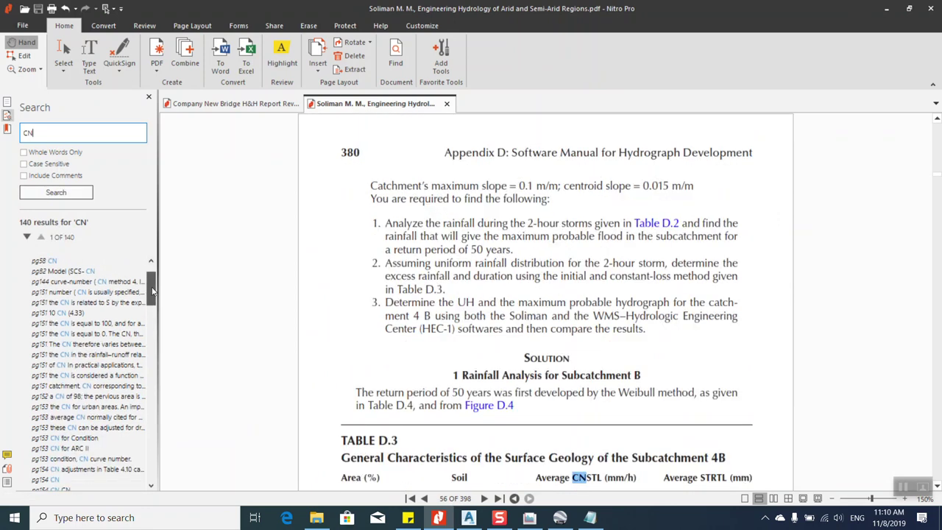
scroll(293, 319, down, 10)
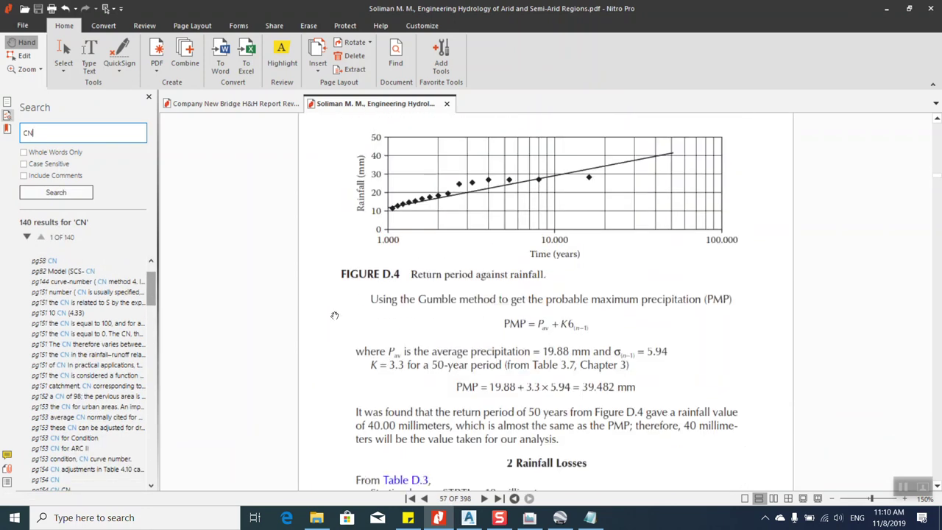
scroll(154, 310, down, 4)
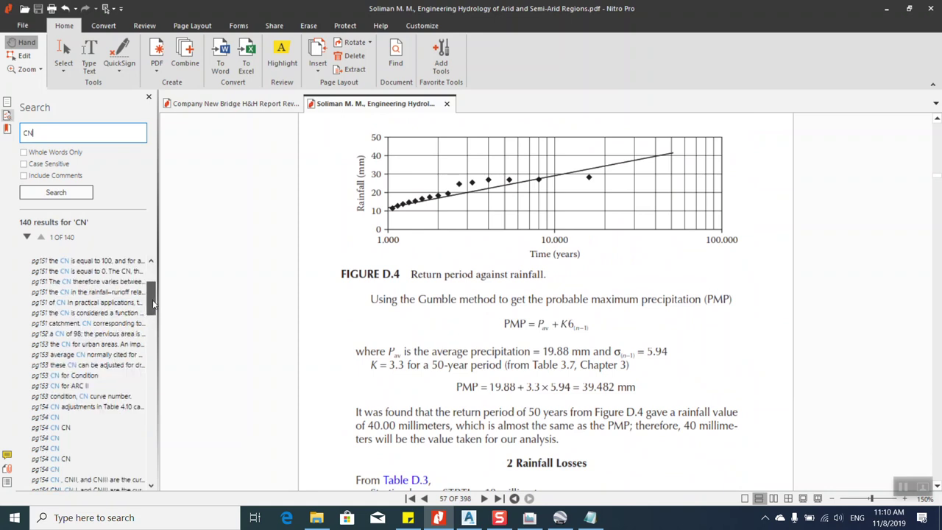
drag(154, 310, 156, 373)
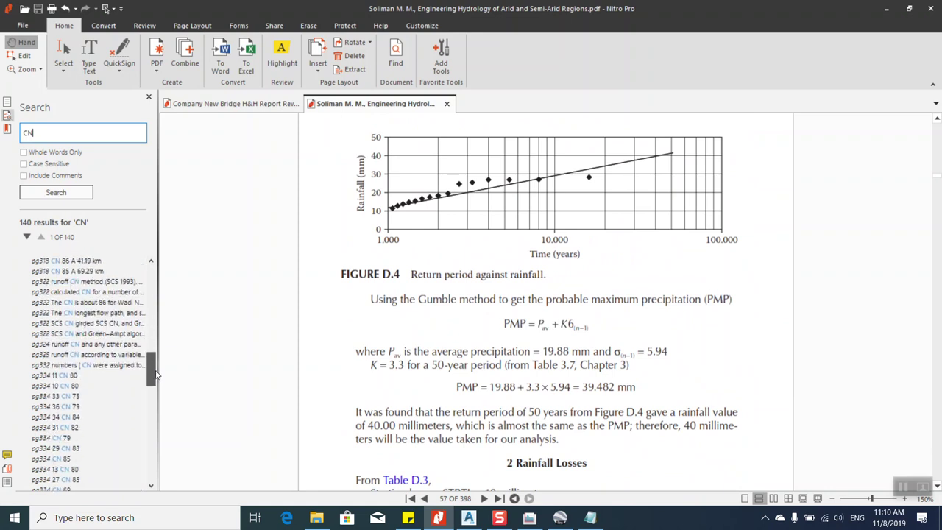
click(99, 377)
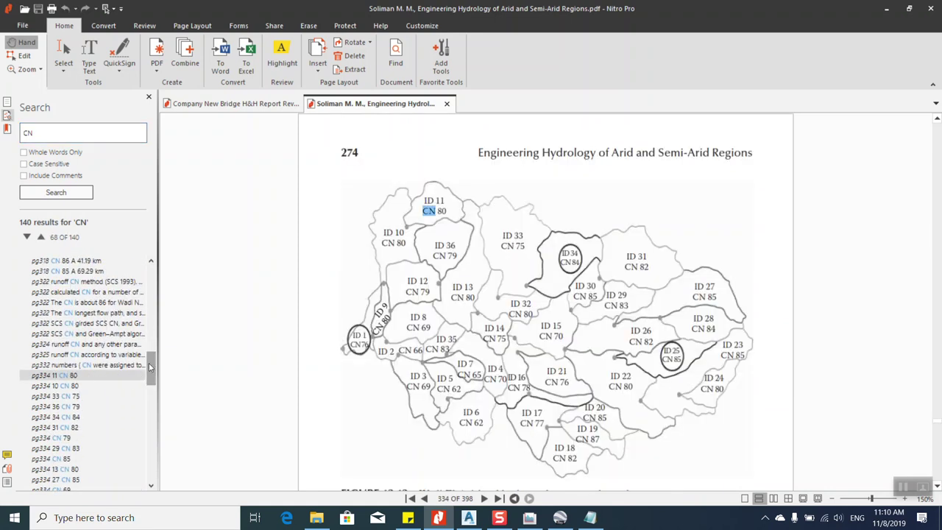
Open the page 334 match about the urbanization level (CN) of subcatchment 1 and look through the following matches.
scroll(151, 368, down, 2)
key(Down)
drag(151, 368, 168, 412)
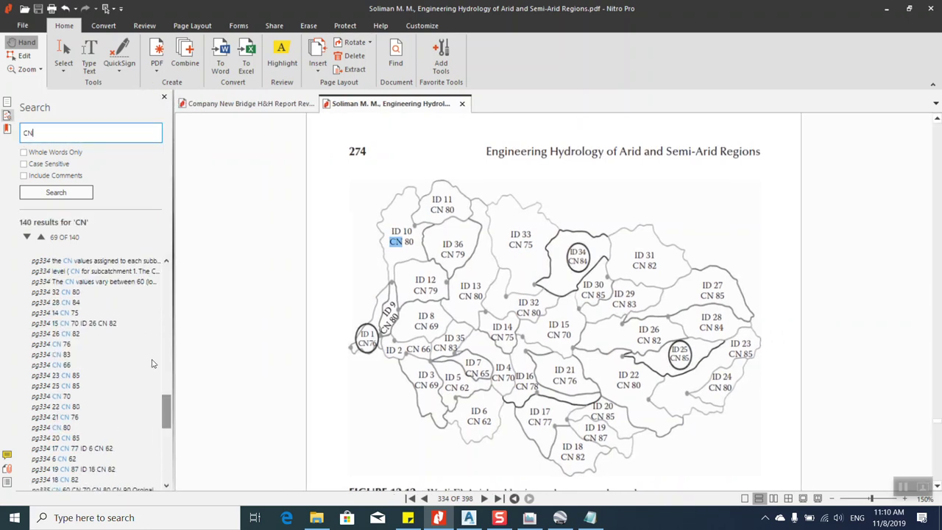
click(111, 273)
scroll(166, 411, down, 1)
scroll(166, 410, down, 5)
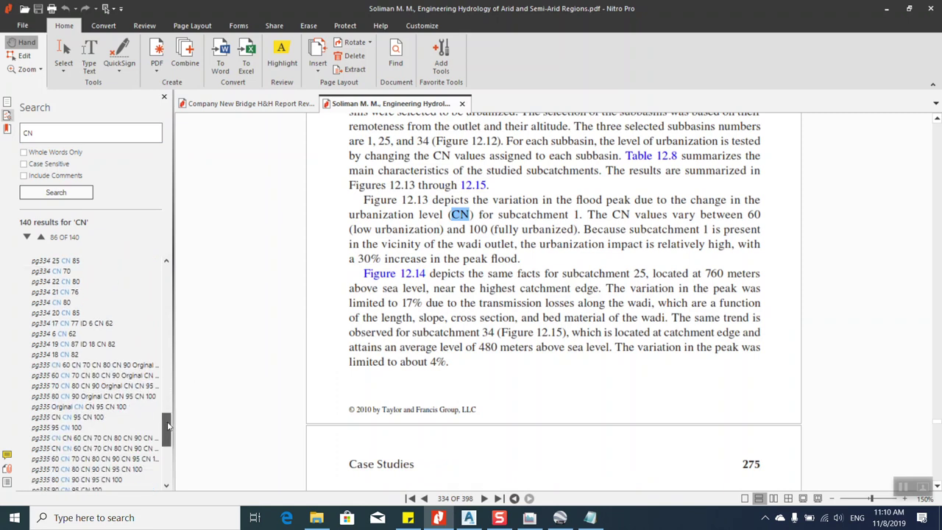
Search the book for "CN TABLE" and repeat the search with only "CN " as the term.
click(68, 133)
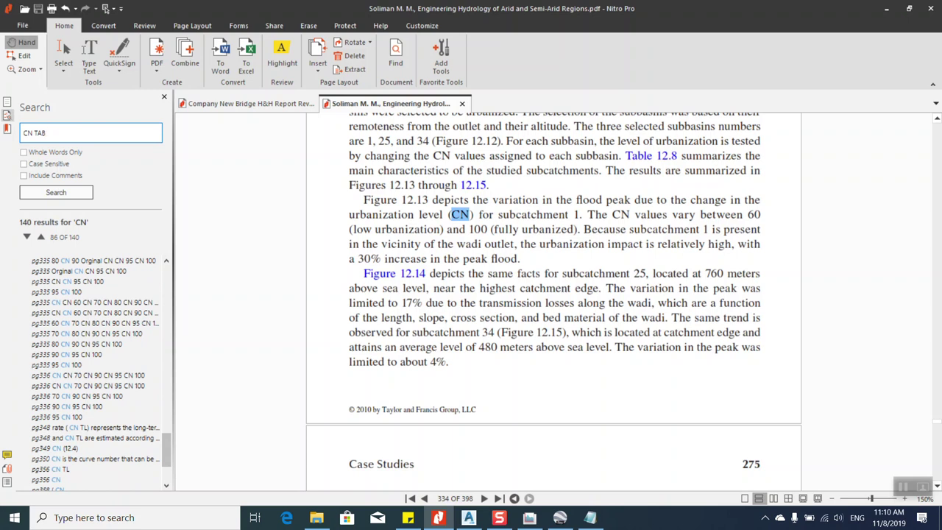
click(73, 193)
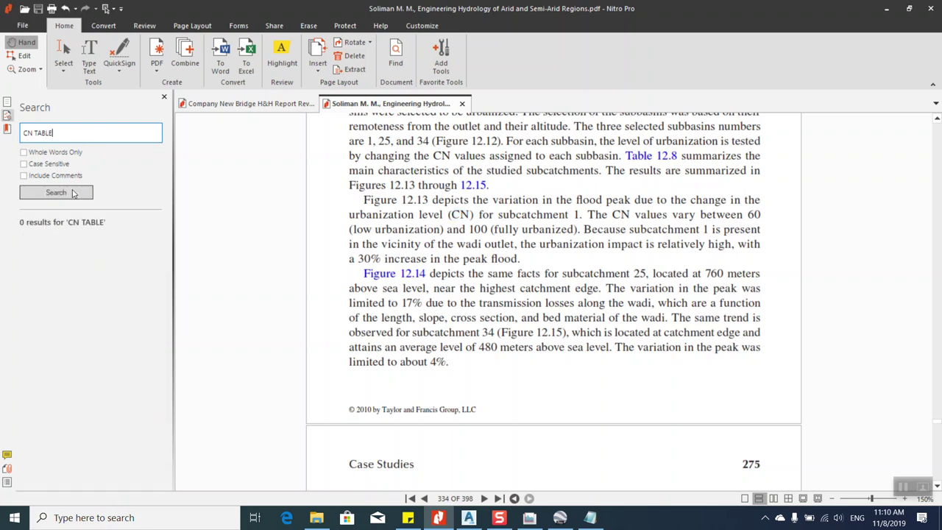
click(62, 132)
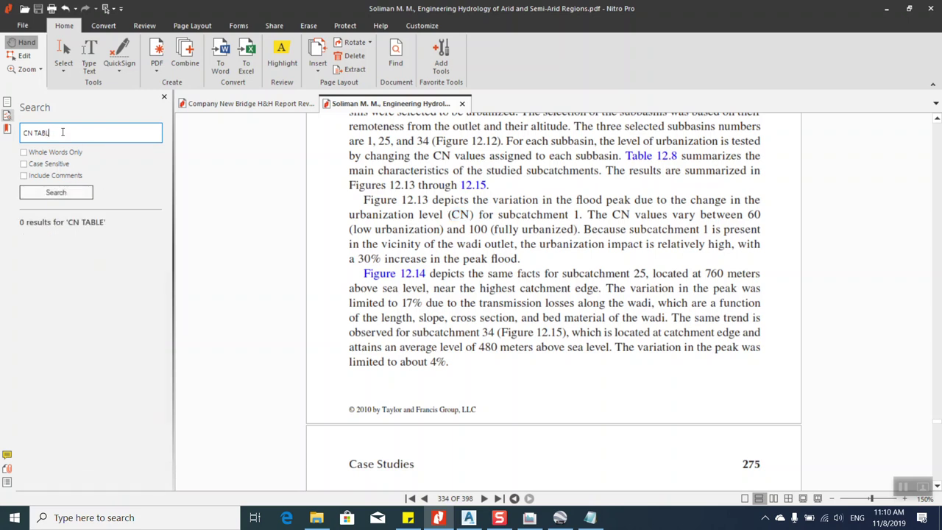
click(78, 194)
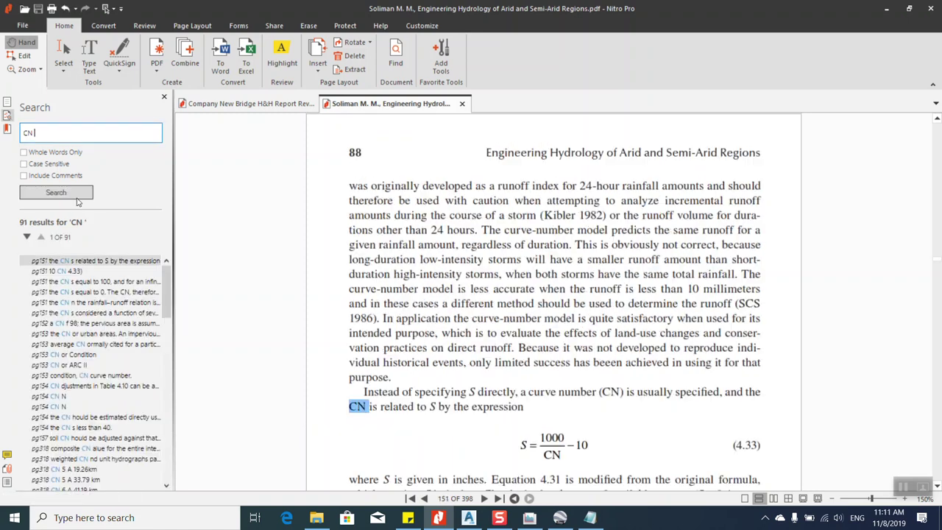
Go through the page 151 and 152 matches and view Table 4.8, Curve Numbers for Various Urban Land Uses.
click(74, 271)
click(74, 281)
click(74, 291)
click(74, 303)
click(73, 313)
click(74, 323)
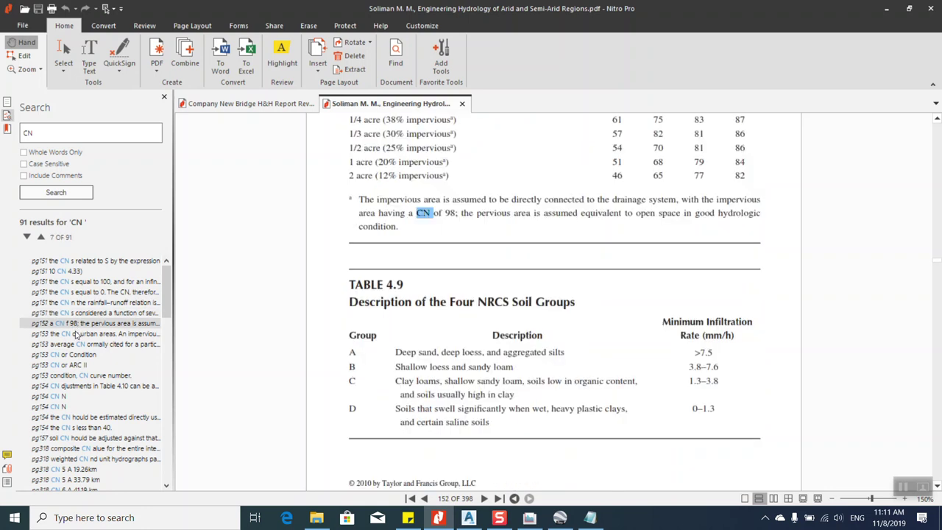
scroll(522, 329, up, 5)
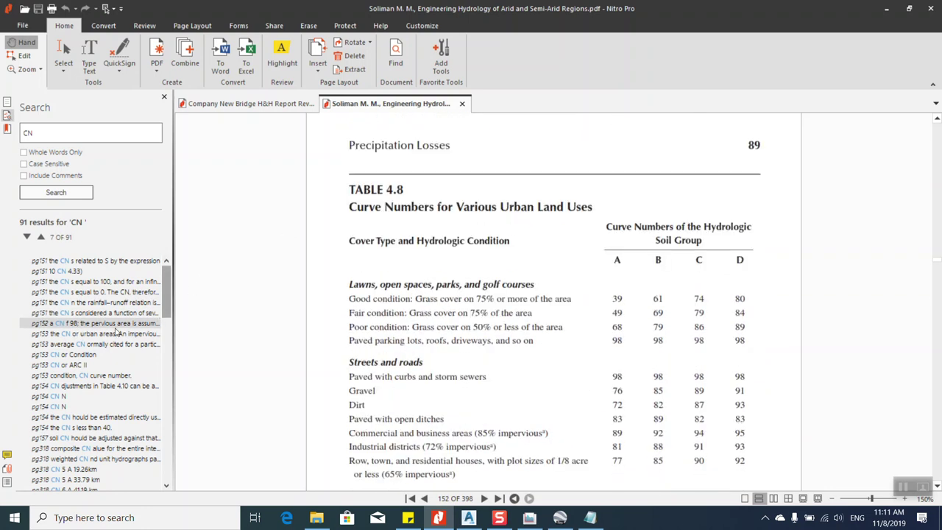
Open the first page 153 match and look over the runoff condition and loss-rate tables on the following pages.
click(114, 335)
scroll(479, 301, down, 3)
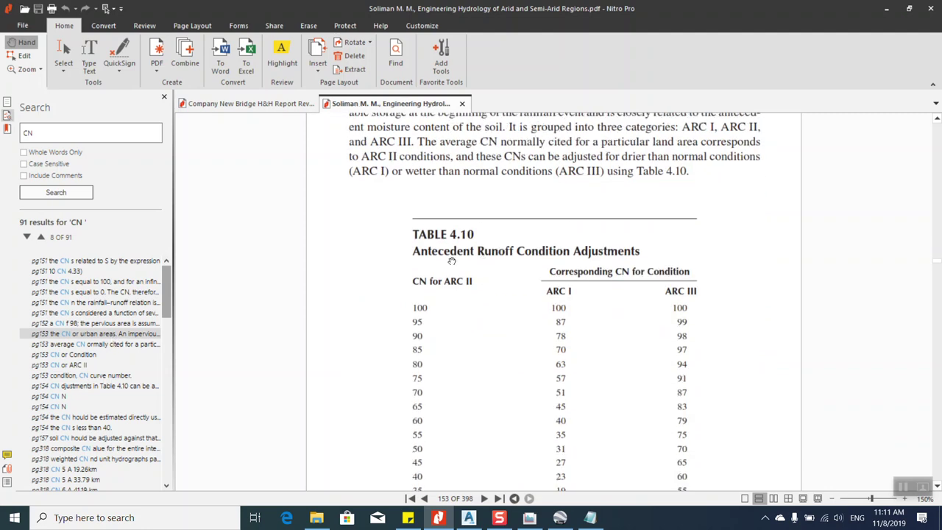
scroll(545, 287, down, 3)
scroll(545, 285, down, 15)
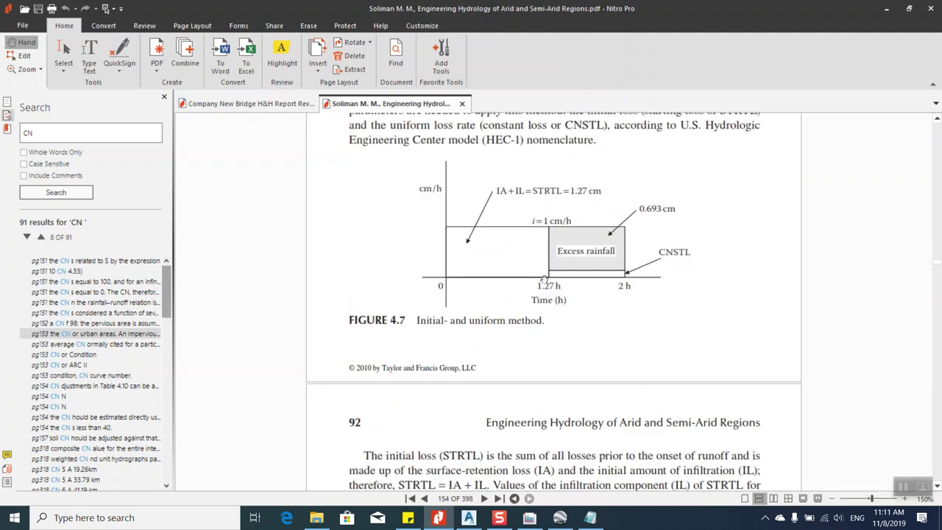
scroll(541, 277, down, 5)
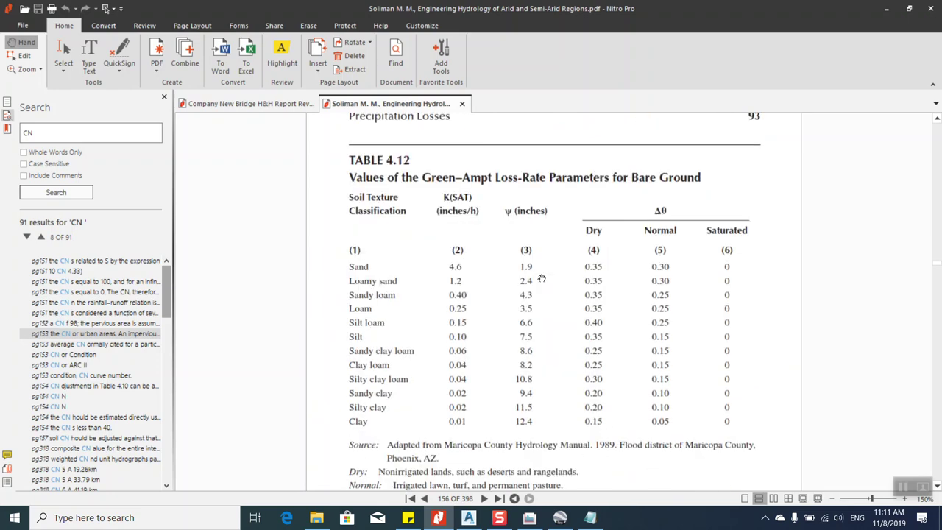
Return to Table 4.8 and examine the urban land-use curve numbers for hydrologic soil groups A to D.
scroll(568, 277, up, 10)
scroll(666, 294, up, 12)
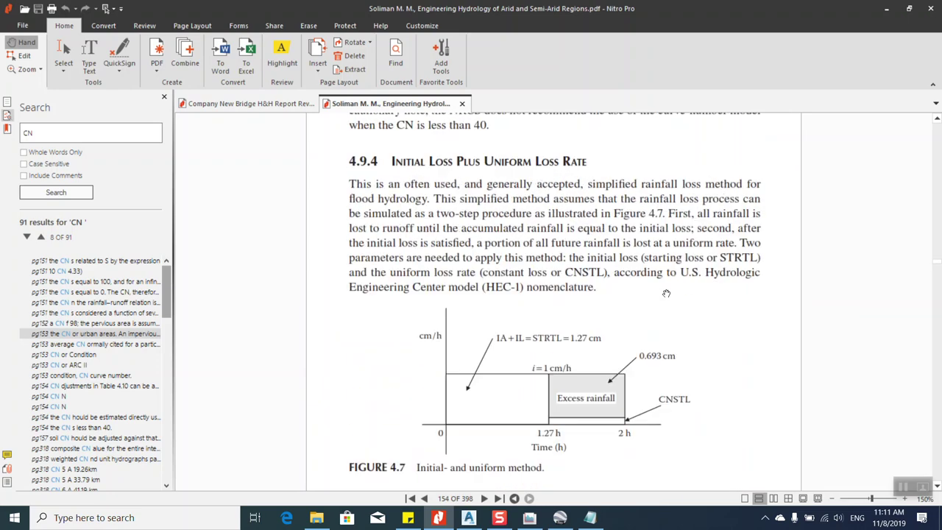
scroll(666, 294, up, 15)
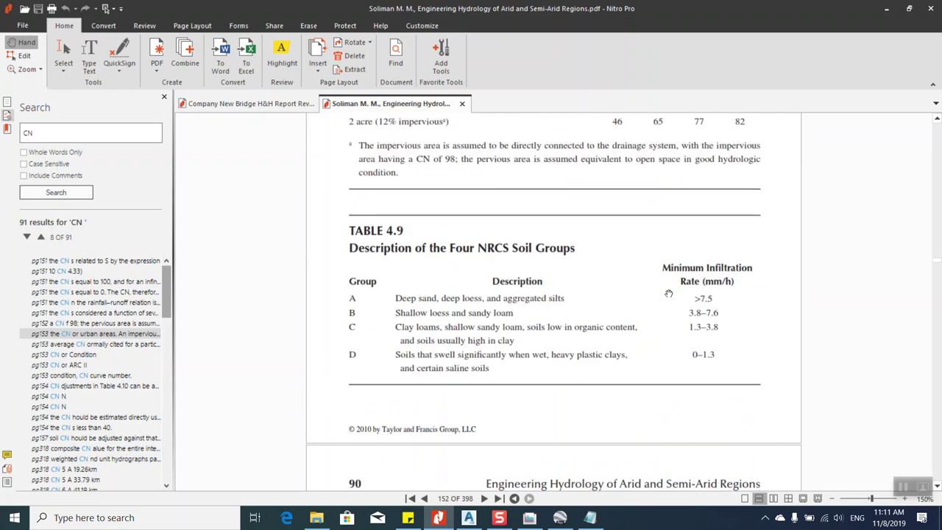
scroll(670, 292, down, 4)
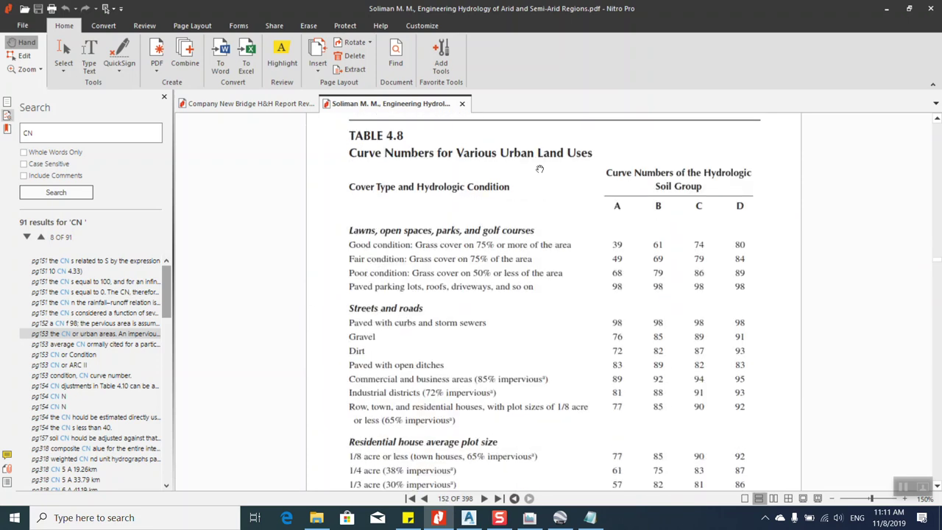
scroll(552, 182, down, 1)
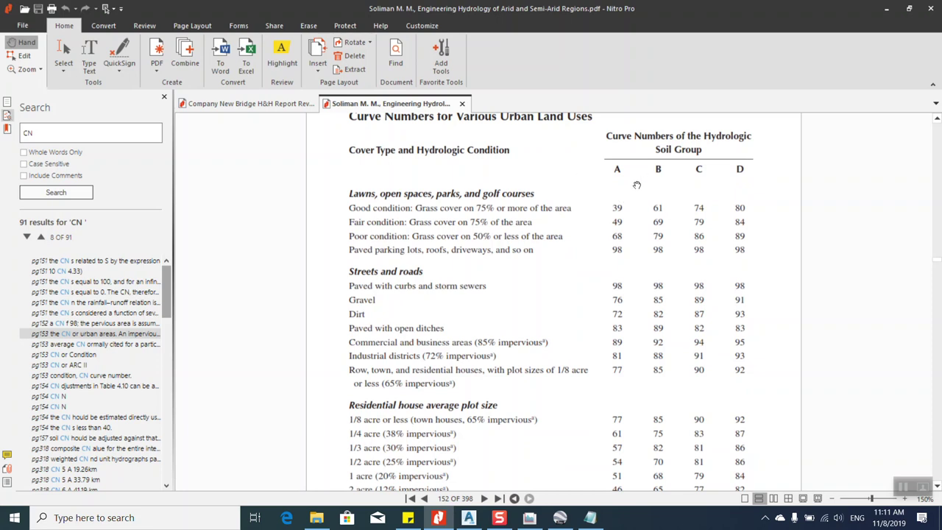
mouse_move(588, 521)
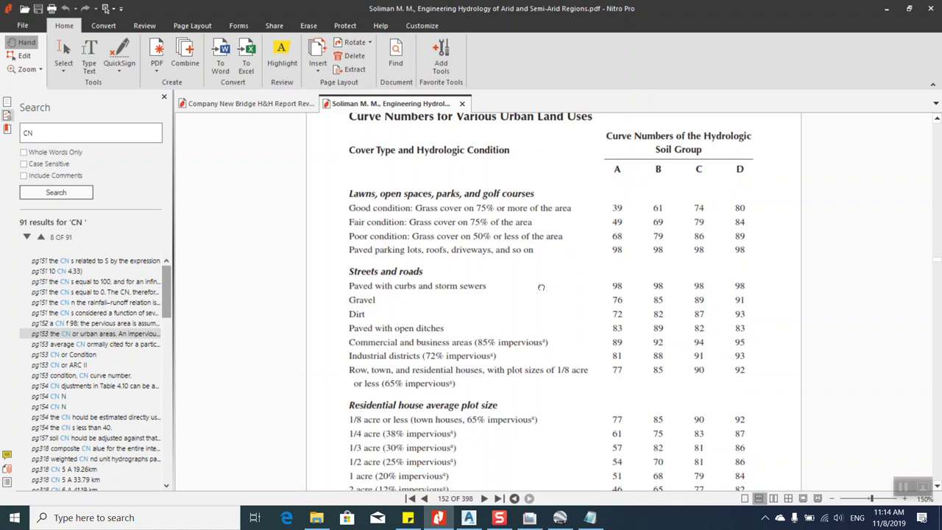
drag(542, 288, 539, 270)
scroll(529, 277, down, 2)
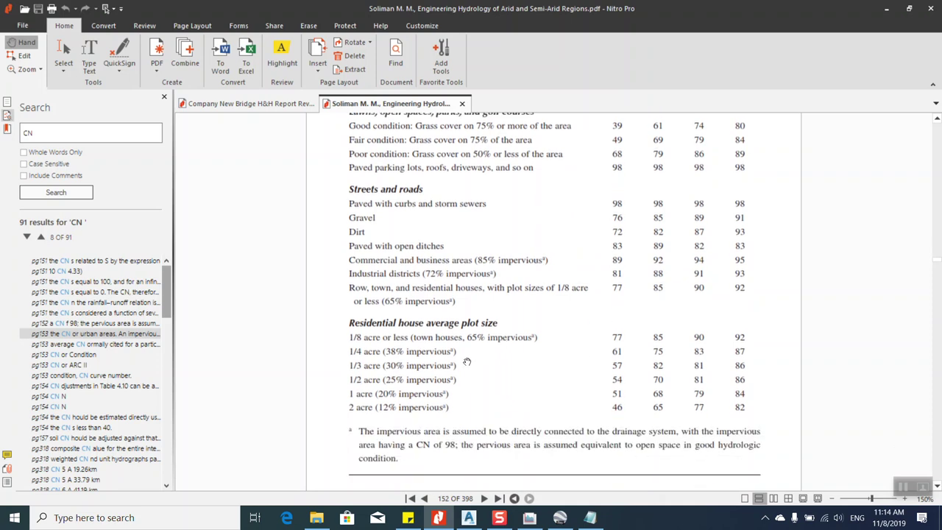
drag(467, 195, 464, 301)
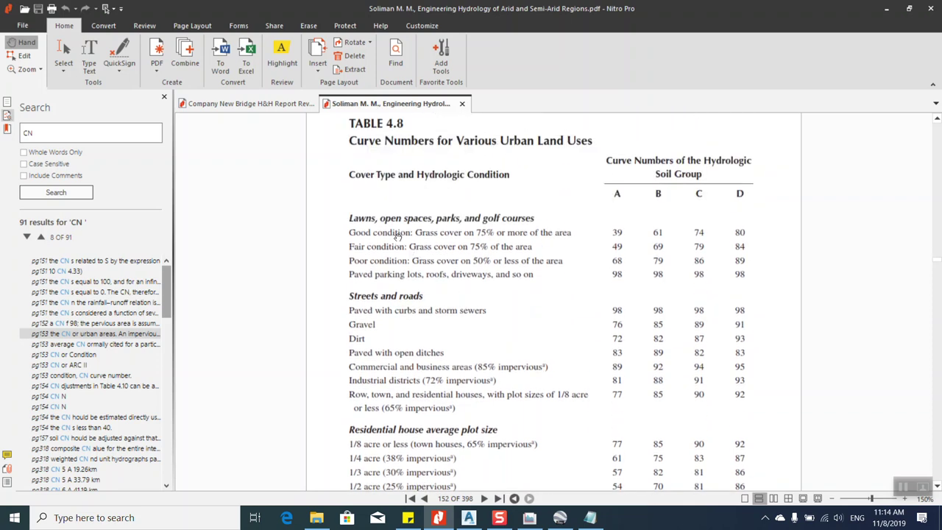
scroll(529, 353, down, 9)
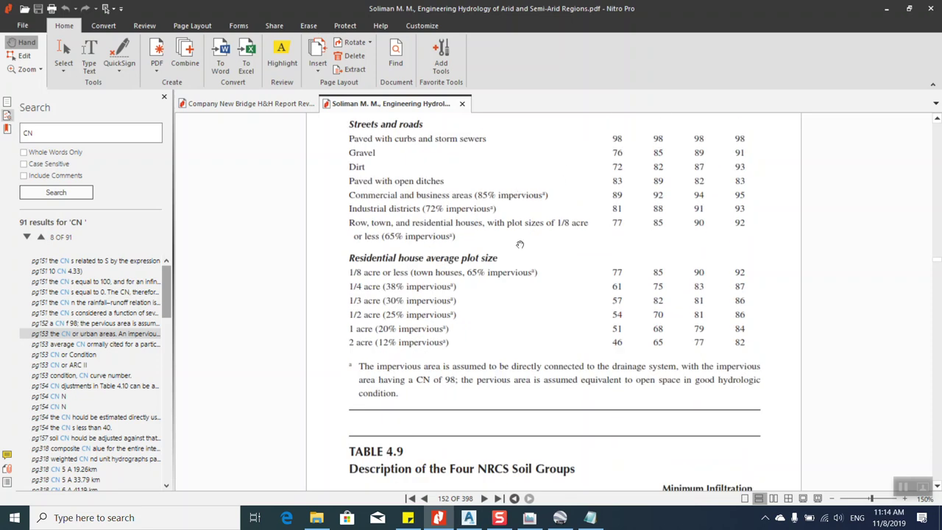
Look past Table 4.8 for other land-cover values and search the book for "CN RURAL".
scroll(529, 325, down, 15)
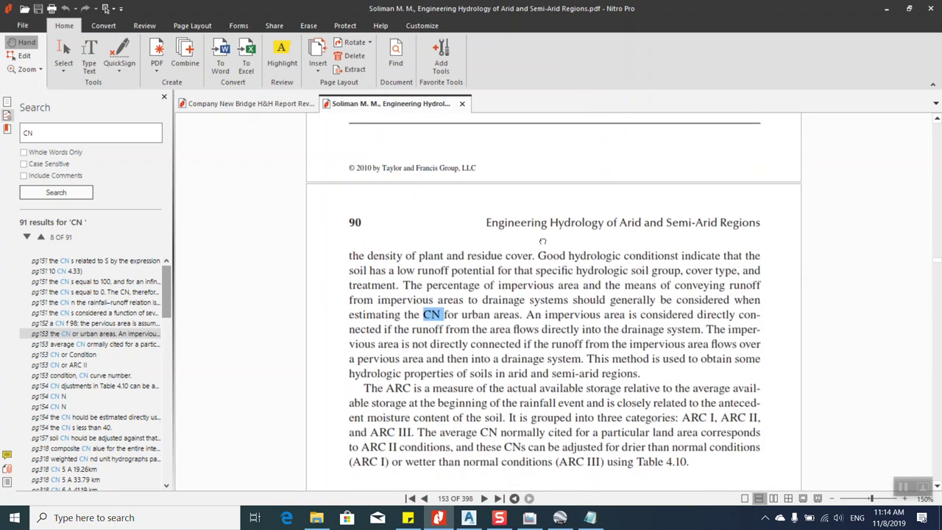
scroll(539, 329, down, 6)
click(64, 134)
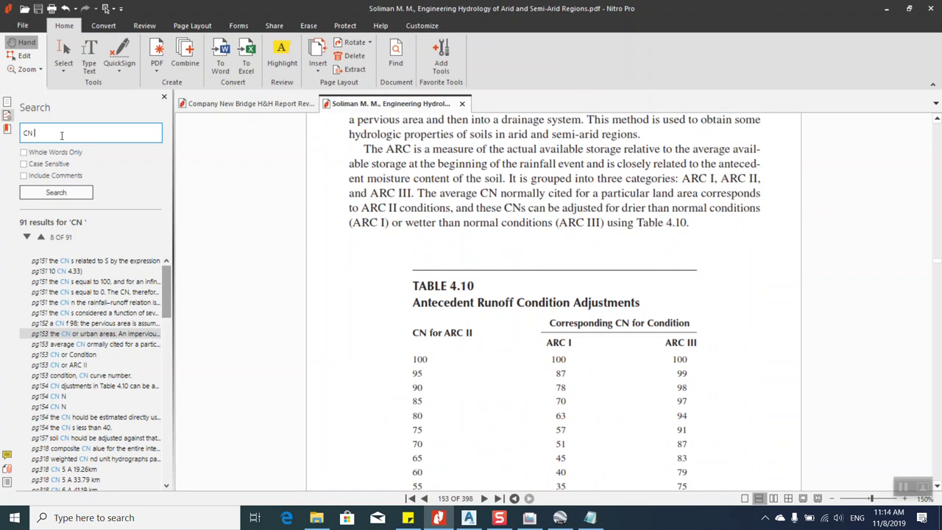
text(RURAL)
key(Return)
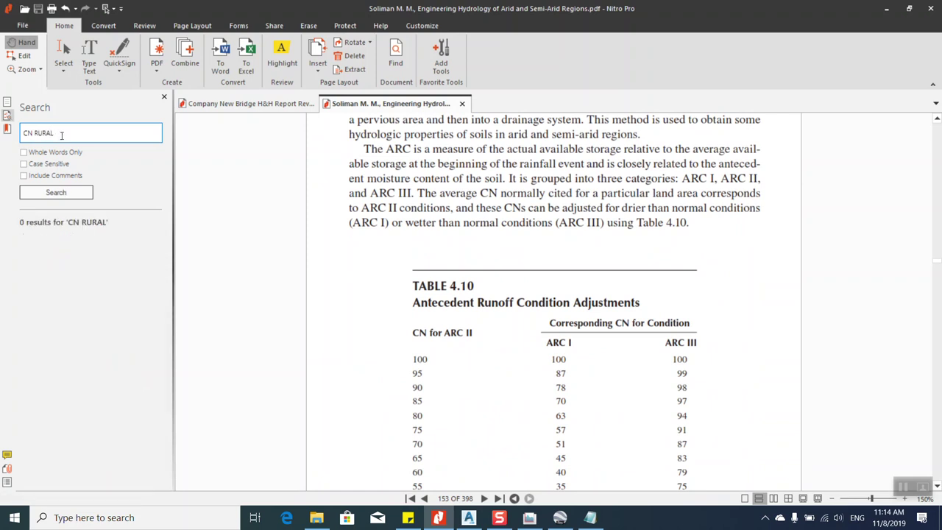
Shorten the book search text to CN and look through the pages after Table 4.10 into Chapter 5 for rural curve numbers.
key(BackSpace)
key(BackSpace)
key(BackSpace)
key(BackSpace)
key(BackSpace)
scroll(437, 245, down, 15)
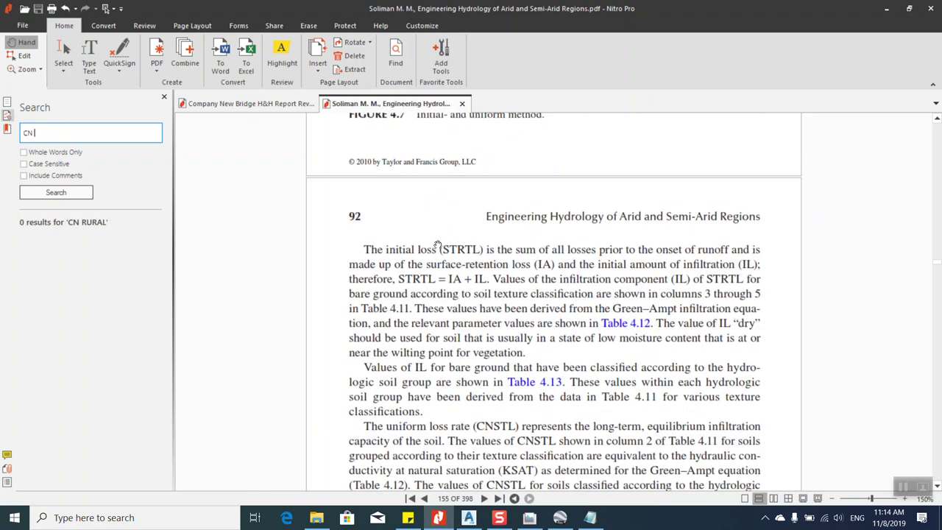
scroll(437, 245, down, 5)
scroll(935, 326, down, 5)
scroll(937, 326, down, 10)
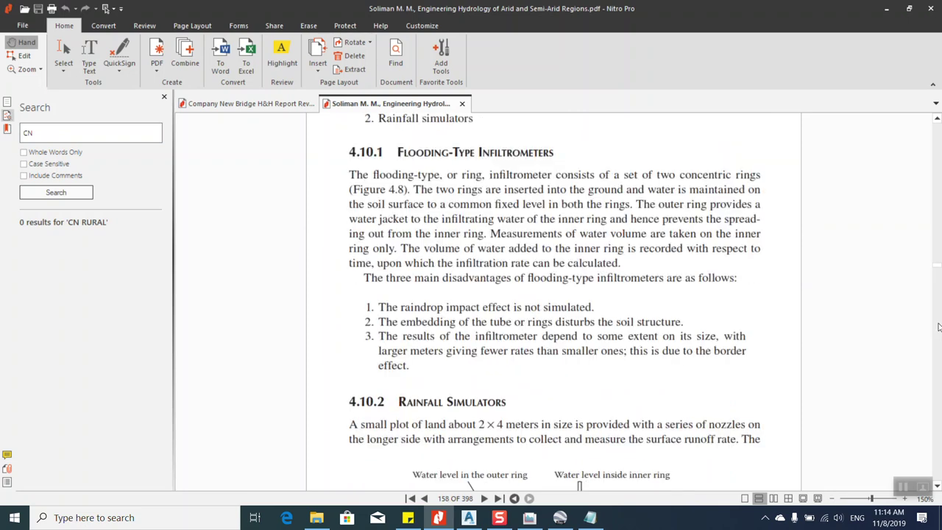
scroll(937, 326, down, 20)
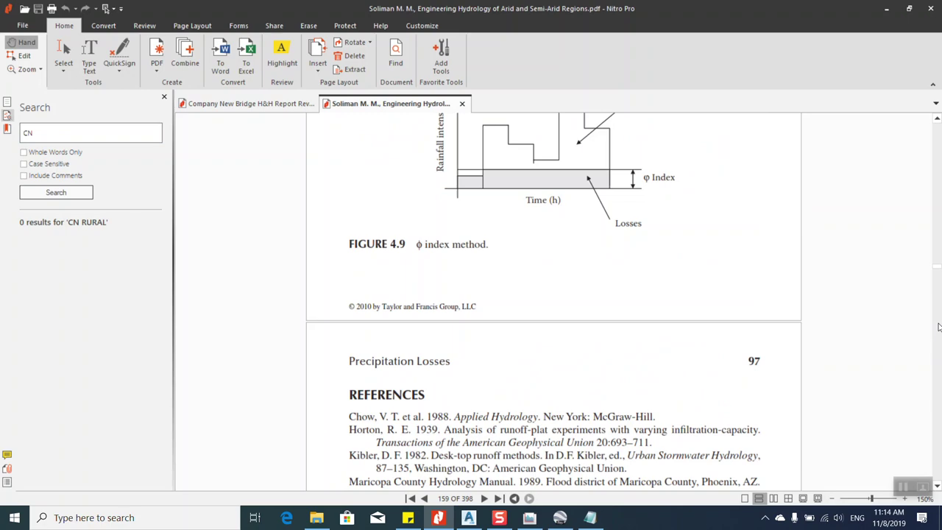
scroll(937, 327, down, 20)
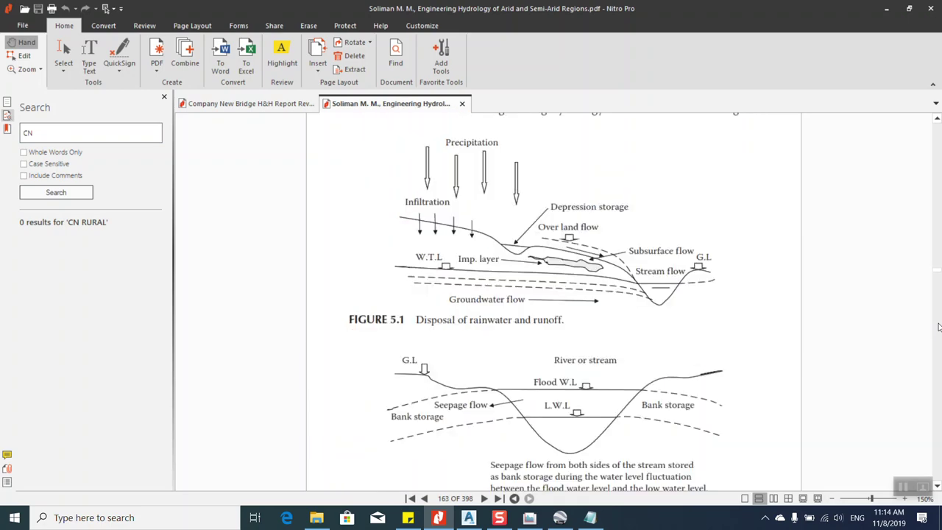
scroll(937, 327, down, 20)
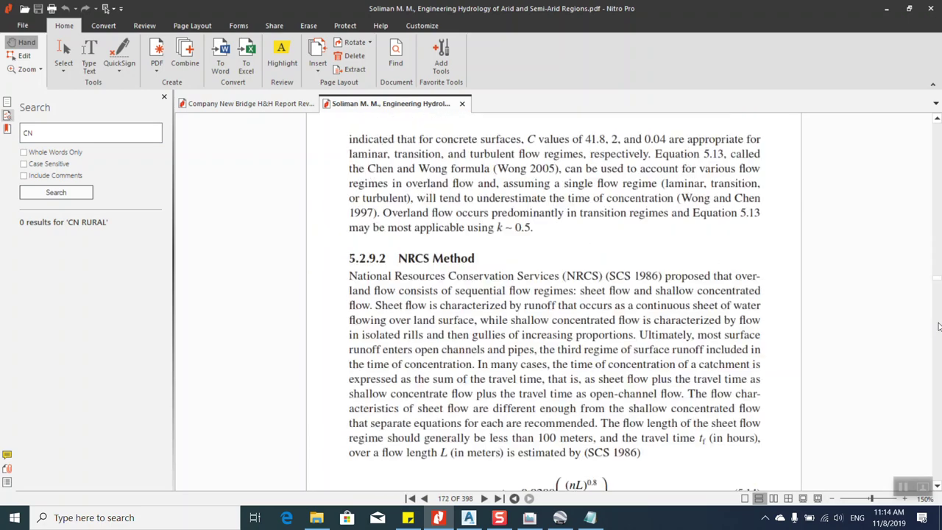
Switch to File Explorer, search the Documents folder for "REPORT PDF" and open Company New Bridge H&H Report Revision1.
click(886, 9)
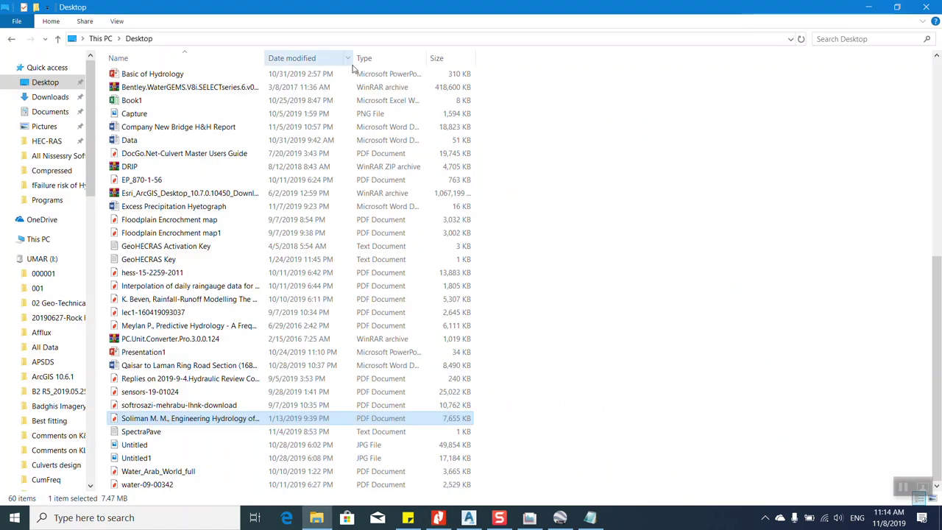
click(46, 112)
click(854, 40)
text(REPORT)
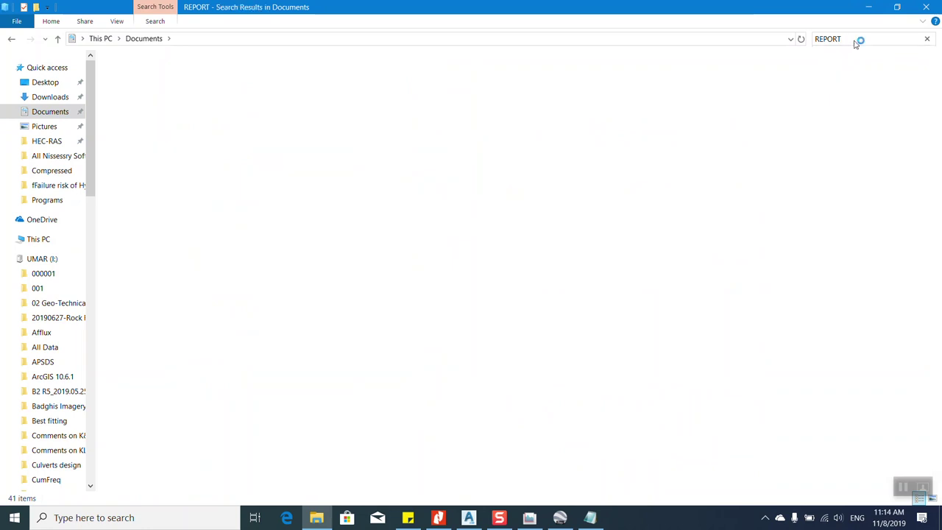
text( PF)
key(BackSpace)
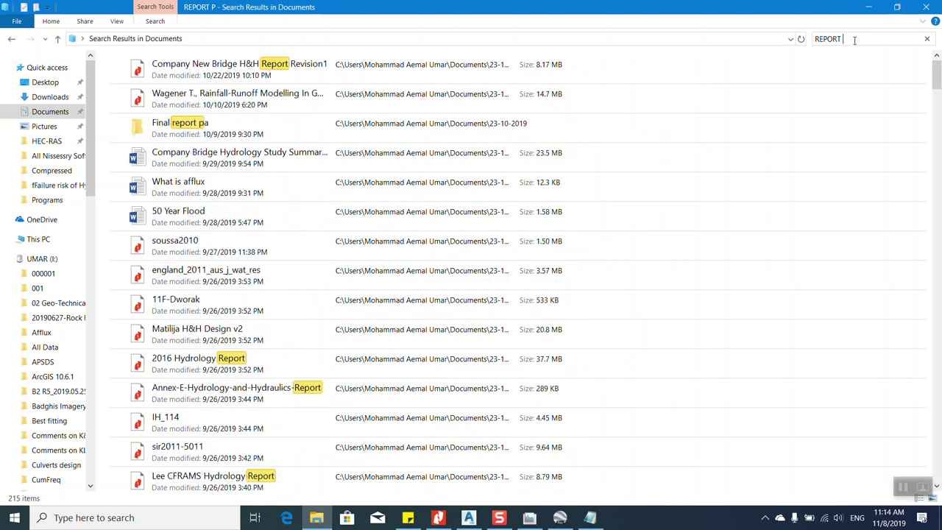
text(DF)
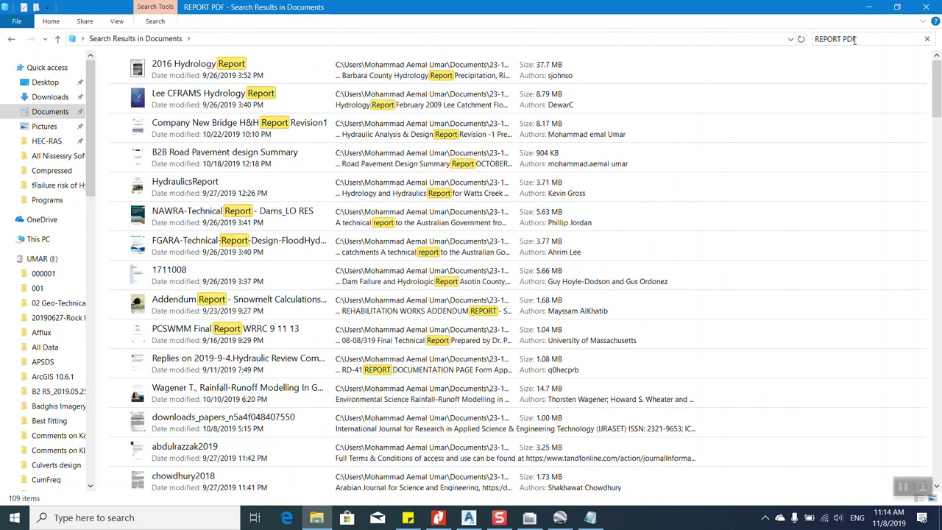
double_click(272, 130)
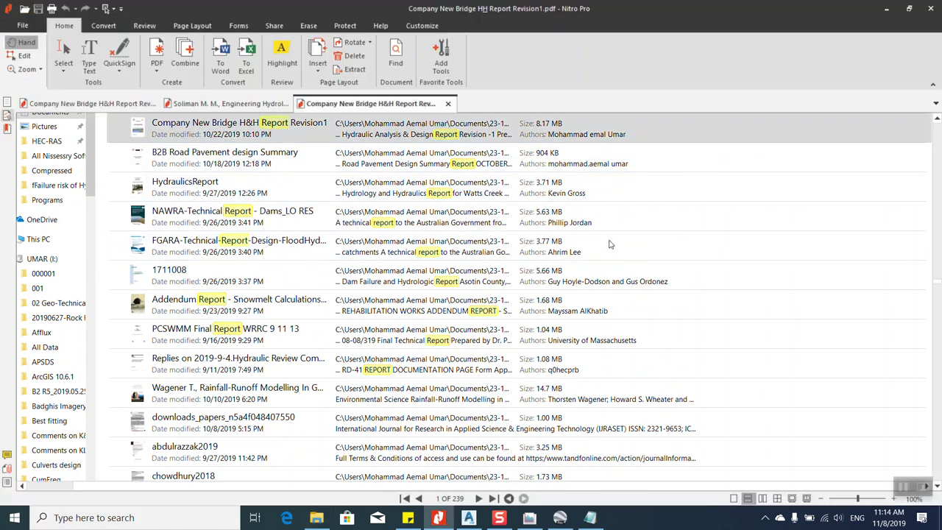
Find section 19, Runoff curve numbers table, on page 24 of the bridge report.
scroll(611, 234, down, 3)
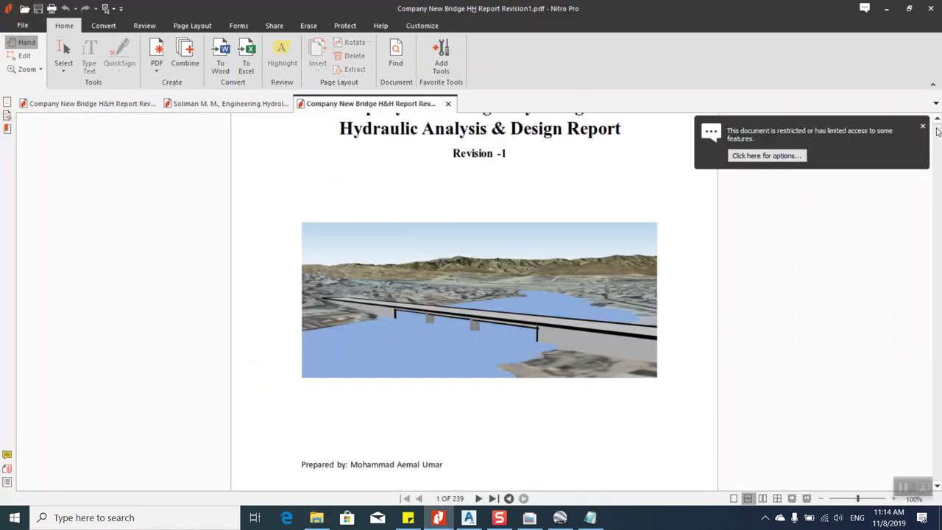
drag(938, 130, 937, 160)
scroll(938, 176, down, 5)
scroll(939, 193, down, 10)
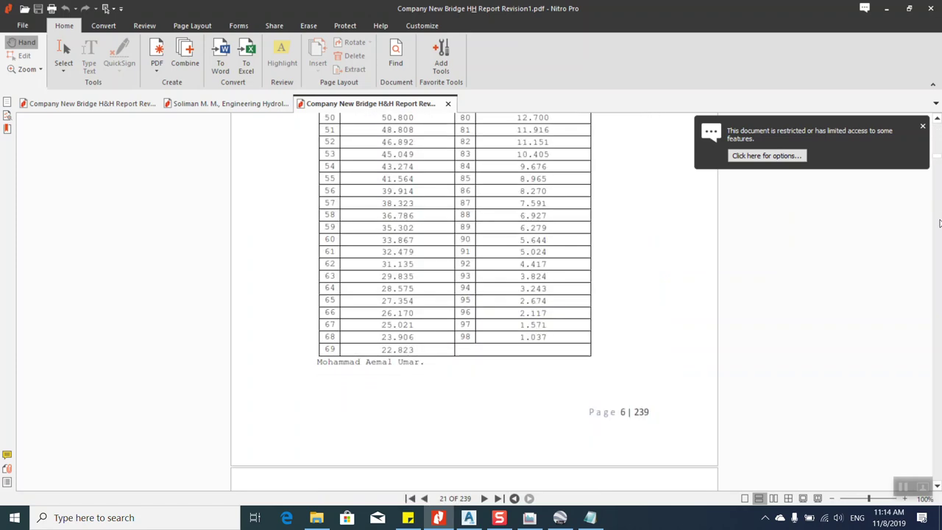
scroll(939, 223, down, 10)
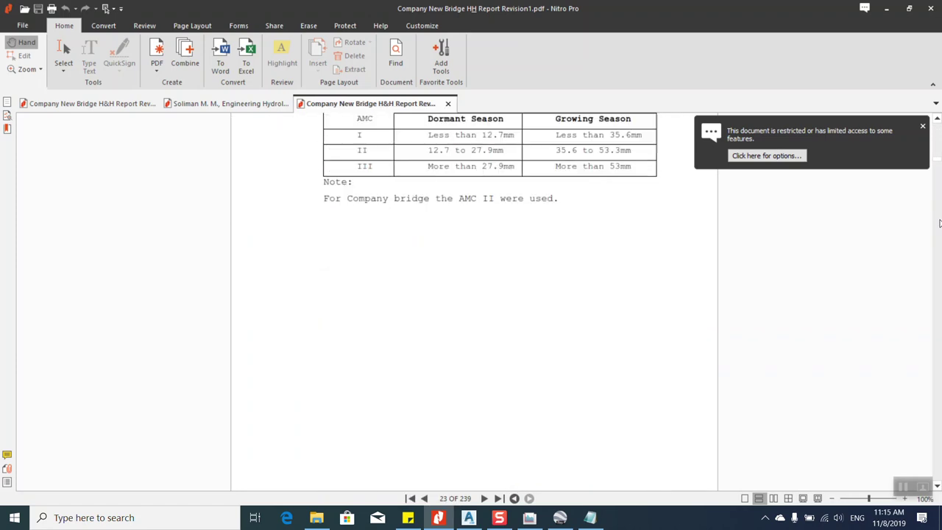
scroll(939, 223, up, 1)
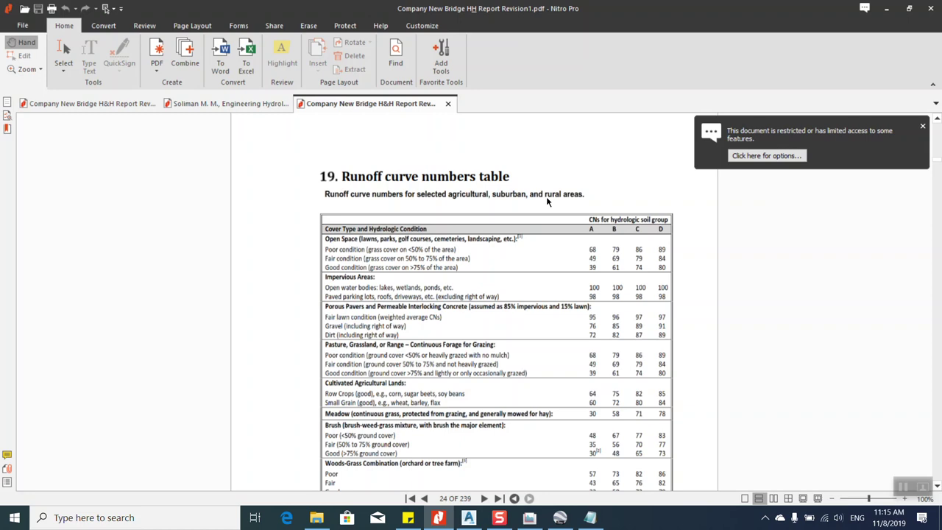
scroll(546, 202, down, 1)
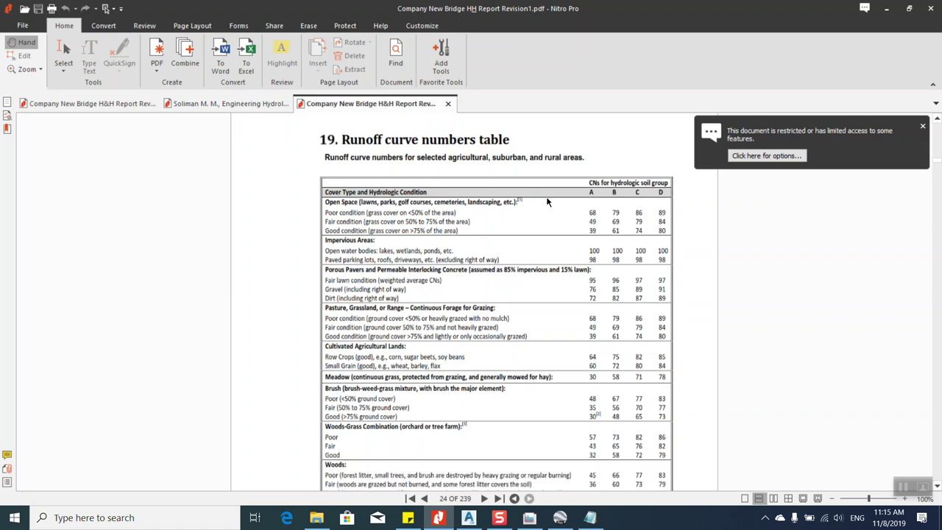
scroll(558, 236, down, 1)
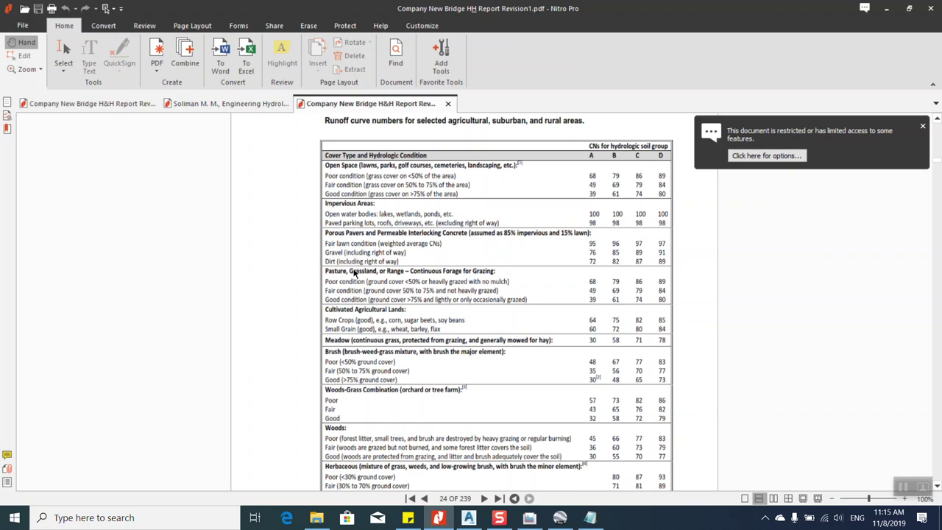
Examine the pasture and cultivated agricultural land curve numbers for the hydrologic soil groups in the report's table.
click(354, 271)
click(284, 301)
click(352, 313)
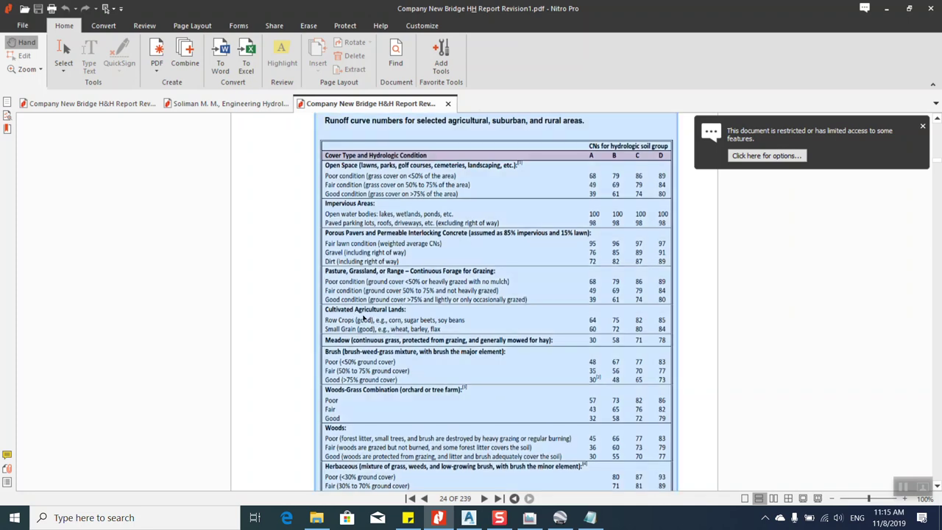
click(301, 321)
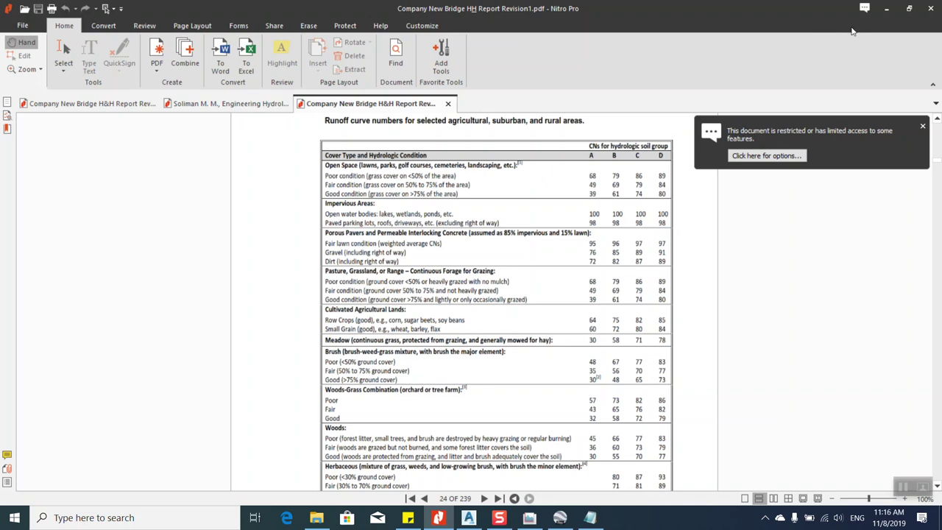
Return to the SCS Runoff Hydrograph in Hydraflow and set the Area 1 curve number to 64 in Composite CN.
click(886, 8)
click(925, 7)
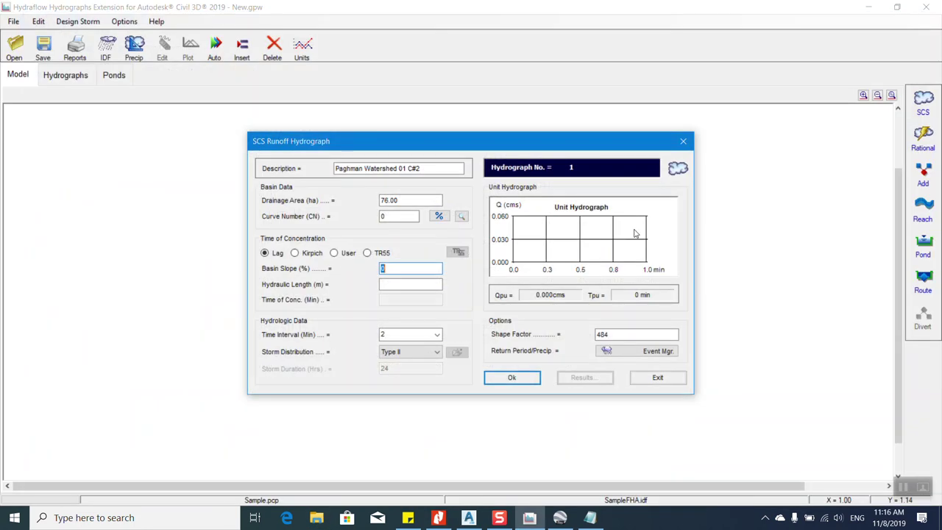
click(439, 217)
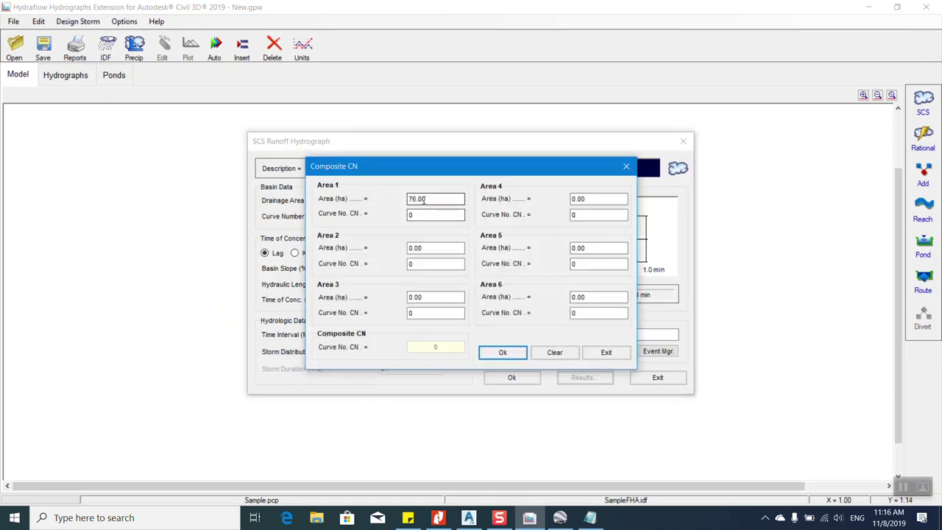
text(64)
Look up the watershed area in the Notepad notes and calculate 2146 minus 76 in Calculator for the Area 2 size.
drag(418, 247, 366, 253)
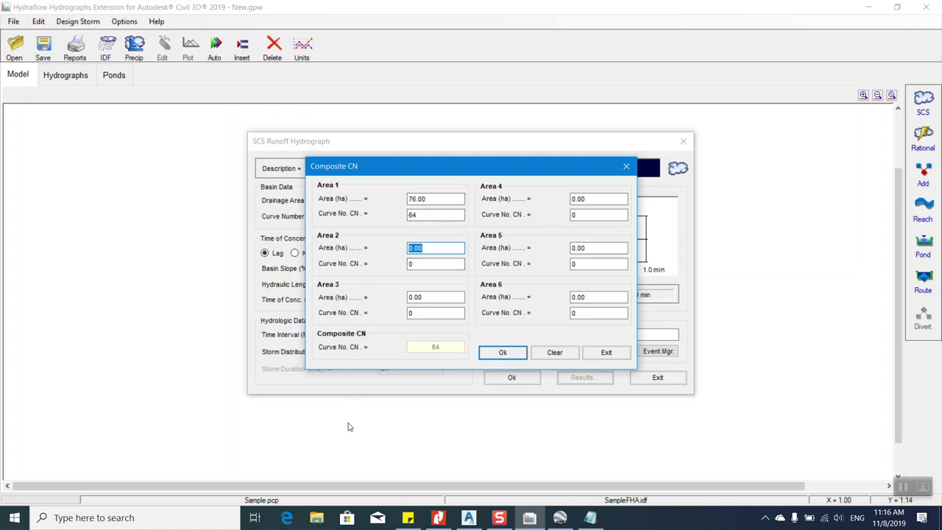
click(590, 517)
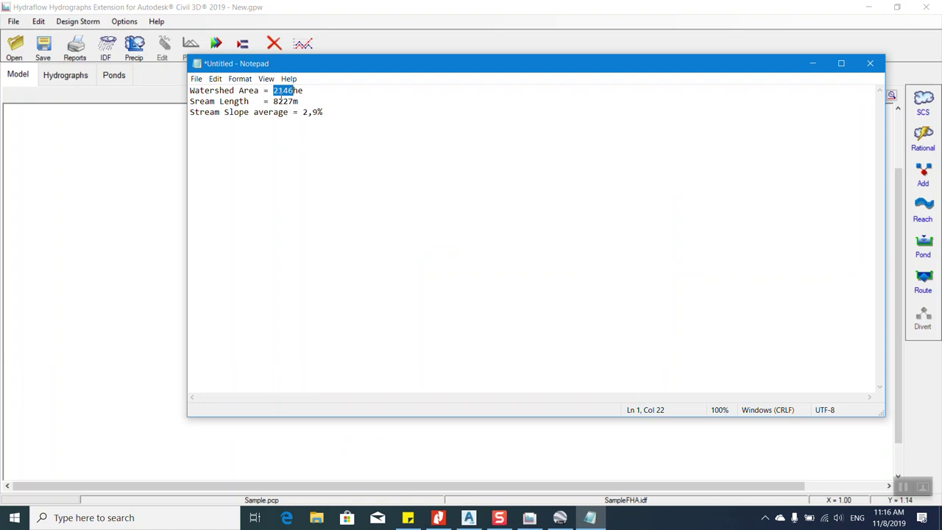
key(super)
text(CA)
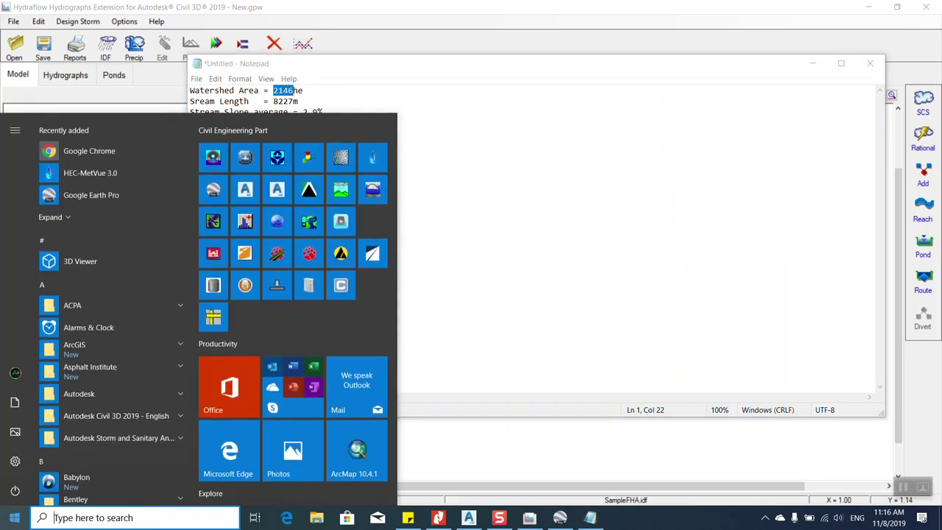
key(Return)
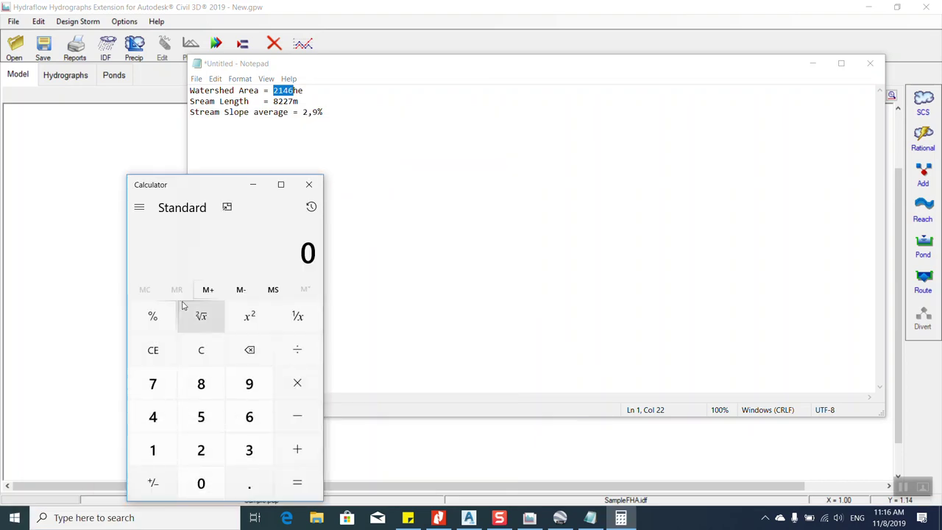
click(211, 441)
click(164, 448)
click(153, 416)
click(249, 426)
click(297, 415)
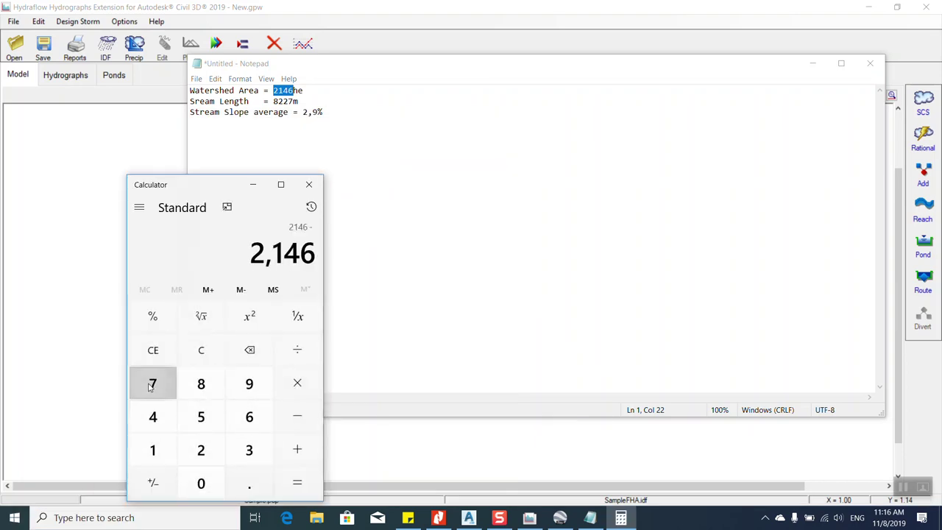
click(152, 384)
click(238, 417)
click(297, 483)
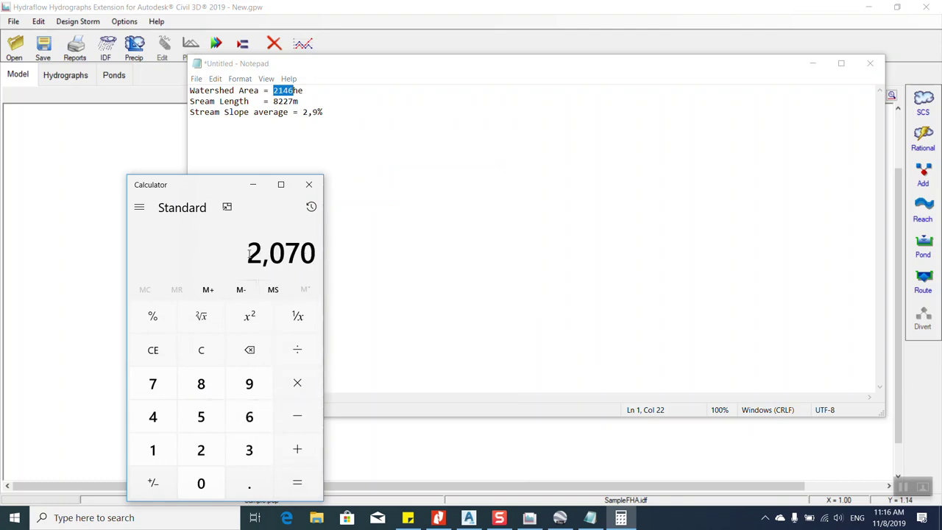
Copy the calculated 2,070 into the Area 2 area of the Composite CN dialog.
drag(247, 253, 357, 258)
key(ctrl+c)
key(alt+Tab)
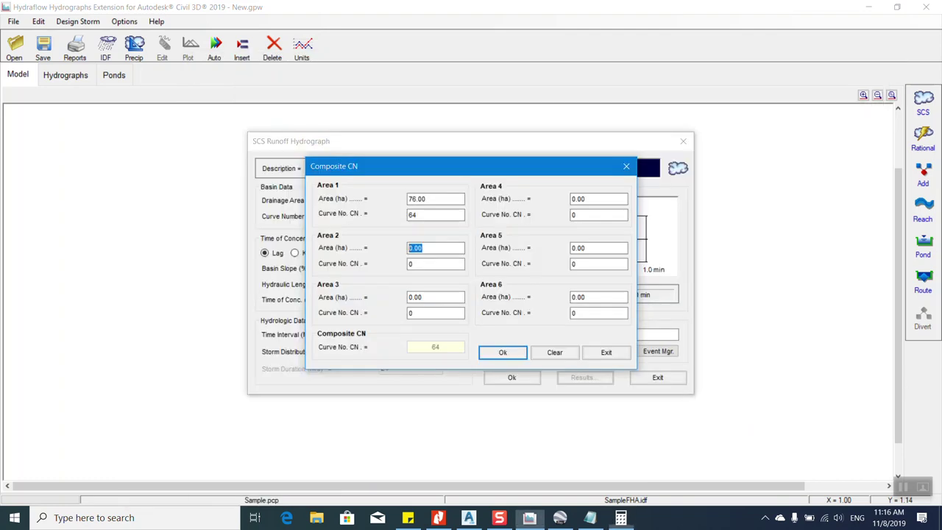
key(ctrl+v)
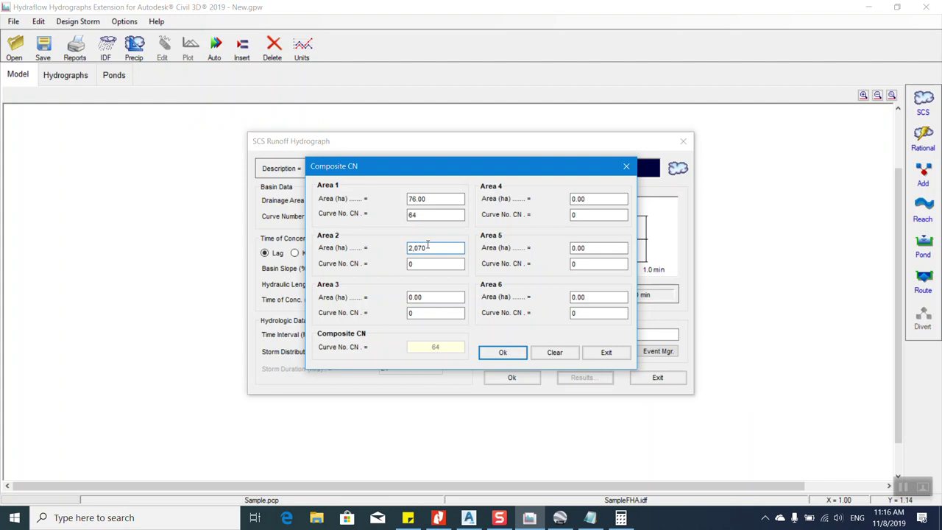
key(Tab)
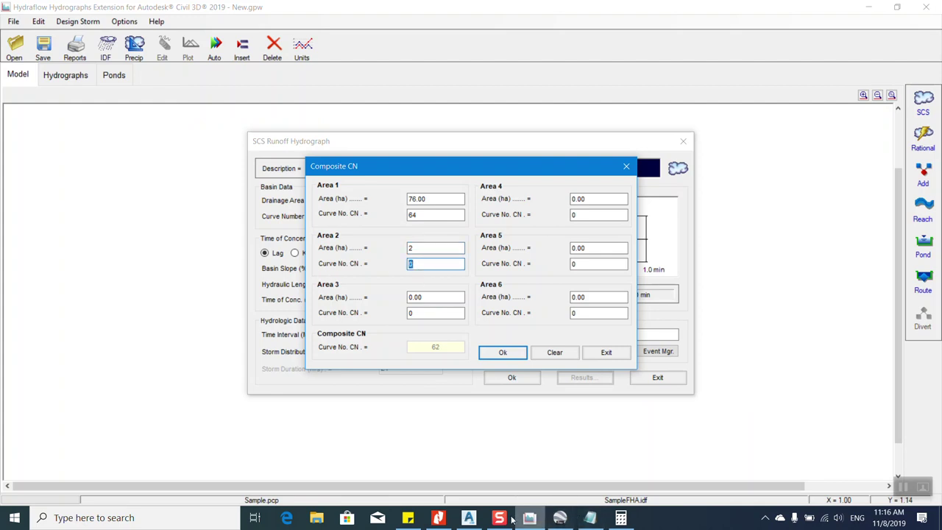
Consult the report's runoff curve numbers table, set the Area 2 curve number to 68, and check the table again.
click(437, 517)
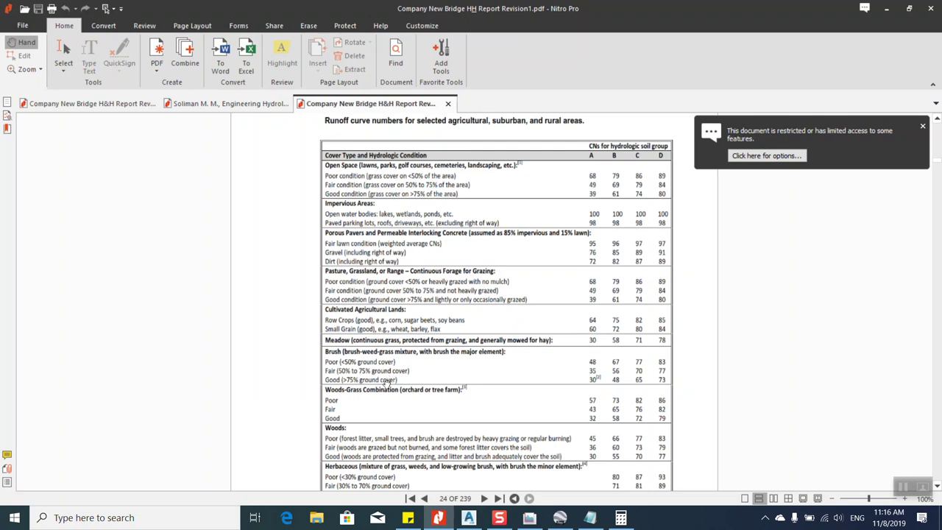
scroll(378, 405, down, 1)
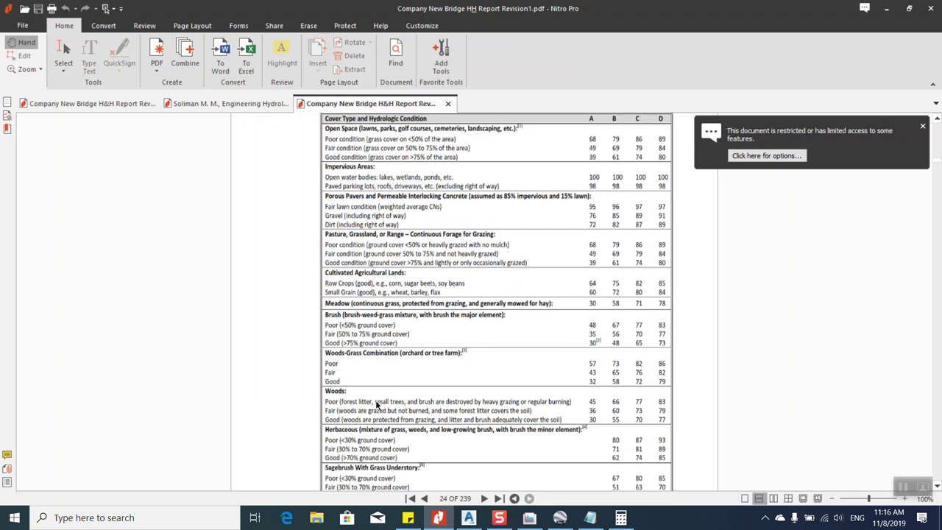
scroll(377, 405, down, 1)
scroll(440, 391, up, 1)
click(886, 8)
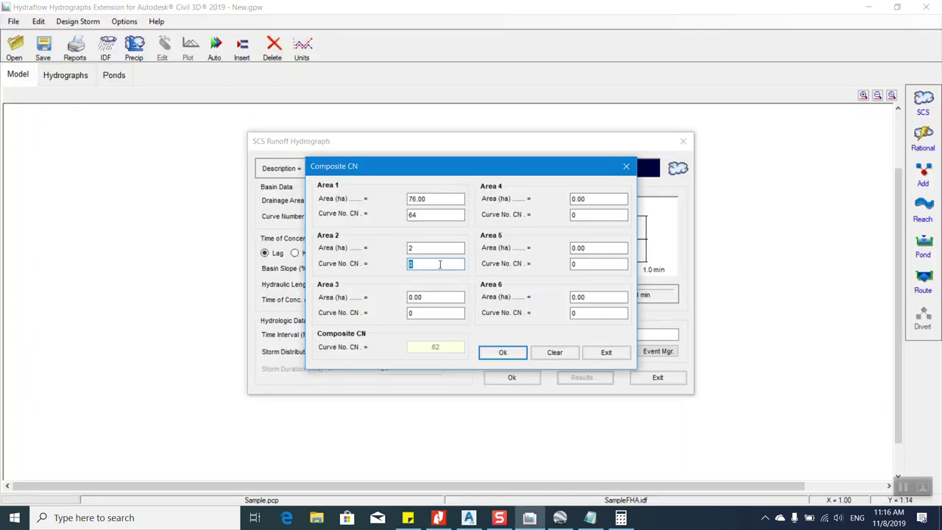
text(68)
click(438, 517)
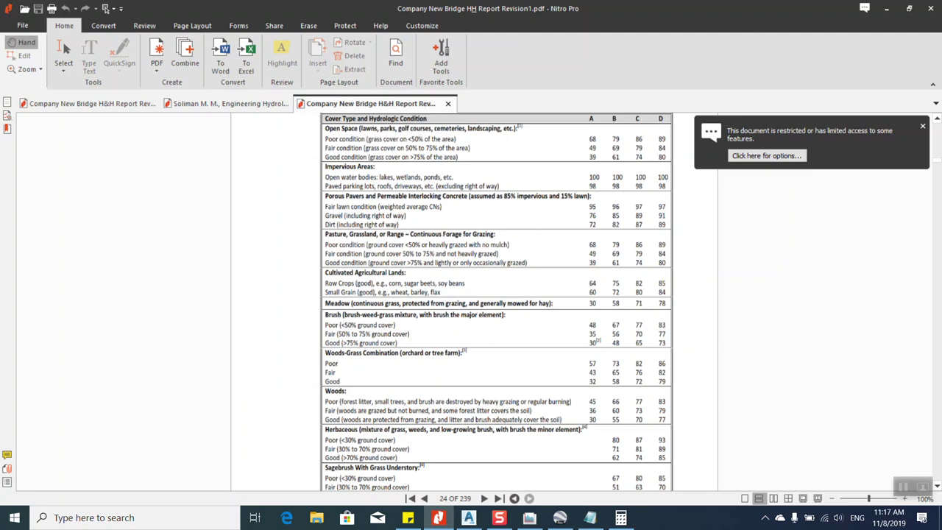
click(885, 9)
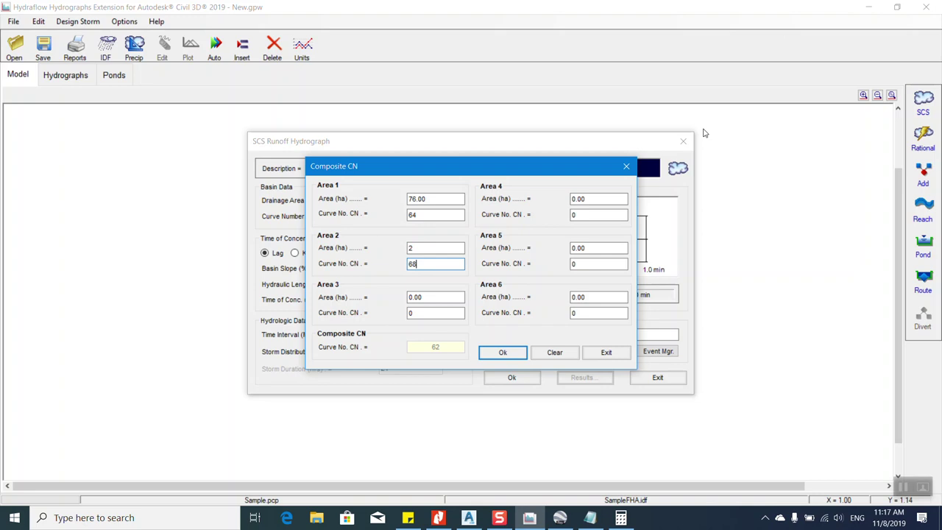
Try to paste the calculated 2,070 from Calculator into the Area 2 area of the Composite CN dialog.
click(413, 251)
click(620, 517)
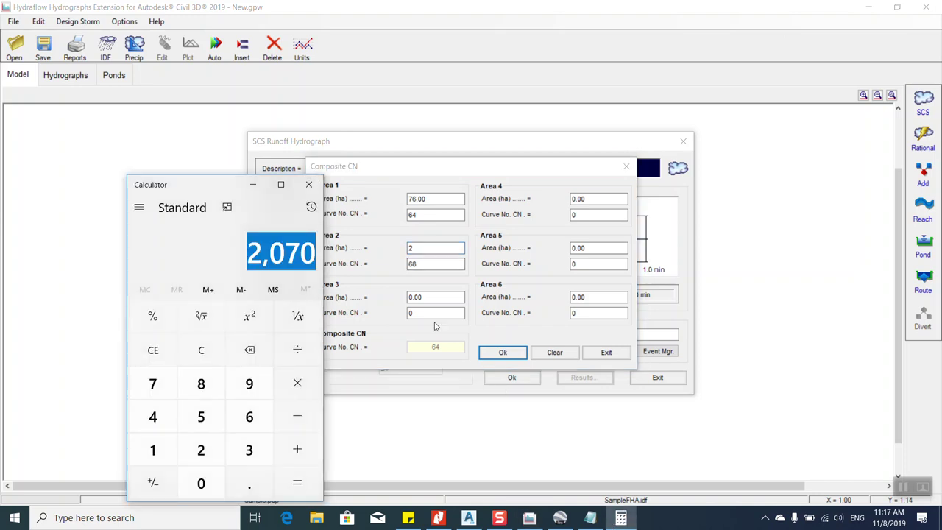
click(438, 250)
key(ctrl+v)
click(439, 264)
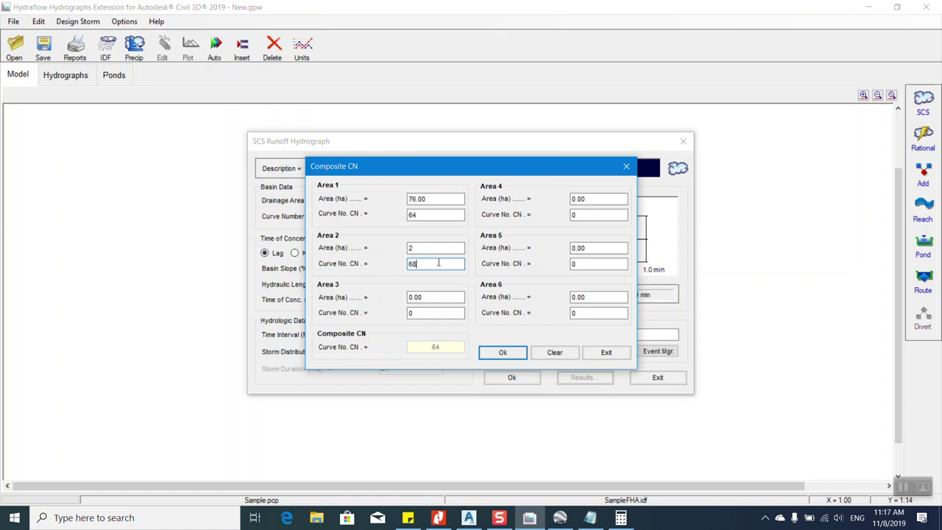
Check the runoff curve number table in the bridge report PDF and set the Area 2 curve number to 86.
mouse_move(529, 518)
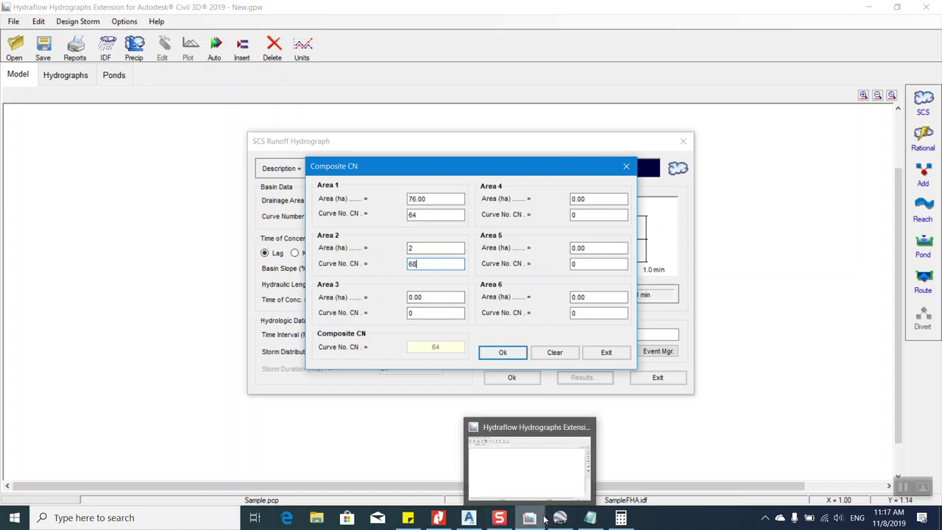
mouse_move(478, 519)
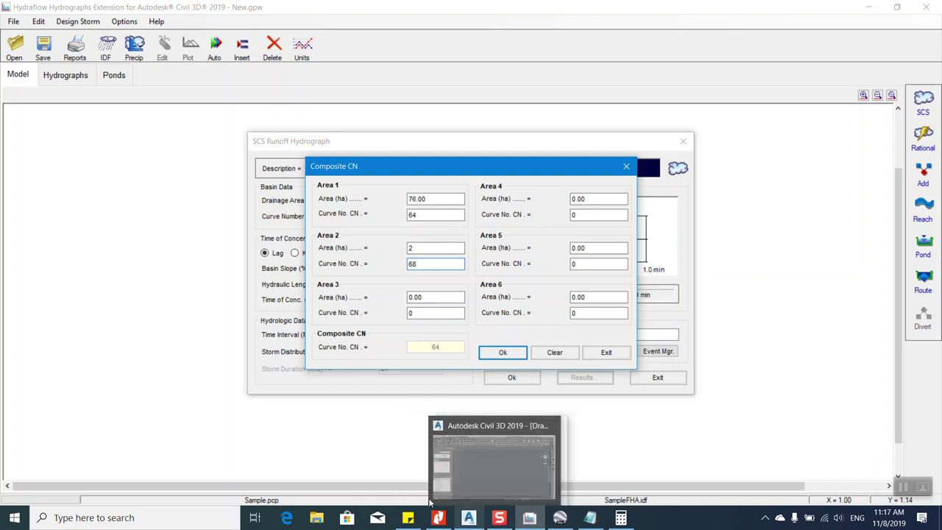
click(438, 518)
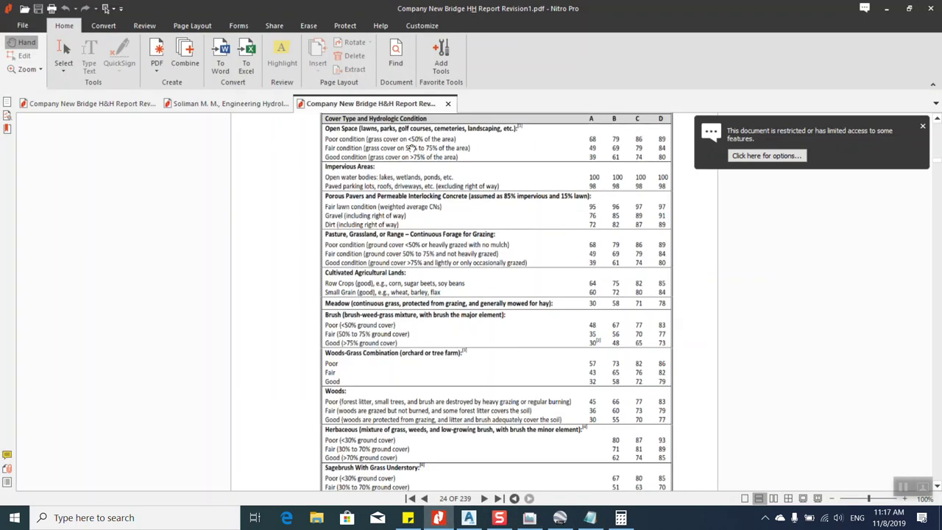
click(886, 8)
key(shift+Home)
text(86)
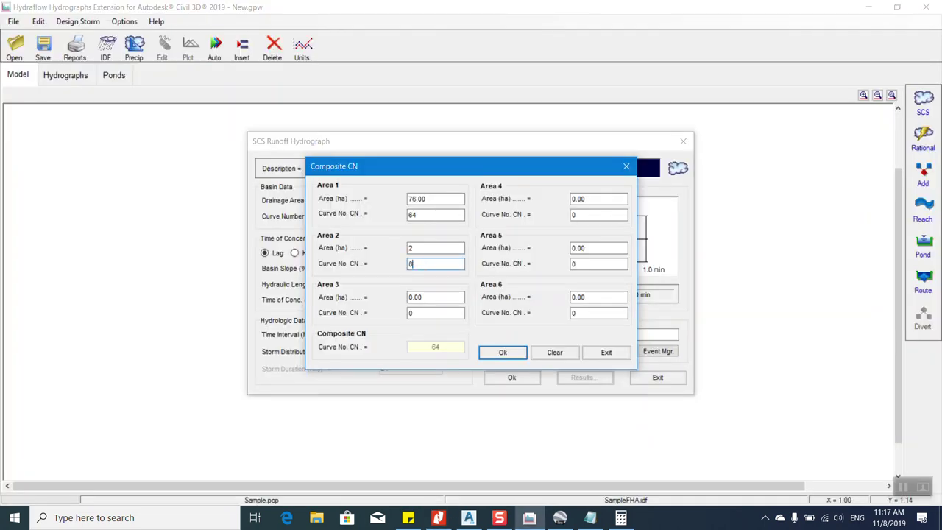
Set Area 2 to 2070 ha with curve number 86 and apply the composite curve number to the hydrograph.
click(423, 249)
text(2070)
click(431, 259)
click(428, 249)
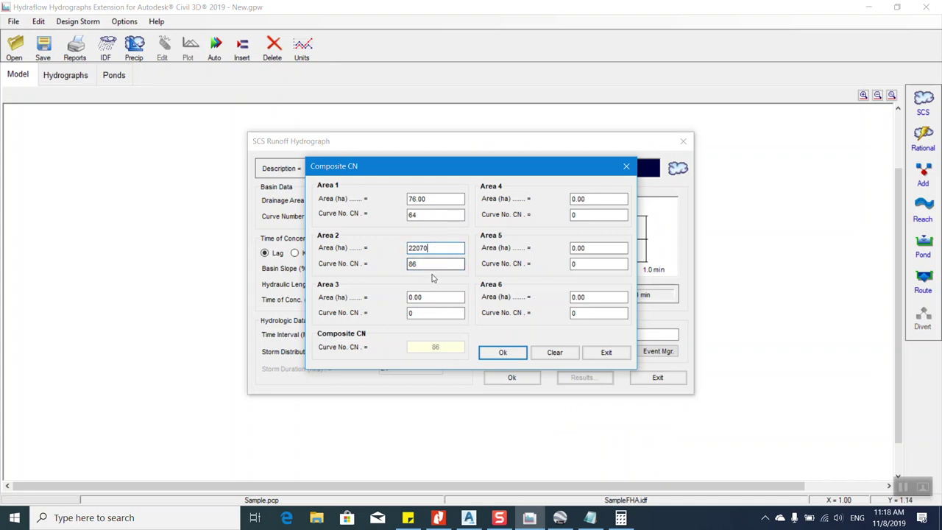
drag(428, 249, 369, 264)
text(2070)
double_click(413, 263)
text(86)
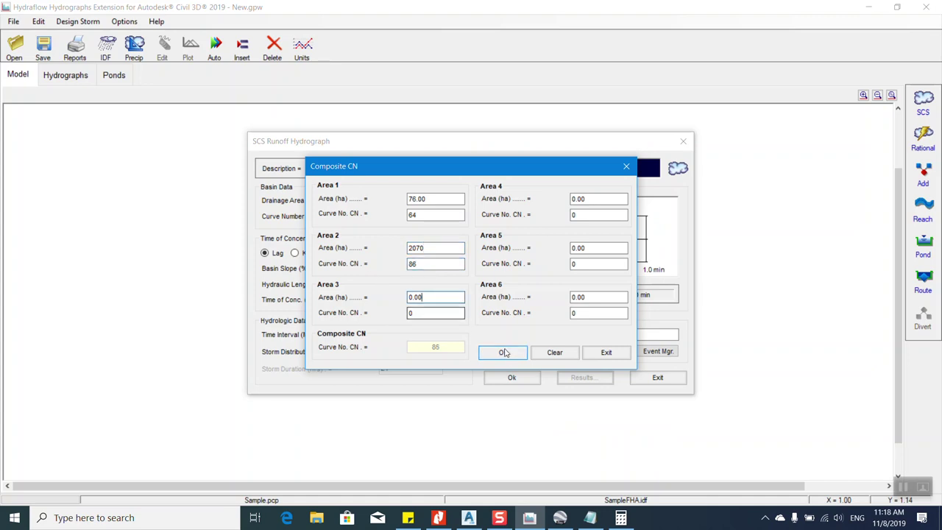
click(503, 352)
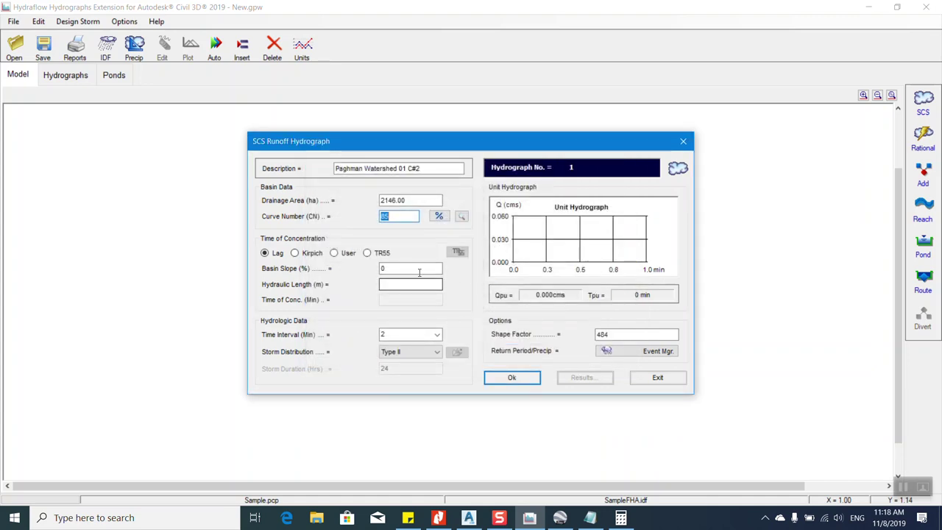
View the TR-55 Tc worksheet for the time of concentration, leave it without entries, and return to the Lag method.
click(383, 218)
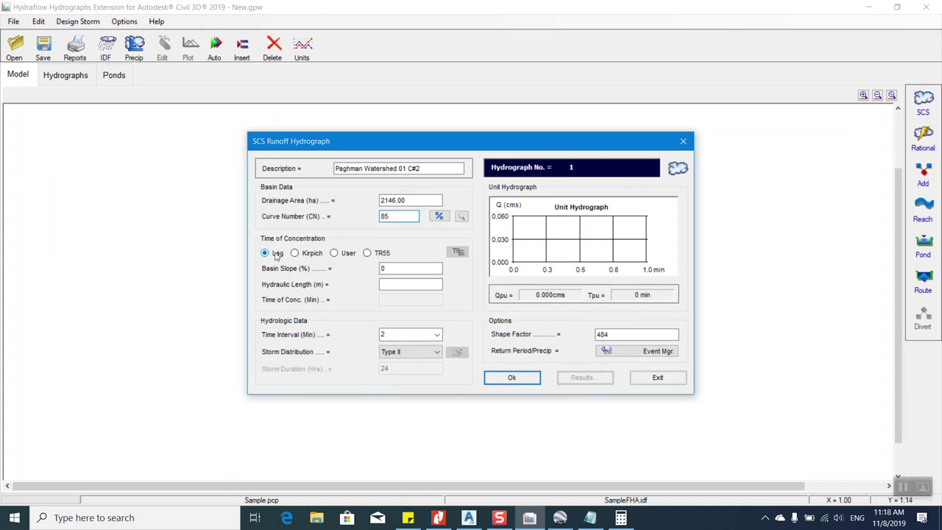
click(366, 253)
click(458, 252)
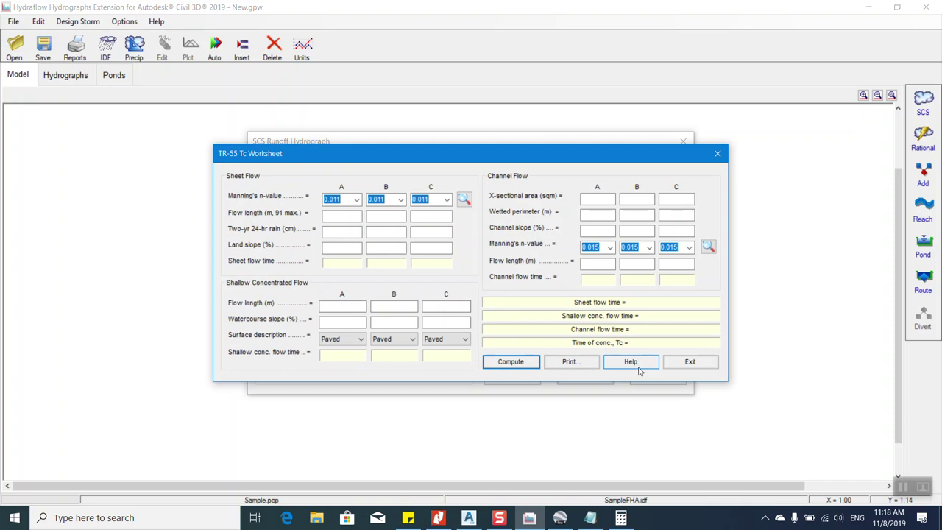
click(692, 364)
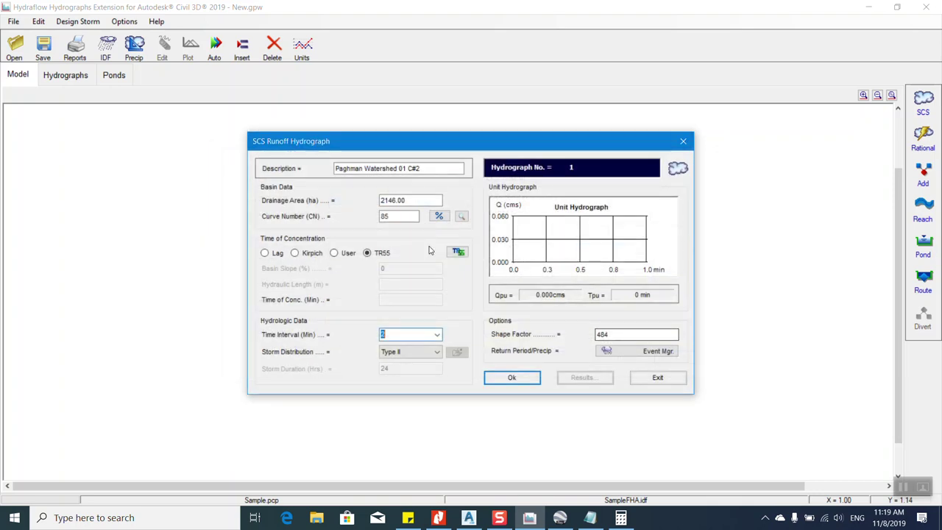
click(276, 253)
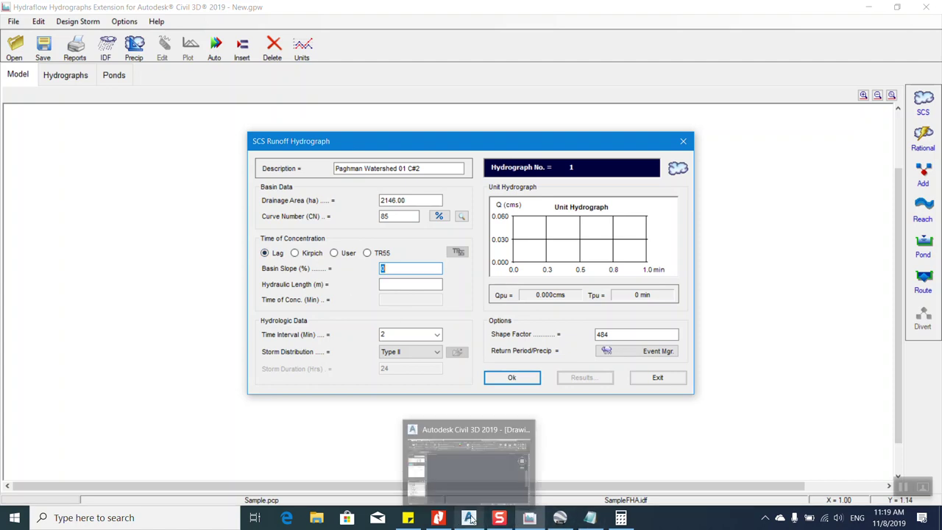
Check the watershed in Google Earth and the stream slope in the Notepad notes, and set the basin slope to 2.9%.
click(561, 520)
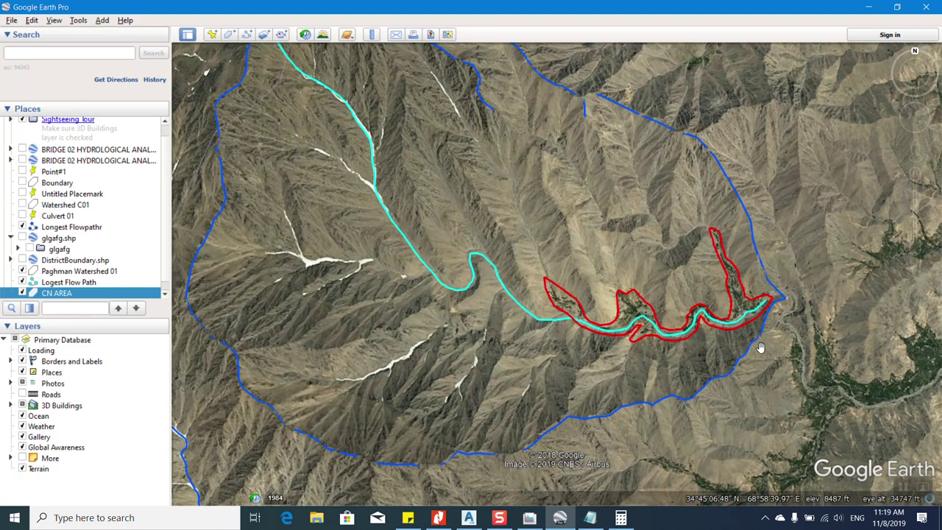
click(868, 7)
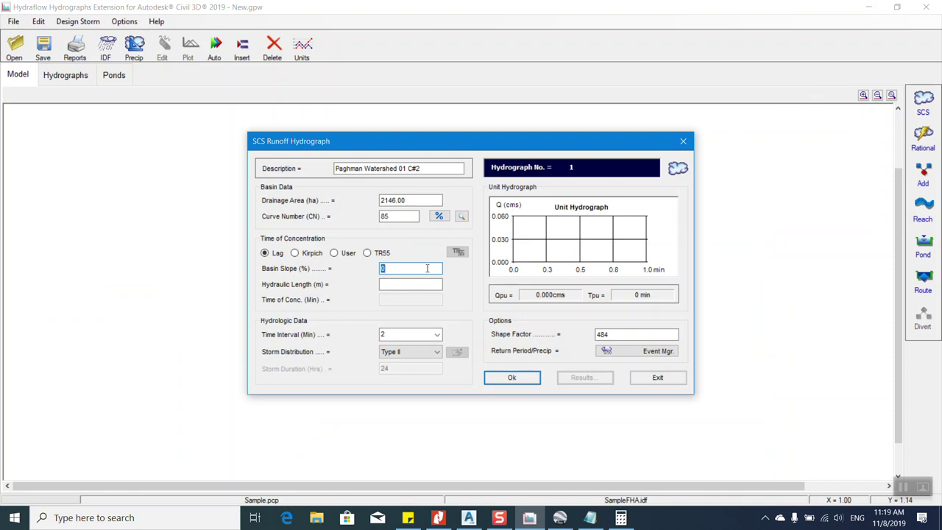
click(592, 517)
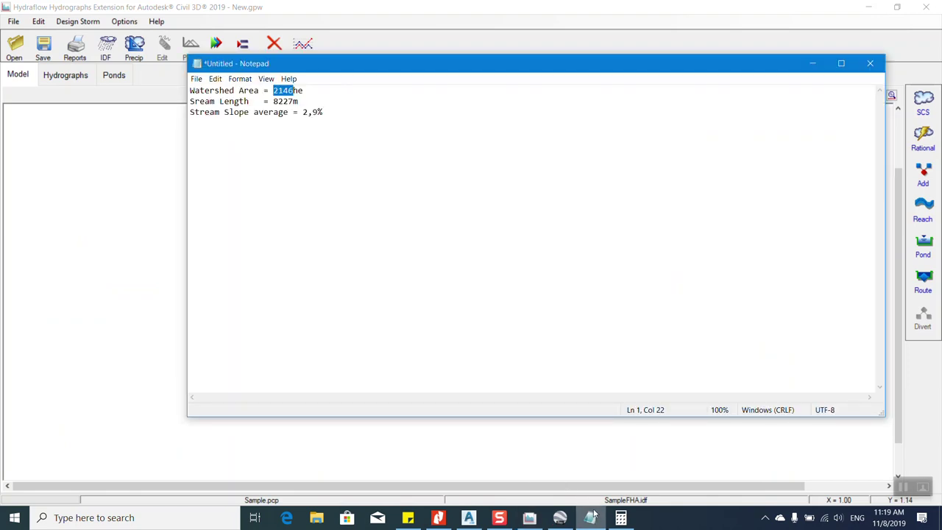
drag(503, 75, 451, 193)
click(412, 142)
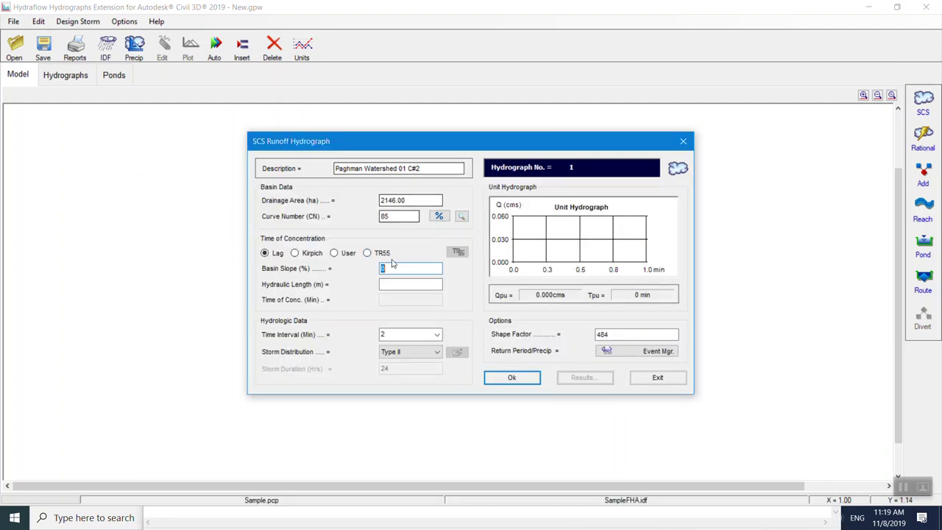
text(2.9)
key(Tab)
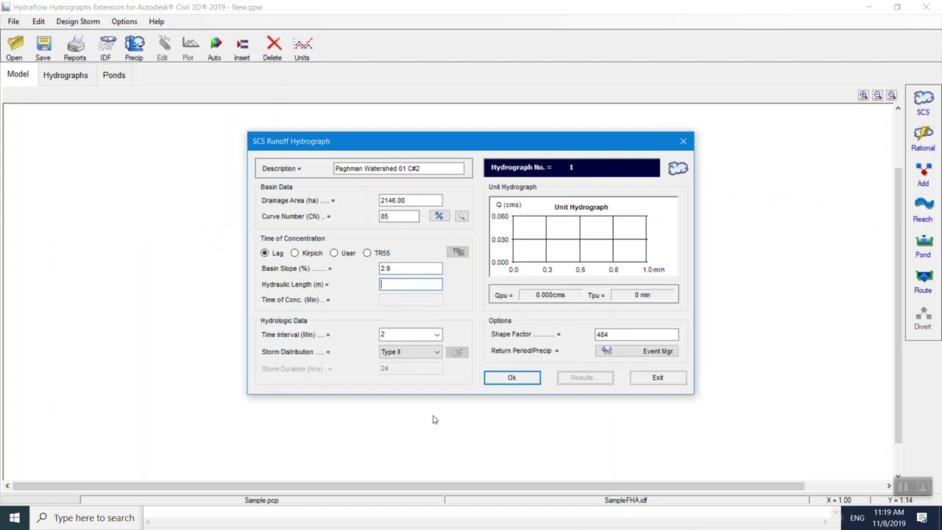
Copy the stream length 8227 from the Notepad notes into the hydraulic length and consult the notes again.
click(320, 518)
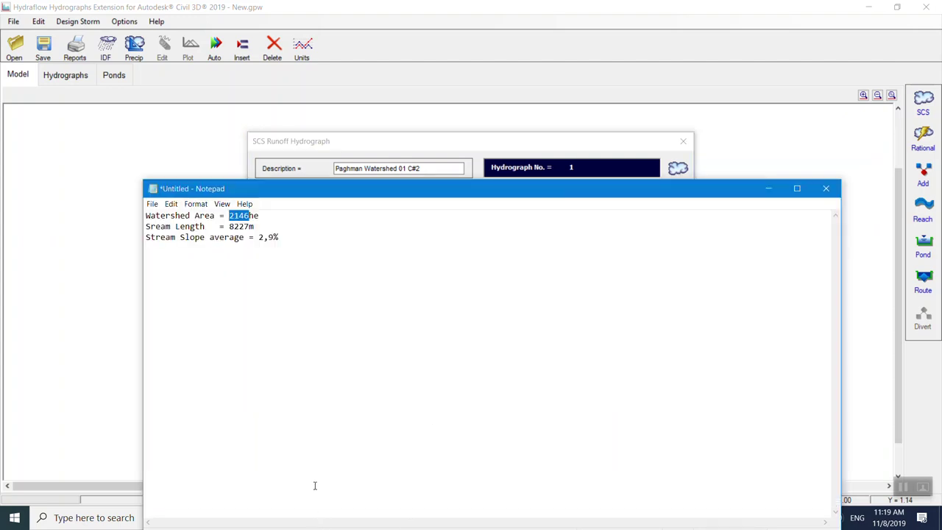
drag(229, 226, 250, 227)
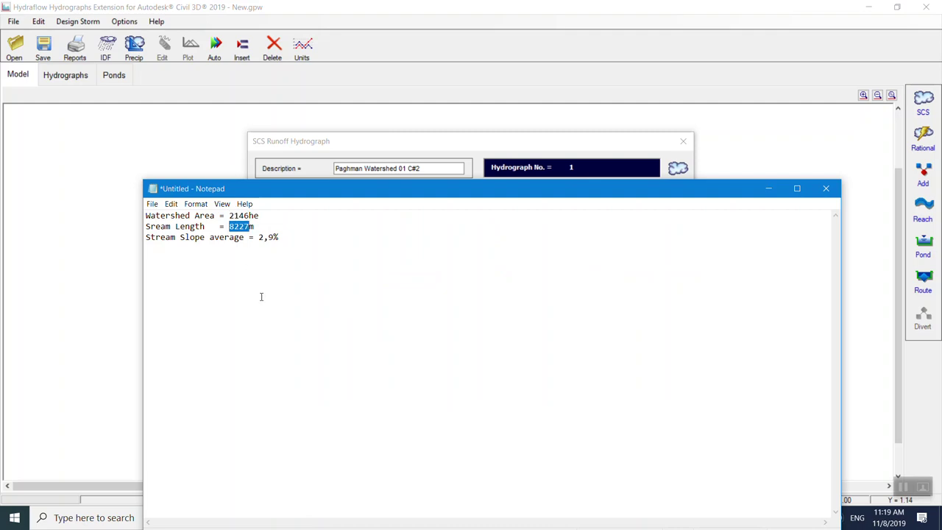
key(ctrl+c)
key(alt+Tab)
click(410, 287)
key(ctrl+v)
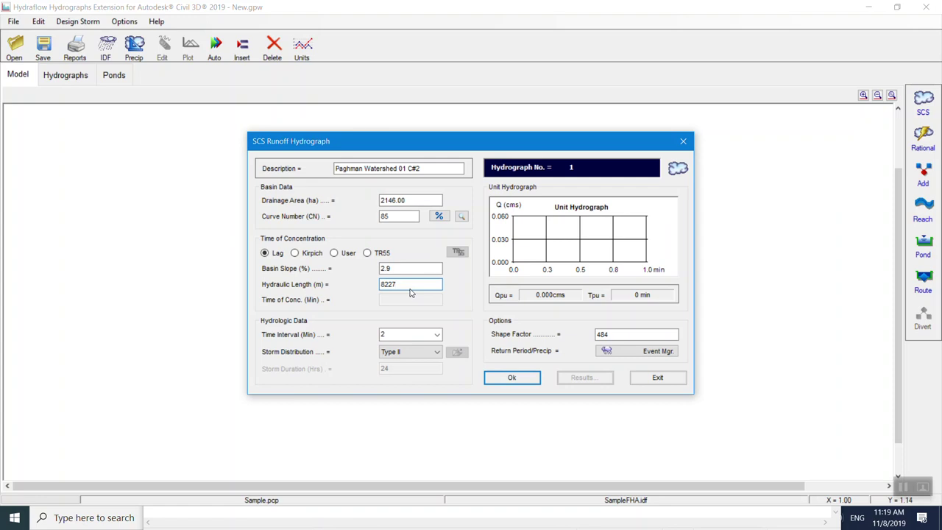
click(200, 521)
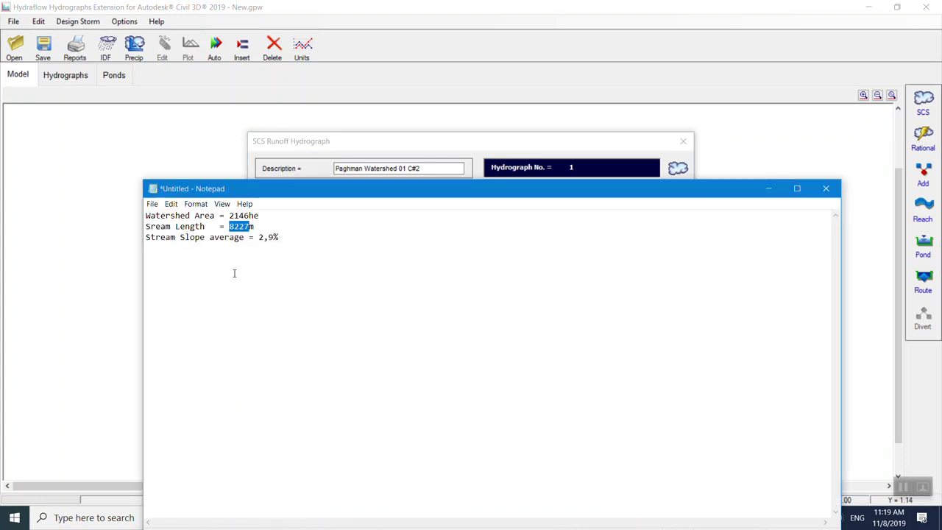
click(591, 7)
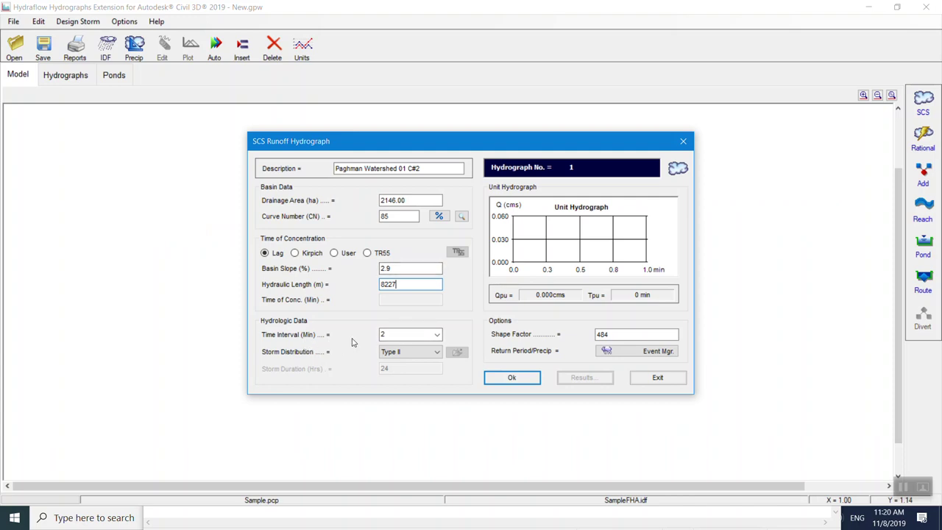
Review the time interval options and start a formula with "0.29*" below the stream slope in the Notepad notes.
click(436, 335)
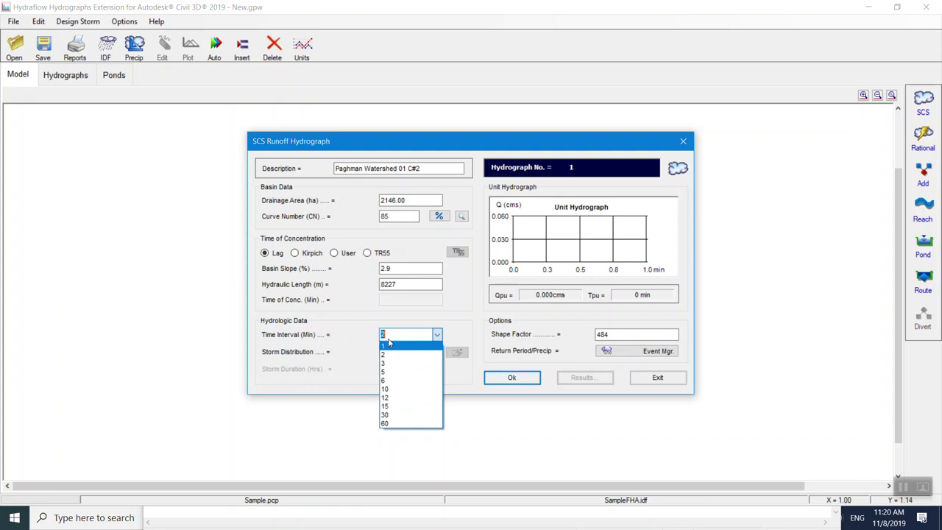
click(405, 322)
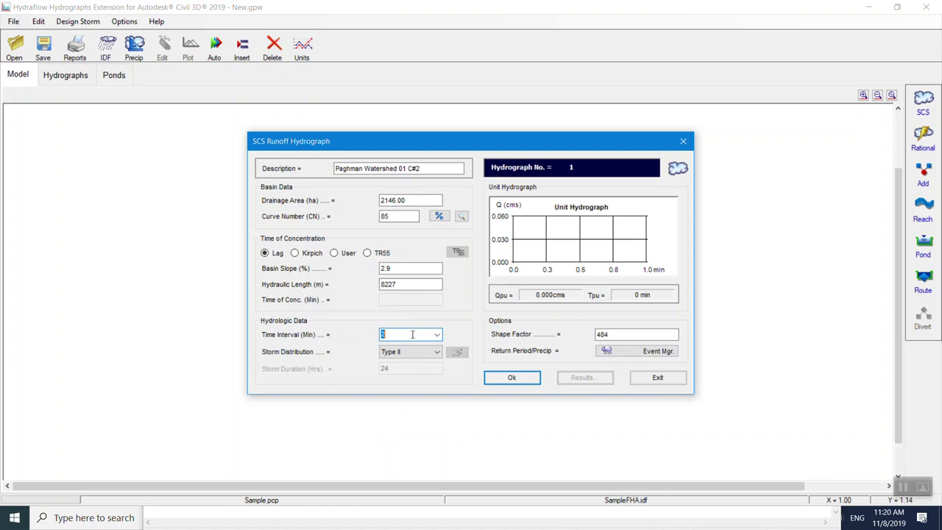
click(416, 519)
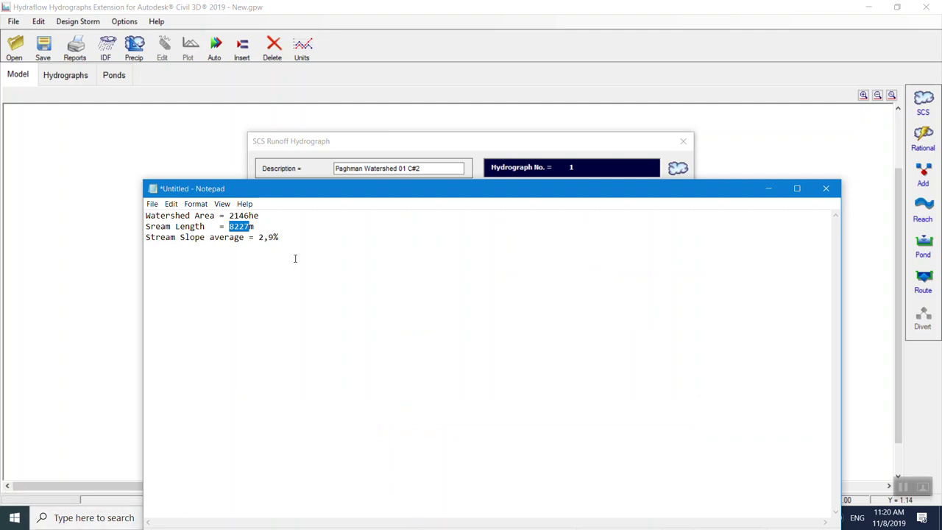
triple_click(328, 233)
click(329, 231)
key(Return)
key(BackSpace)
key(Return)
text(0.29)
text(*)
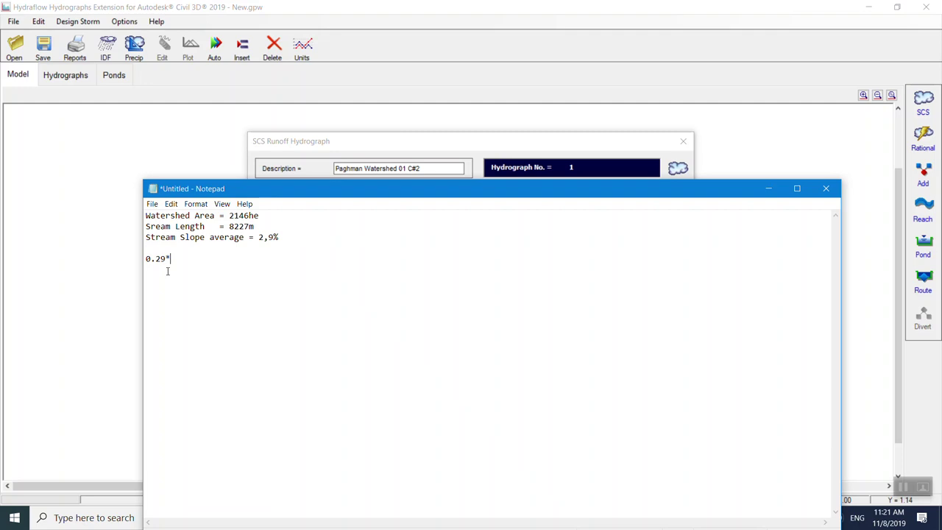
Complete the Notepad formula with "TIME INTERVAL <=" before 0.29* and "LAG TIME" after it, and return to the SCS Runoff Hydrograph.
key(Home)
drag(284, 190, 254, 459)
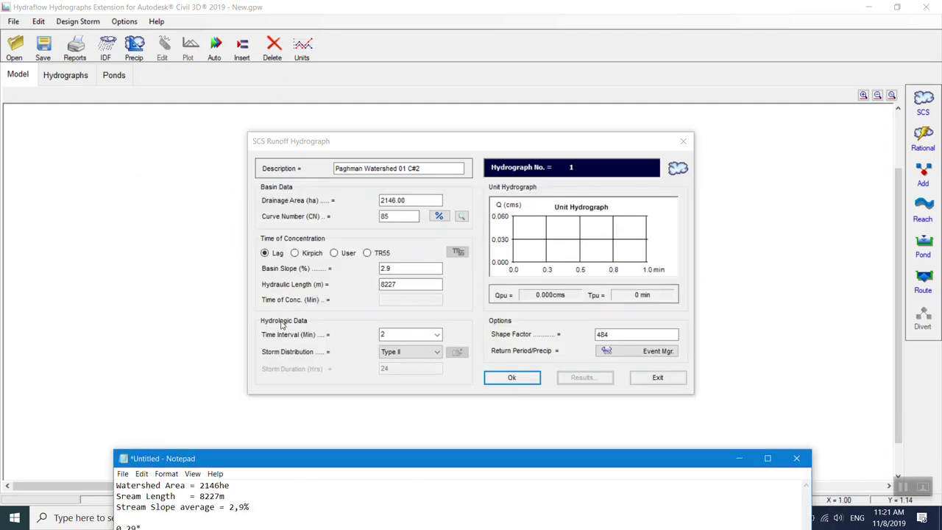
drag(328, 463, 402, 188)
text(TIME INTERVAL )
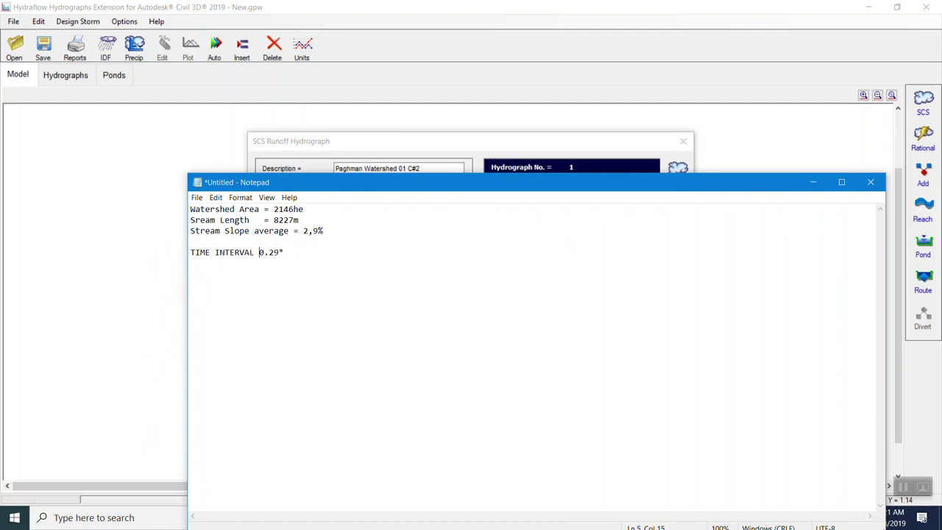
text(<=)
click(308, 251)
text(LAG TIME)
click(326, 66)
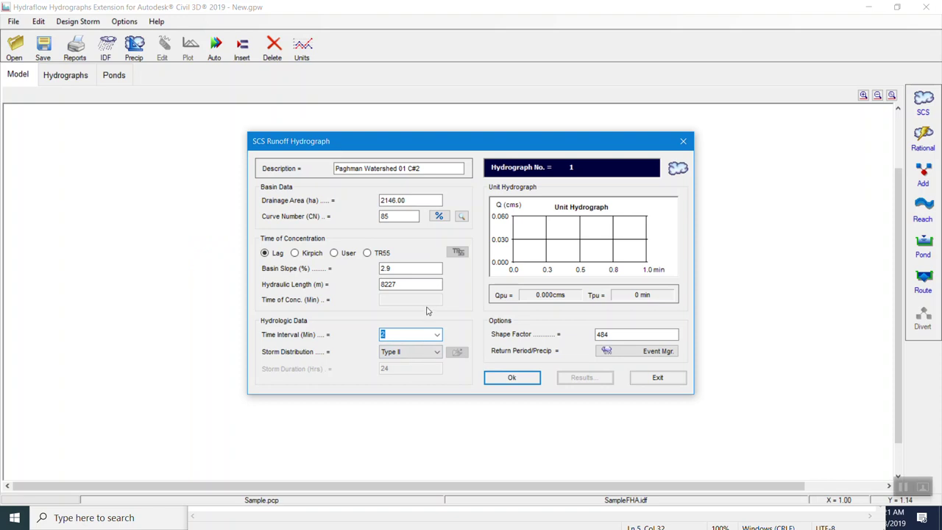
click(398, 285)
click(403, 269)
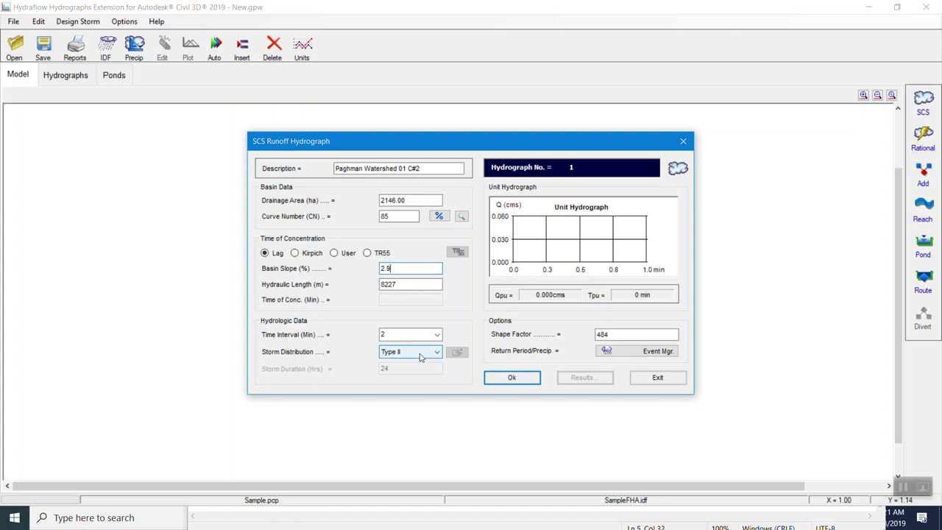
click(398, 284)
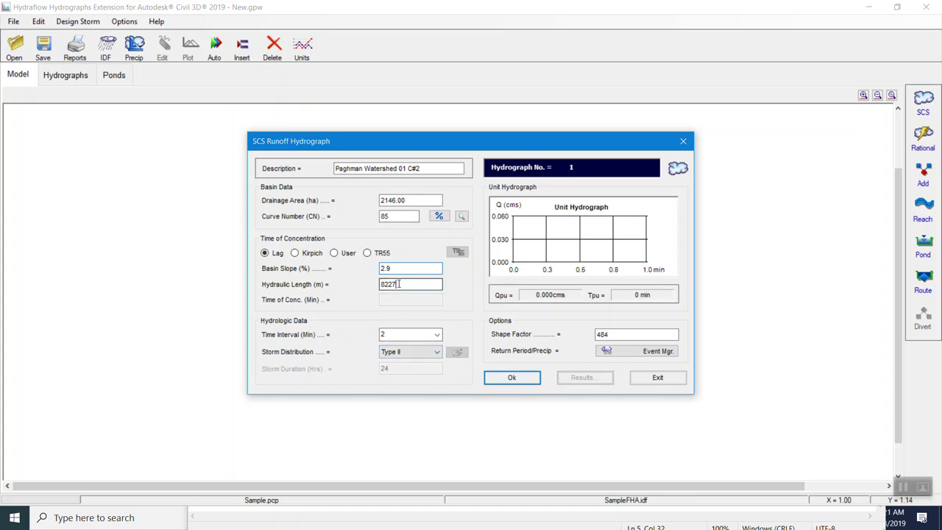
click(431, 268)
click(398, 284)
Review the storm distribution options, keep Type II with a 2-minute time interval, and compute the unit hydrograph.
click(390, 352)
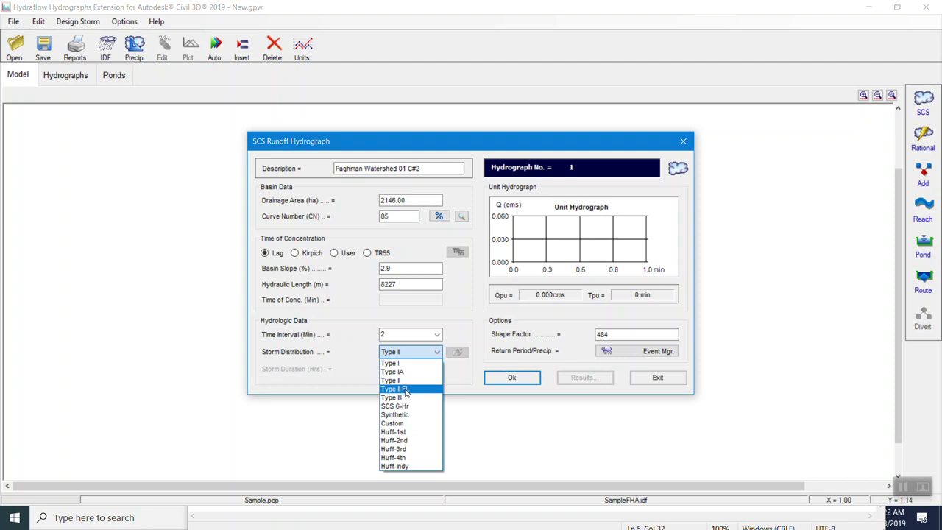
click(397, 362)
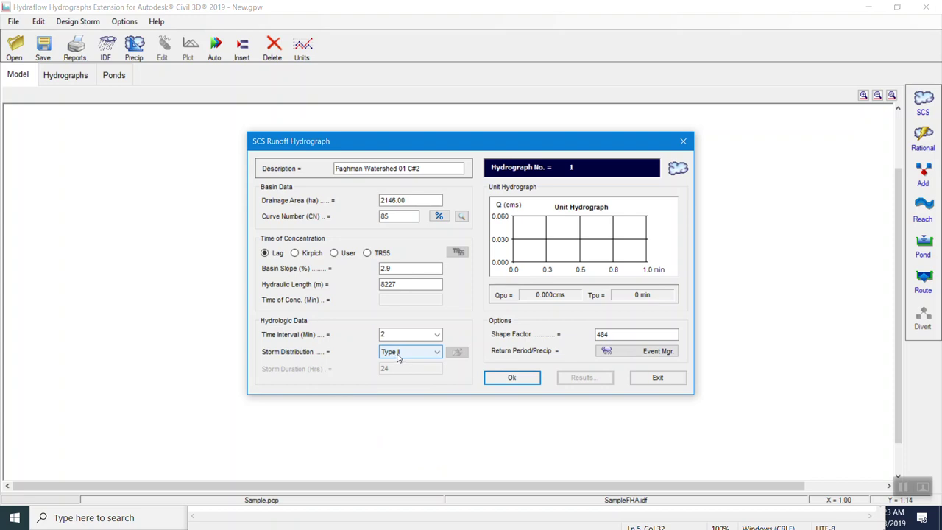
double_click(395, 335)
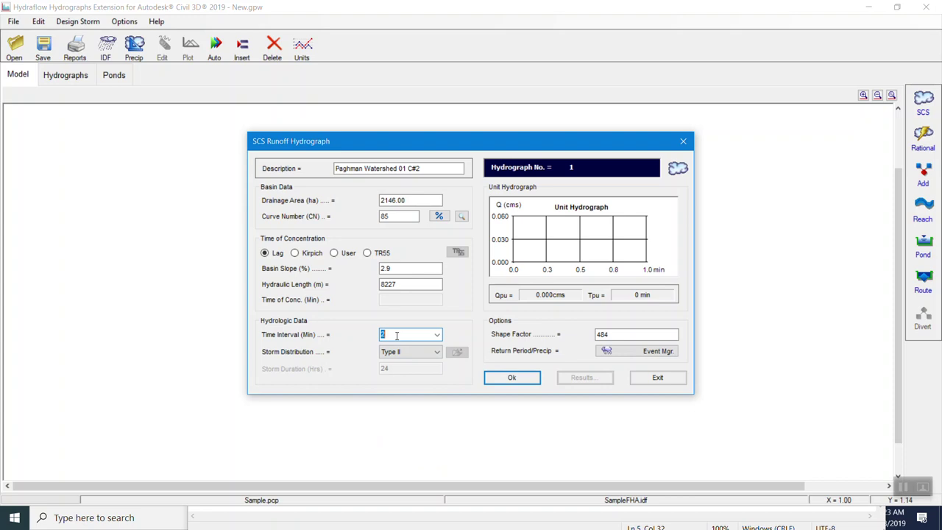
click(525, 382)
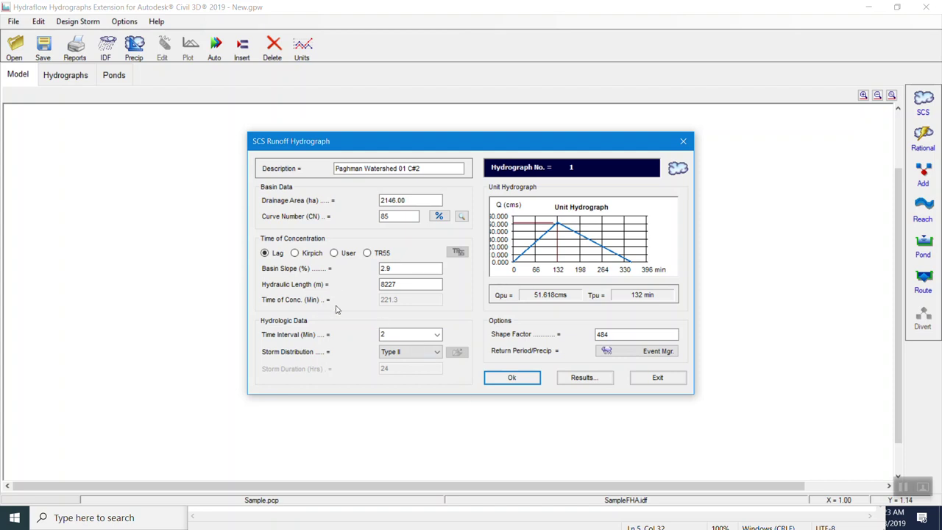
Open Calculator and compute the lag time as 0.6 × 221 from the time of concentration.
click(15, 517)
text(CA)
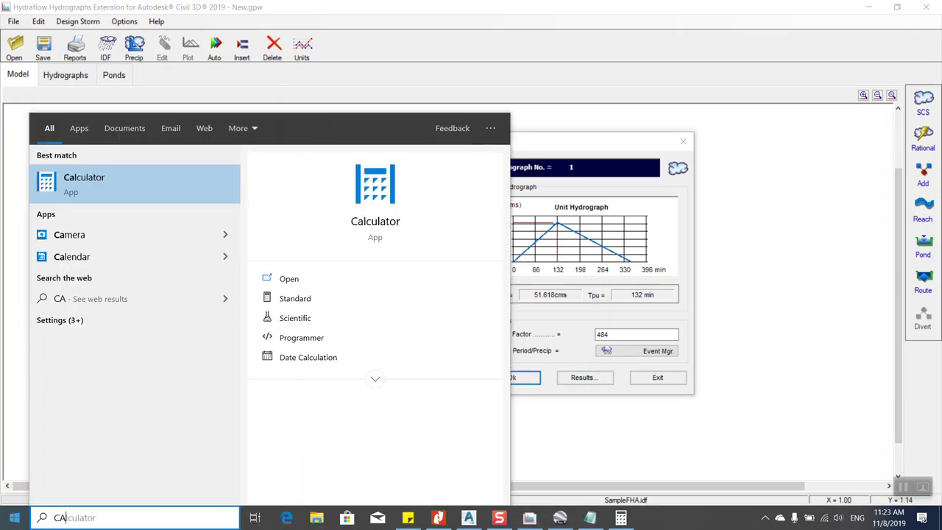
key(Return)
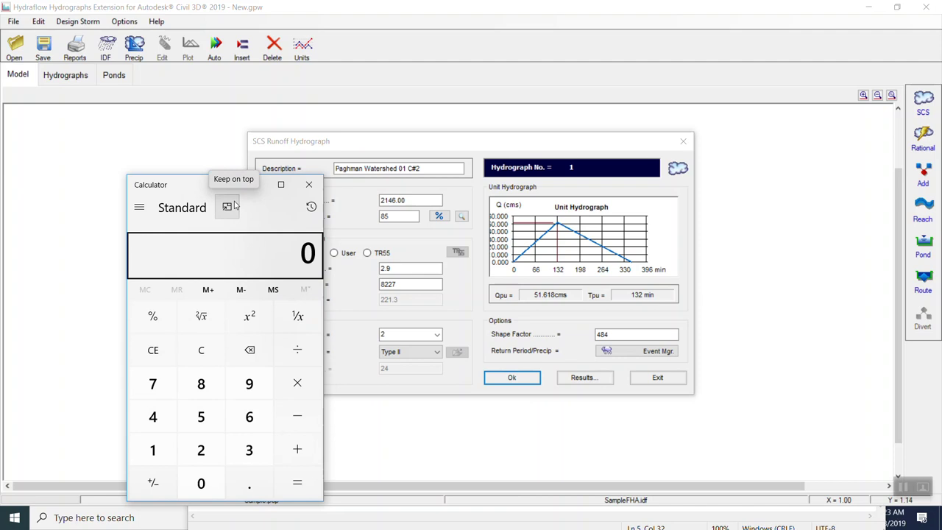
drag(178, 183, 284, 88)
click(306, 387)
click(354, 387)
click(354, 320)
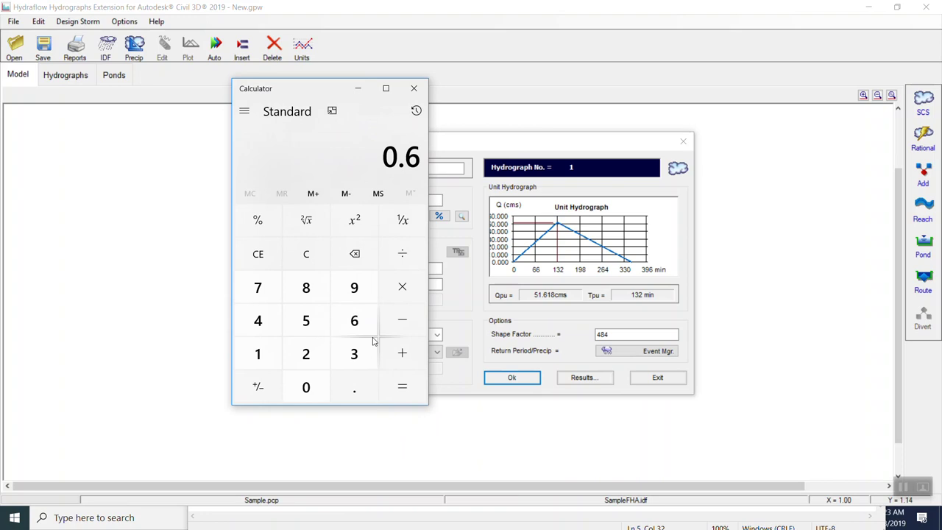
click(401, 287)
drag(320, 93, 199, 102)
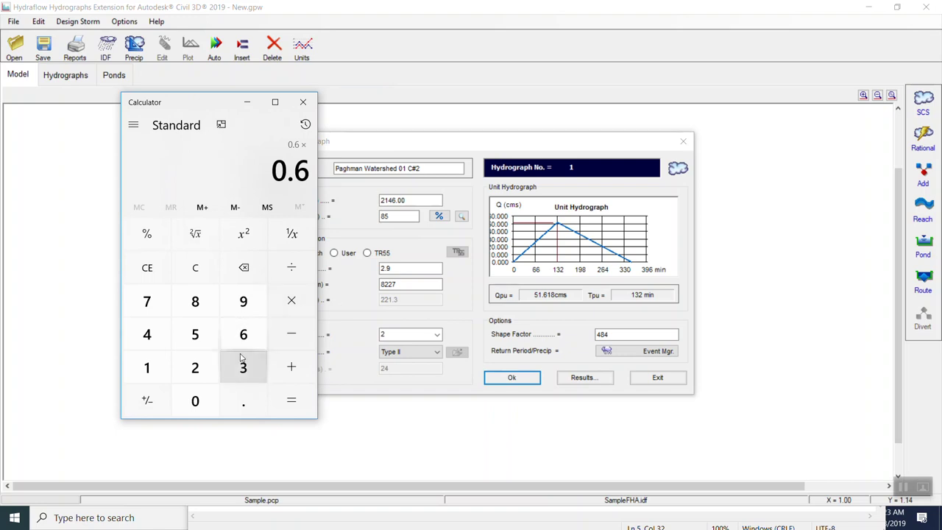
click(203, 370)
click(195, 370)
click(147, 367)
click(294, 402)
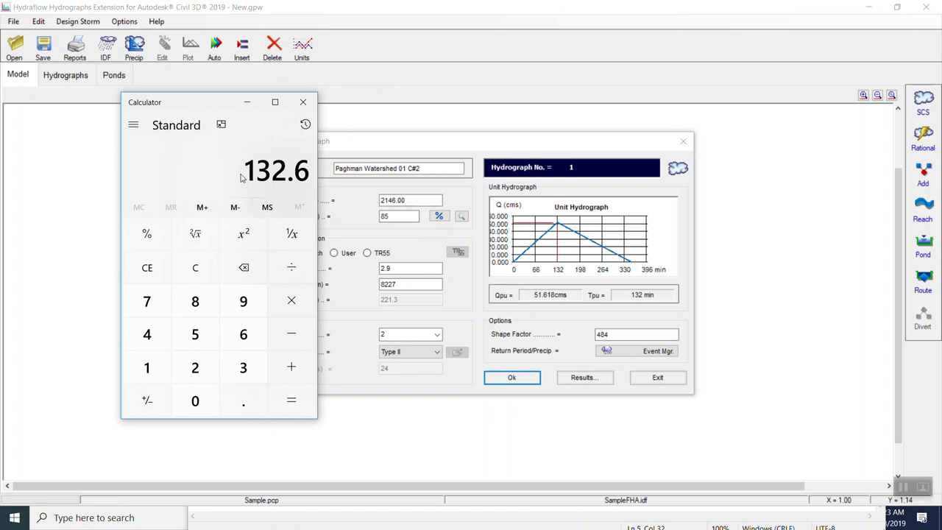
drag(247, 171, 322, 173)
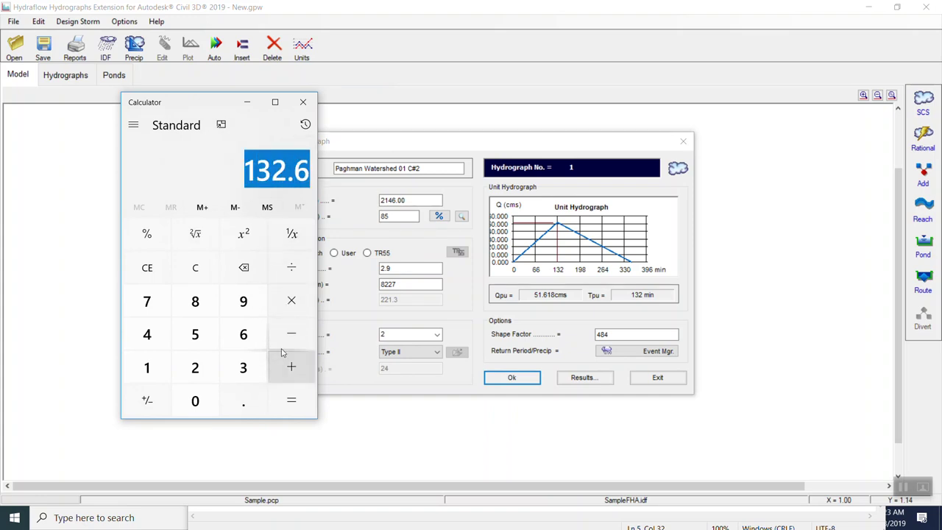
Multiply the calculated lag time by 0.29 to get the maximum time interval.
click(288, 303)
click(198, 400)
click(241, 400)
click(204, 366)
click(242, 300)
click(292, 400)
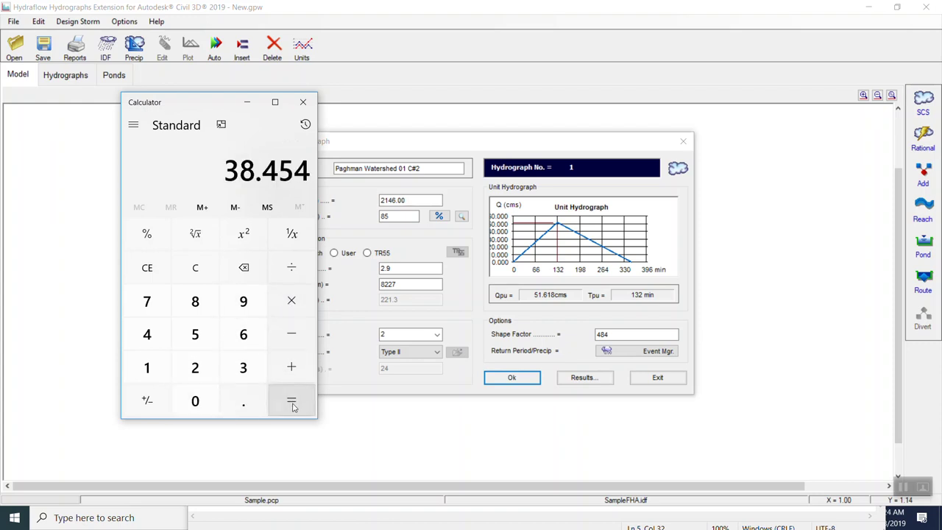
Return to the SCS Runoff Hydrograph and set the time interval to 30 minutes.
click(421, 138)
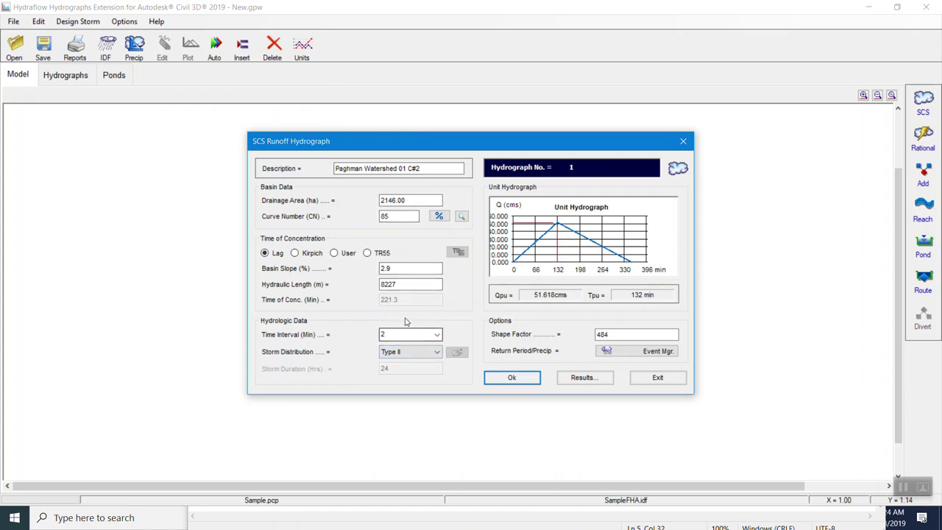
click(434, 335)
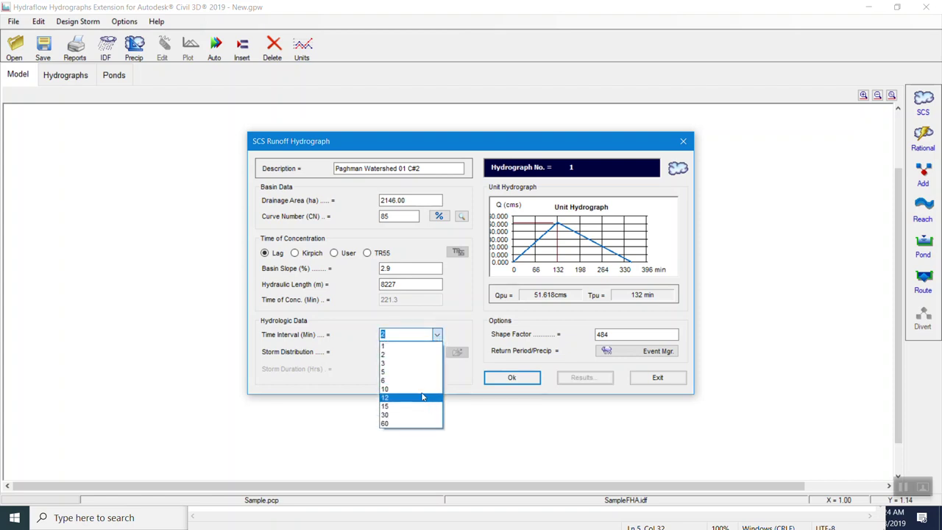
click(413, 416)
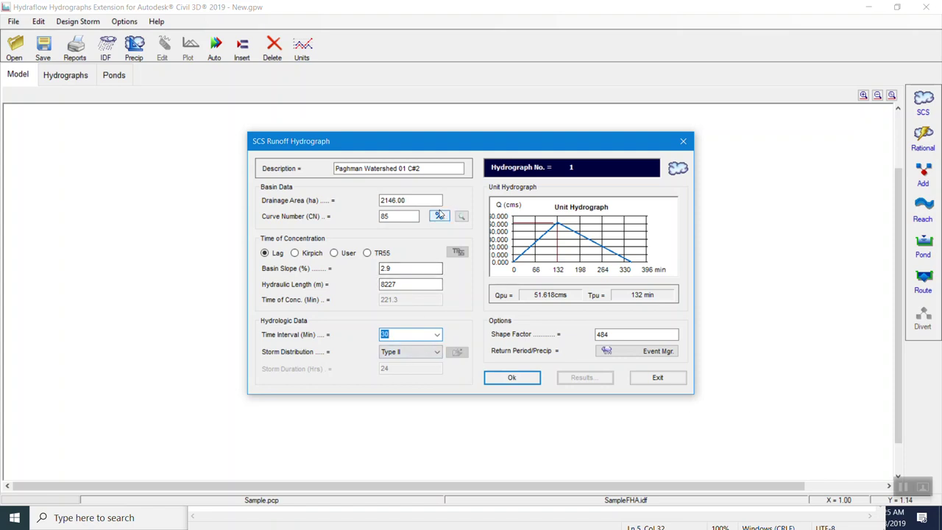
Open the Event Manager, deactivate the 2-, 10- and 100-year return periods, and activate the 25-year one.
click(621, 356)
drag(493, 162, 506, 159)
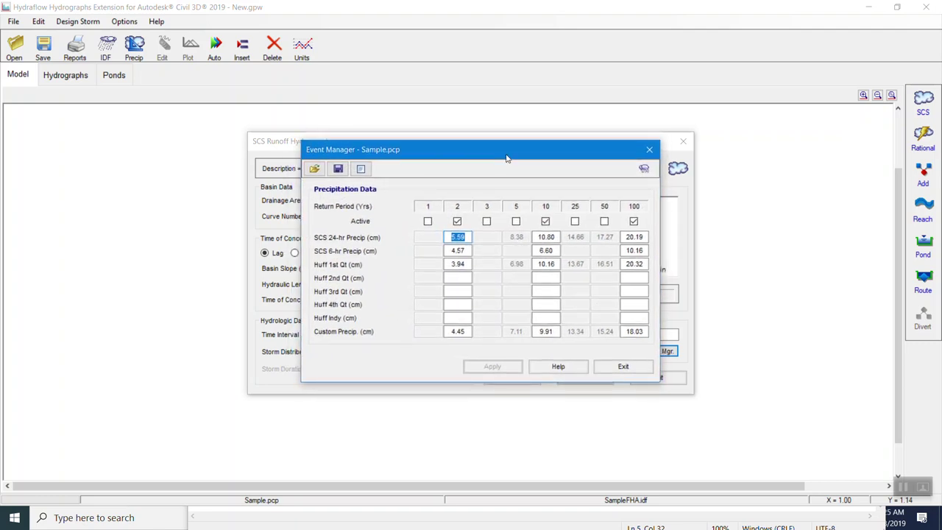
drag(506, 158, 501, 142)
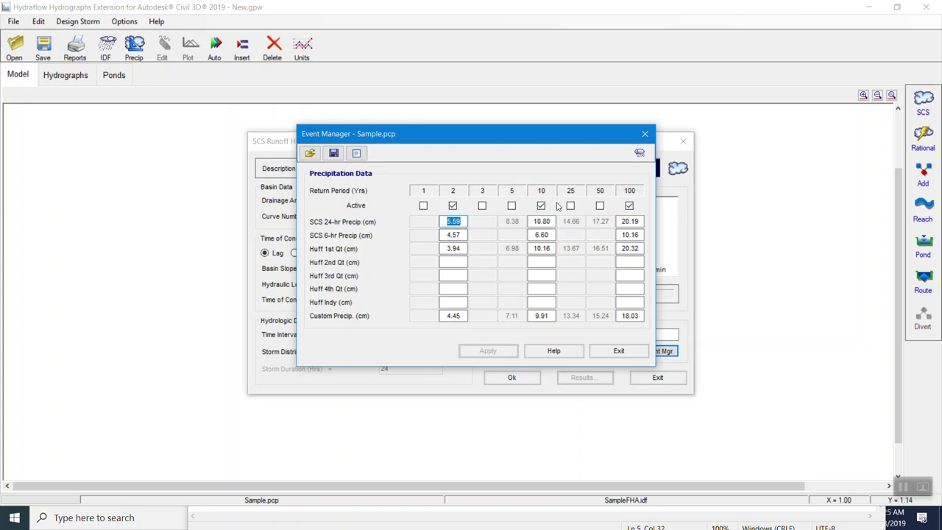
click(453, 205)
click(541, 206)
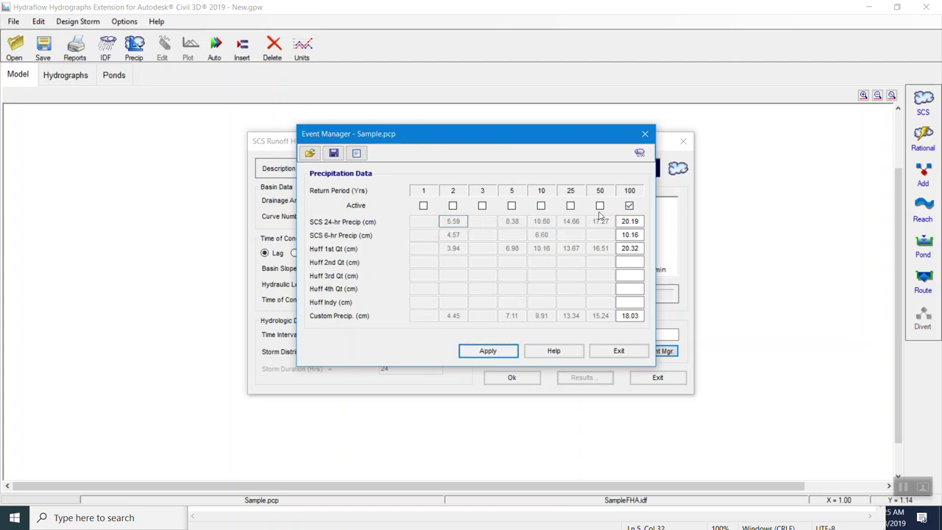
click(629, 205)
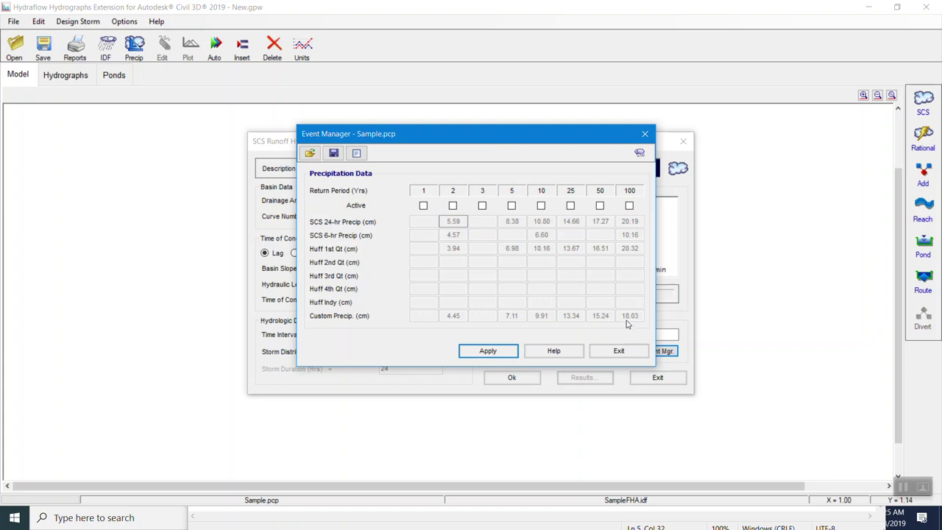
click(571, 206)
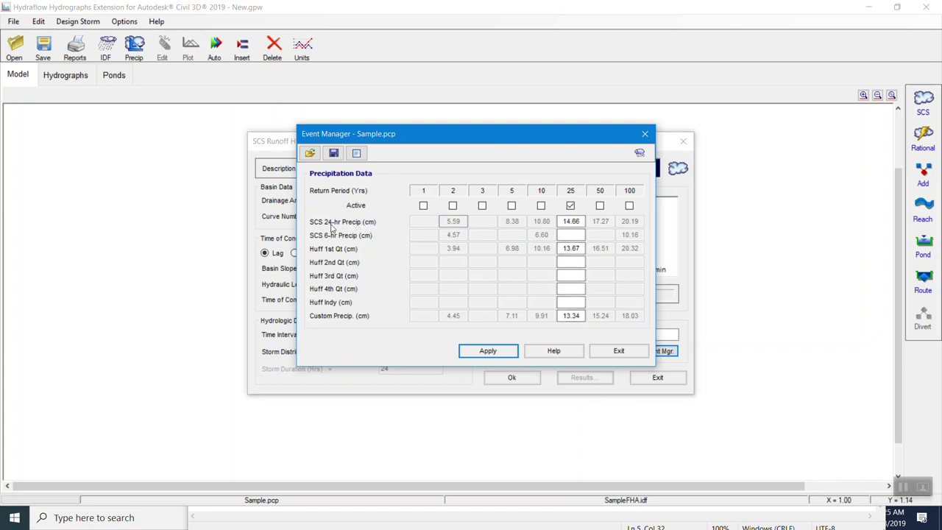
Set the 25-year Huff 1st Qt and Custom precipitation values to 0.
click(571, 248)
text(0)
key(Down)
key(Down)
key(Down)
key(Down)
key(Down)
text(0)
click(574, 235)
Switch to the bridge H&H report in Nitro Pro and examine the rainfall intensity table in section 3.3 for the 25-year return period.
click(293, 526)
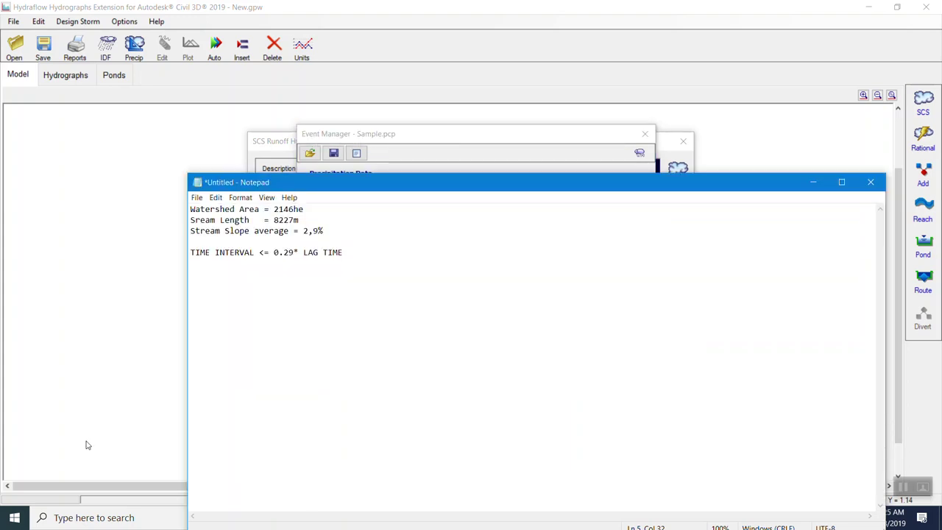
click(14, 517)
click(440, 524)
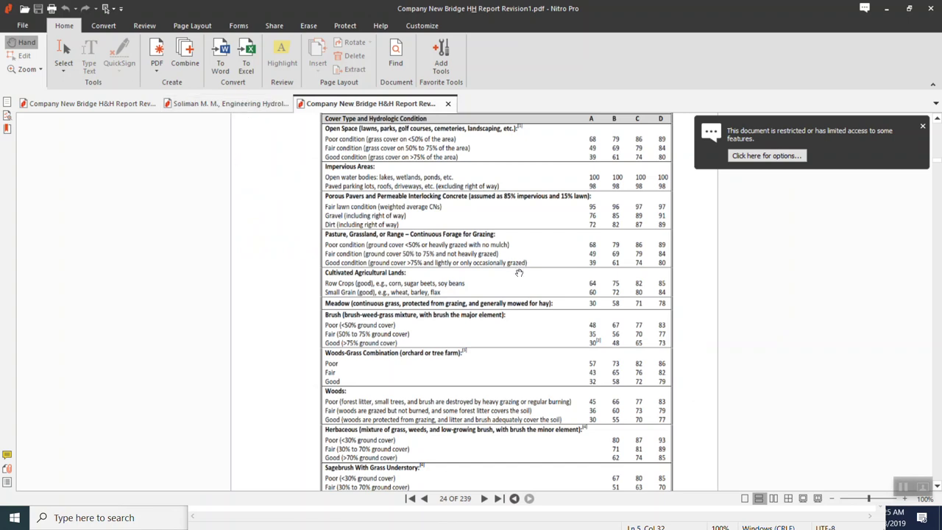
scroll(441, 257, up, 6)
scroll(515, 269, down, 5)
scroll(520, 269, down, 2)
click(938, 304)
drag(938, 304, 938, 304)
scroll(604, 331, up, 1)
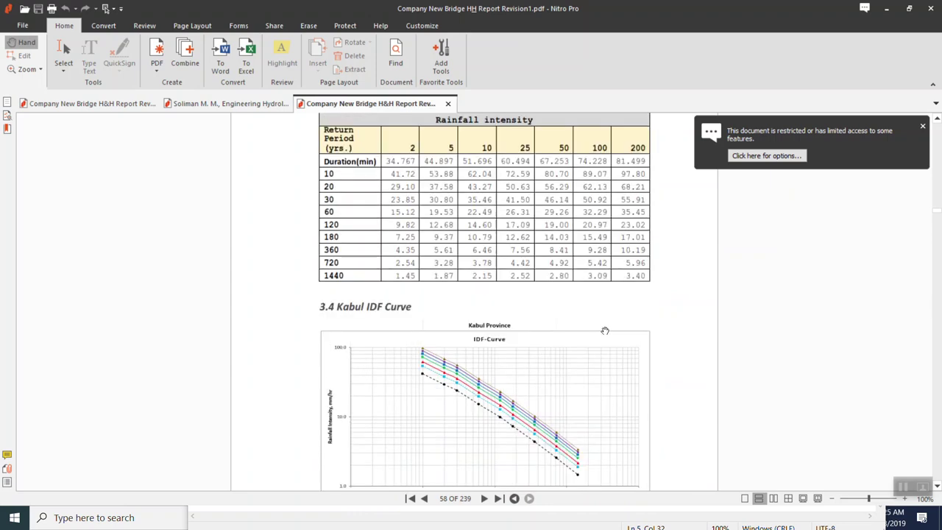
scroll(604, 331, up, 1)
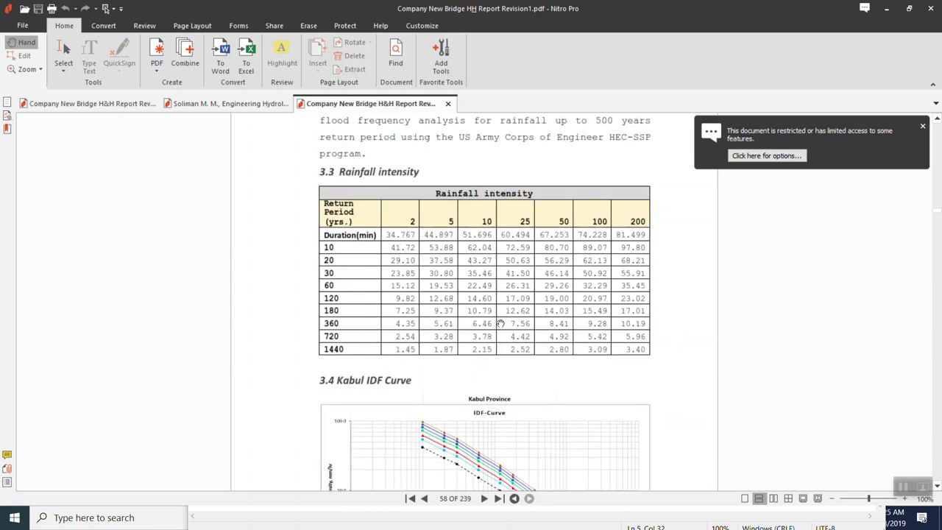
scroll(499, 324, down, 1)
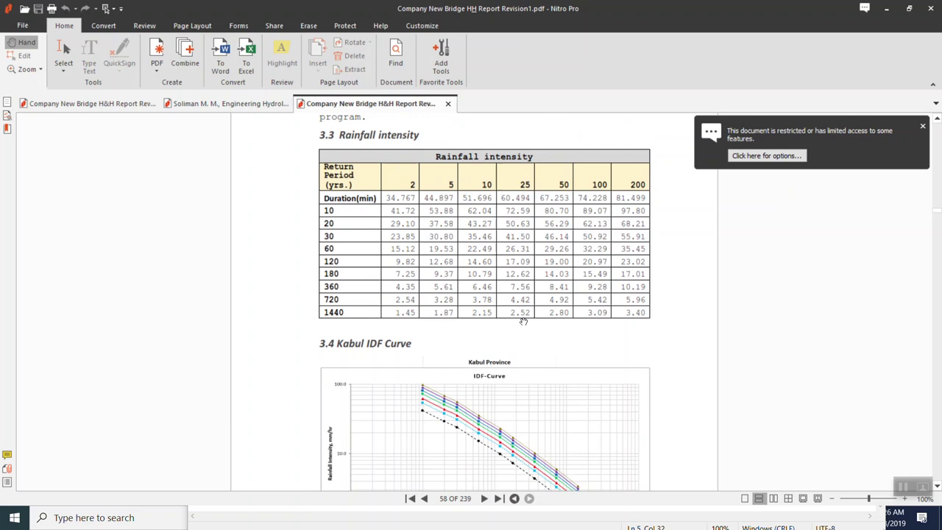
Open Calculator, try multiplying the 25-year, 1440-minute rainfall intensity 2.52 by 60, and clear the calculation.
click(15, 517)
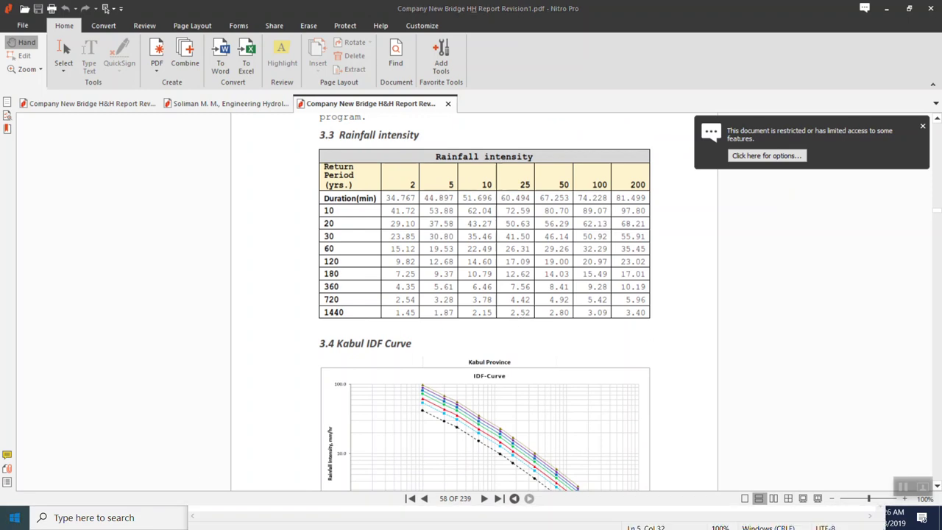
text(CA)
key(Return)
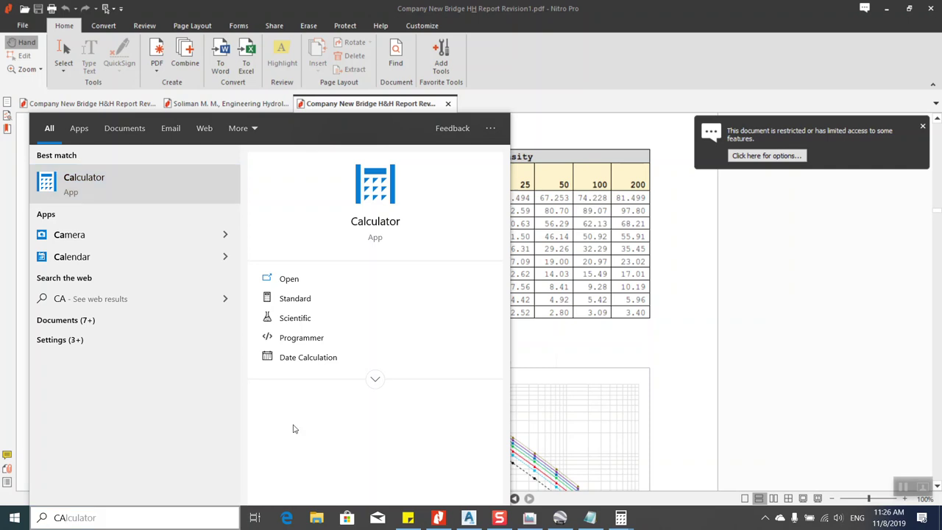
click(201, 449)
click(244, 481)
click(201, 416)
click(201, 450)
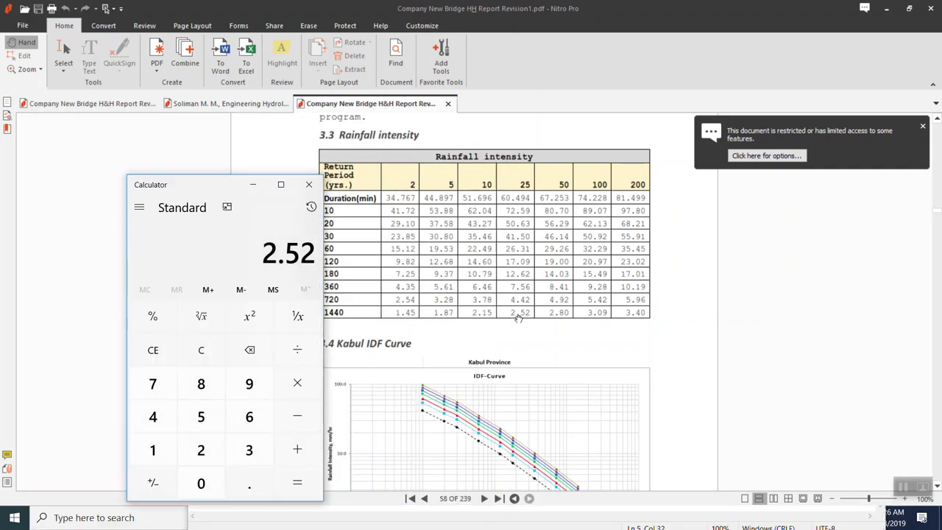
click(297, 383)
click(247, 424)
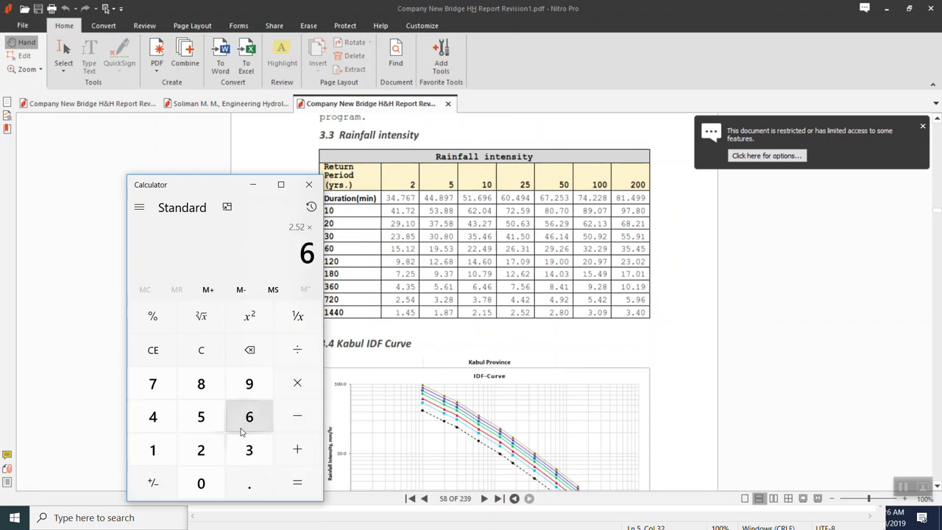
click(203, 482)
click(297, 481)
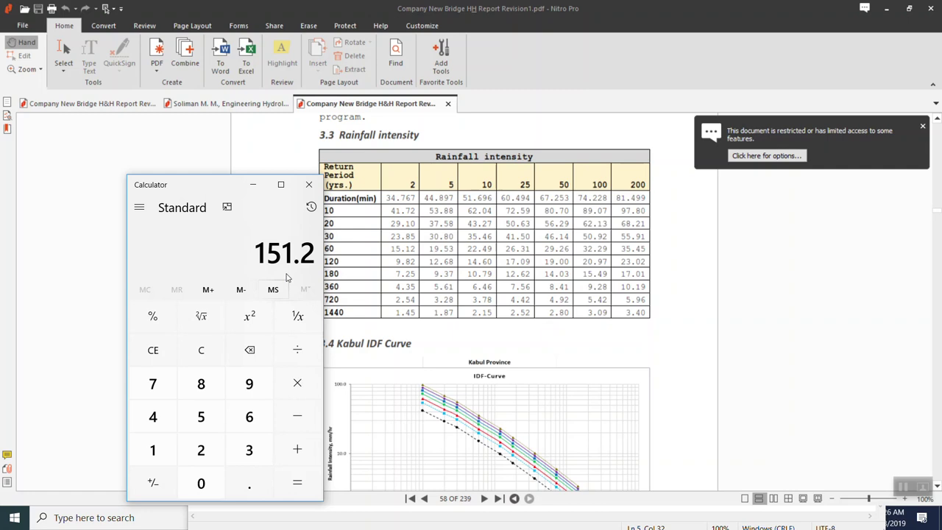
drag(177, 187, 220, 173)
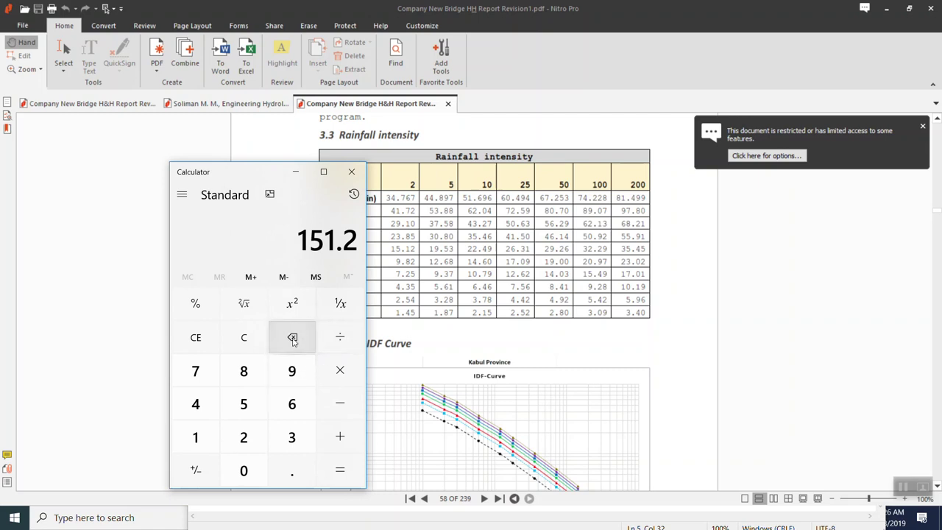
click(244, 337)
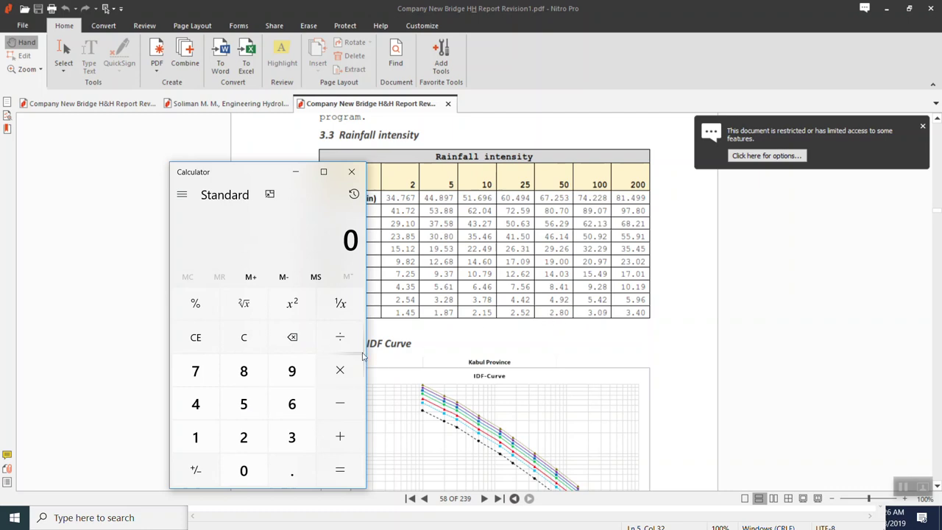
Compute the 25-year, 24-hour rainfall depth as 2.52 × 24 in Calculator and return to Hydraflow.
click(247, 435)
click(291, 470)
click(245, 402)
click(252, 440)
click(339, 370)
click(244, 440)
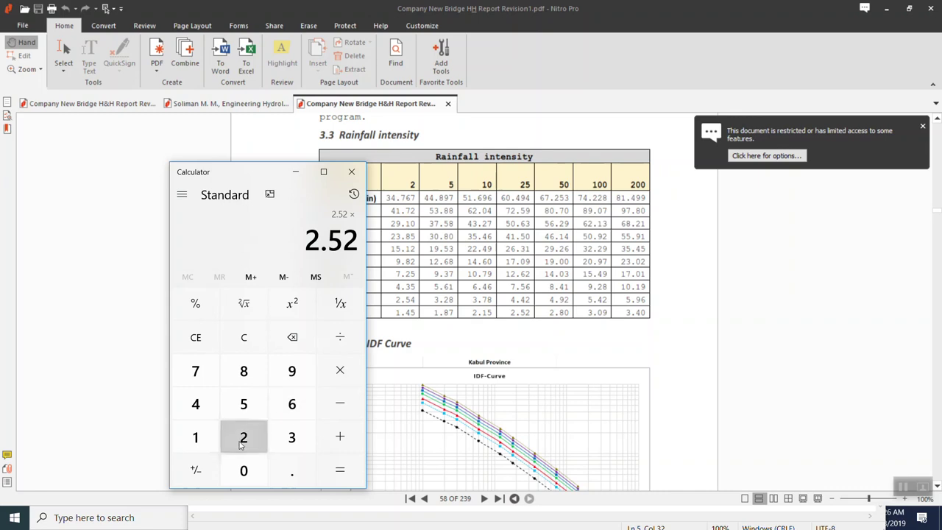
click(208, 412)
click(342, 475)
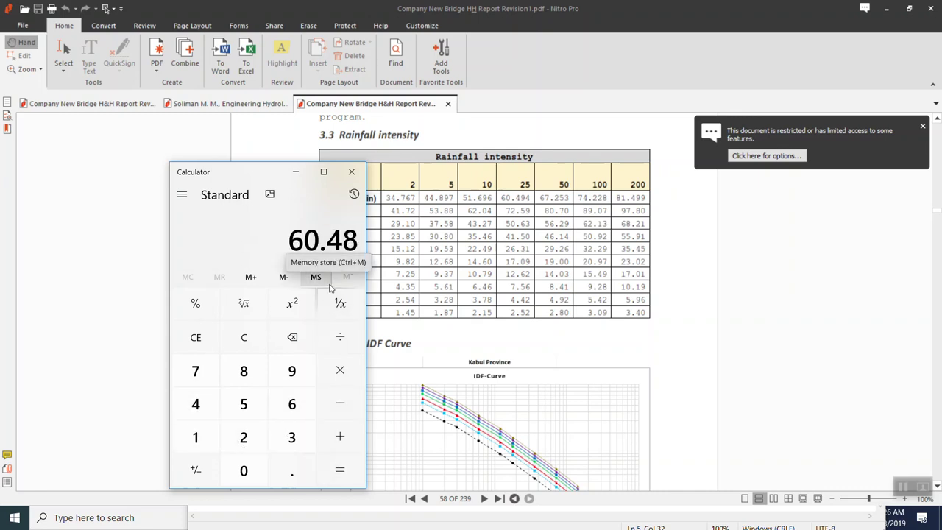
click(328, 287)
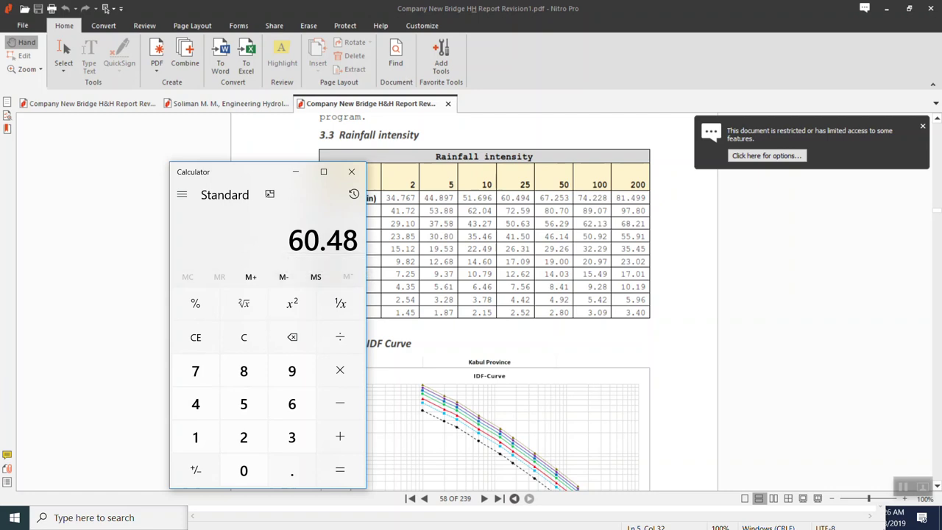
key(alt+Tab)
click(888, 8)
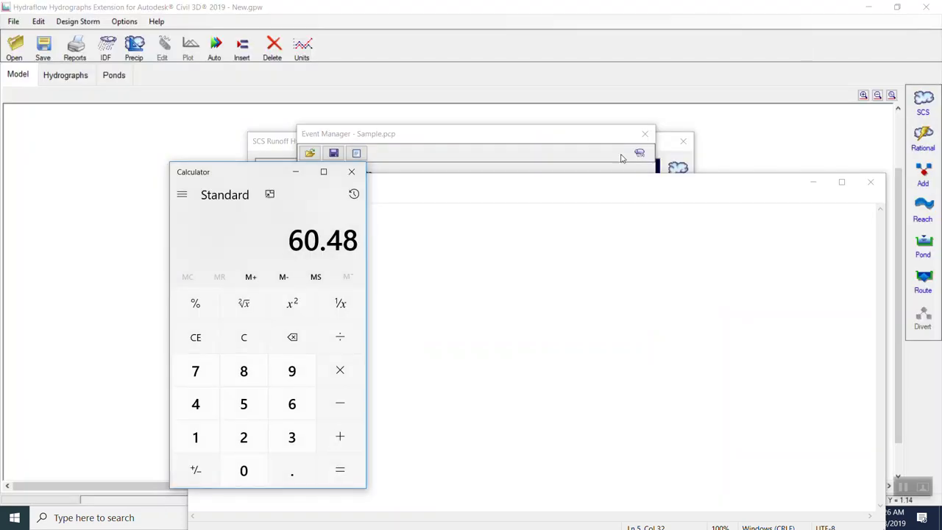
right_click(304, 241)
right_click(309, 242)
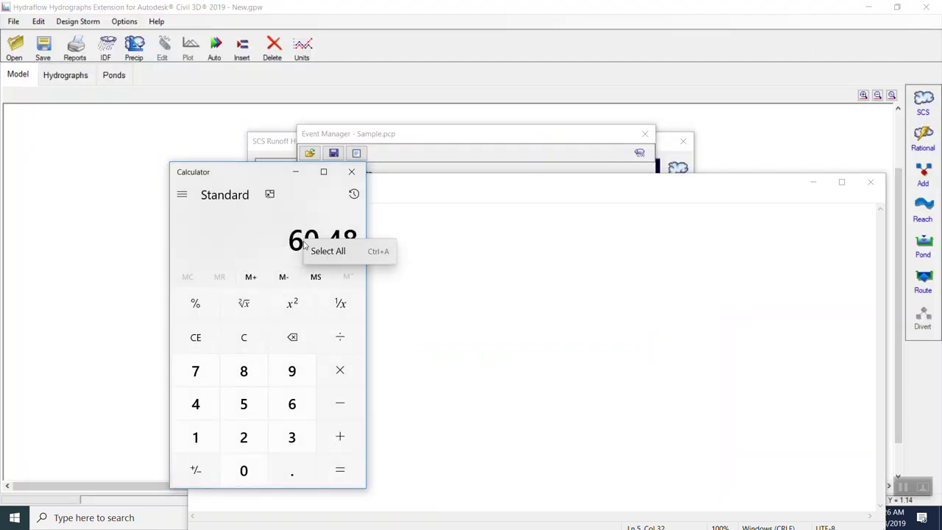
right_click(267, 238)
click(289, 252)
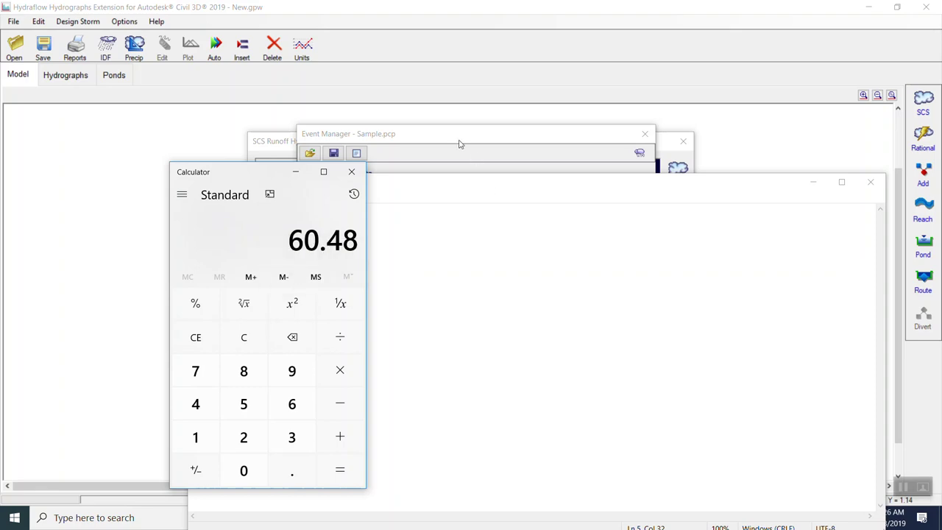
Set the 25-year SCS 24-hr precipitation to 60.48 in the Event Manager and apply it.
click(434, 146)
double_click(575, 223)
text(60.48)
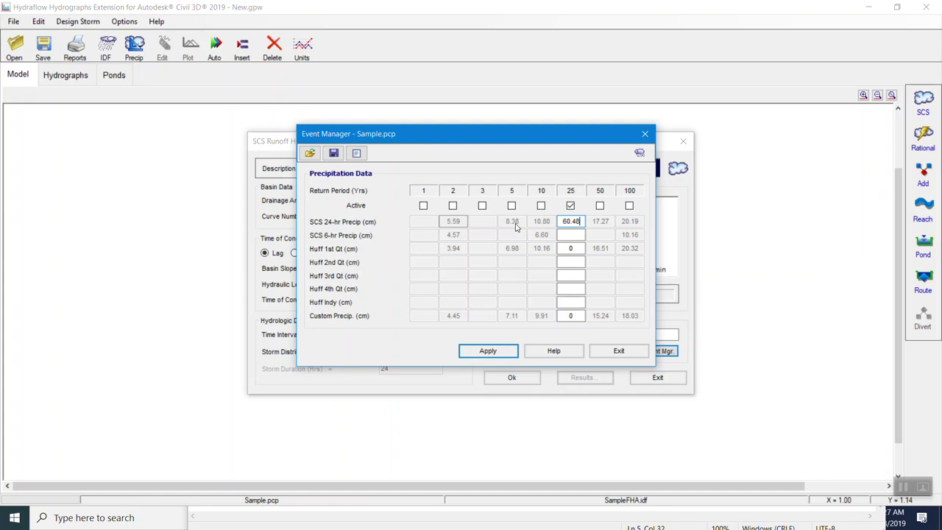
click(500, 353)
key(Down)
key(Up)
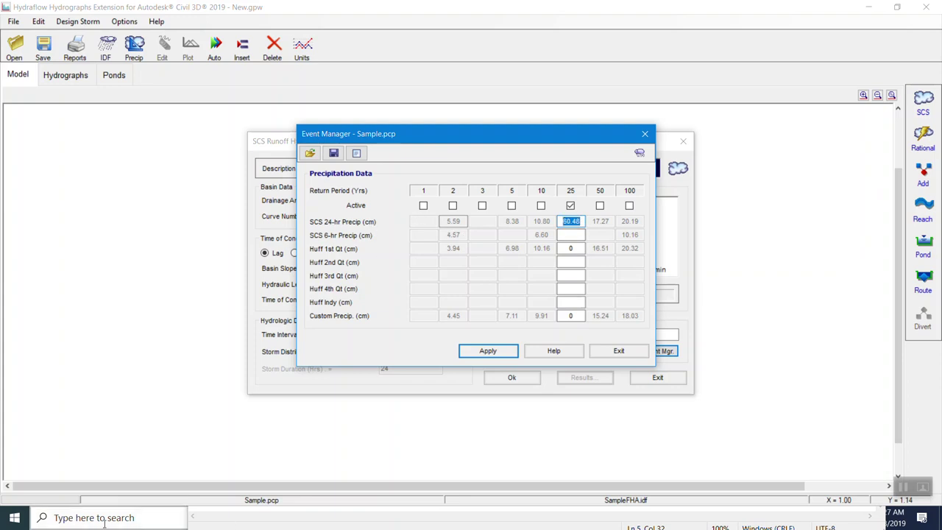
Correct the 25-year SCS 24-hr precipitation to 6.48 cm and close the Event Manager.
click(15, 517)
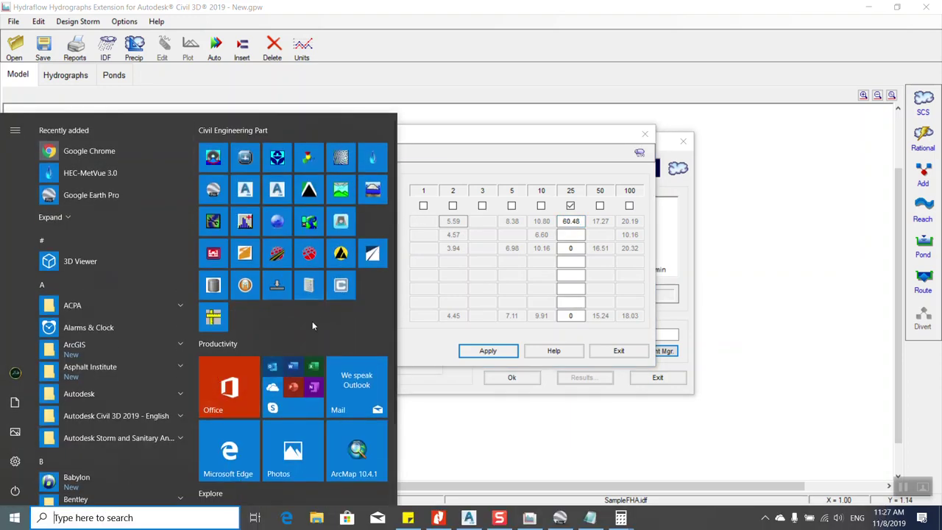
click(571, 222)
text(6)
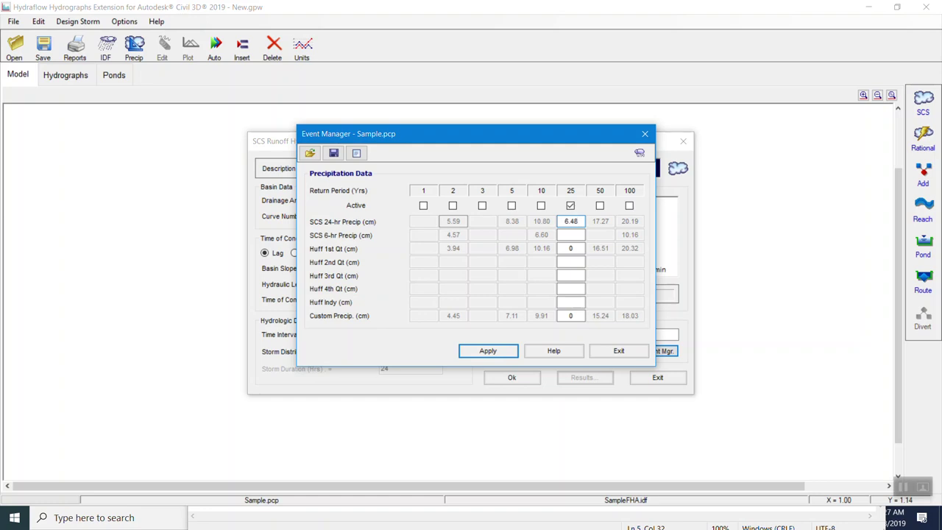
click(620, 352)
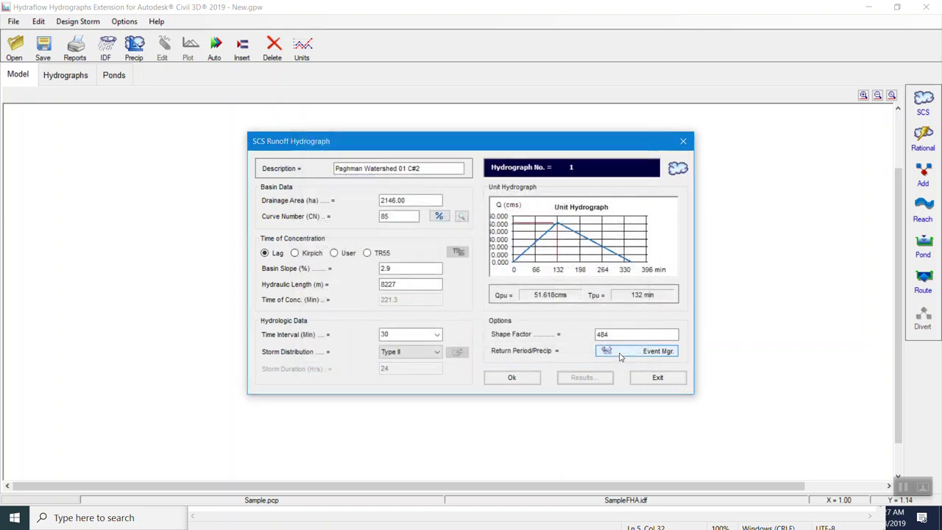
Compute the SCS runoff hydrograph for Paghman Watershed 01 C#2 and open its results plot.
click(524, 384)
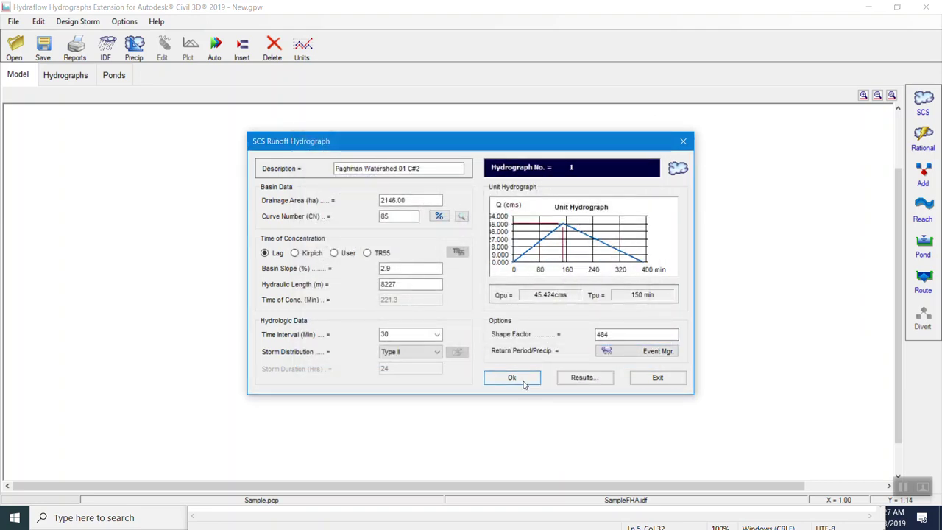
click(590, 380)
click(667, 90)
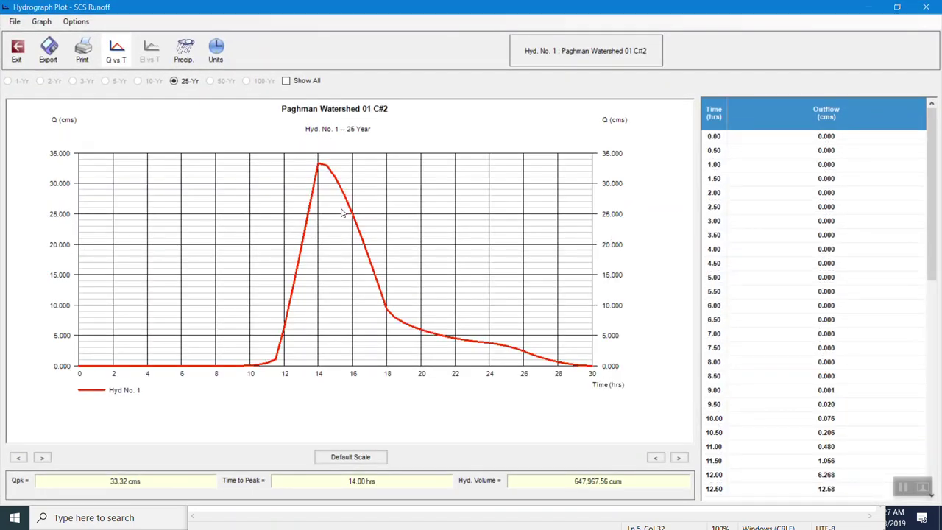
Examine the 25-year outflow table at the 12.50 and 14.00 hour rows and toggle the display of all return periods.
drag(932, 150, 932, 210)
click(827, 353)
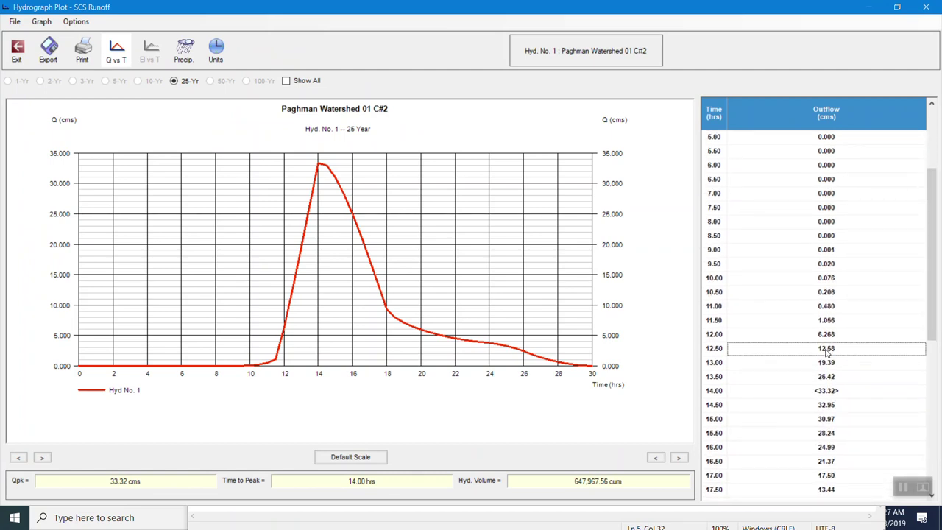
drag(931, 253, 918, 187)
scroll(868, 280, down, 3)
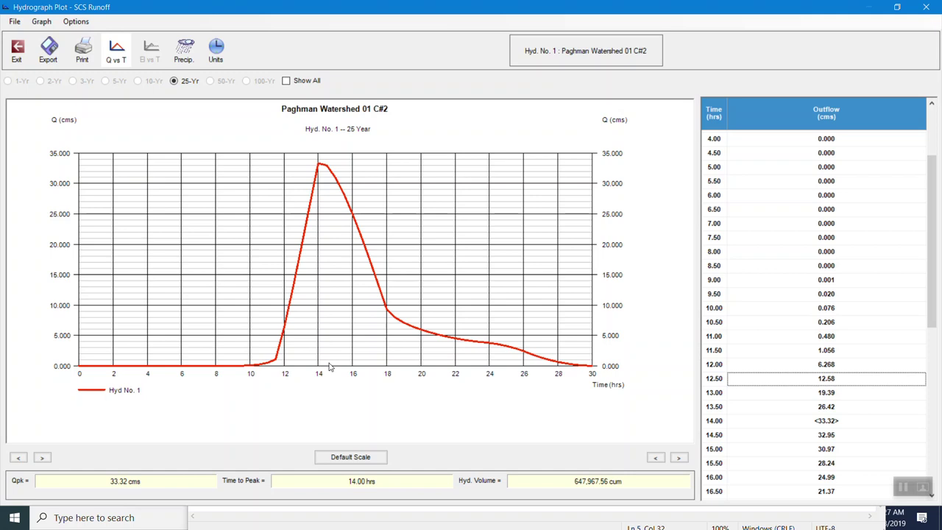
click(793, 423)
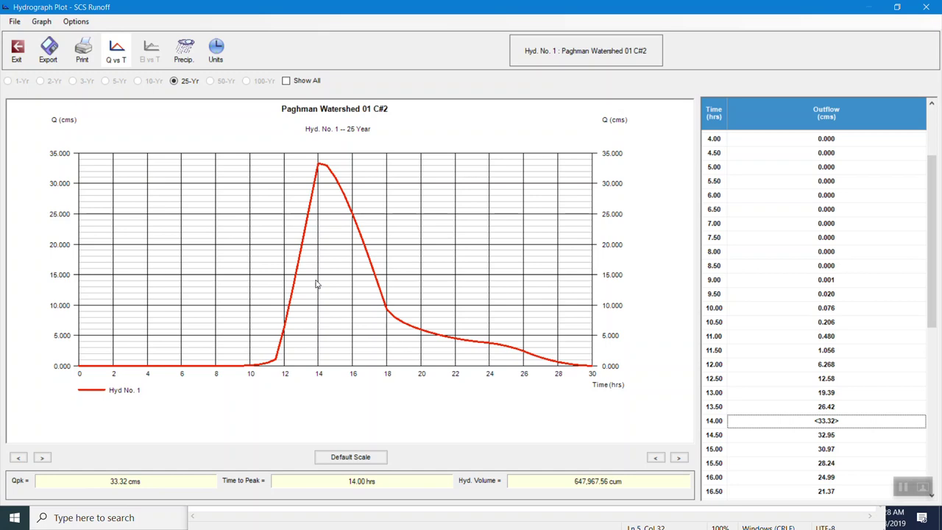
click(286, 81)
click(285, 80)
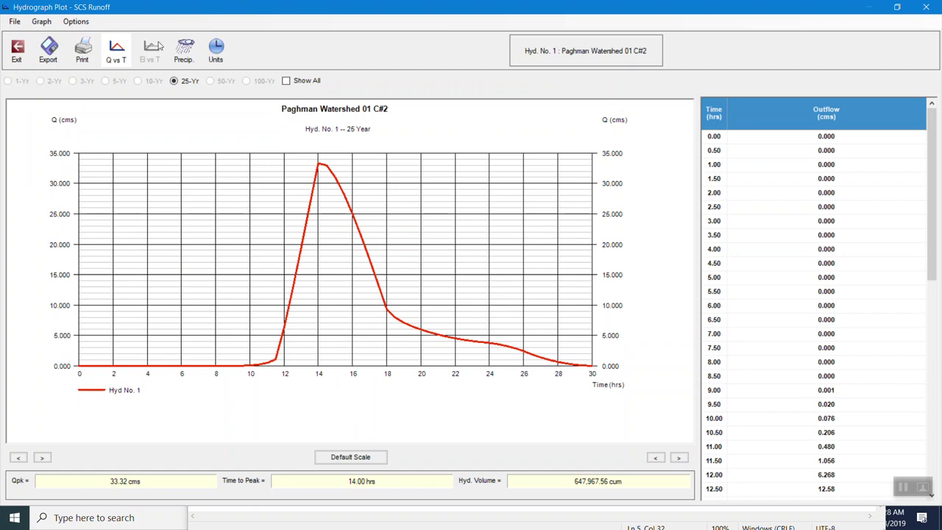
Print the hydrograph report with Microsoft Print to PDF.
click(14, 22)
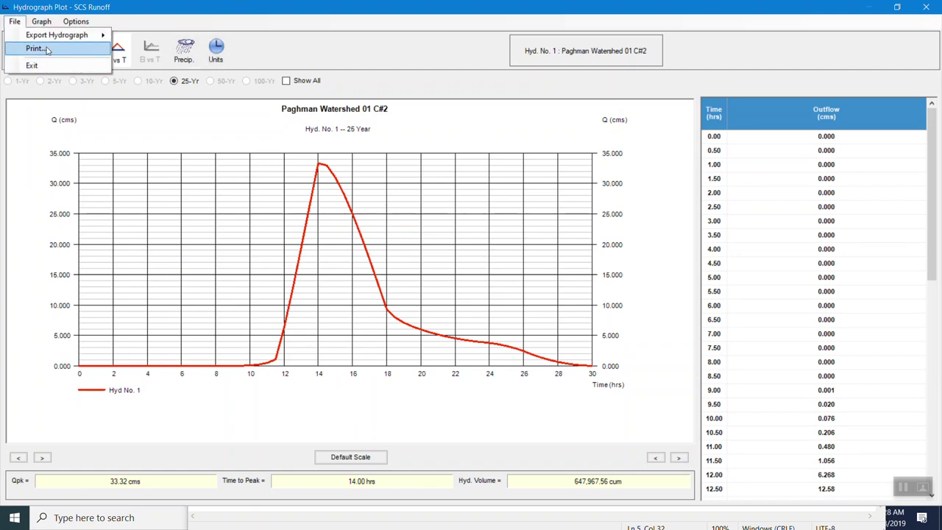
click(47, 49)
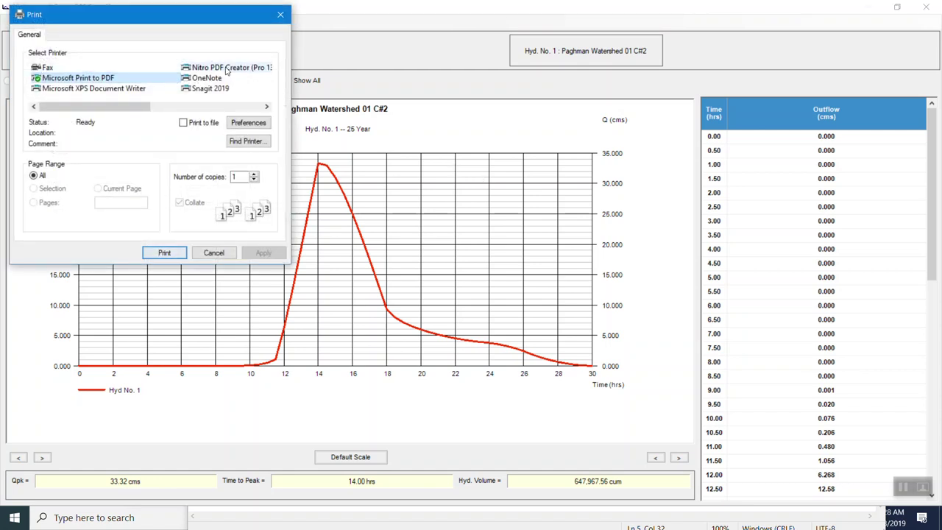
click(175, 253)
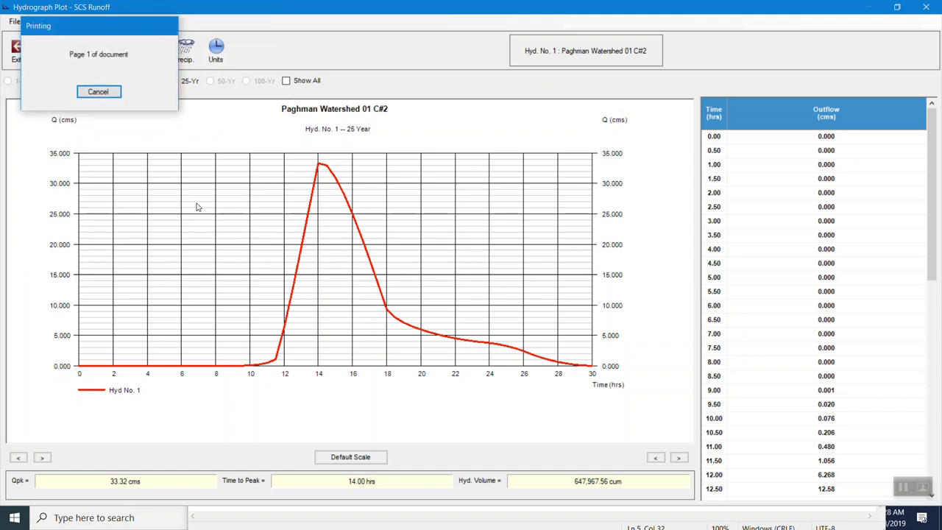
scroll(112, 138, up, 2)
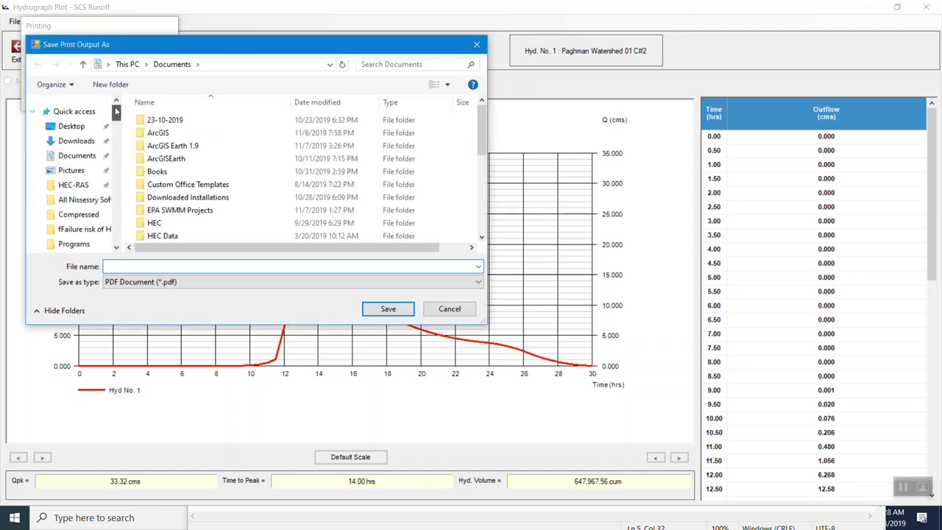
Save the printed PDF report on the Desktop as Hydrograph W01C#2 and dismiss the completion notice.
click(74, 127)
click(193, 267)
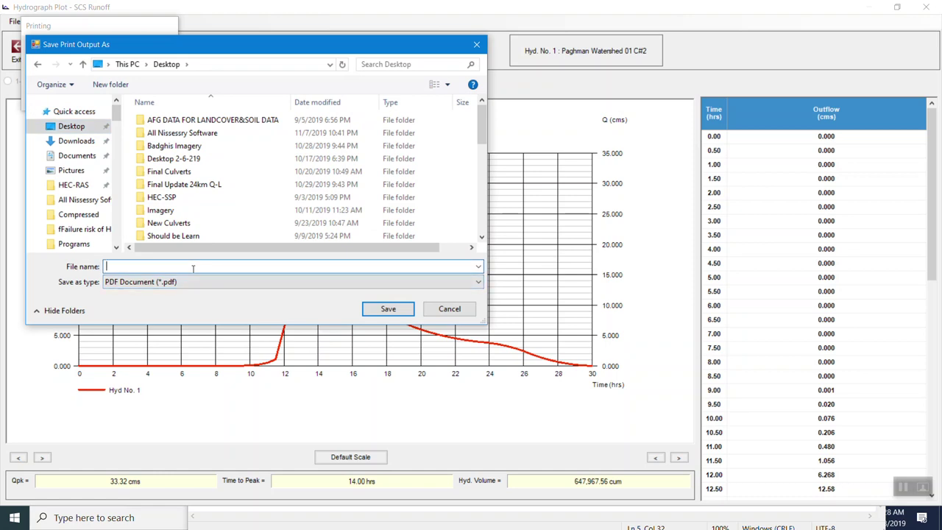
text(h)
click(193, 269)
text(Hy)
key(BackSpace)
text(raph W01C#2)
click(389, 310)
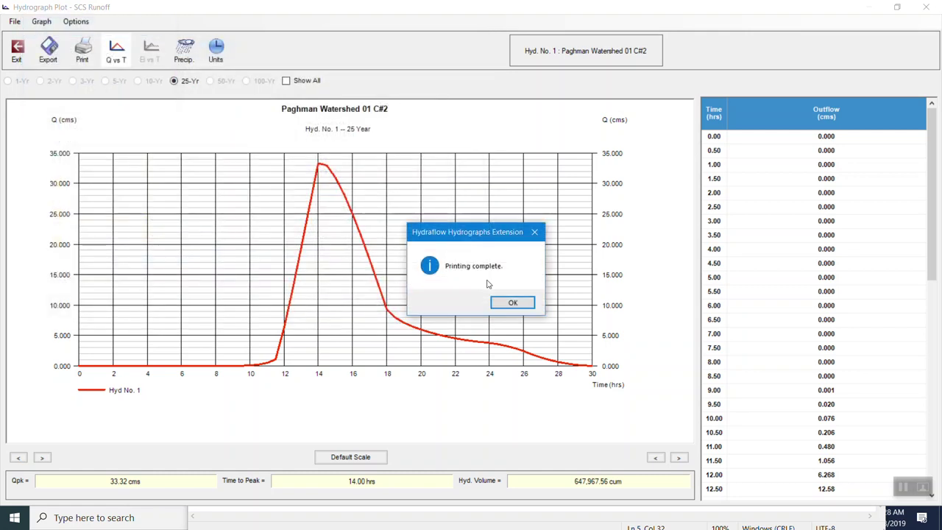
click(512, 304)
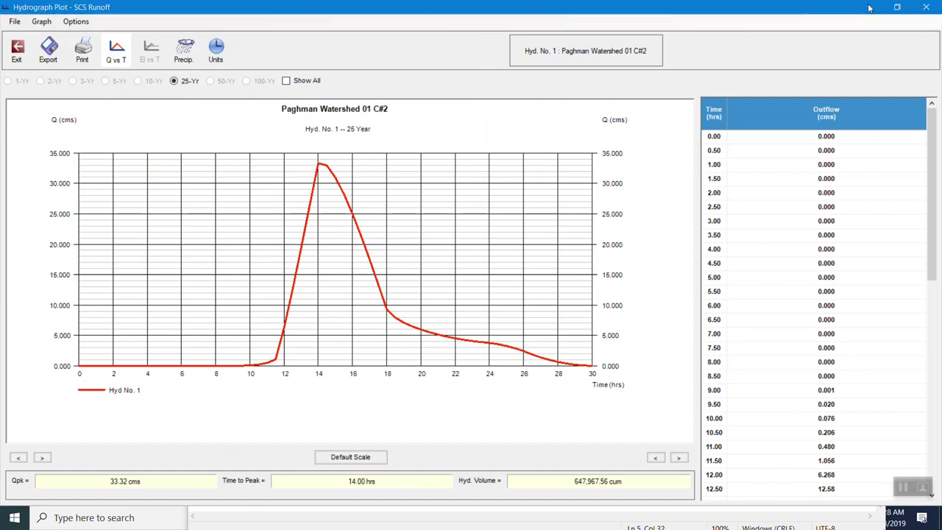
Close the hydrograph plot and exit the SCS Runoff Hydrograph dialog.
click(15, 21)
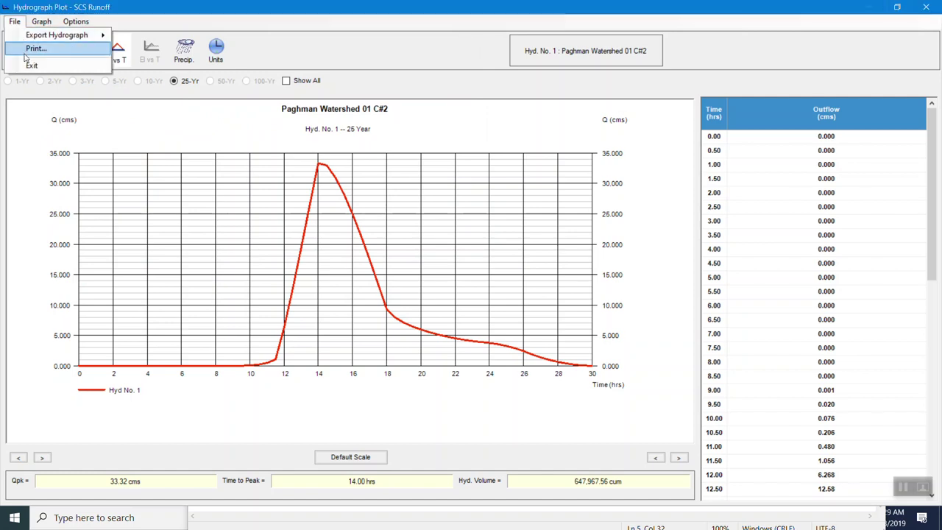
key(Escape)
click(925, 7)
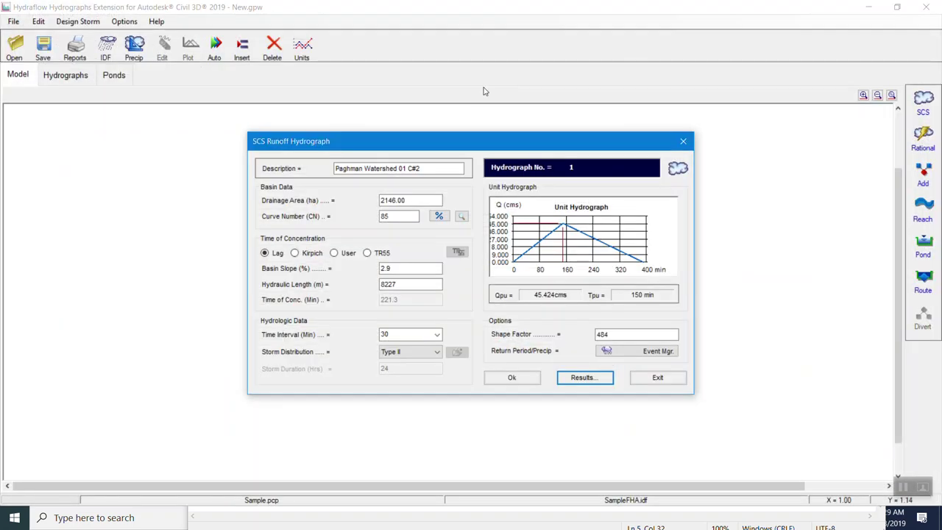
click(657, 378)
Start saving the project as a new .gpw file and choose the Desktop as its location.
click(14, 22)
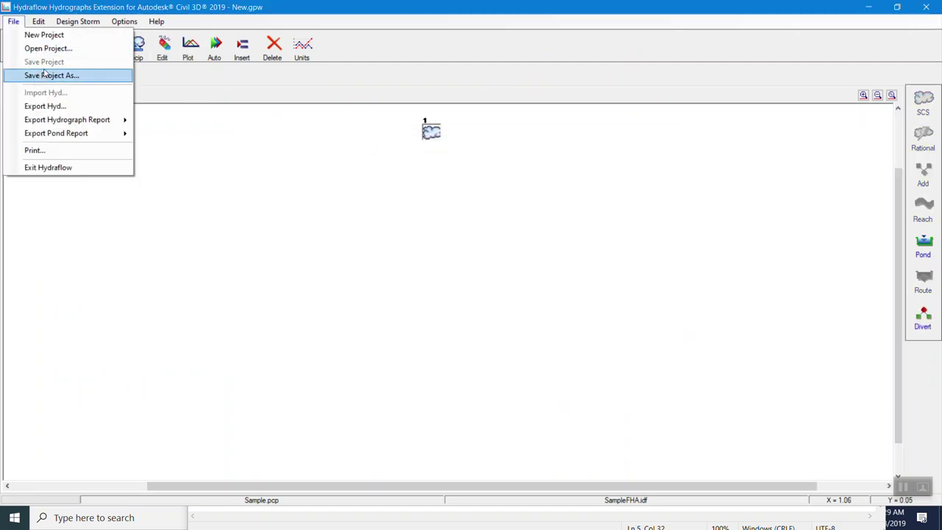
click(46, 75)
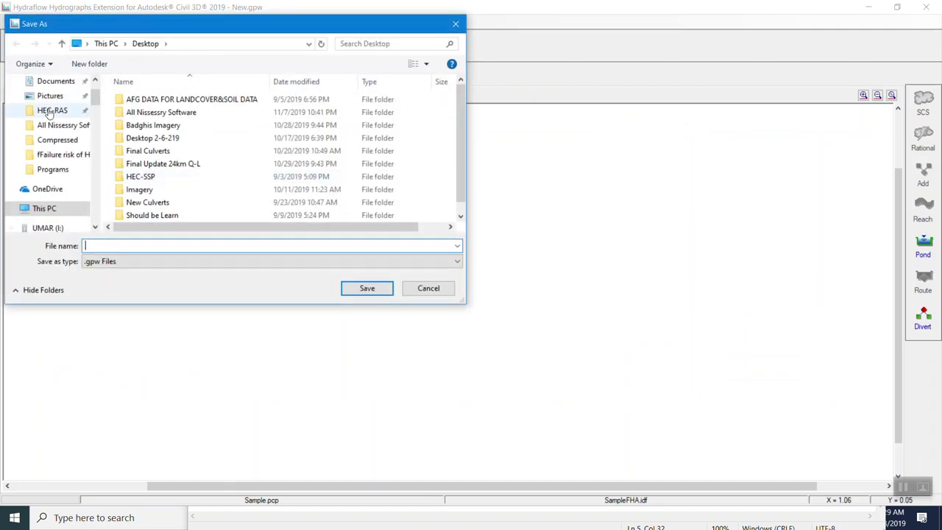
scroll(92, 103, up, 2)
click(50, 105)
drag(462, 139, 462, 149)
Name the project file water-09-00342, without the suggested .pdf extension, and save it.
click(120, 245)
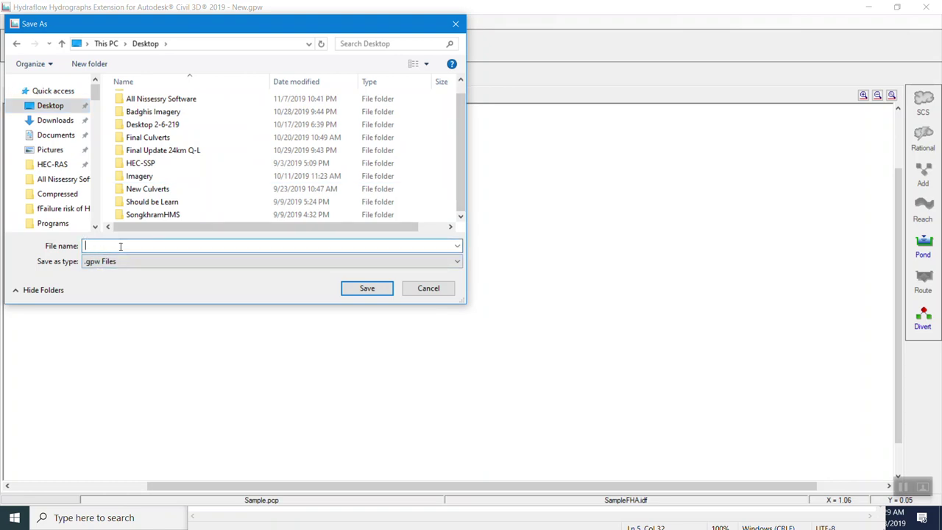
text(W)
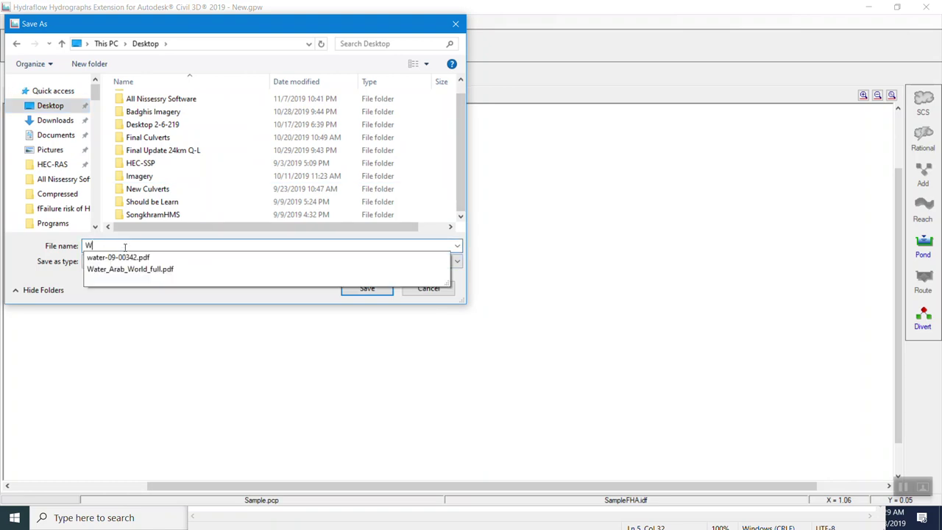
click(129, 258)
click(151, 247)
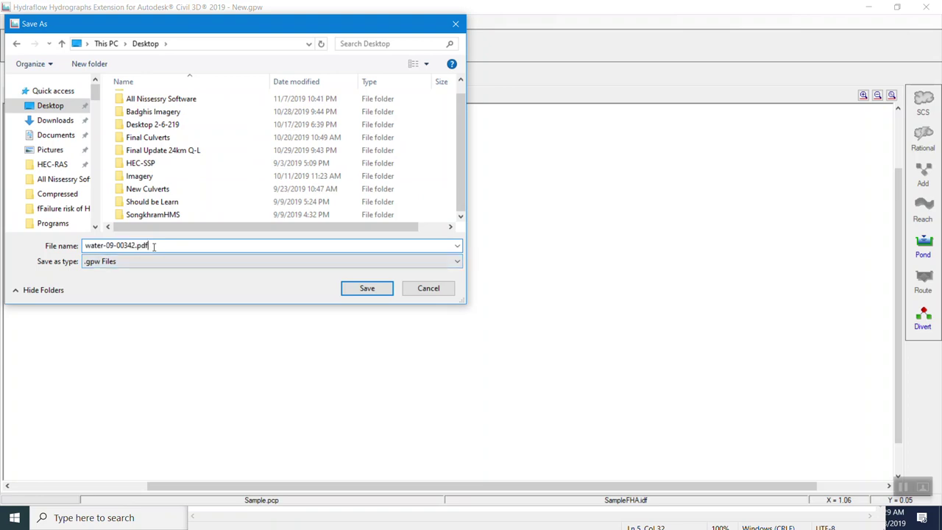
key(BackSpace)
key(BackSpace)
key(BackSpace)
key(BackSpace)
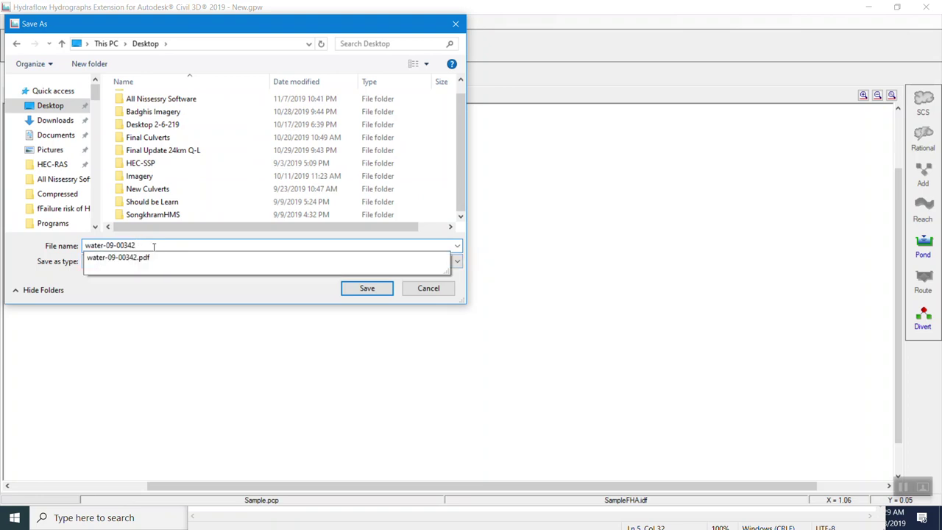
click(262, 29)
click(364, 297)
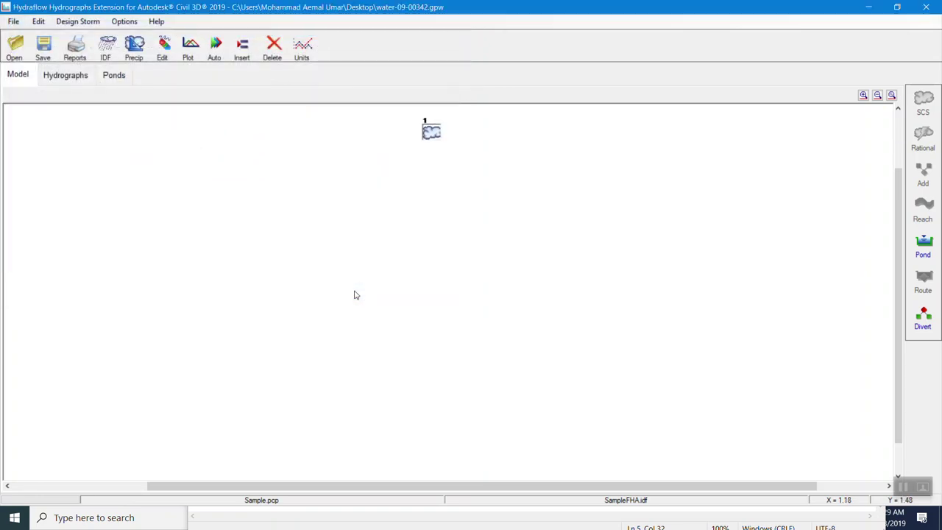
Minimize Hydraflow, close Calculator and move the Notepad window down to uncover the desktop files.
click(868, 6)
click(352, 171)
click(303, 100)
drag(667, 188, 643, 506)
click(318, 186)
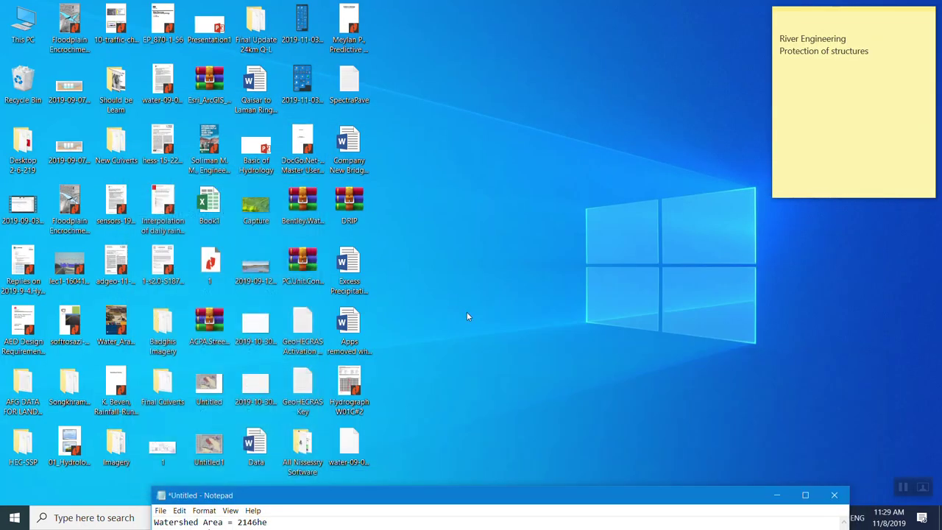
Open the Hydrograph W01C#2 PDF from the desktop in Nitro Pro and examine its input summary and hydrograph plot.
double_click(349, 379)
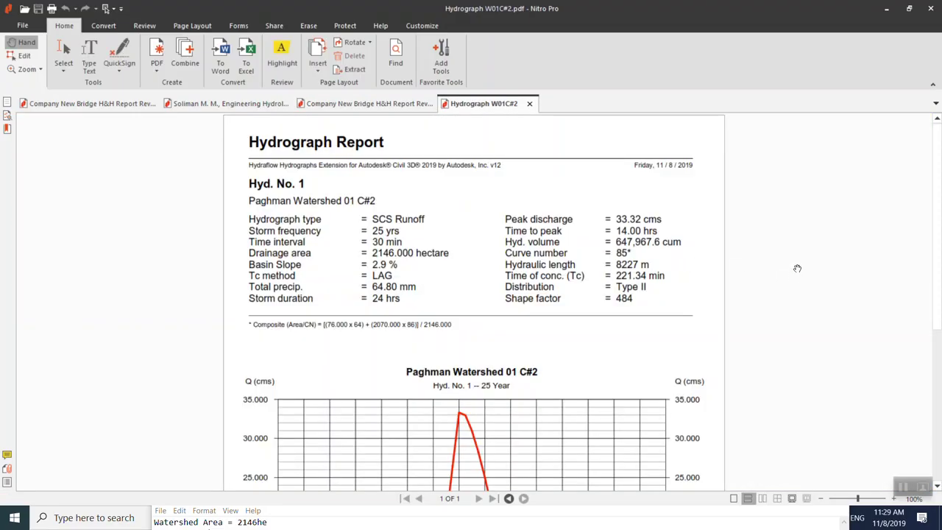
scroll(796, 267, down, 5)
scroll(797, 267, up, 6)
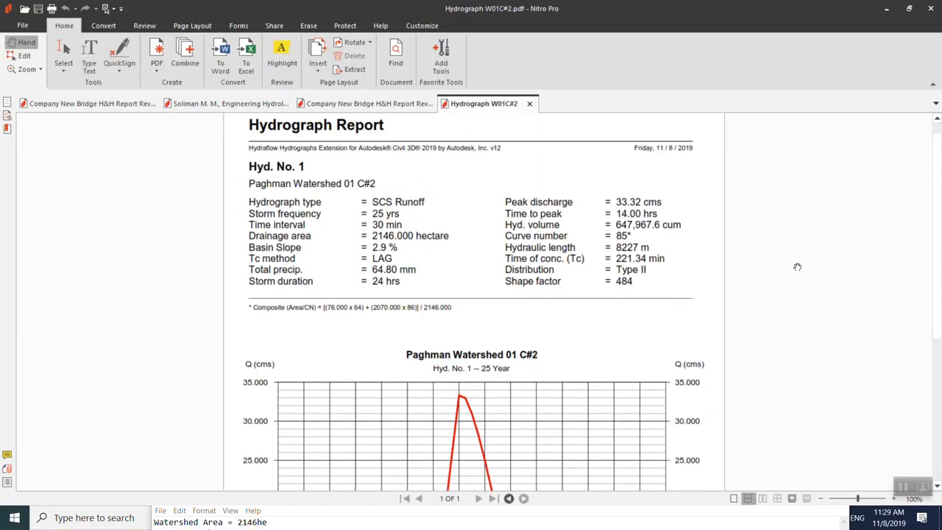
scroll(797, 267, up, 1)
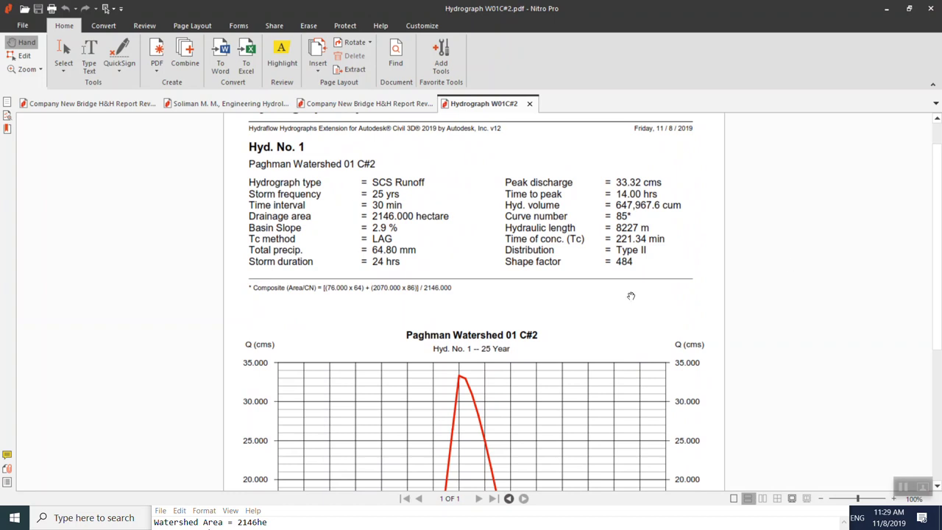
scroll(630, 296, down, 5)
scroll(630, 296, down, 1)
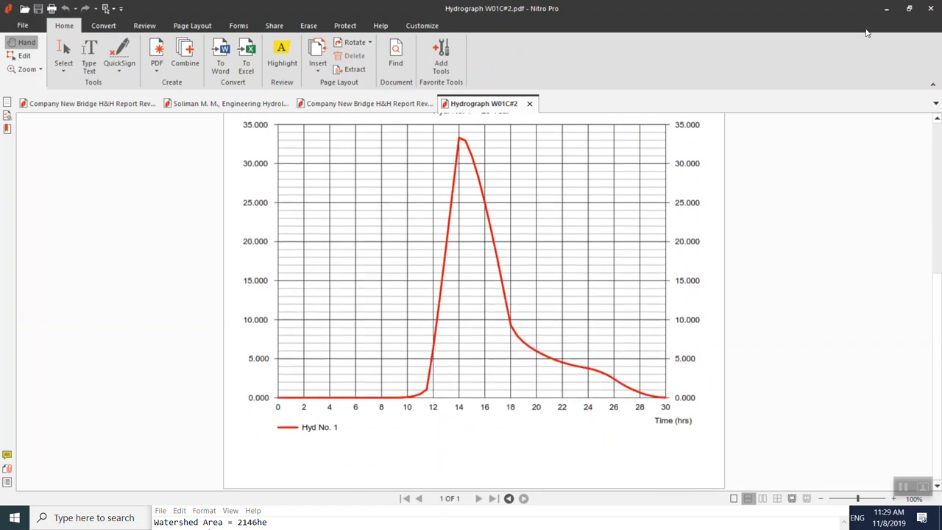
Minimize Nitro Pro and move the Notepad window with the watershed notes back fully into view.
click(881, 10)
drag(527, 502, 548, 134)
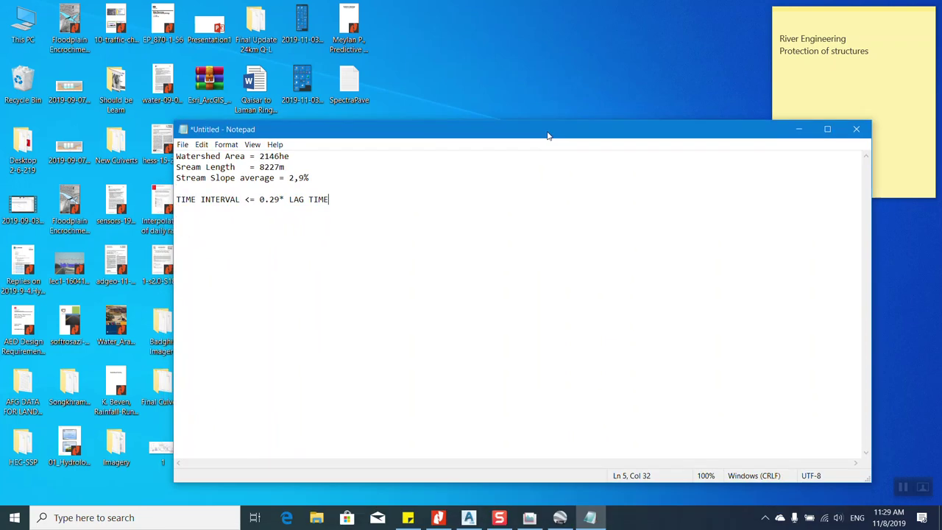
Save the Notepad watershed notes to the desktop as text file water-09-00342, close Notepad and refresh the desktop.
click(857, 128)
click(439, 260)
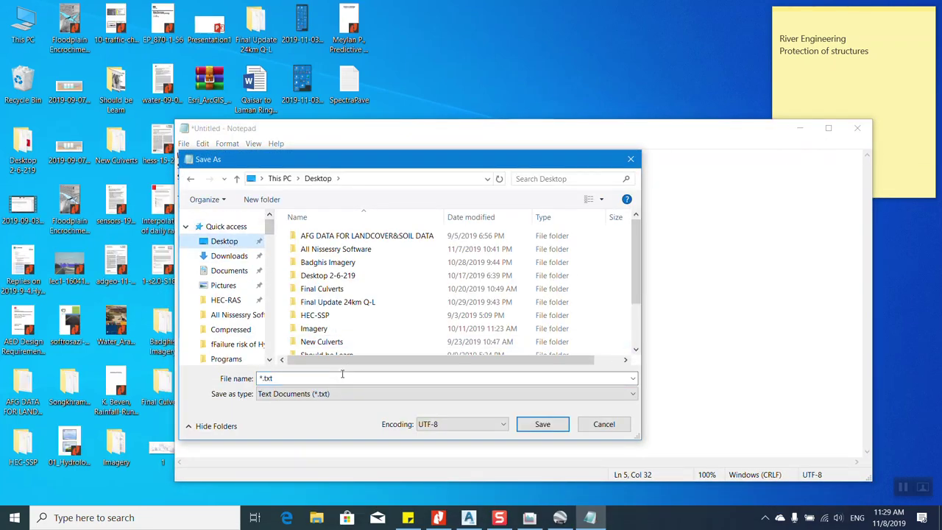
text(W)
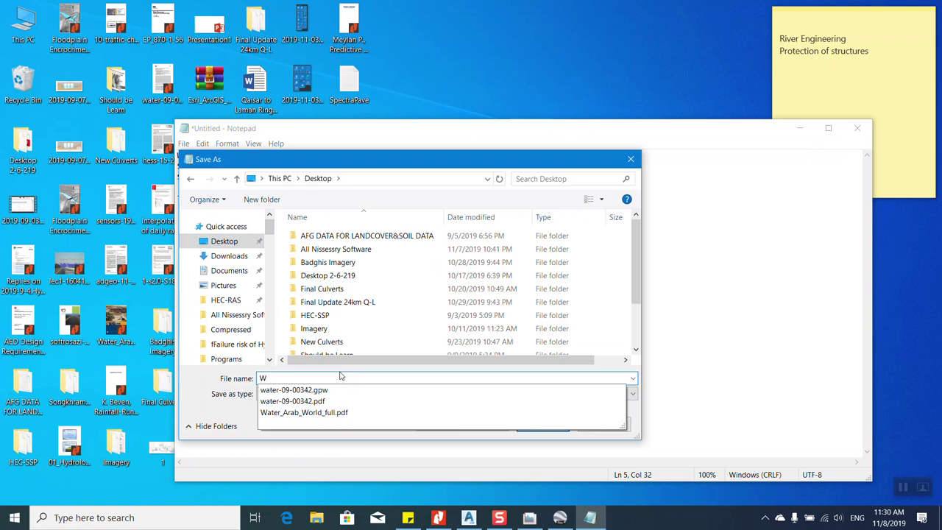
click(336, 390)
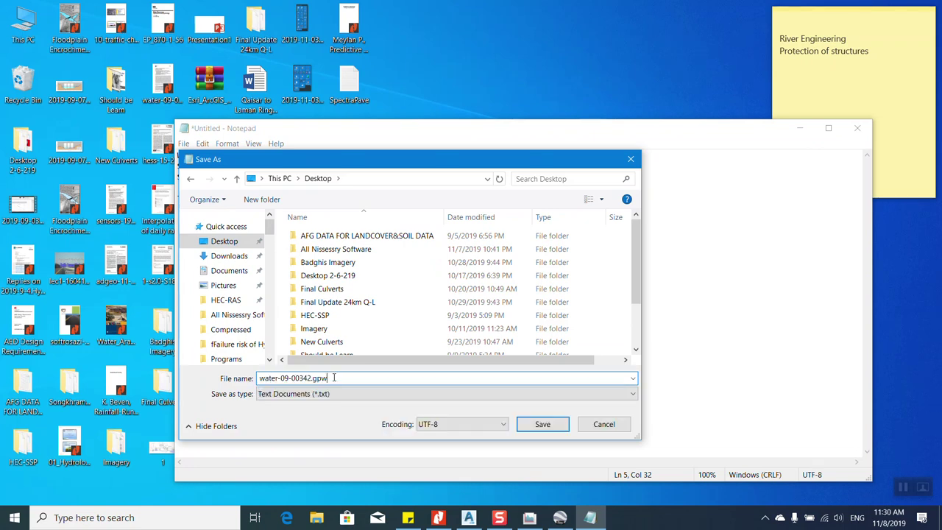
key(BackSpace)
key(BackSpace)
key(BackSpace)
key(BackSpace)
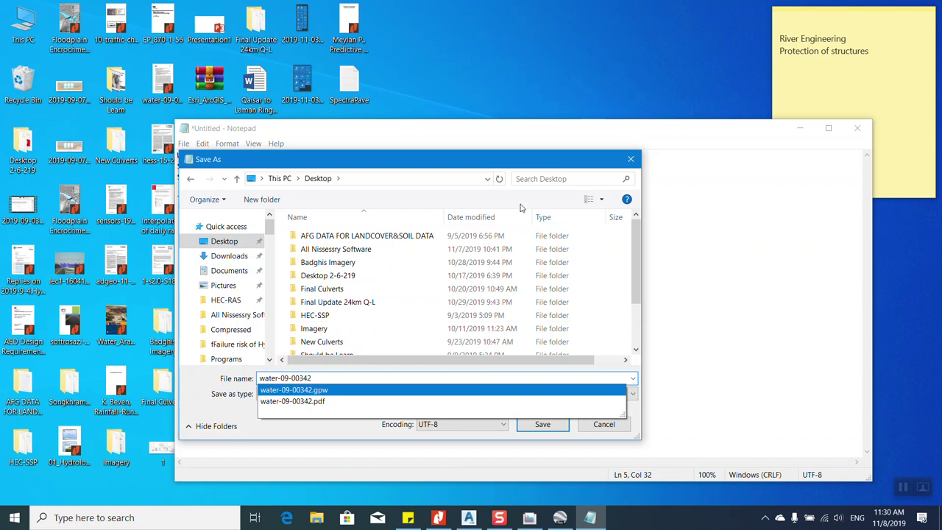
click(496, 162)
click(543, 423)
click(856, 128)
click(612, 183)
right_click(612, 183)
click(629, 215)
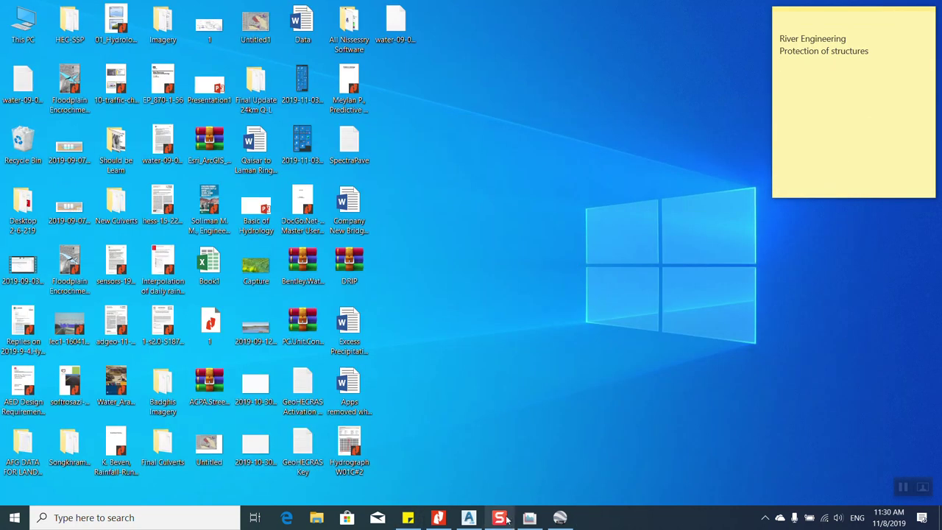
Review the User, Kirpich and Lag time-of-concentration methods of hydrograph 1 in Hydraflow, keep Lag, accept the data and leave the dialog.
click(477, 523)
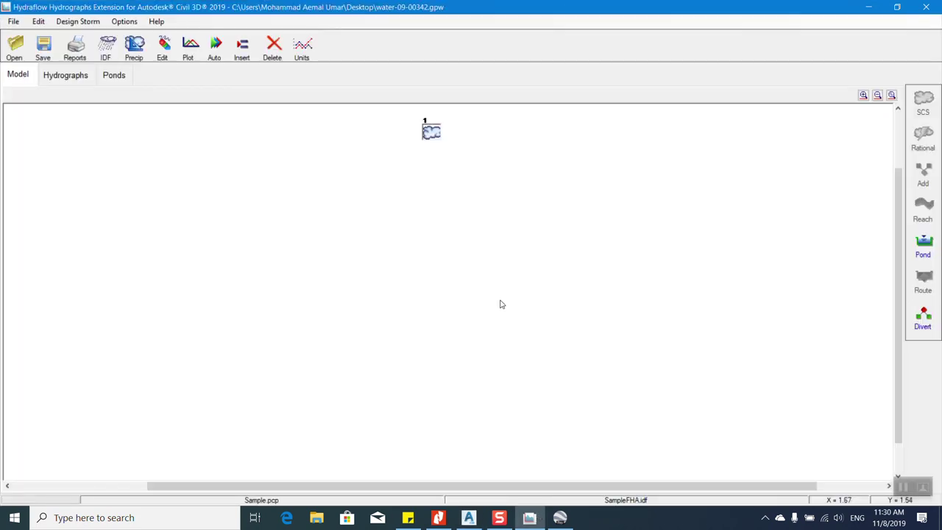
double_click(431, 131)
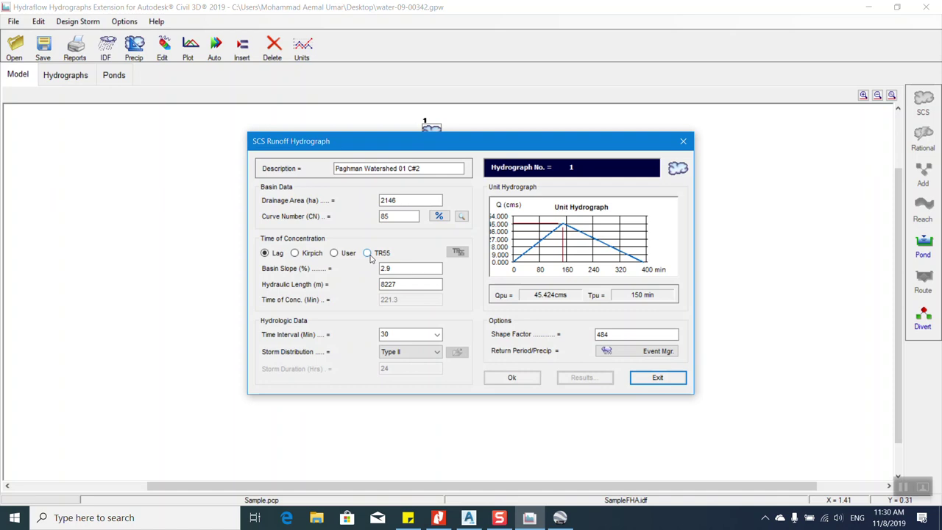
click(334, 253)
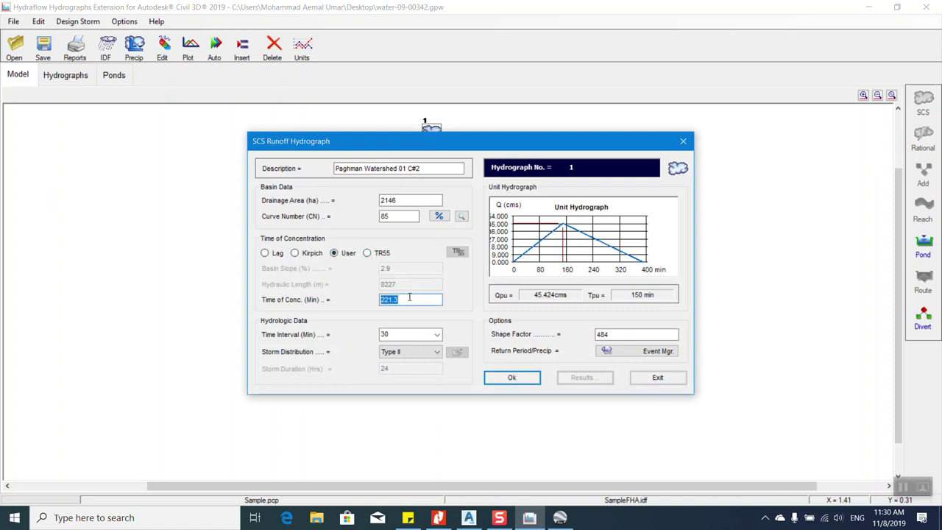
click(296, 255)
click(272, 258)
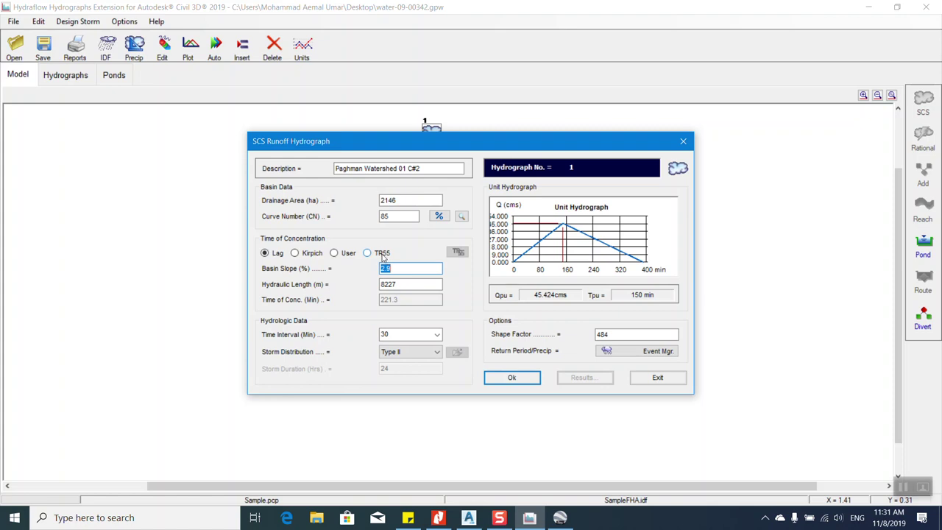
click(515, 377)
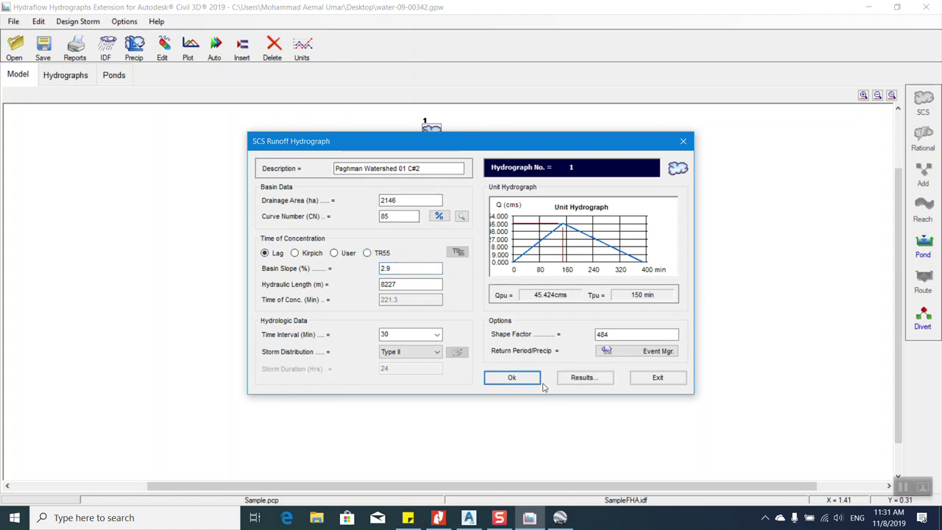
click(654, 378)
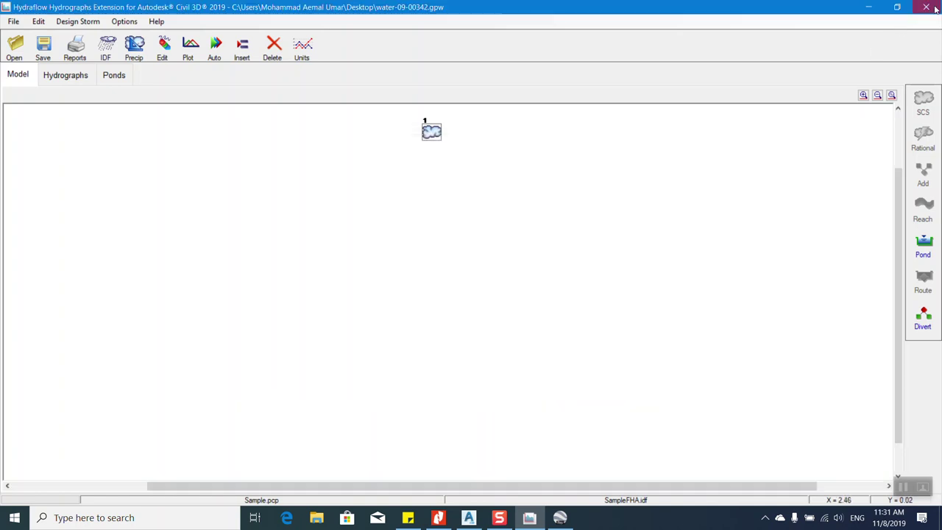
Close Hydraflow, saving the changes to water-09-00342.gpw, and refresh the desktop.
click(925, 7)
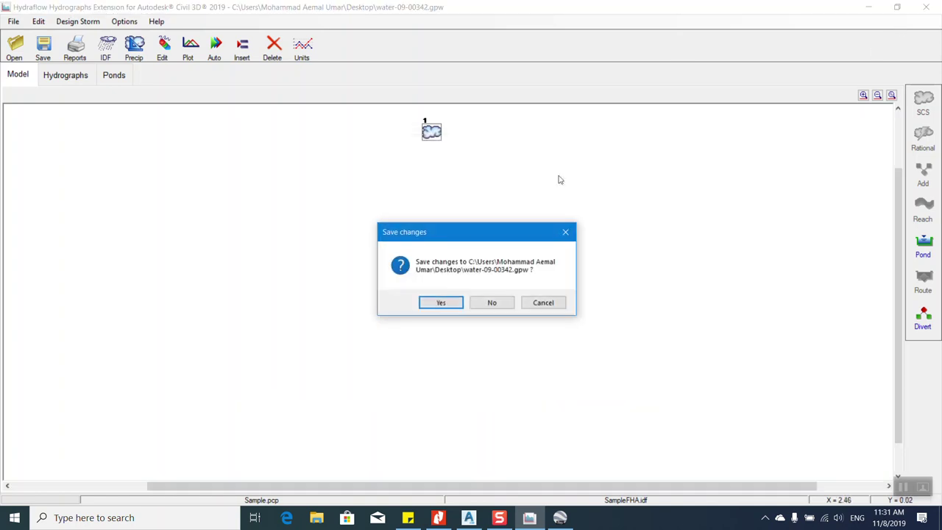
click(440, 302)
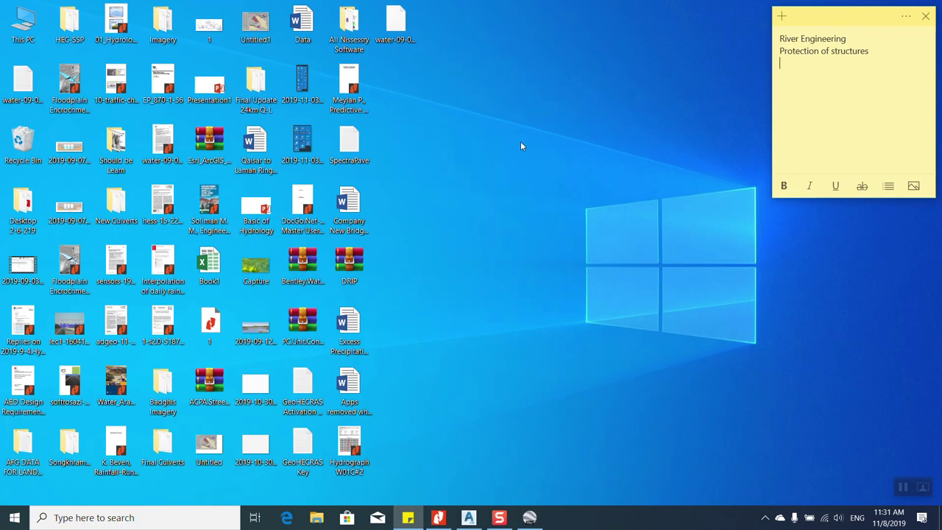
right_click(520, 145)
click(562, 179)
right_click(456, 221)
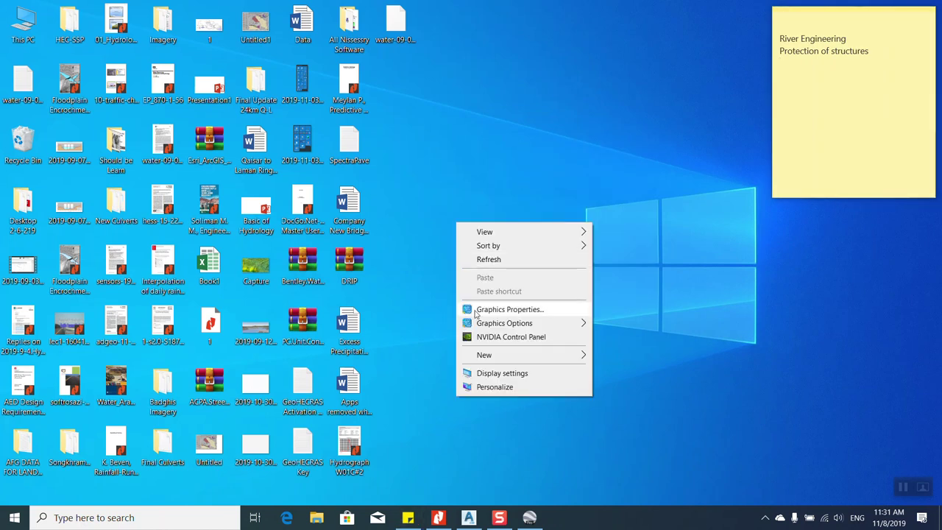
click(485, 258)
Create a new folder on the desktop and refresh the desktop.
right_click(427, 241)
mouse_move(533, 373)
click(579, 371)
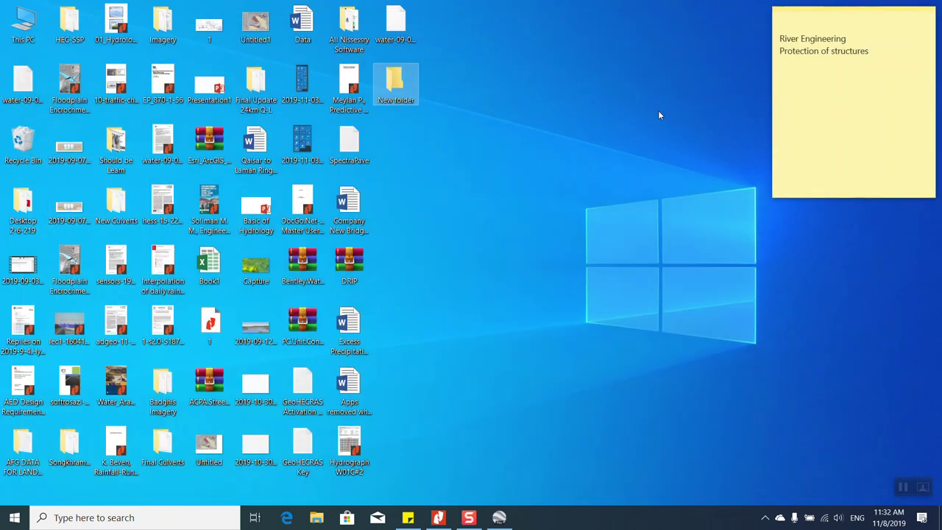
right_click(658, 112)
click(666, 144)
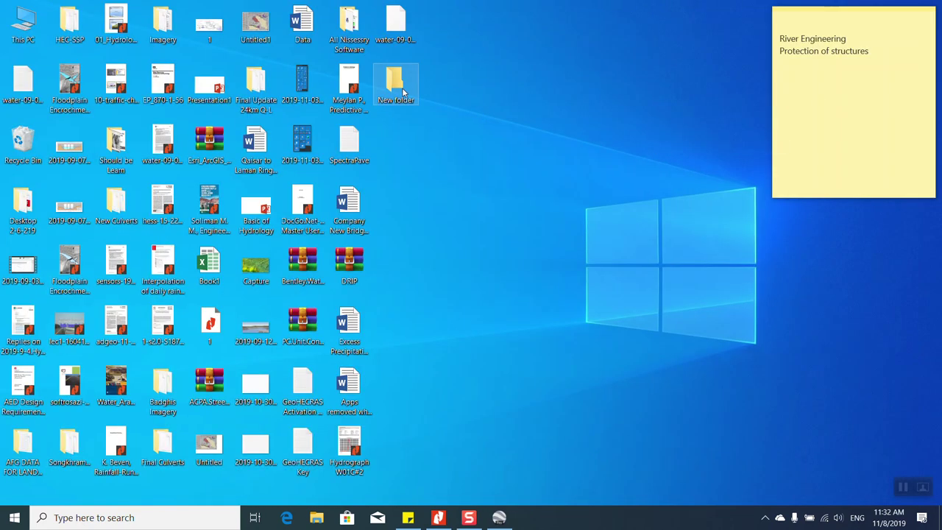
Rename the new folder, entering "Training -" and placing "Part Hydrolgical Analysis" in front of it.
right_click(403, 90)
click(465, 349)
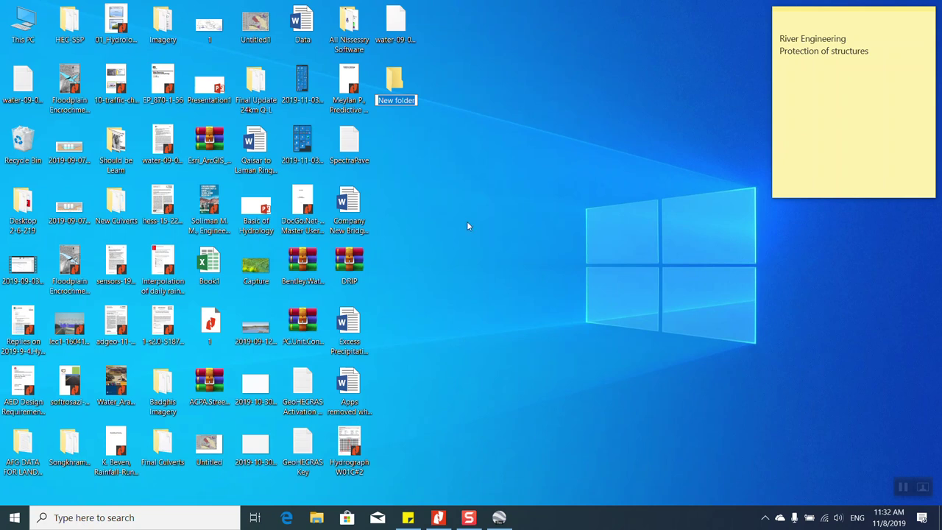
text(Training -)
key(BackSpace)
click(379, 101)
text(Pap)
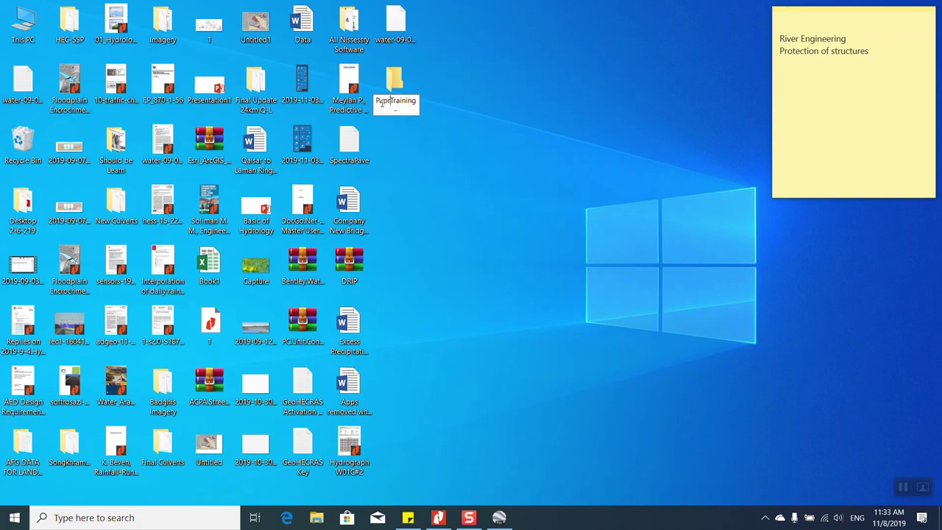
text(r)
key(BackSpace)
key(BackSpace)
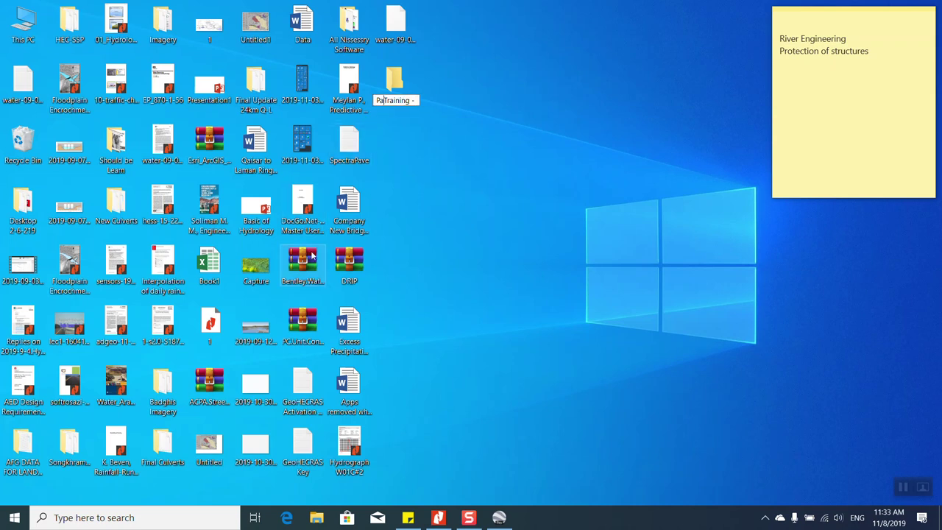
text(rt)
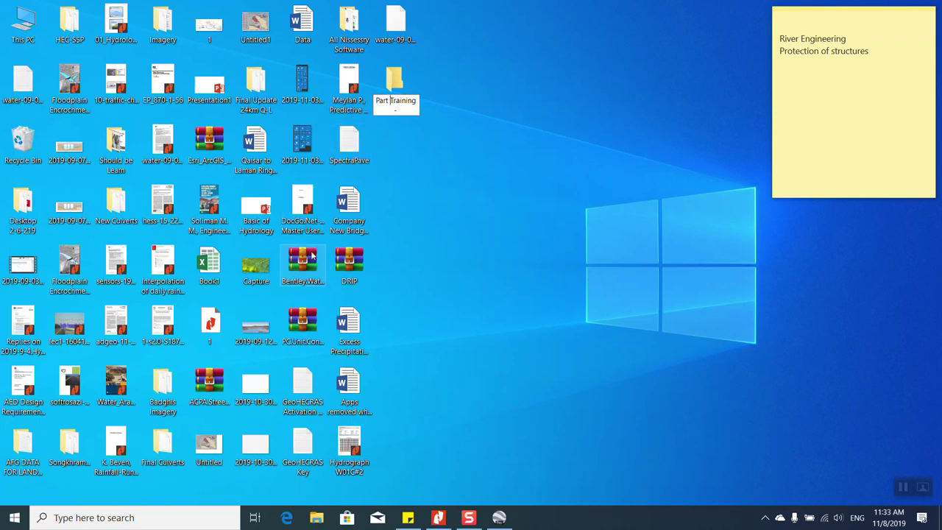
text( Hydrol)
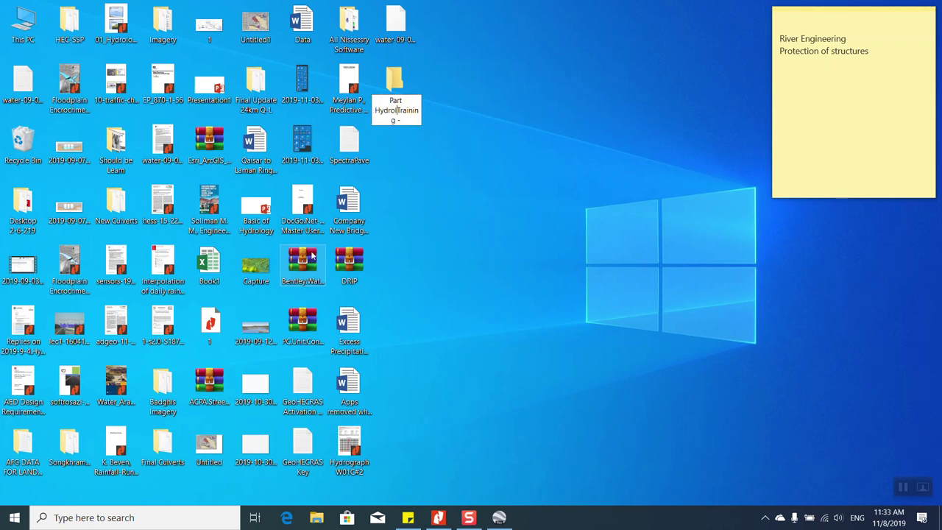
key(BackSpace)
key(BackSpace)
text(olgical ANalysis)
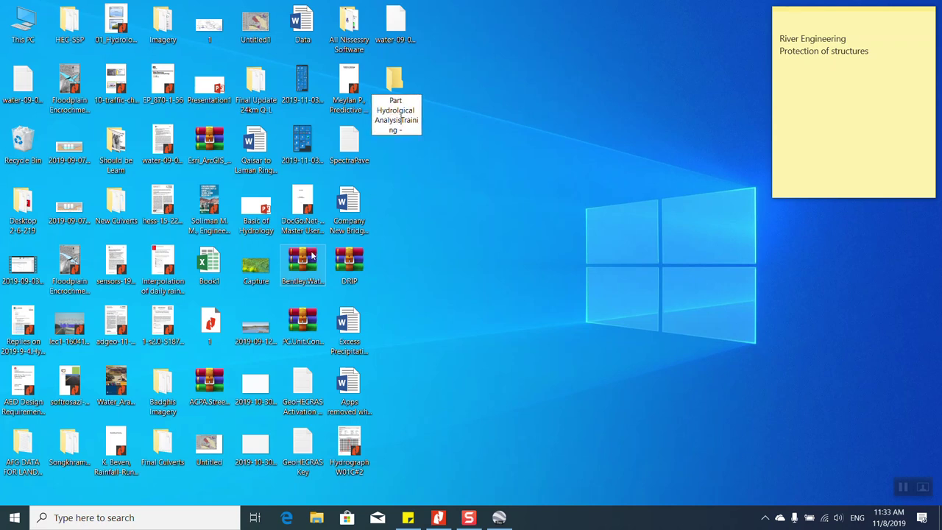
Extend the folder name with "Using Civil 3D" after "Part Hydrolgical Analysis".
text( Uing)
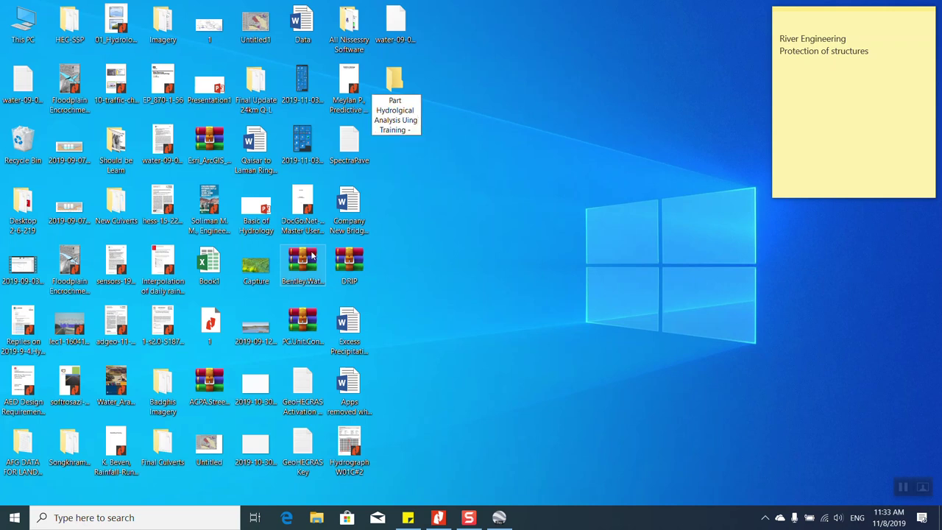
key(BackSpace)
key(BackSpace)
key(BackSpace)
key(BackSpace)
text(sing )
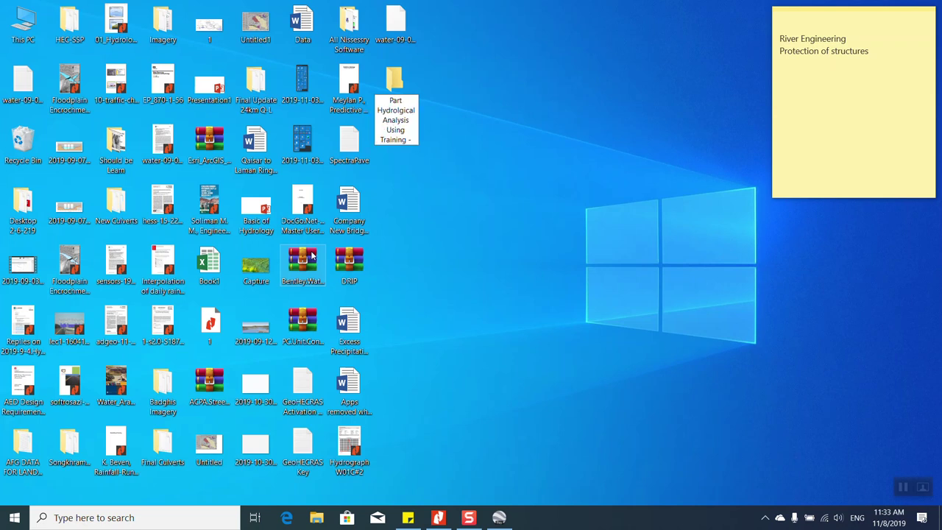
text(C)
text(ivil 3)
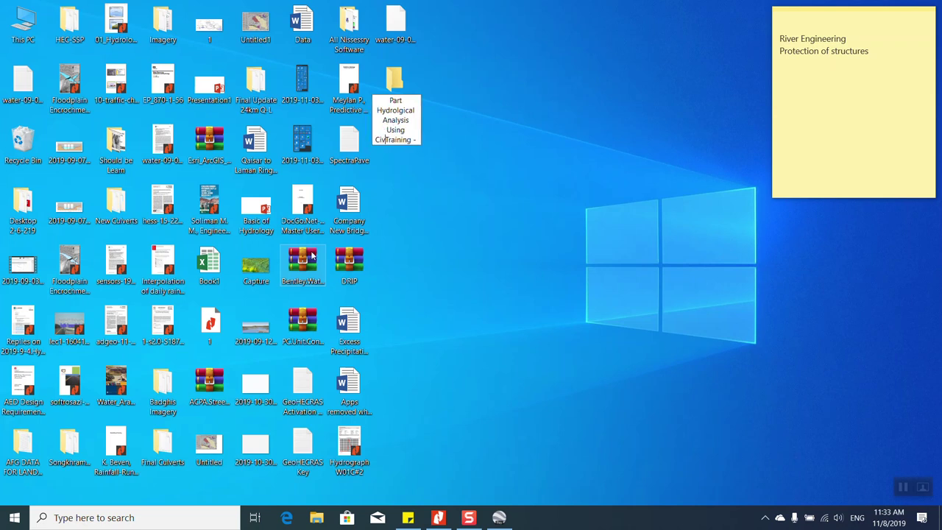
text(D)
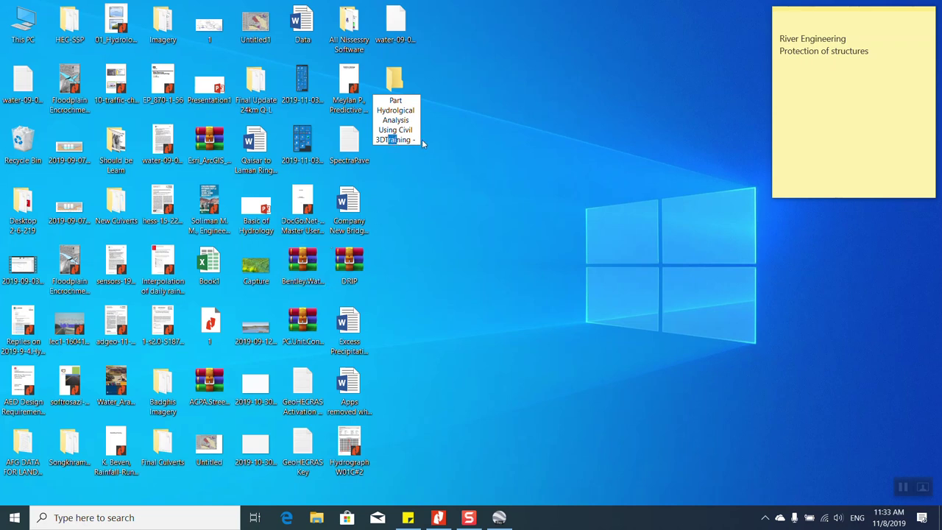
Remove "Training -" from the folder name, add "-1" after "Part" and refresh the desktop.
drag(416, 140, 387, 150)
key(BackSpace)
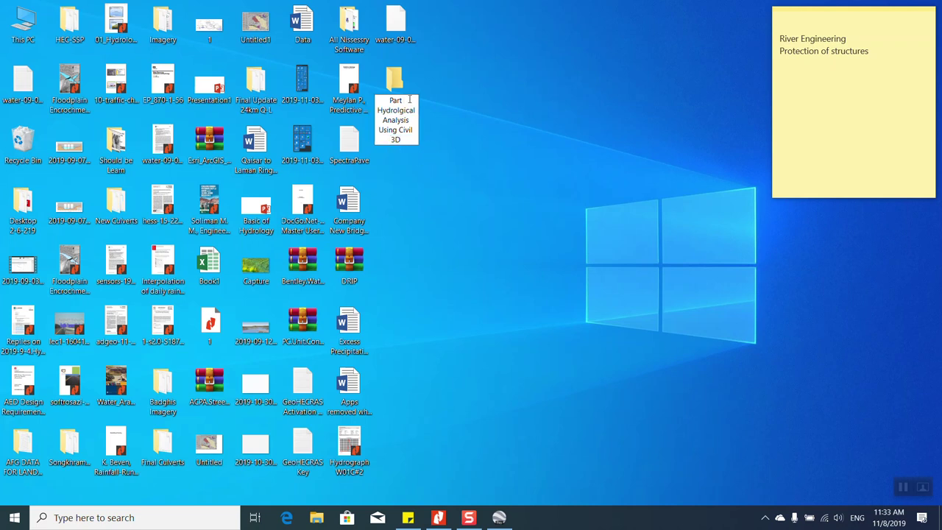
text(-1)
right_click(434, 98)
click(457, 133)
Move one water-09-00342 file and the Hydrograph W01C#2 PDF into the Part-1 folder, closing Nitro Pro to release the PDF.
drag(404, 39, 395, 88)
drag(349, 446, 409, 42)
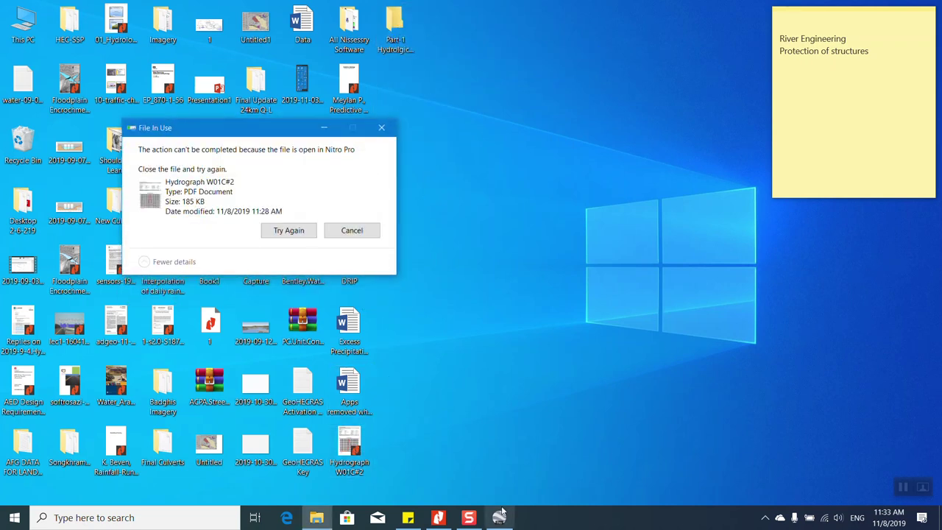
click(437, 520)
click(931, 8)
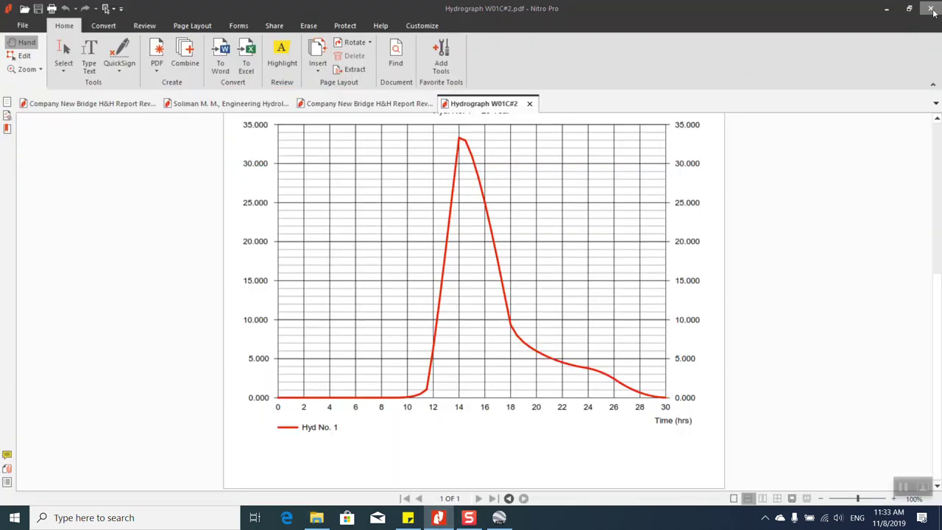
click(490, 281)
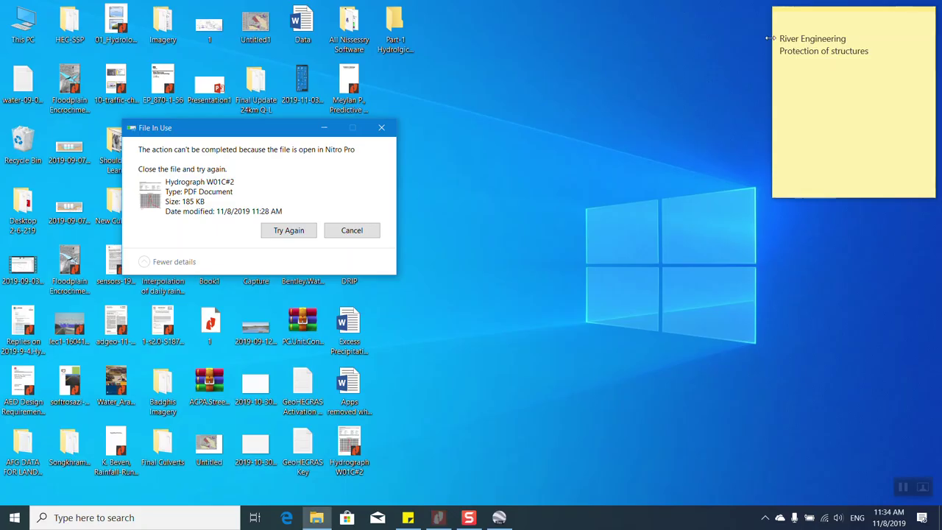
click(305, 232)
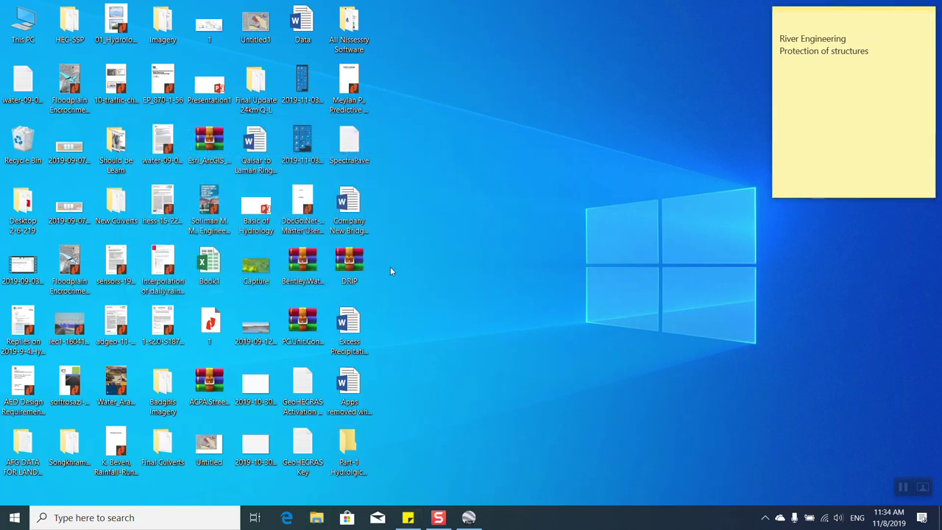
double_click(353, 40)
key(alt+F4)
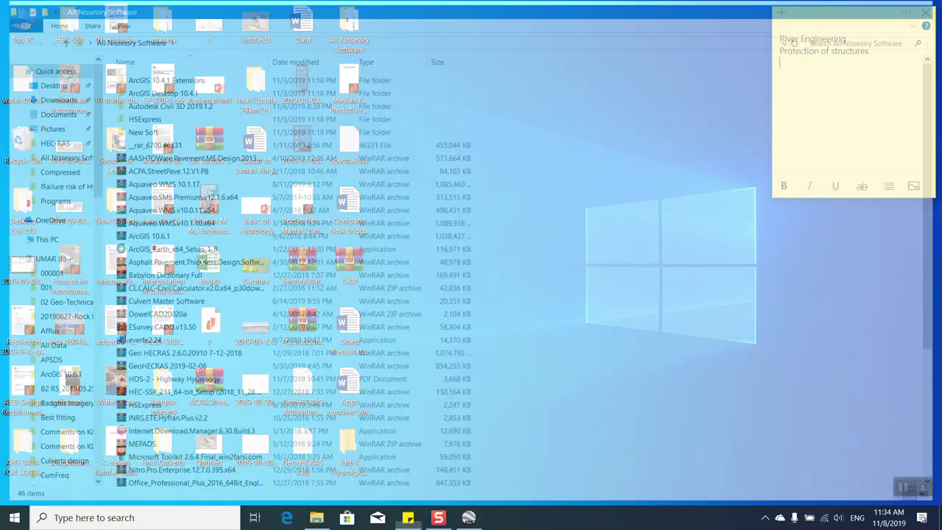
double_click(364, 449)
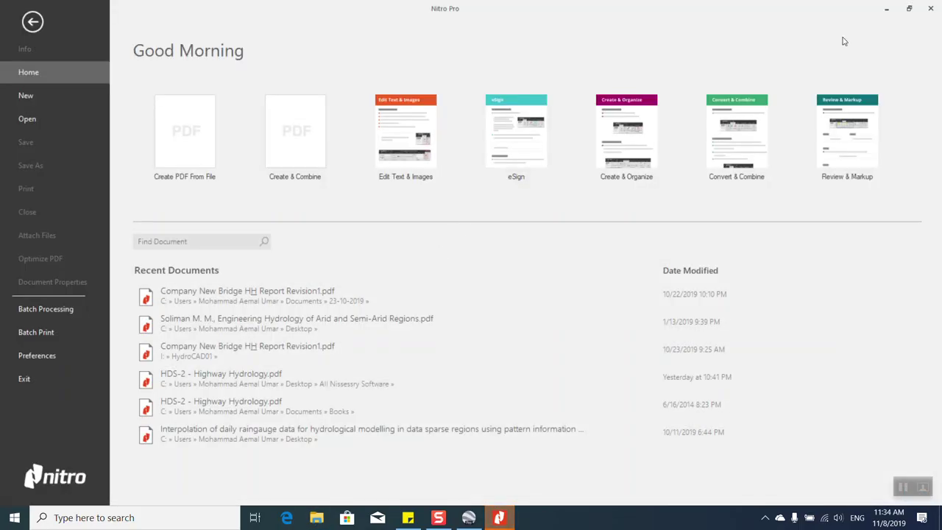
click(929, 8)
Refresh the desktop and move the remaining water-09-00342 file into the Part-1 Hydrolgical Analysis Using Civil 3D folder.
right_click(470, 229)
click(500, 269)
drag(23, 85, 337, 468)
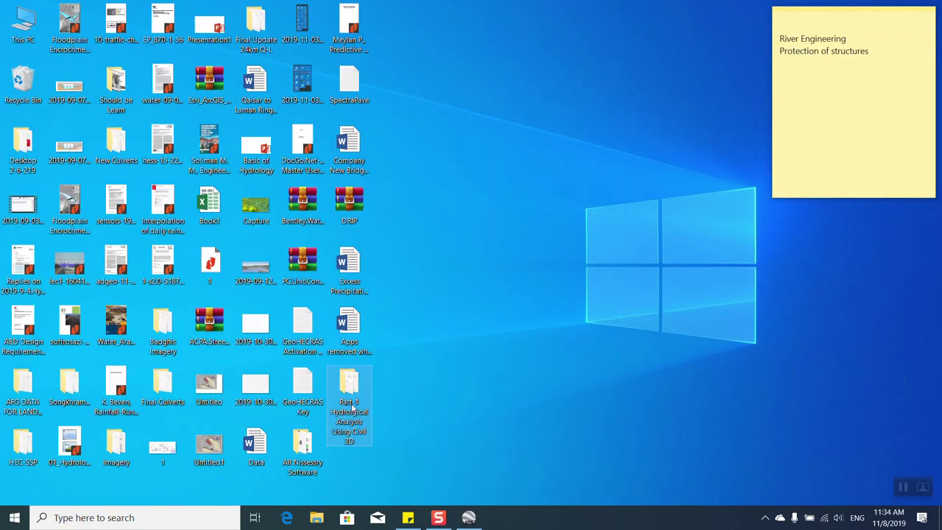
Open the Part-1 folder, check its project, notes and PDF files, including the notes' text, and return to the desktop.
double_click(349, 397)
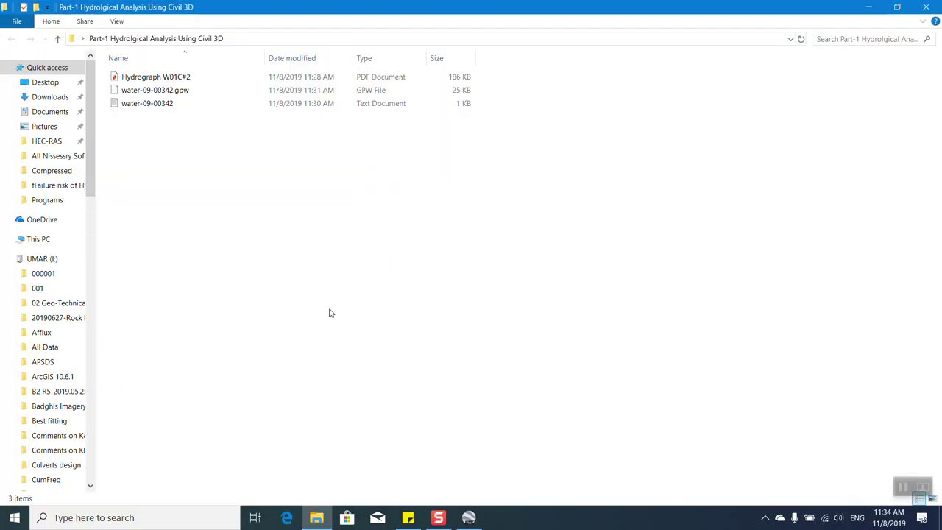
click(179, 96)
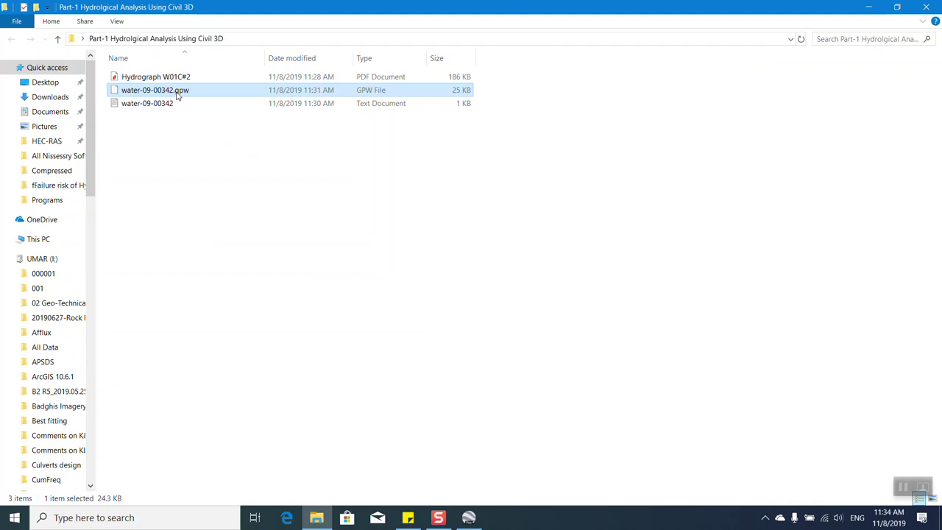
double_click(150, 103)
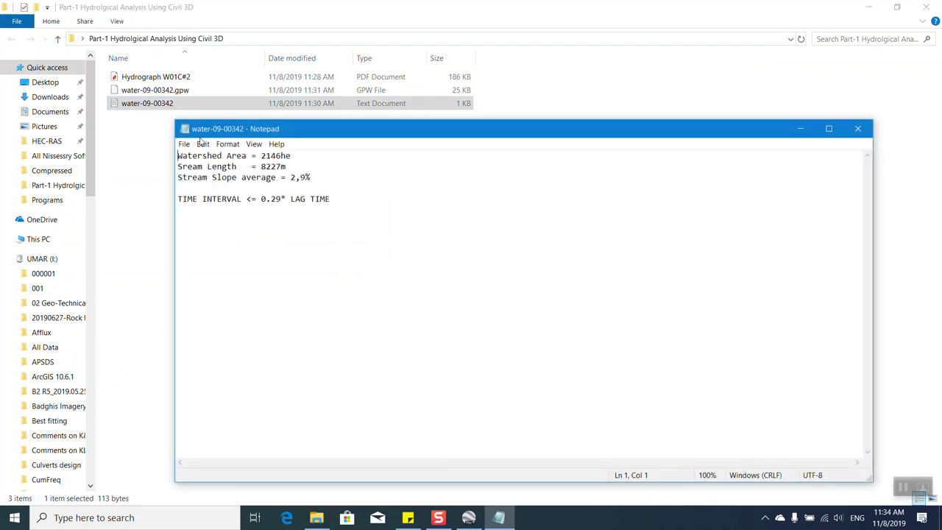
click(858, 129)
click(195, 78)
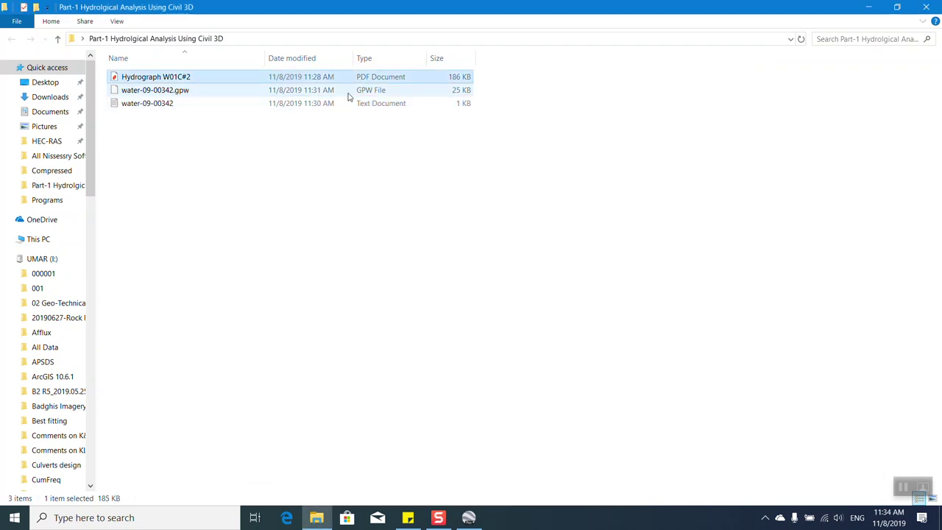
key(super+Down)
click(722, 405)
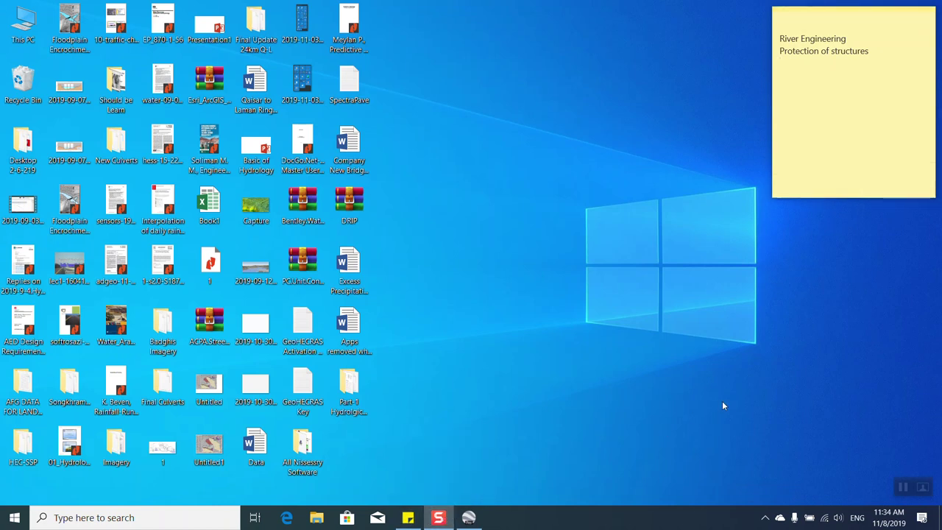